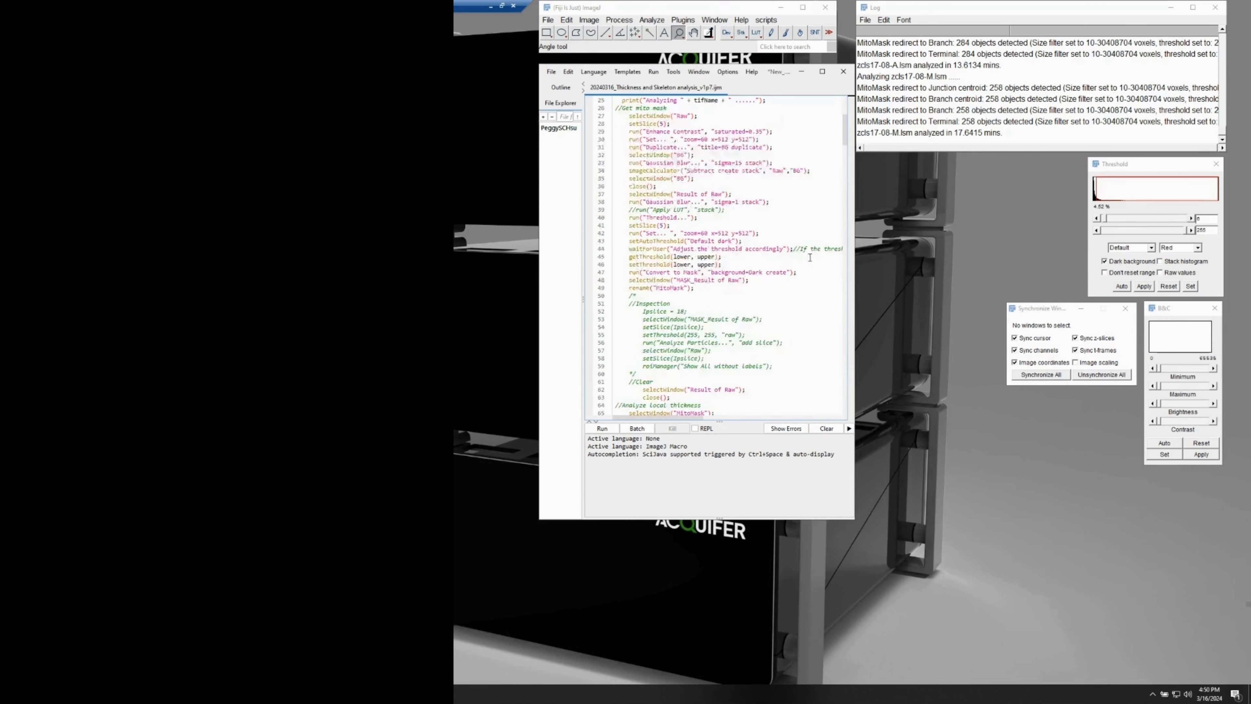
Look through the thickness and skeleton analysis macro, then shrink its editor window and place it directly beneath the main ImageJ window.
{"action": "scroll", "coordinate": [805, 276], "scroll_direction": "down", "scroll_amount": 10}
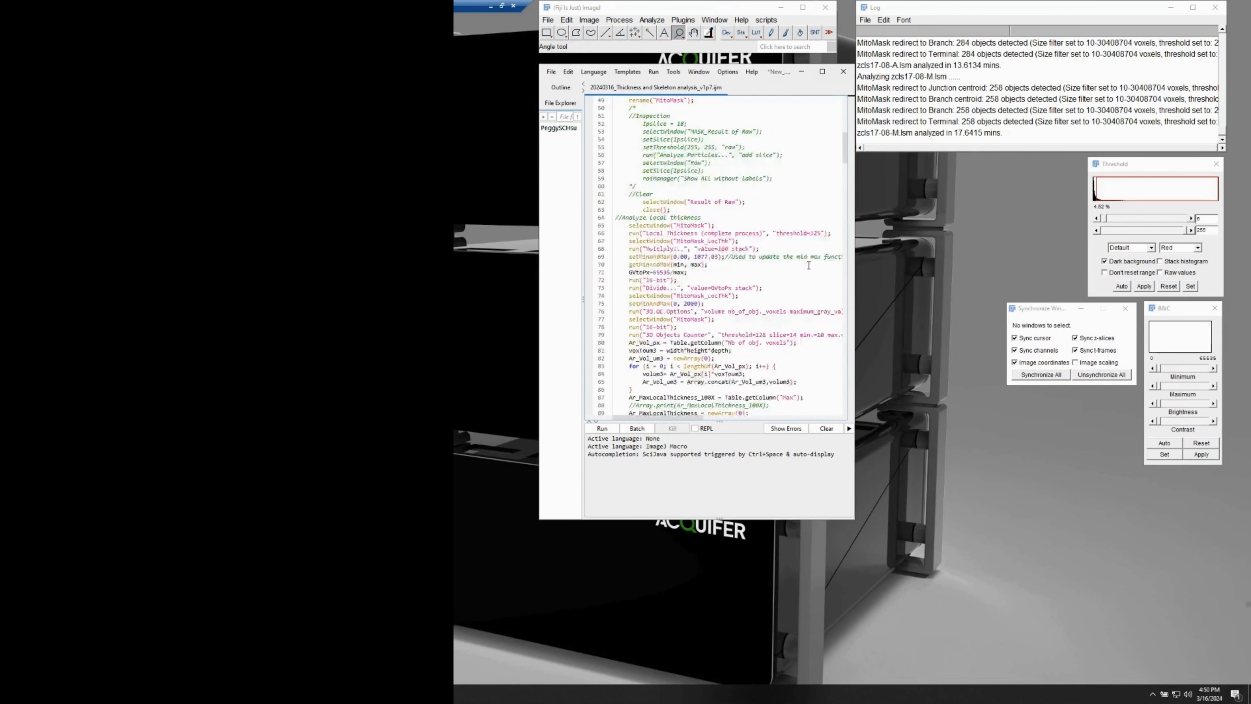
{"action": "scroll", "coordinate": [805, 276], "scroll_direction": "down", "scroll_amount": 20}
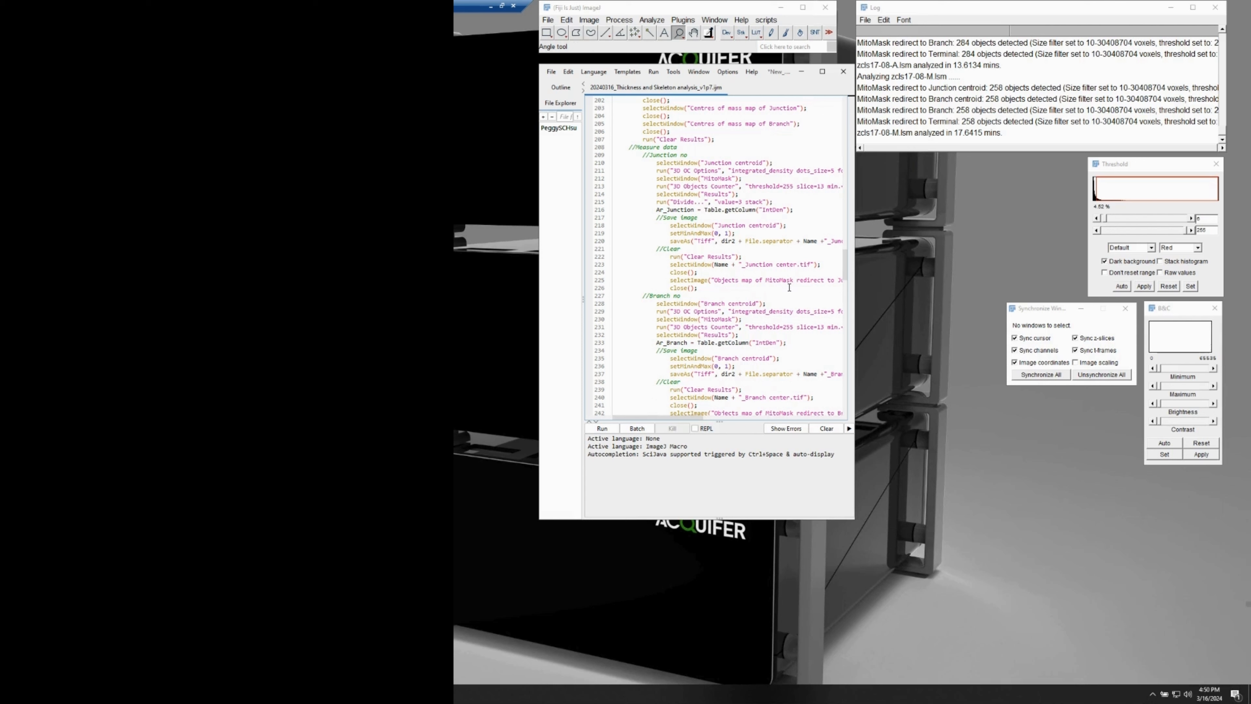
{"action": "scroll", "coordinate": [785, 288], "scroll_direction": "down", "scroll_amount": 15}
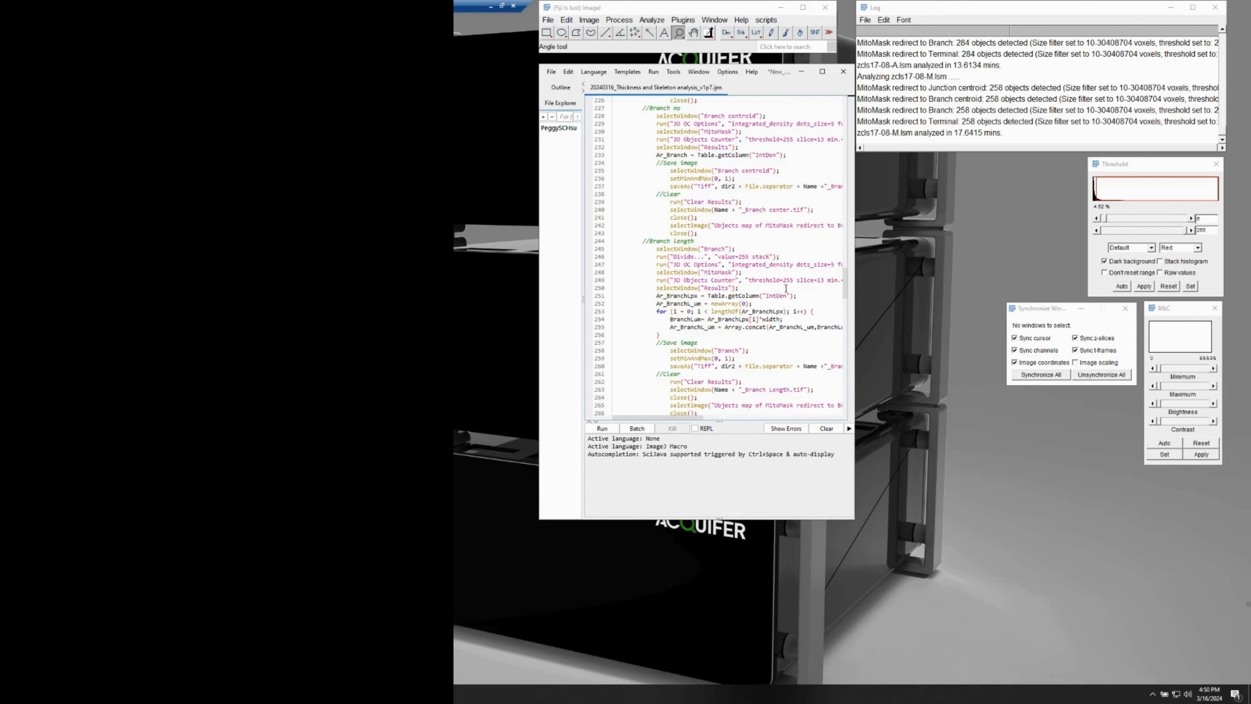
{"action": "scroll", "coordinate": [785, 287], "scroll_direction": "down", "scroll_amount": 7}
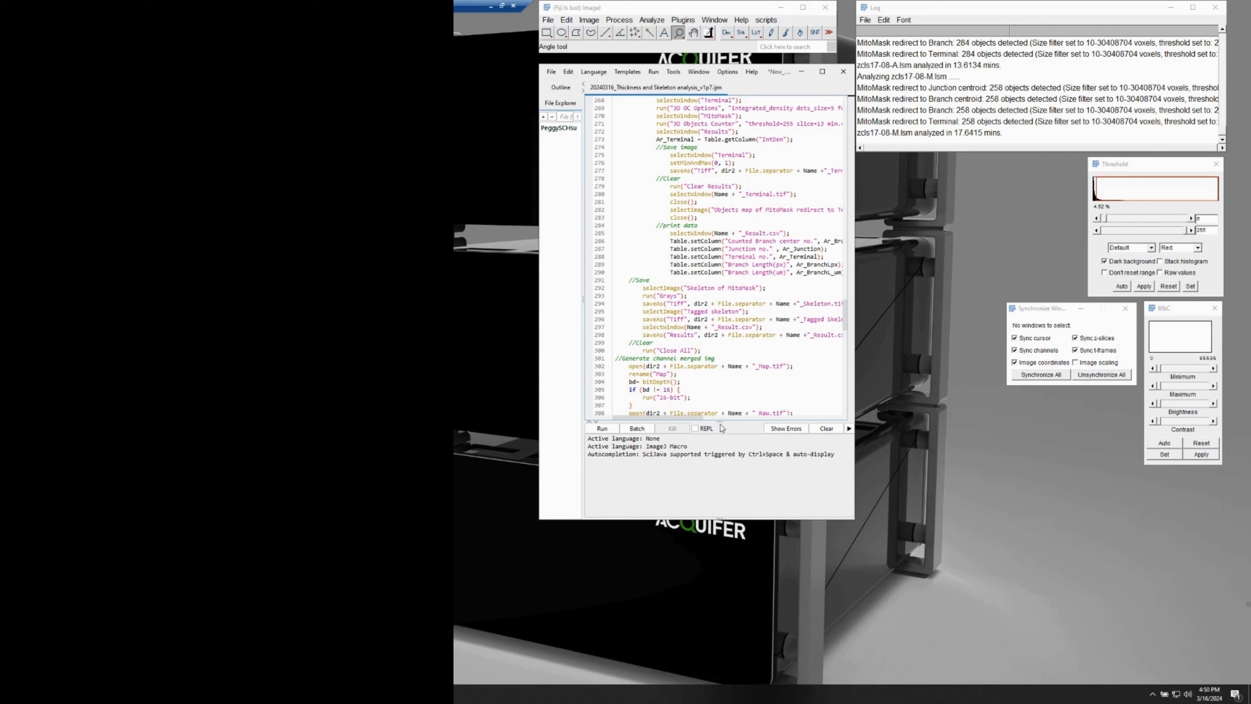
{"action": "left_click_drag", "start_coordinate": [719, 422], "coordinate": [716, 112]}
{"action": "left_click_drag", "start_coordinate": [749, 518], "coordinate": [628, 146]}
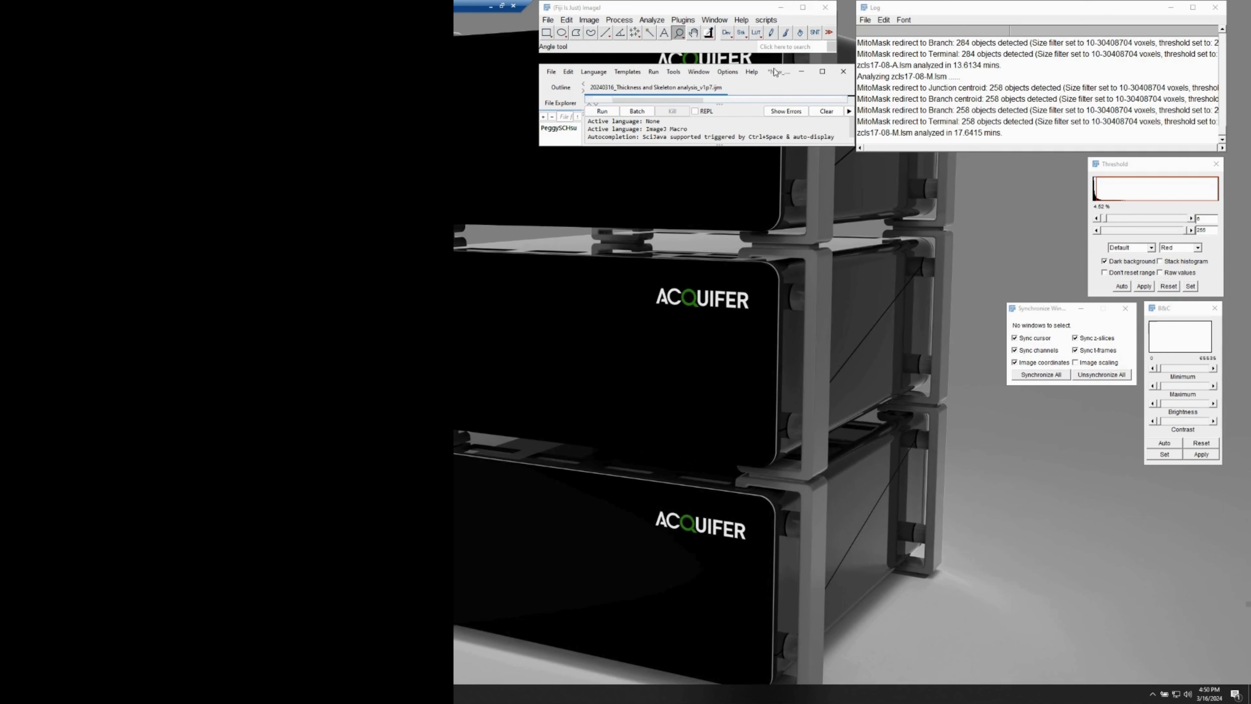
{"action": "left_click_drag", "start_coordinate": [777, 76], "coordinate": [774, 64]}
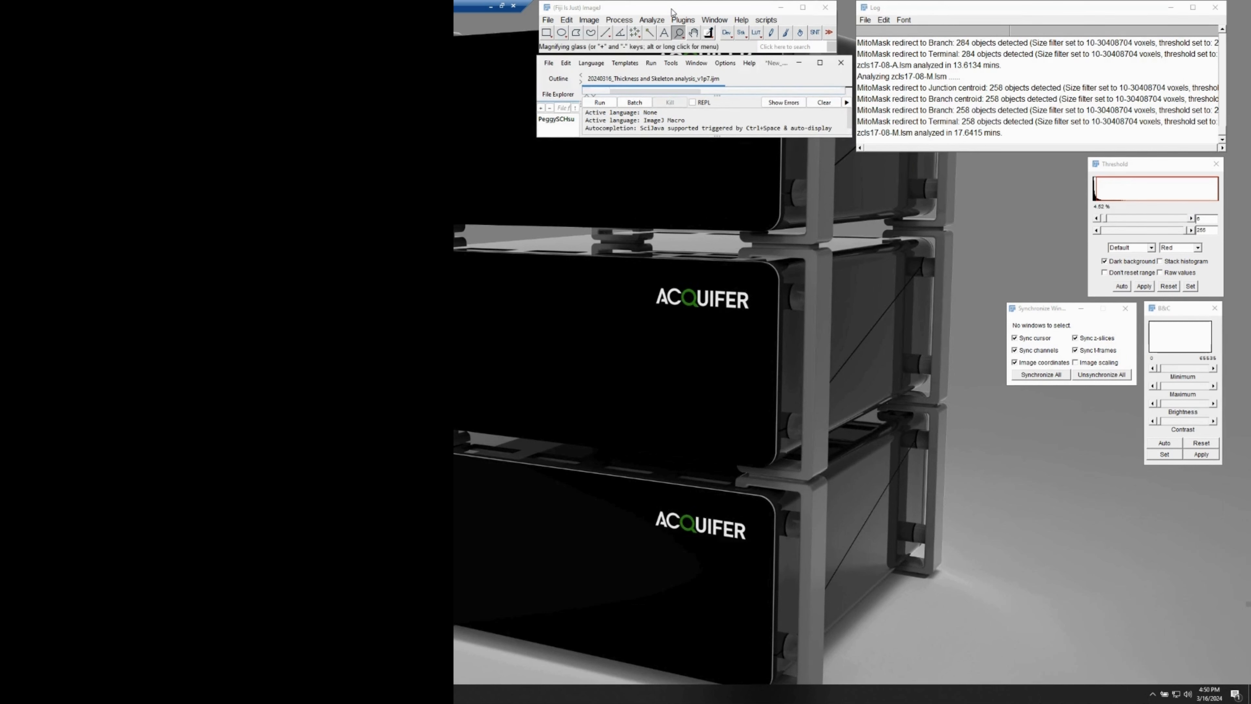
Show where the Threshold adjustment is found and bring the open Threshold window to the front.
{"action": "left_click", "coordinate": [594, 22]}
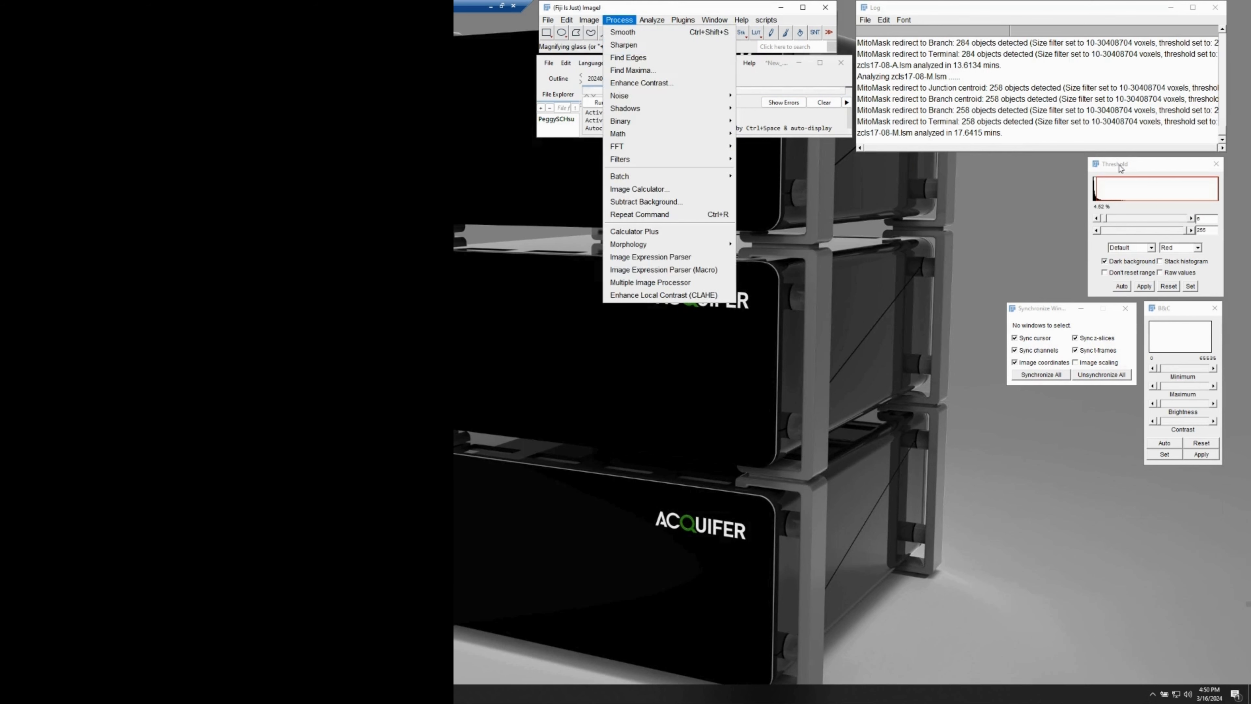
{"action": "left_click", "coordinate": [1119, 167]}
{"action": "left_click", "coordinate": [589, 20]}
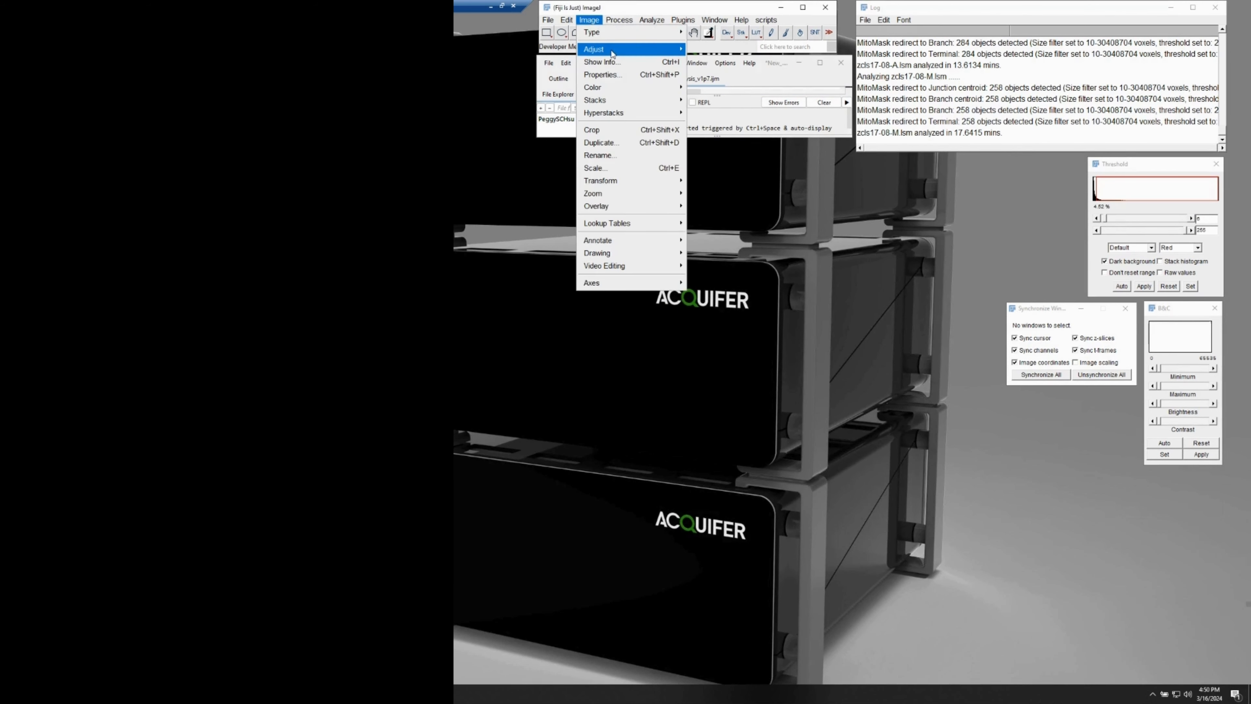
{"action": "mouse_move", "coordinate": [613, 52]}
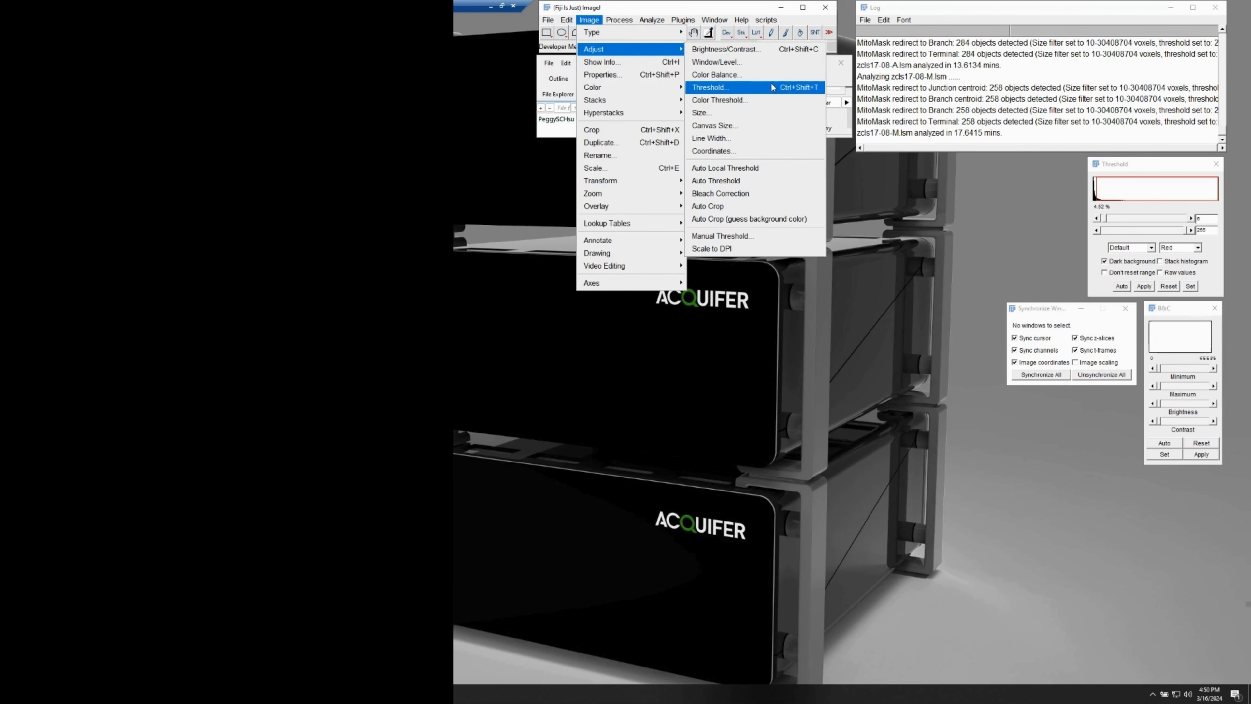
{"action": "left_click", "coordinate": [1123, 169]}
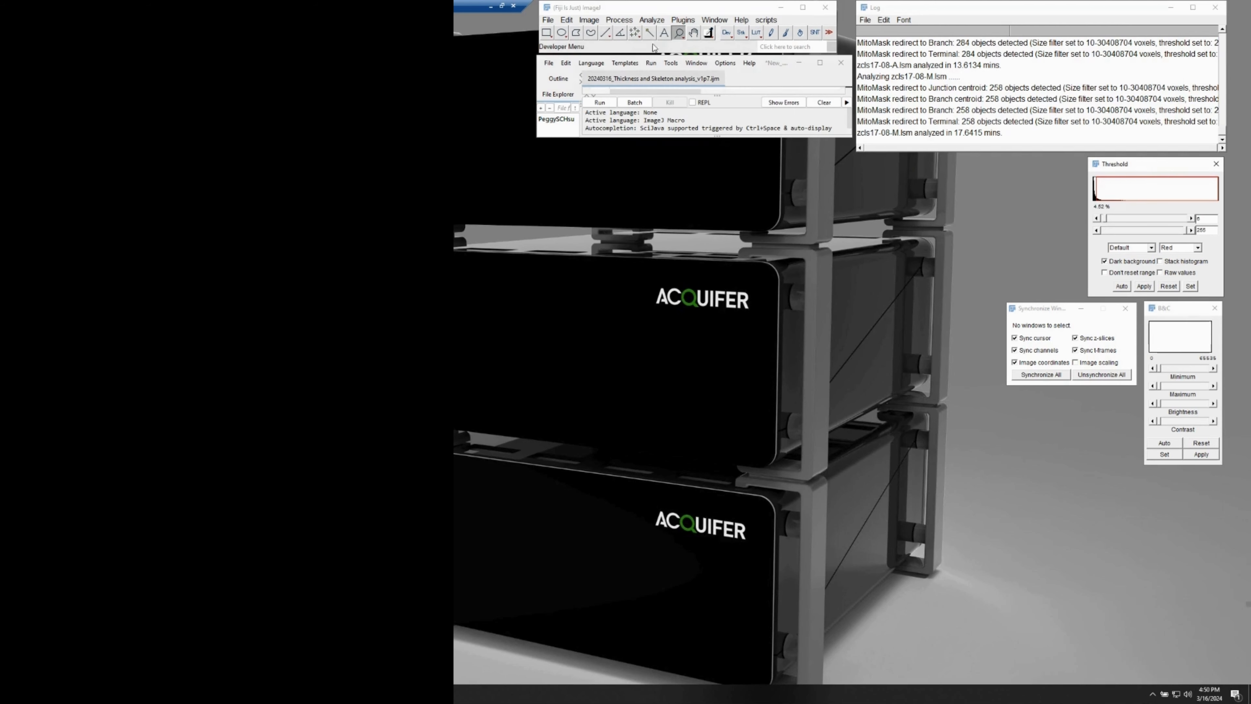
Bring up the Brightness/Contrast adjustment window.
{"action": "left_click", "coordinate": [589, 20]}
{"action": "left_click", "coordinate": [595, 22]}
{"action": "left_click", "coordinate": [595, 22]}
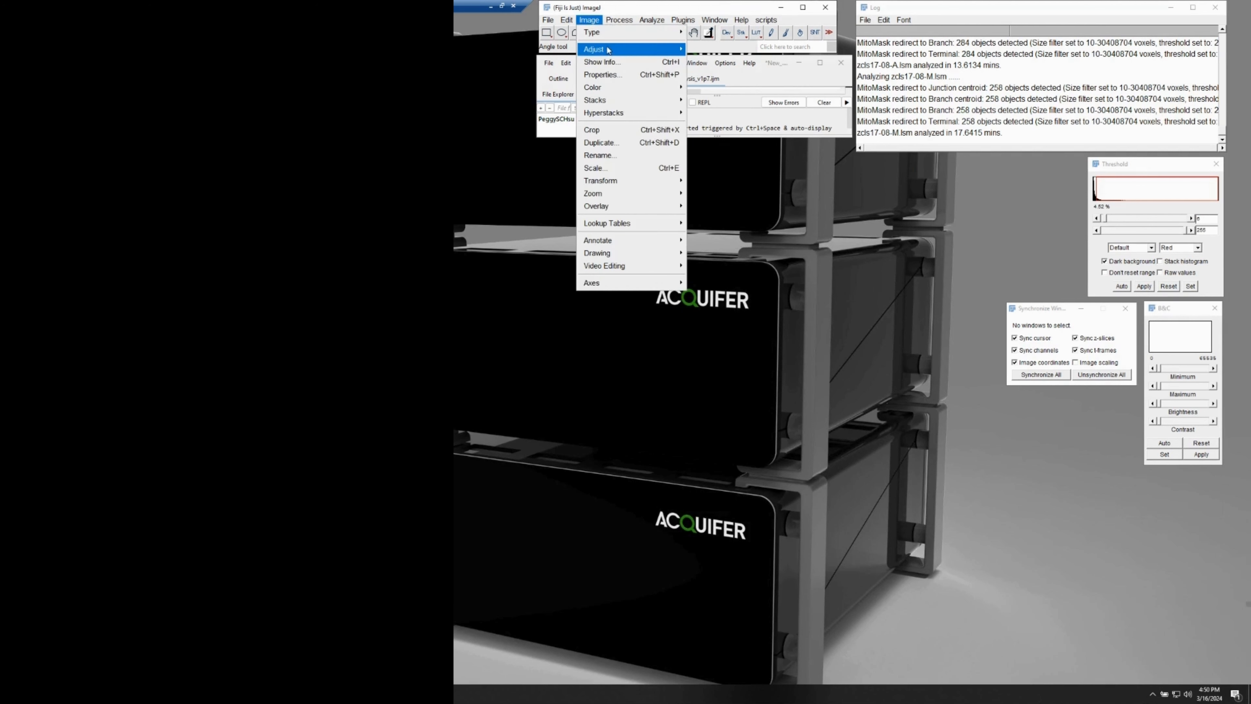
{"action": "mouse_move", "coordinate": [635, 49]}
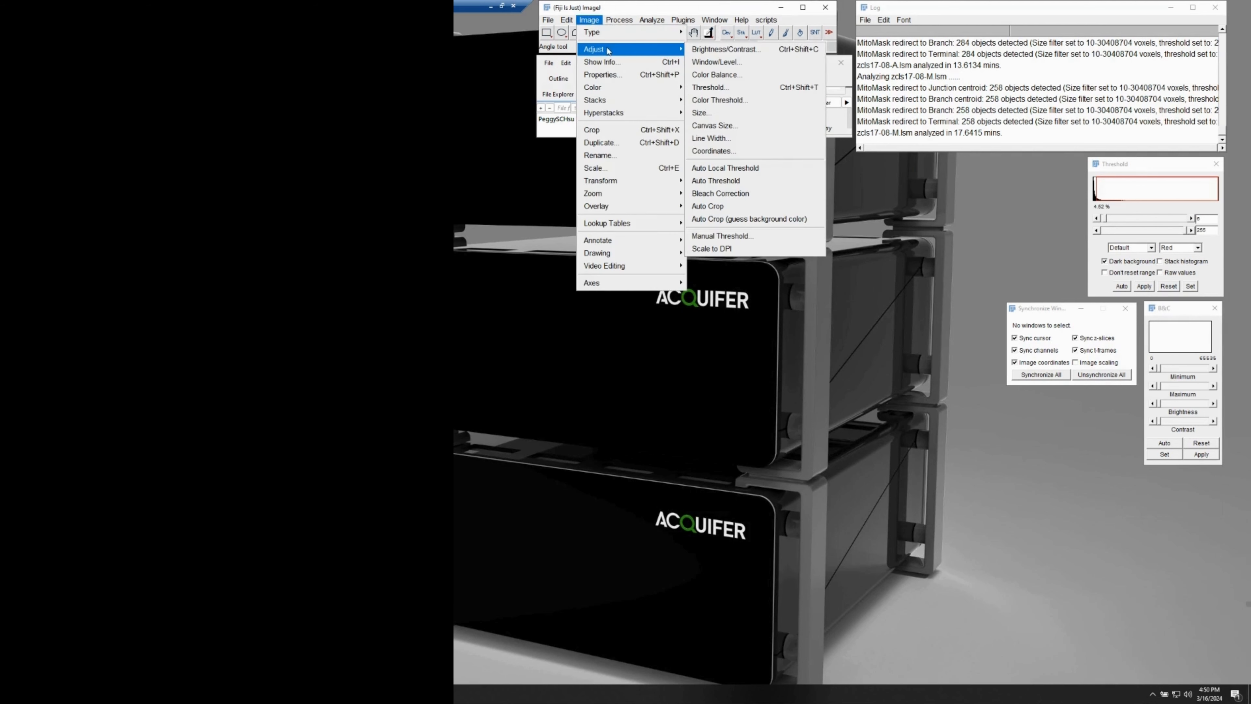
{"action": "left_click", "coordinate": [732, 49]}
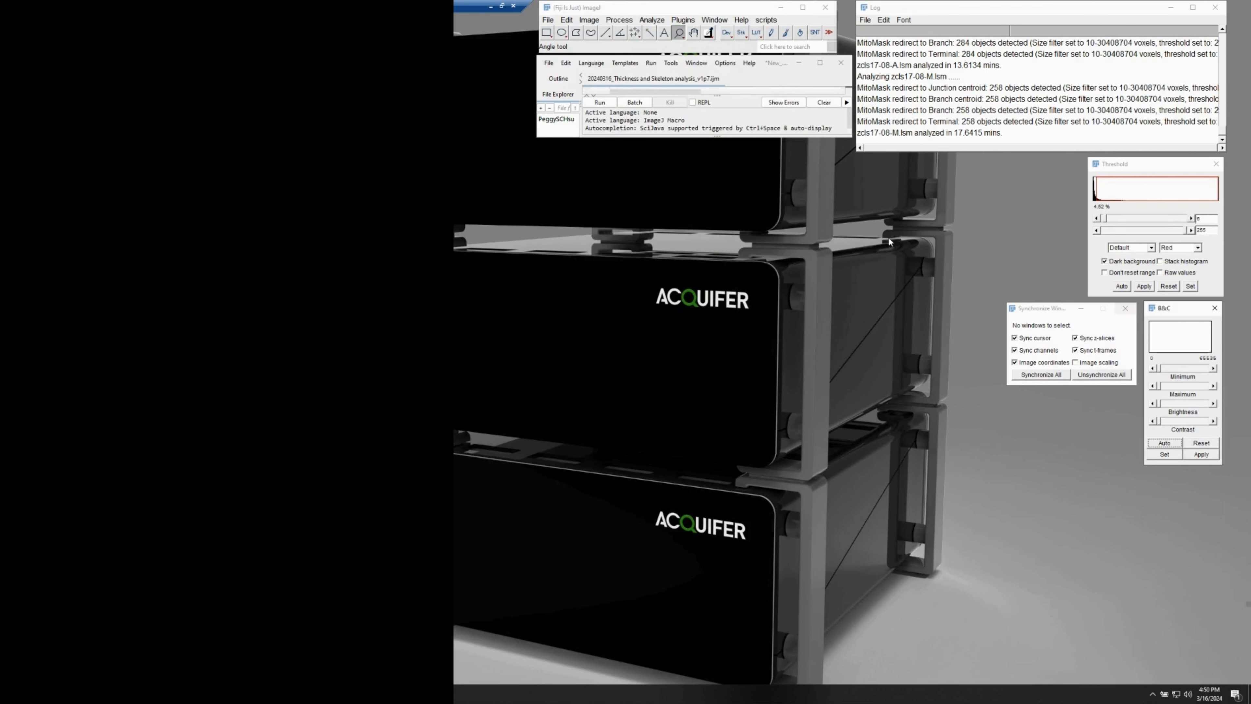
Show where the Synchronize Windows tool is found and bring its open window to the front.
{"action": "left_click", "coordinate": [1047, 314]}
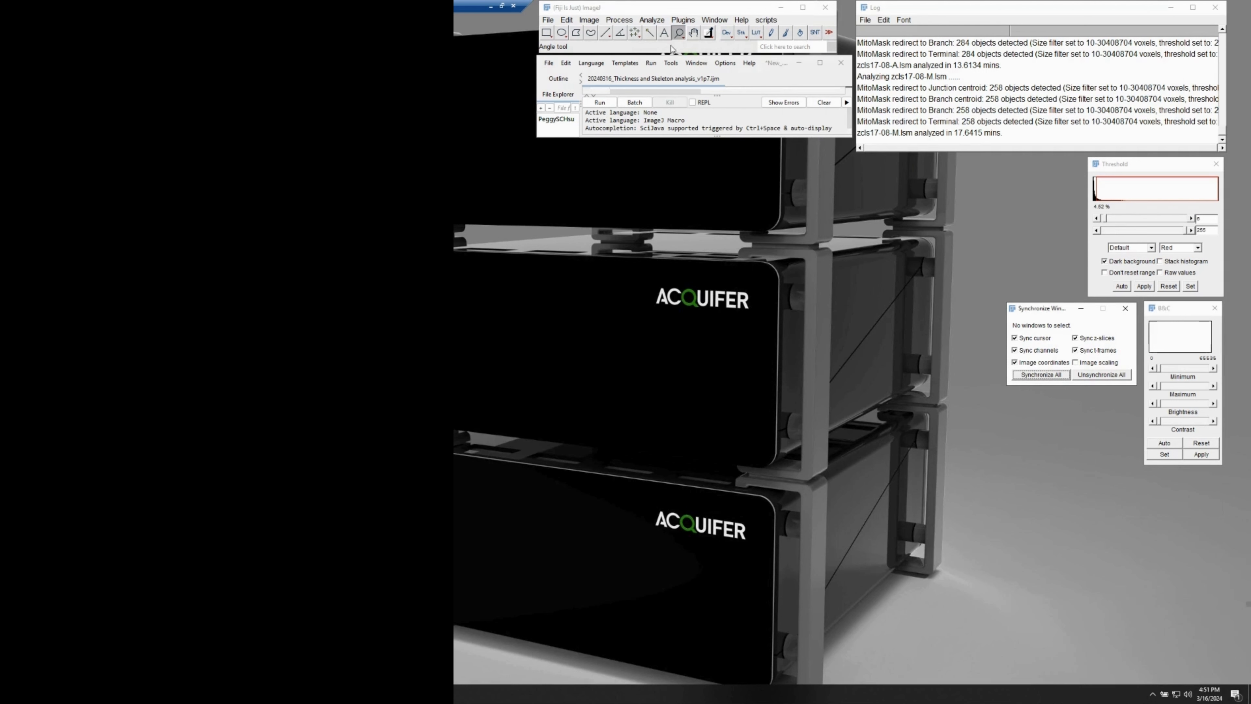
{"action": "left_click", "coordinate": [652, 20]}
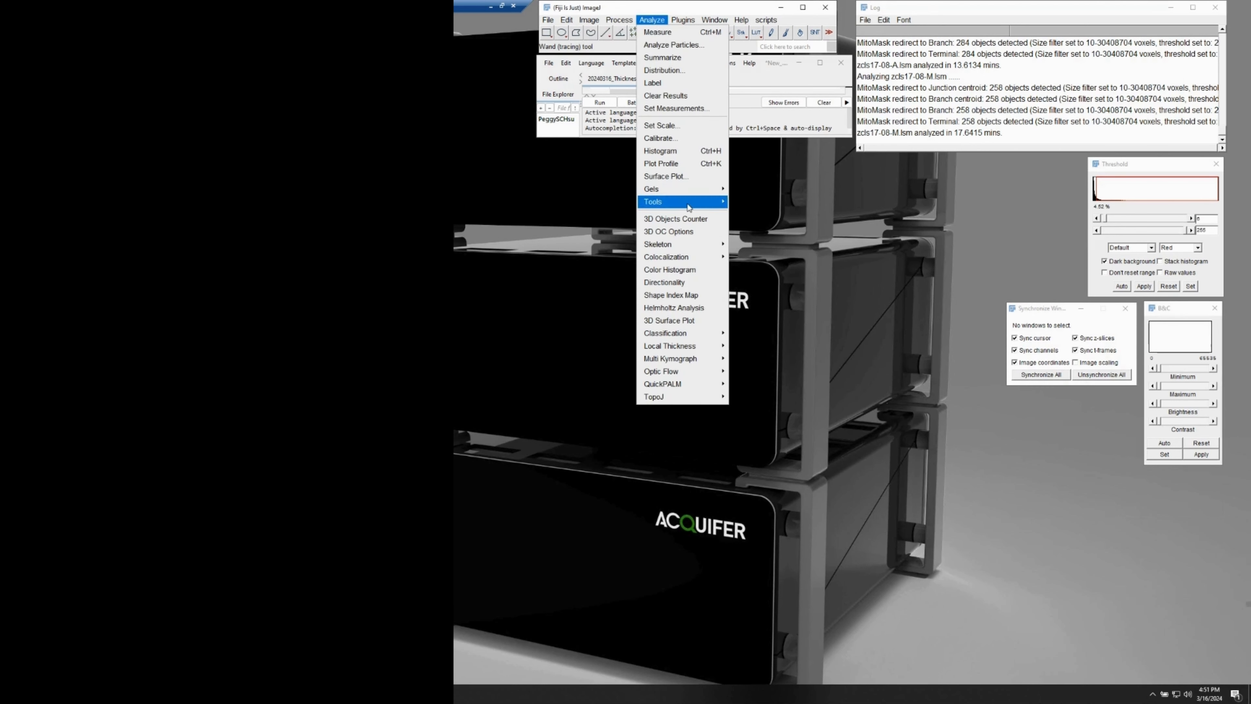
{"action": "mouse_move", "coordinate": [689, 207]}
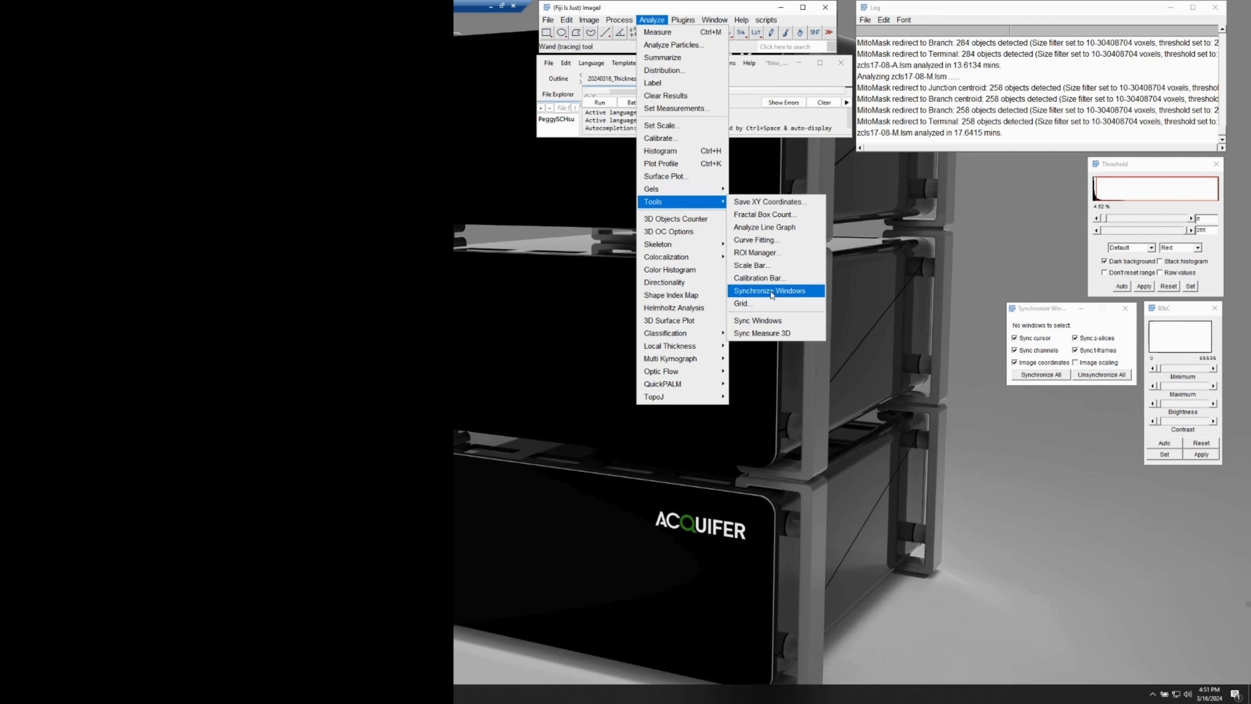
{"action": "left_click_drag", "start_coordinate": [1032, 309], "coordinate": [1046, 309]}
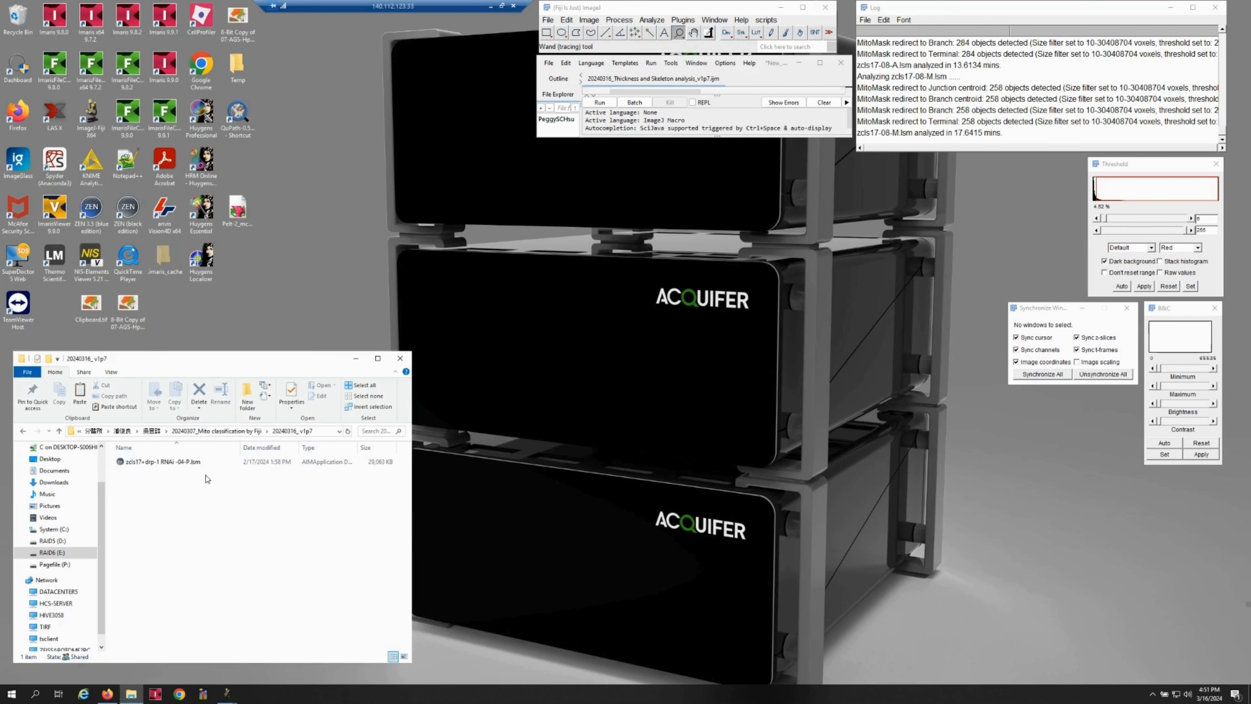
Open the stack zcls17+drp-1 RNAi -04-P.lsm in ImageJ and go to slice 10 of 27.
{"action": "left_click", "coordinate": [200, 463]}
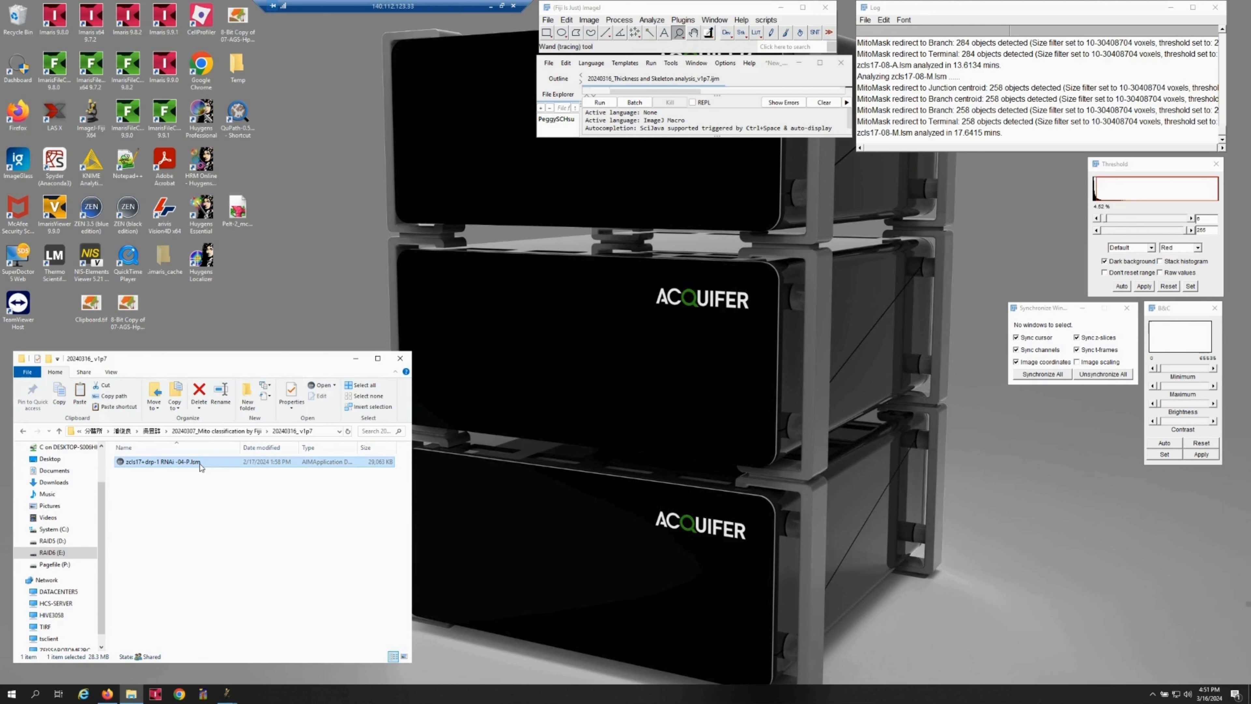
{"action": "left_click_drag", "start_coordinate": [200, 466], "coordinate": [587, 22]}
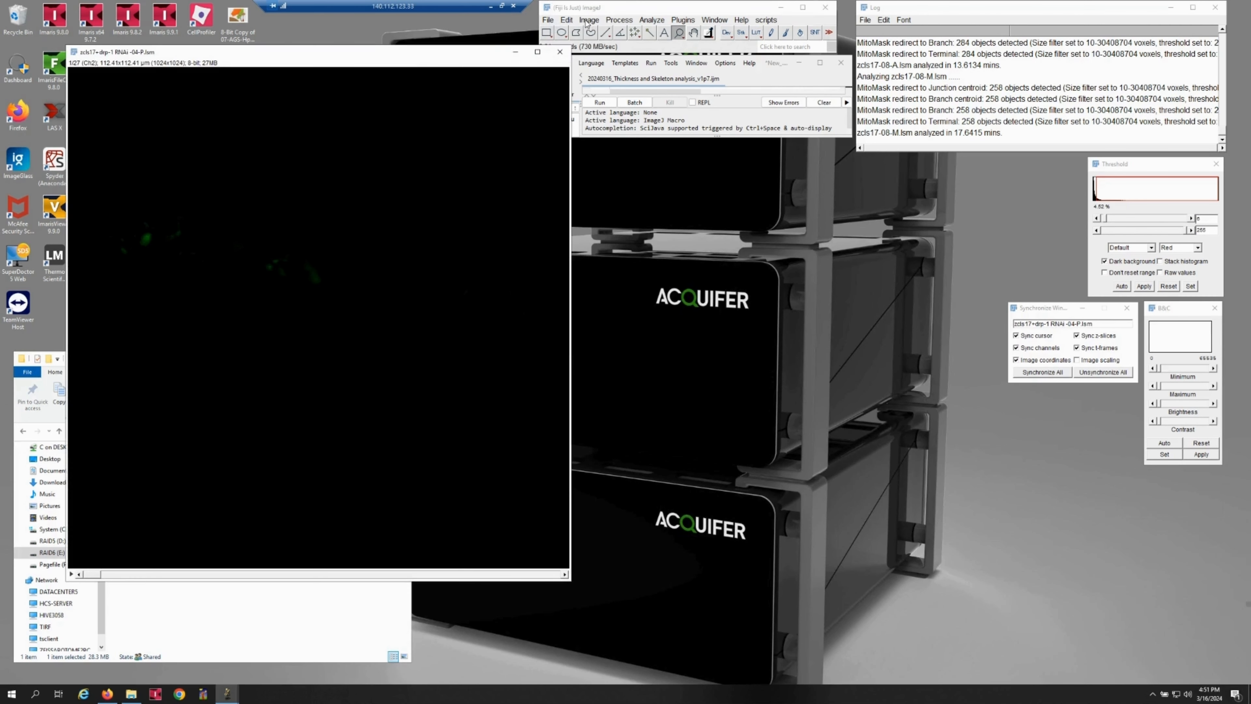
{"action": "left_click_drag", "start_coordinate": [430, 55], "coordinate": [415, 54]}
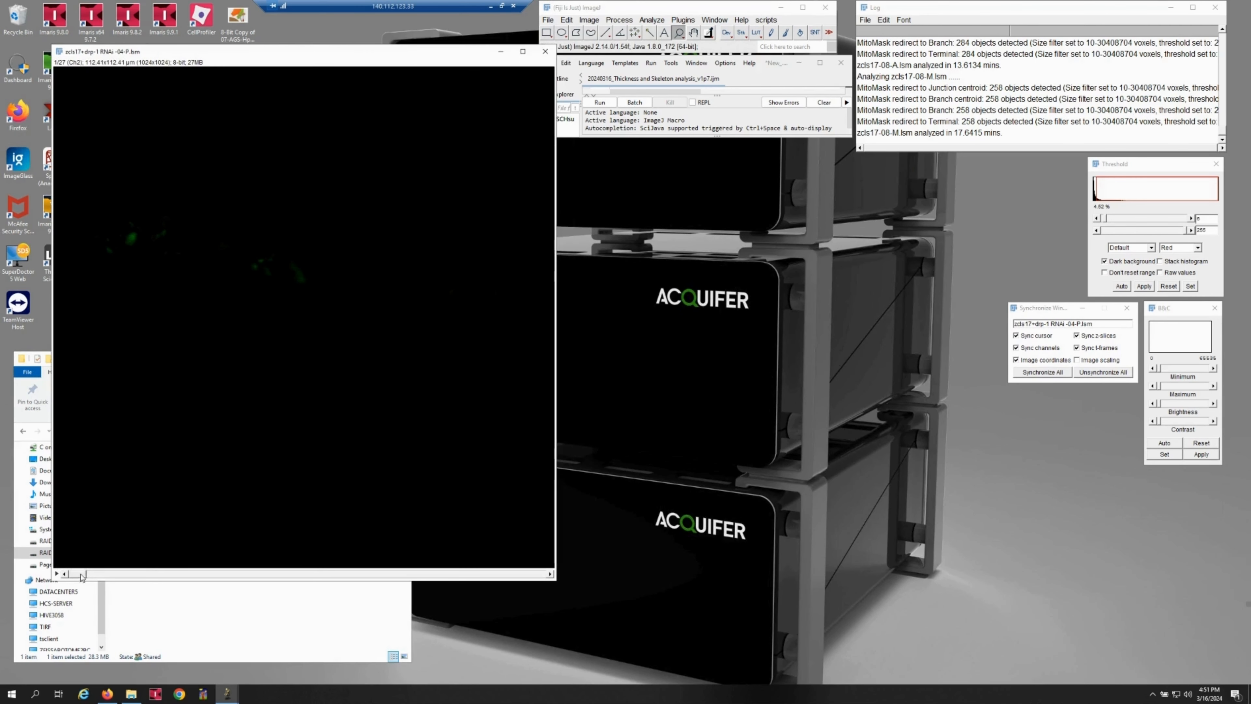
{"action": "left_click_drag", "start_coordinate": [82, 575], "coordinate": [236, 574]}
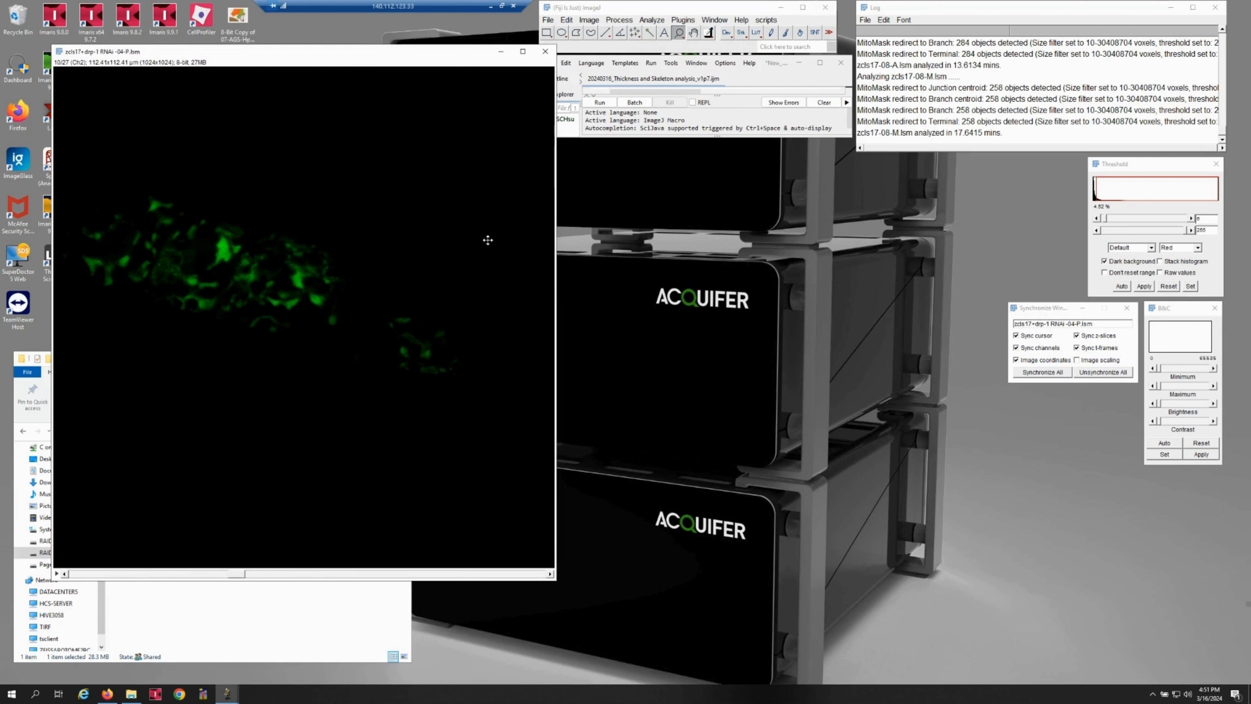
Run the thickness and skeleton macro and arrange the Result of Raw image beside Raw, with the threshold prompt clear of both.
{"action": "left_click", "coordinate": [599, 102]}
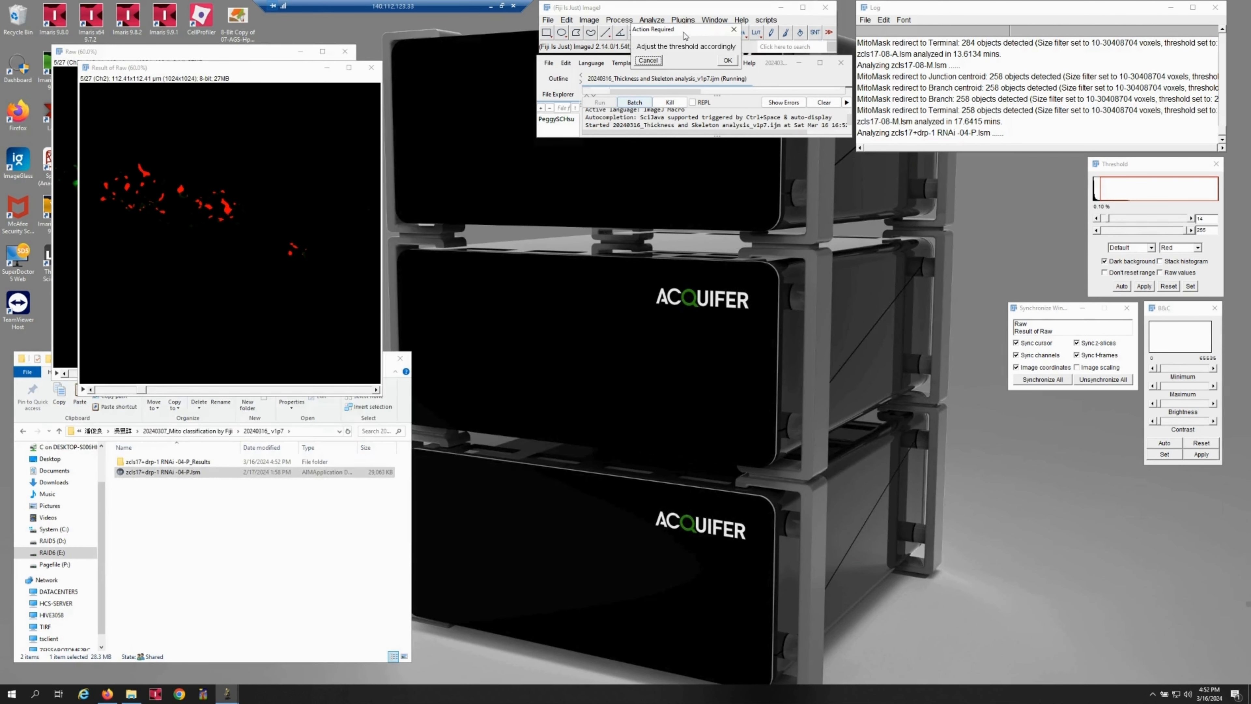
{"action": "left_click_drag", "start_coordinate": [681, 31], "coordinate": [789, 153]}
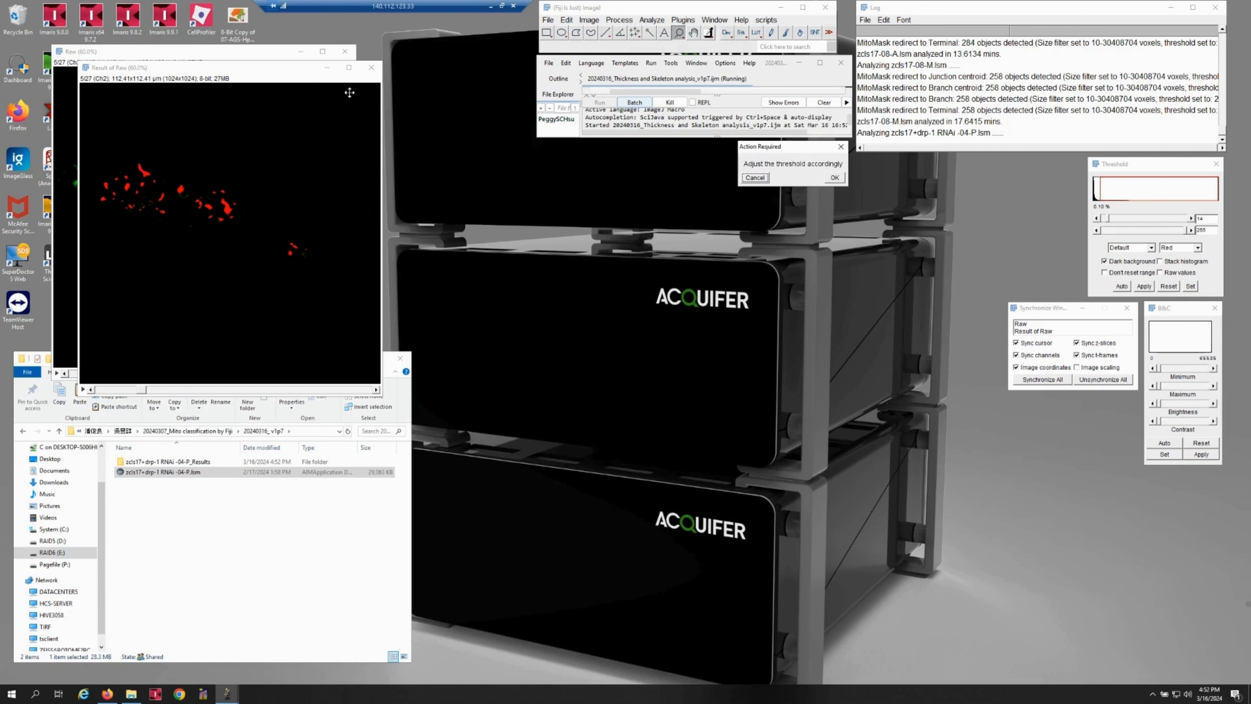
{"action": "left_click_drag", "start_coordinate": [264, 69], "coordinate": [548, 61]}
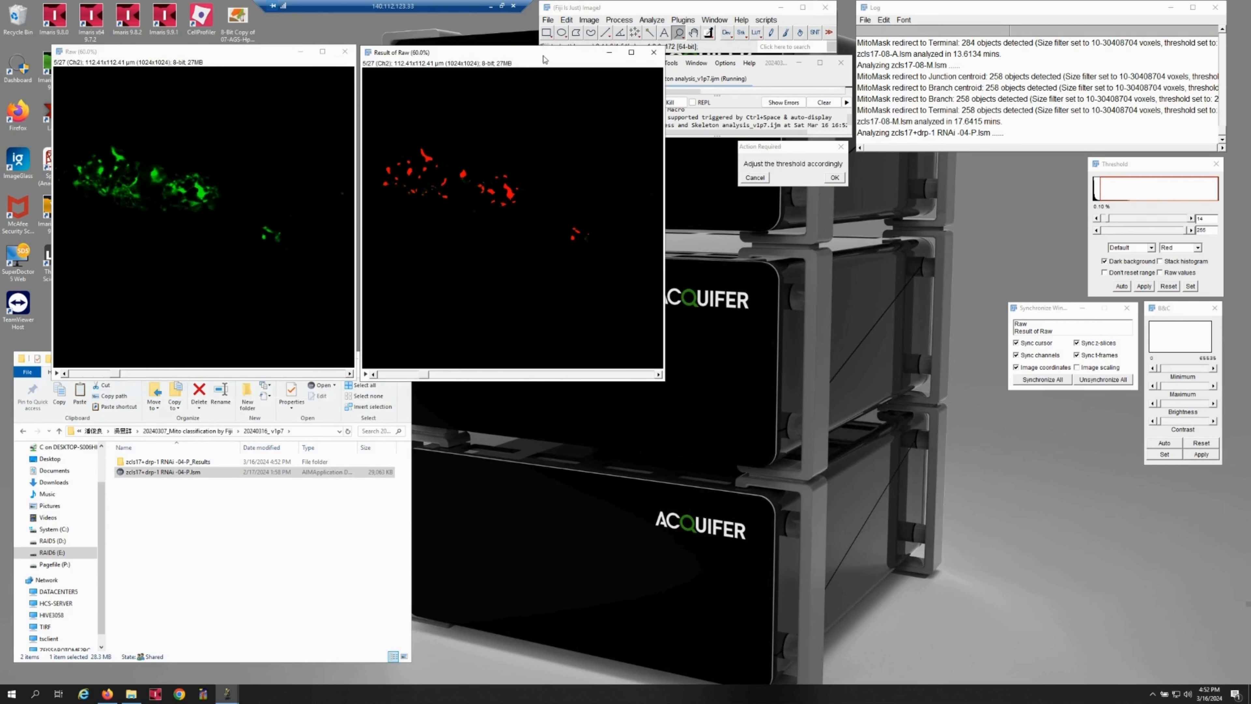
{"action": "left_click_drag", "start_coordinate": [225, 63], "coordinate": [227, 64]}
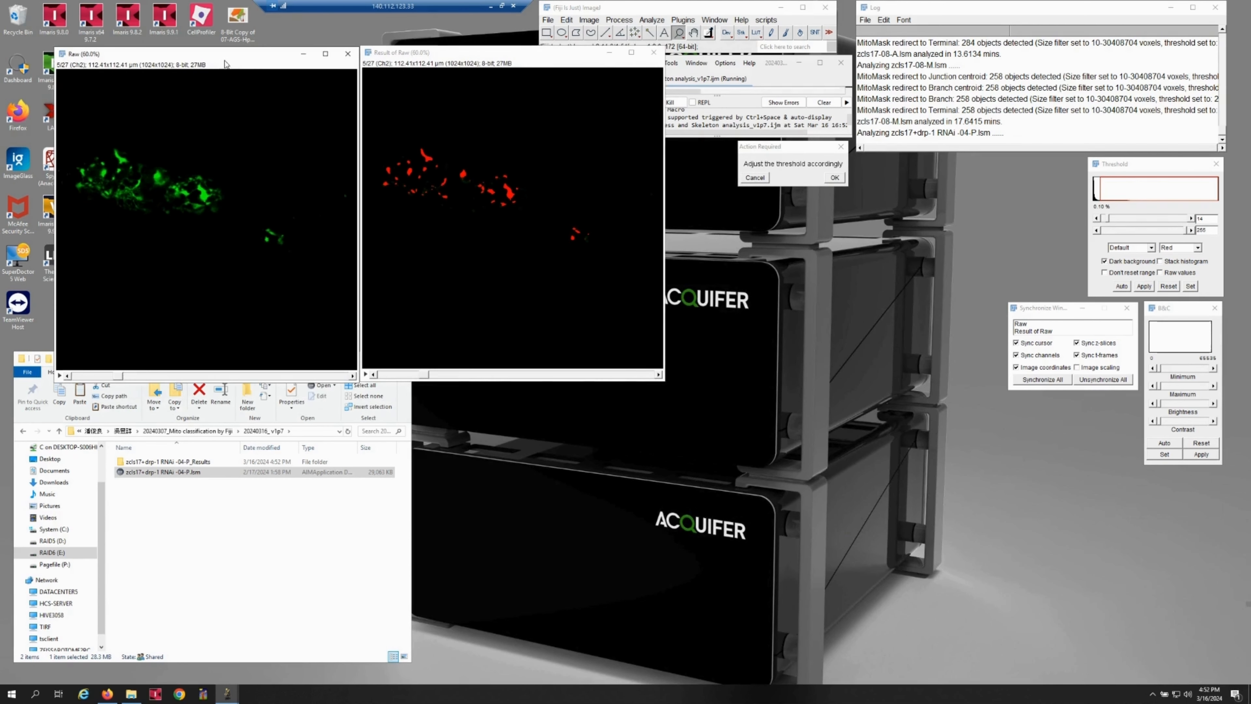
{"action": "left_click_drag", "start_coordinate": [424, 56], "coordinate": [424, 58]}
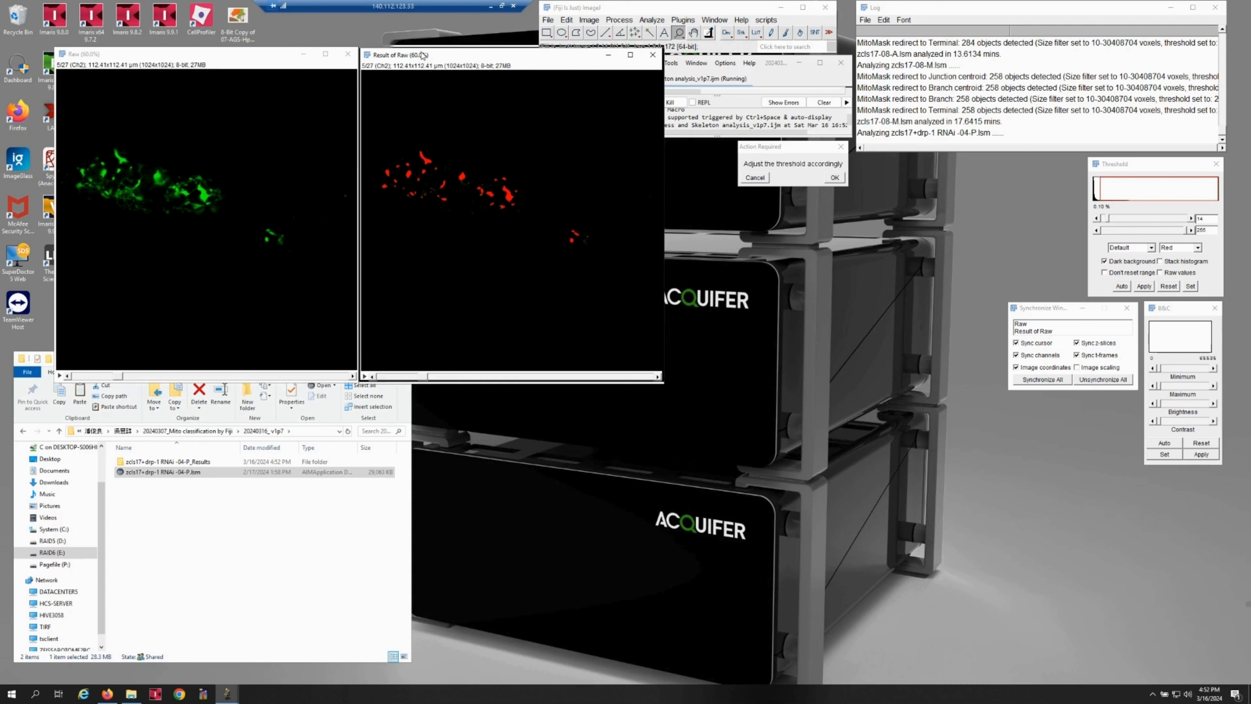
{"action": "left_click_drag", "start_coordinate": [423, 58], "coordinate": [422, 55]}
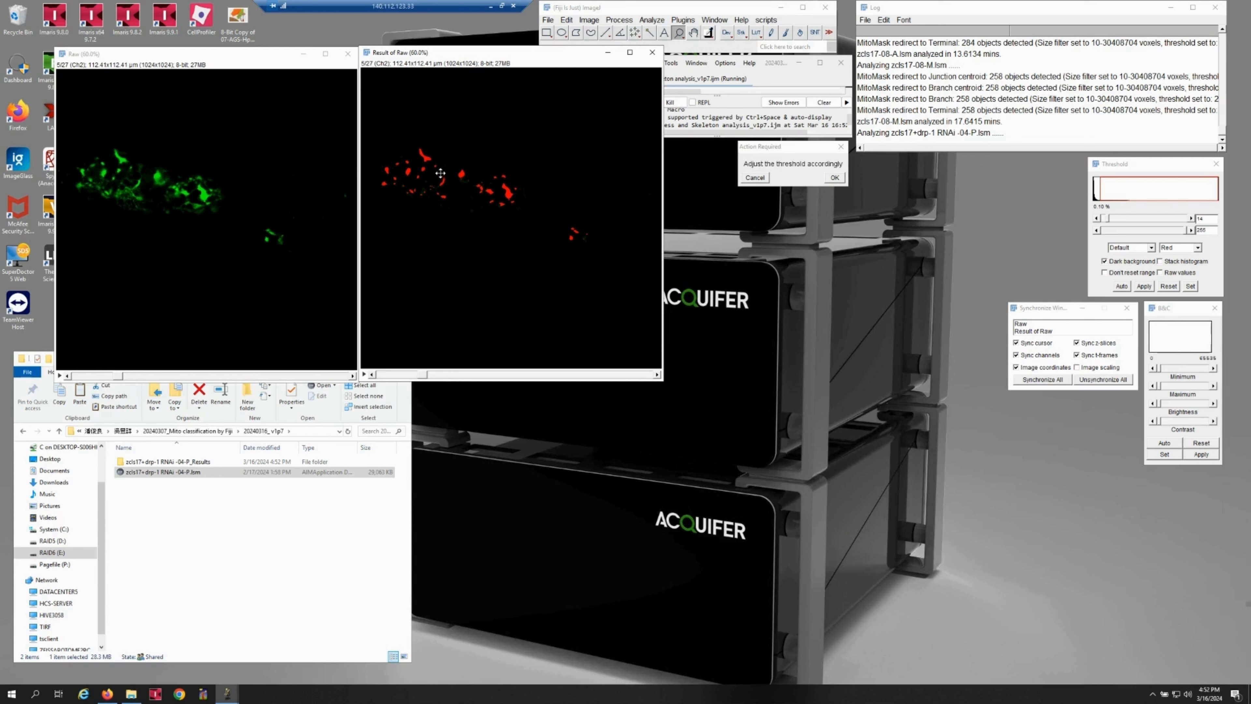
{"action": "left_click_drag", "start_coordinate": [456, 58], "coordinate": [458, 64]}
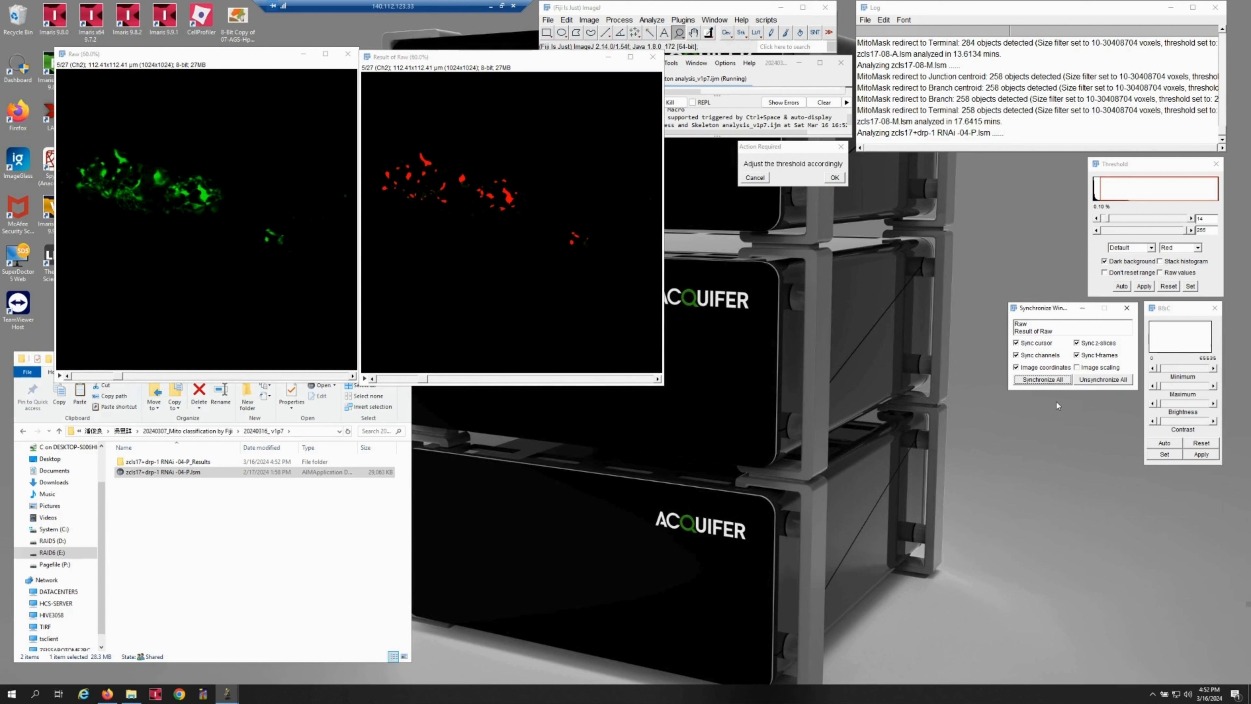
Synchronize the Raw and Result of Raw windows, go to slice 11, and zoom in on the mitochondria for comparison.
{"action": "left_click", "coordinate": [1050, 381]}
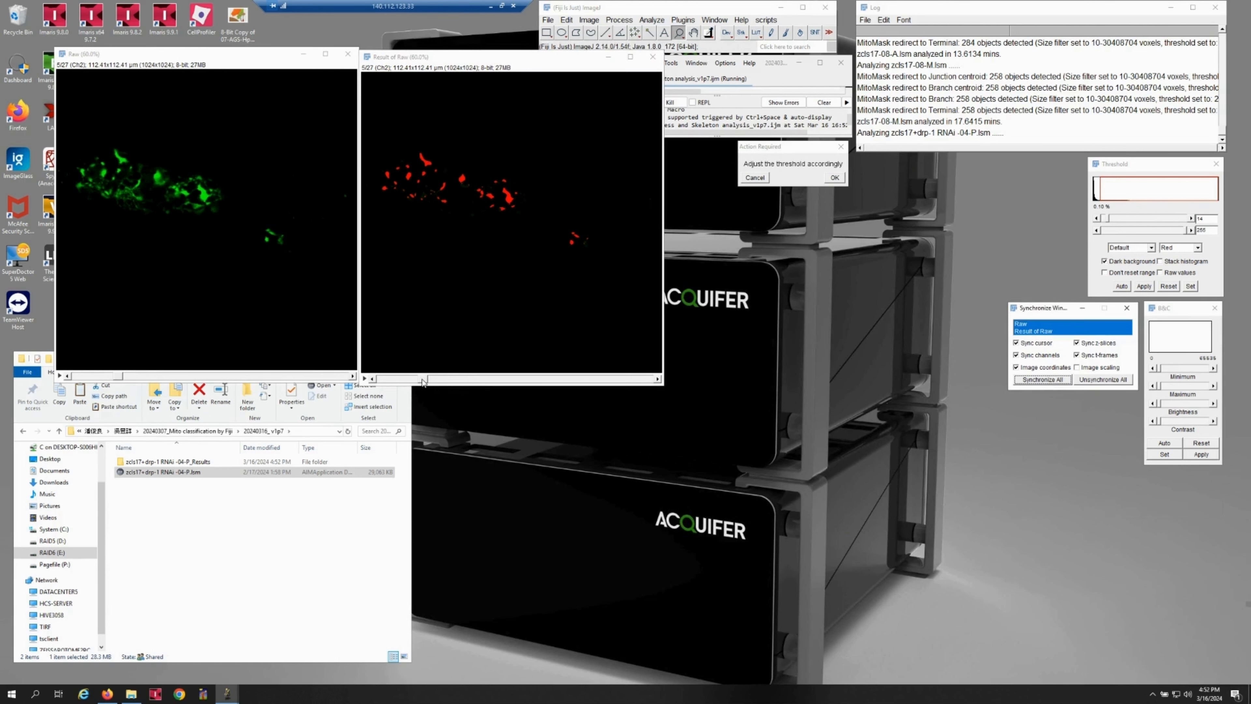
{"action": "left_click_drag", "start_coordinate": [422, 382], "coordinate": [513, 383]}
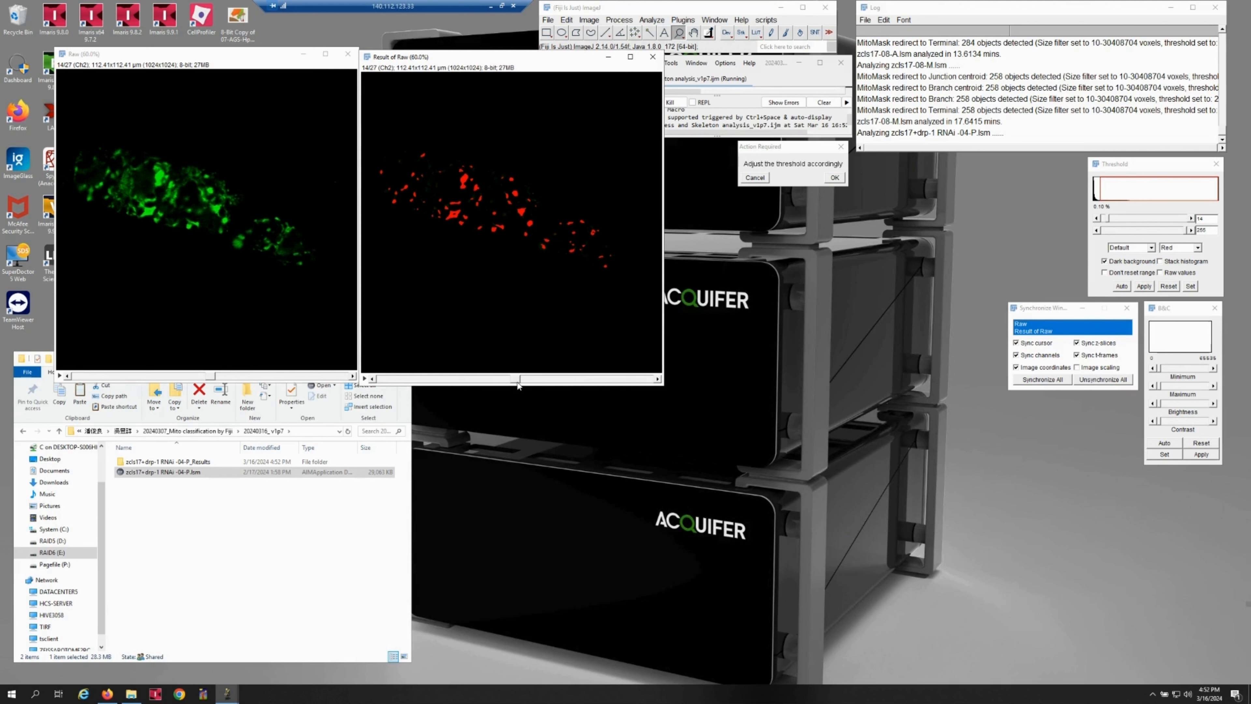
{"action": "mouse_move", "coordinate": [517, 381]}
{"action": "left_mouse_down"}
{"action": "mouse_move", "coordinate": [538, 382]}
{"action": "mouse_move", "coordinate": [497, 382]}
{"action": "left_mouse_up"}
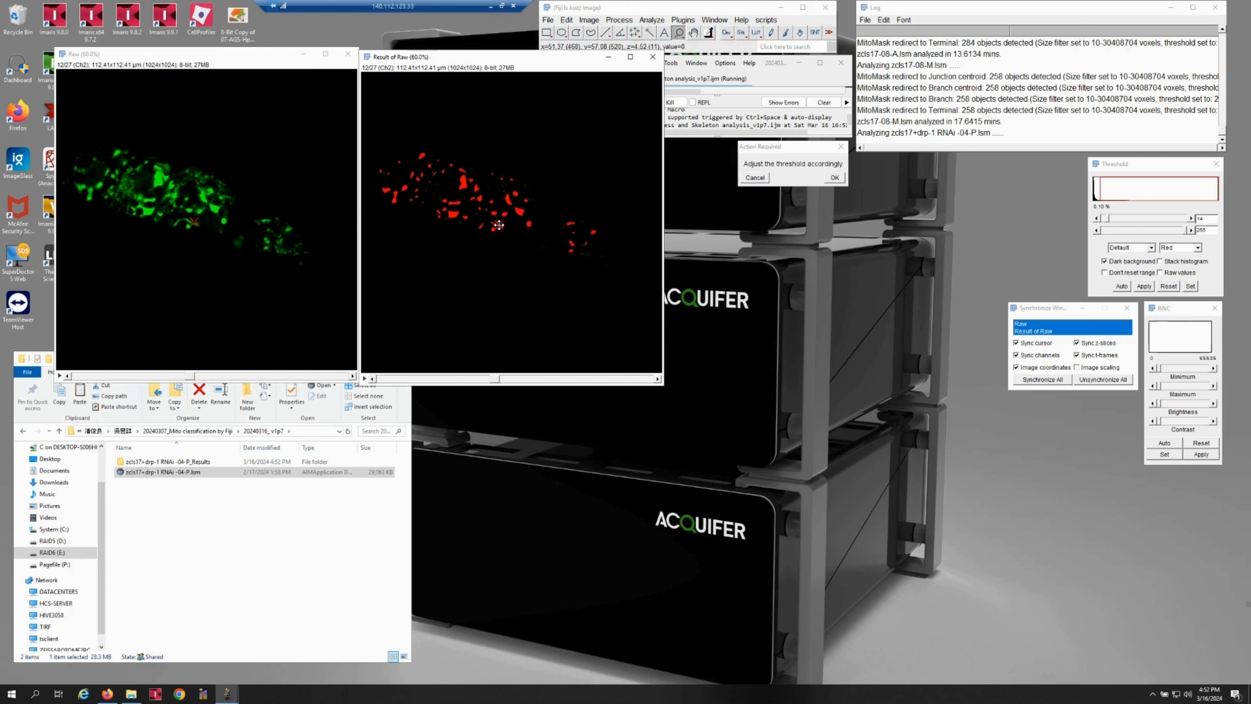
{"action": "mouse_move", "coordinate": [497, 380]}
{"action": "left_mouse_down"}
{"action": "mouse_move", "coordinate": [476, 379]}
{"action": "mouse_move", "coordinate": [487, 379]}
{"action": "left_mouse_up"}
{"action": "left_click", "coordinate": [494, 230]}
{"action": "left_click", "coordinate": [507, 258]}
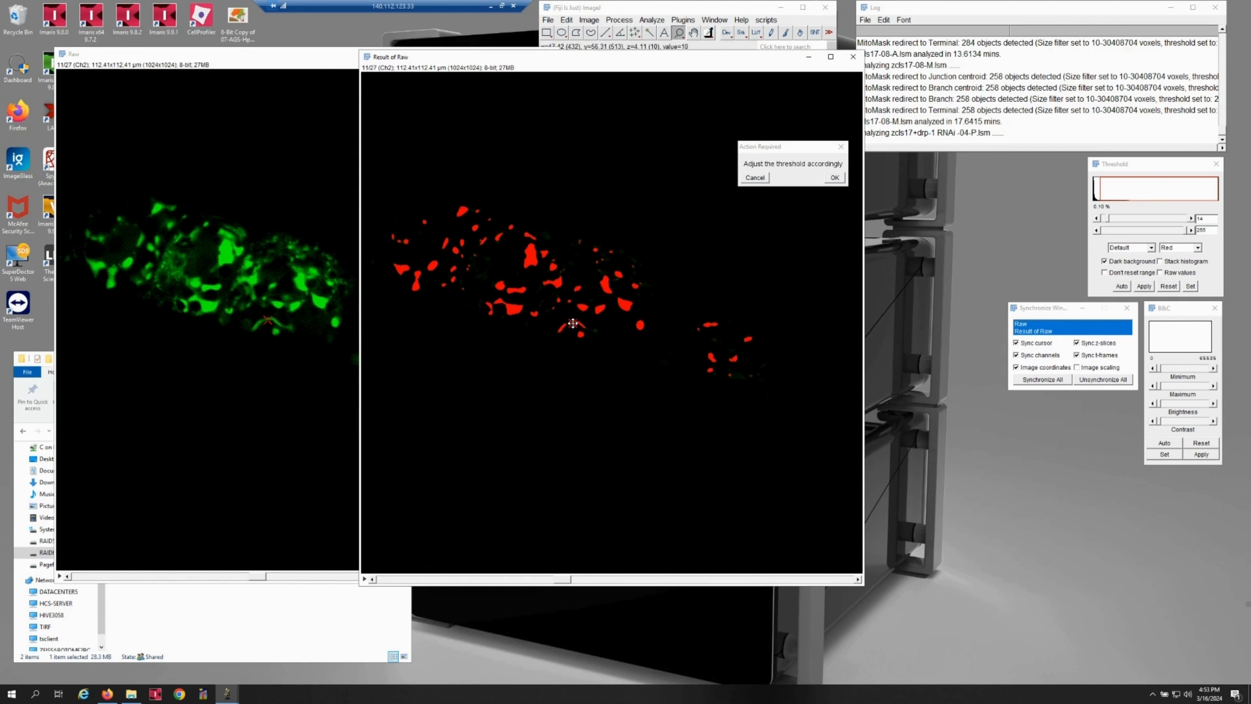
Lower the minimum threshold of the Result of Raw image to include fainter mitochondria, and zoom both images back to 75%.
{"action": "left_click", "coordinate": [1119, 168]}
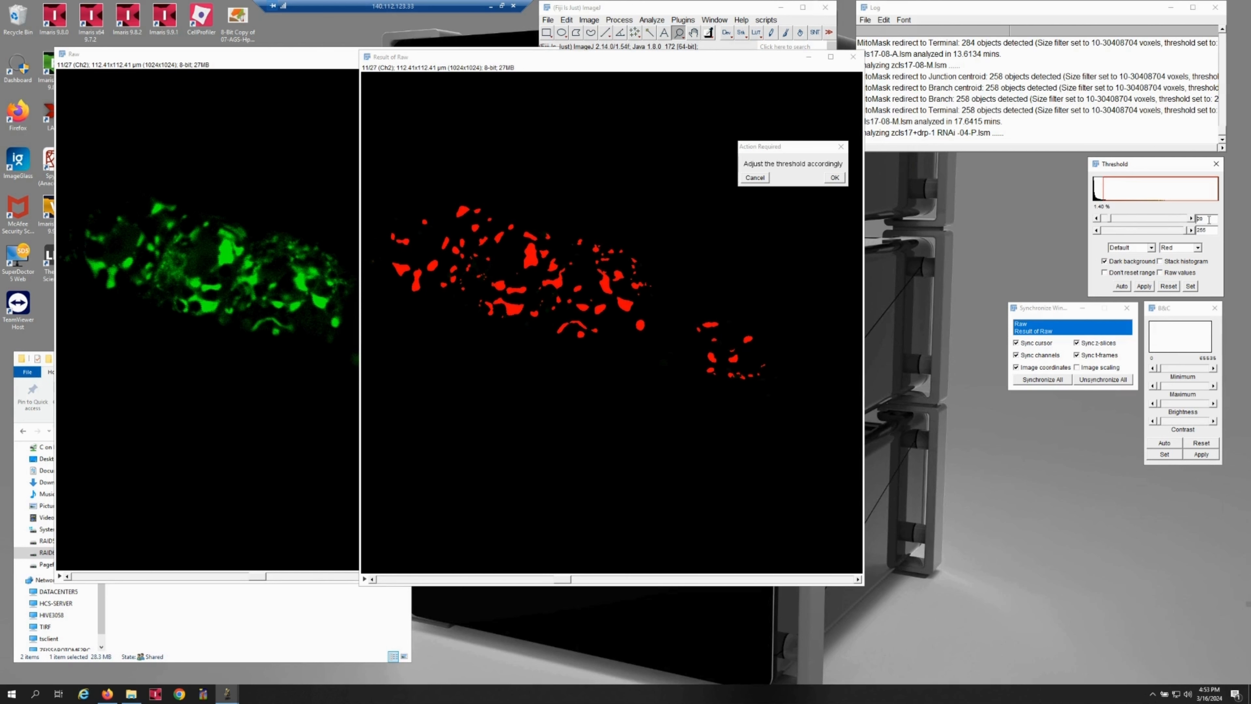
{"action": "scroll", "coordinate": [1209, 219], "scroll_direction": "up", "scroll_amount": 2}
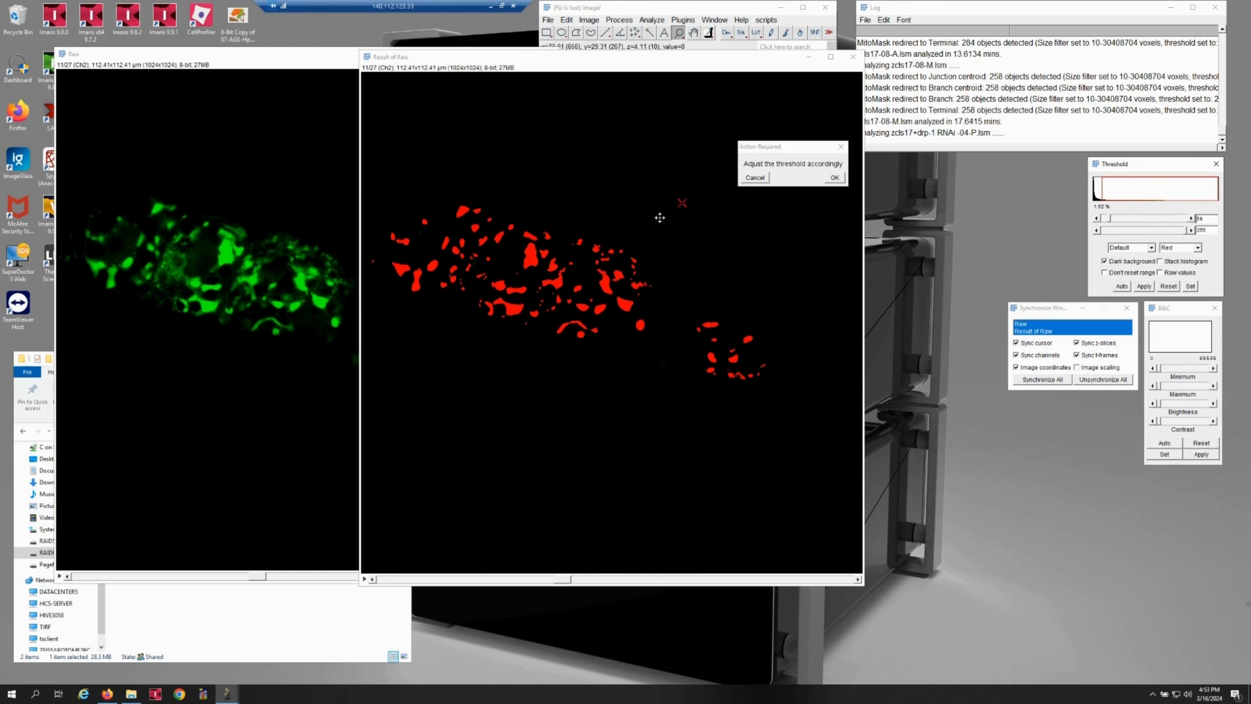
{"action": "right_click", "coordinate": [562, 228]}
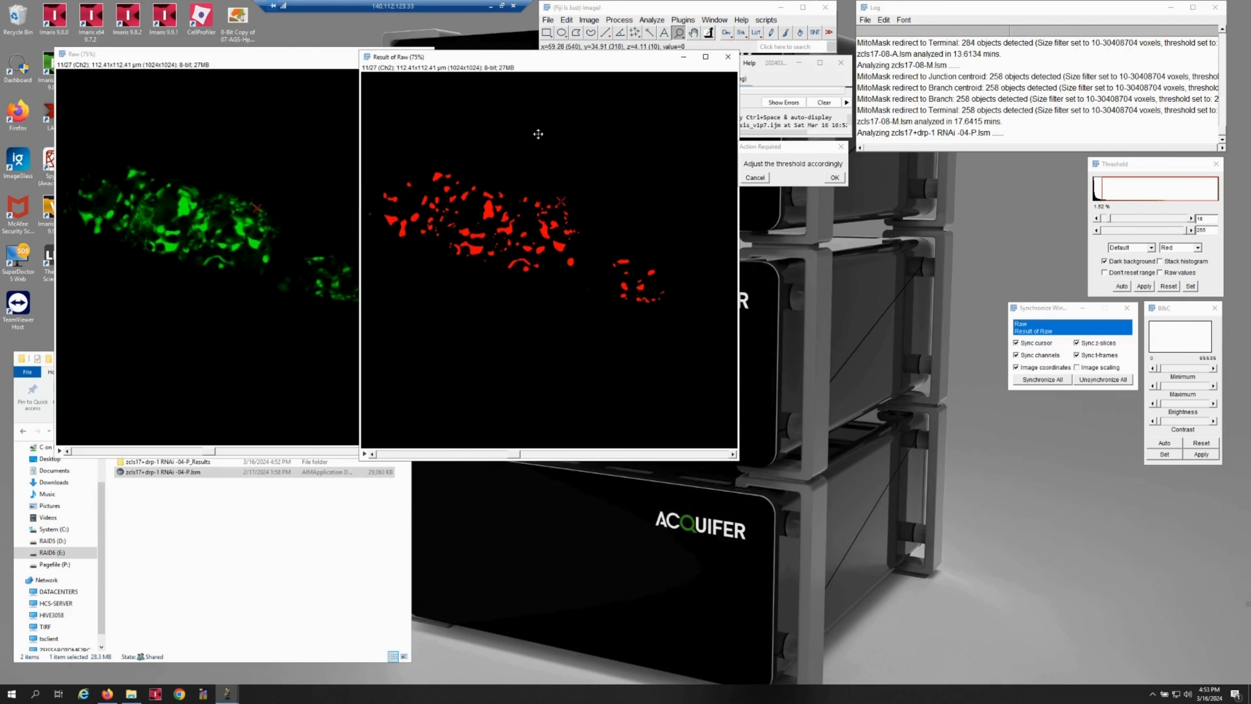
Move Result of Raw clear of Raw, compare both at slice 15, and accept the threshold so the macro continues.
{"action": "left_click_drag", "start_coordinate": [527, 62], "coordinate": [592, 63]}
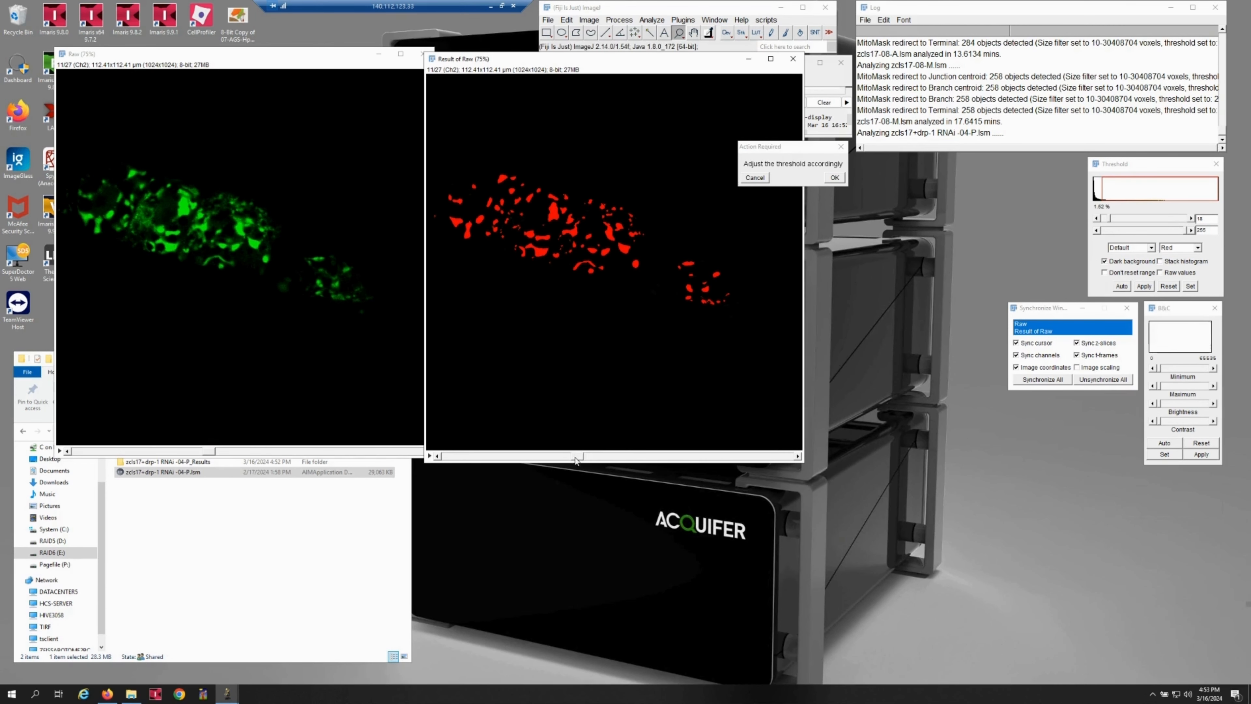
{"action": "left_click_drag", "start_coordinate": [575, 459], "coordinate": [639, 459]}
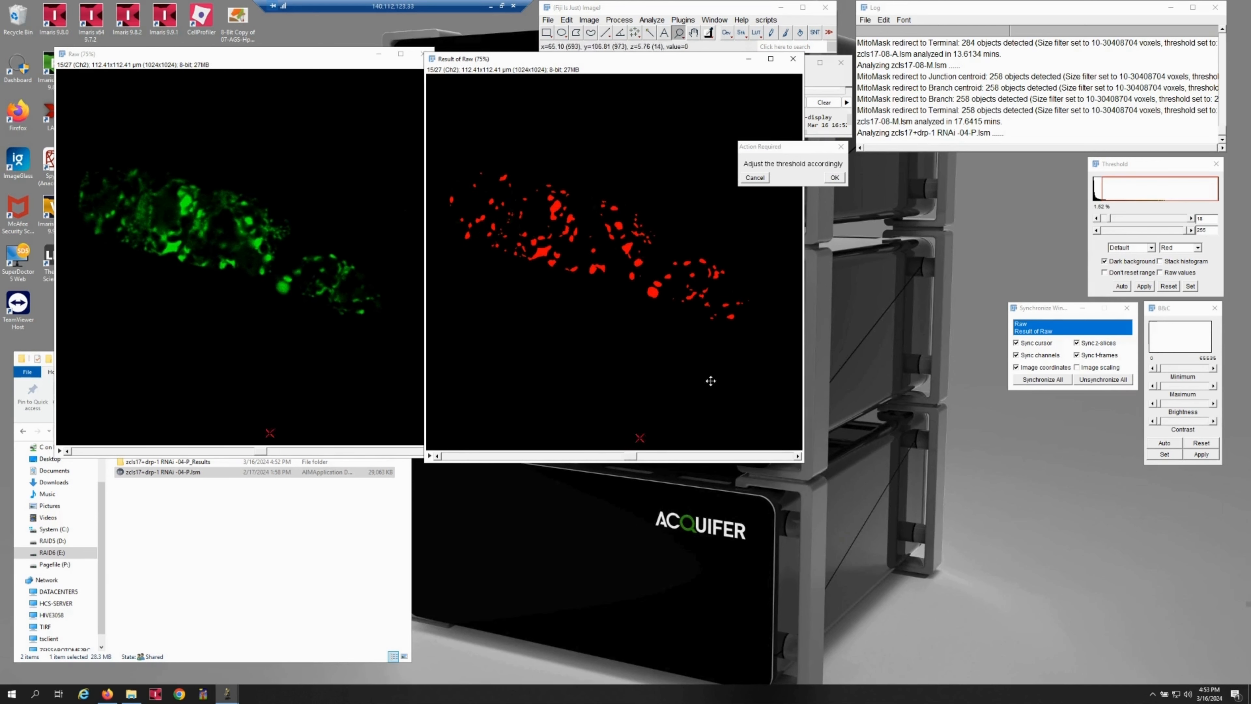
{"action": "left_click", "coordinate": [799, 150]}
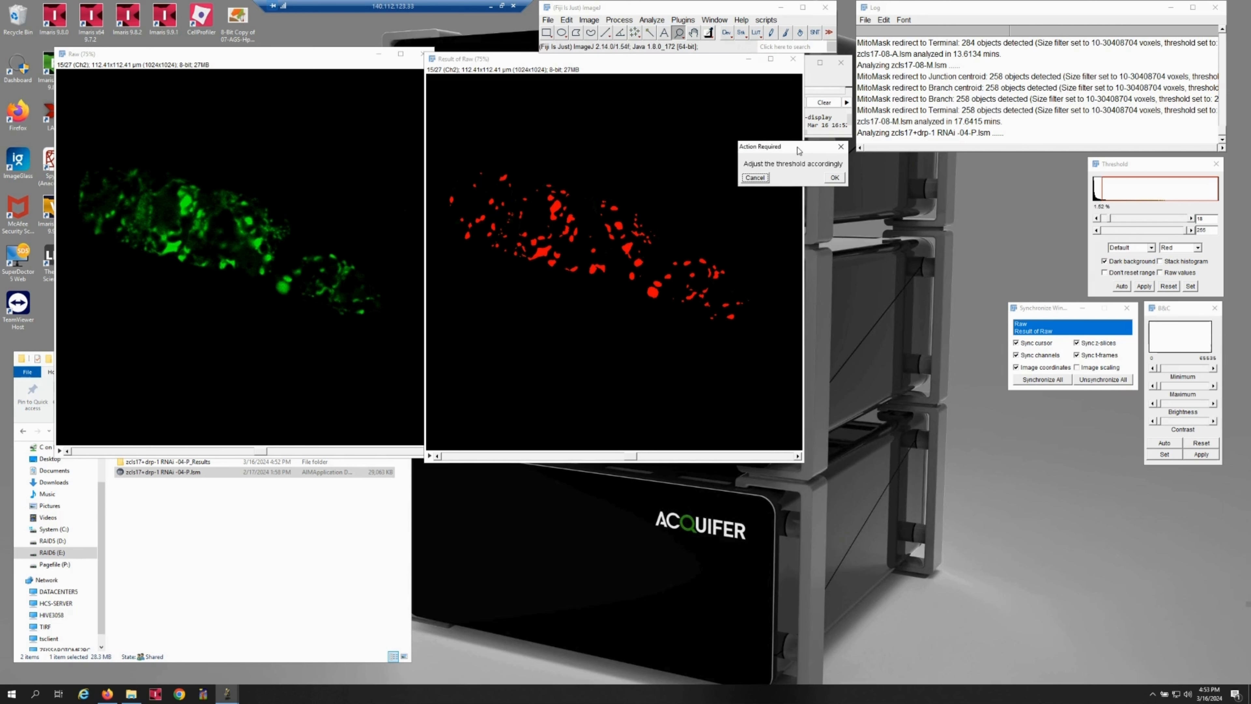
{"action": "left_click", "coordinate": [834, 178]}
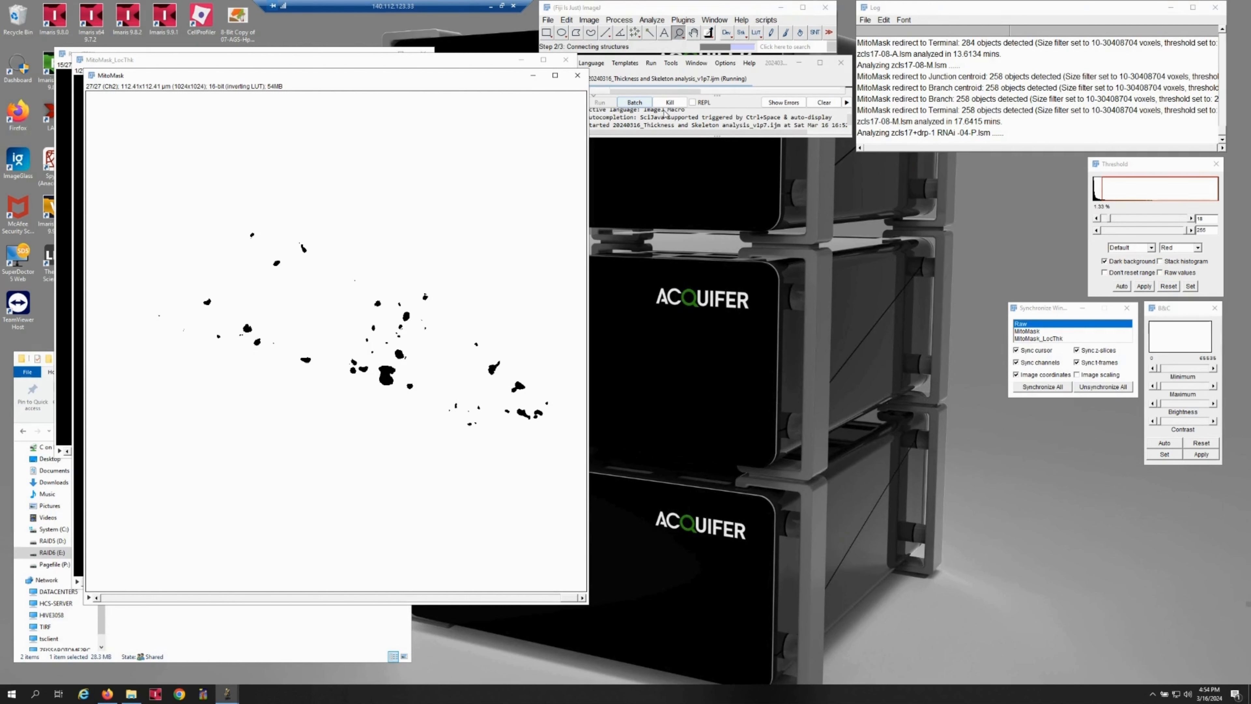
Kill the running macro, dismiss the error, and enlarge the Log window to read the earlier stacks' analysis times.
{"action": "left_click", "coordinate": [670, 102]}
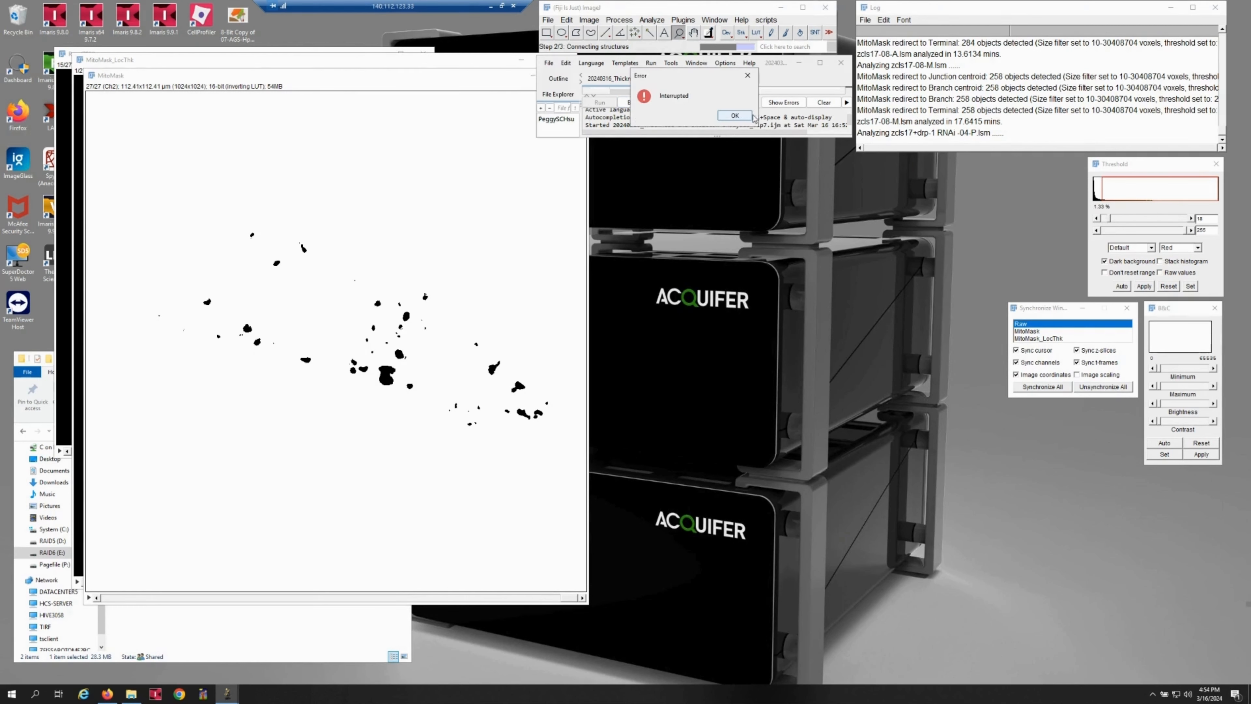
{"action": "left_click", "coordinate": [748, 116]}
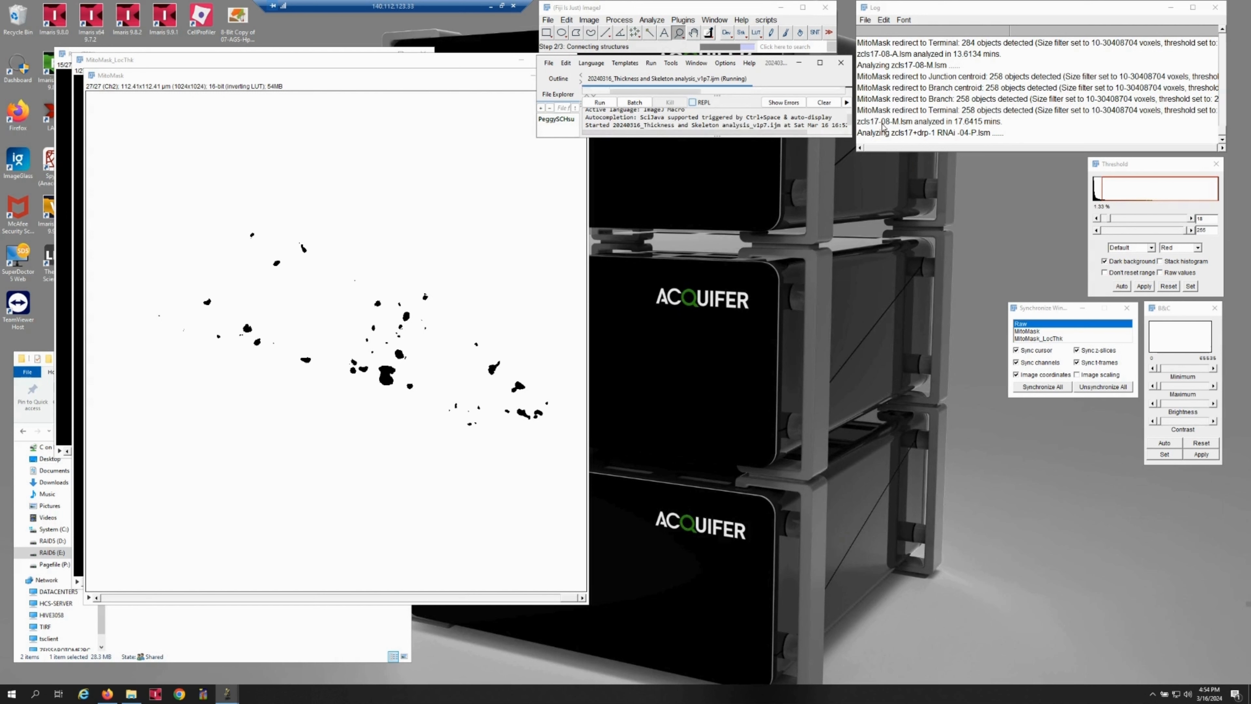
{"action": "left_click", "coordinate": [942, 10]}
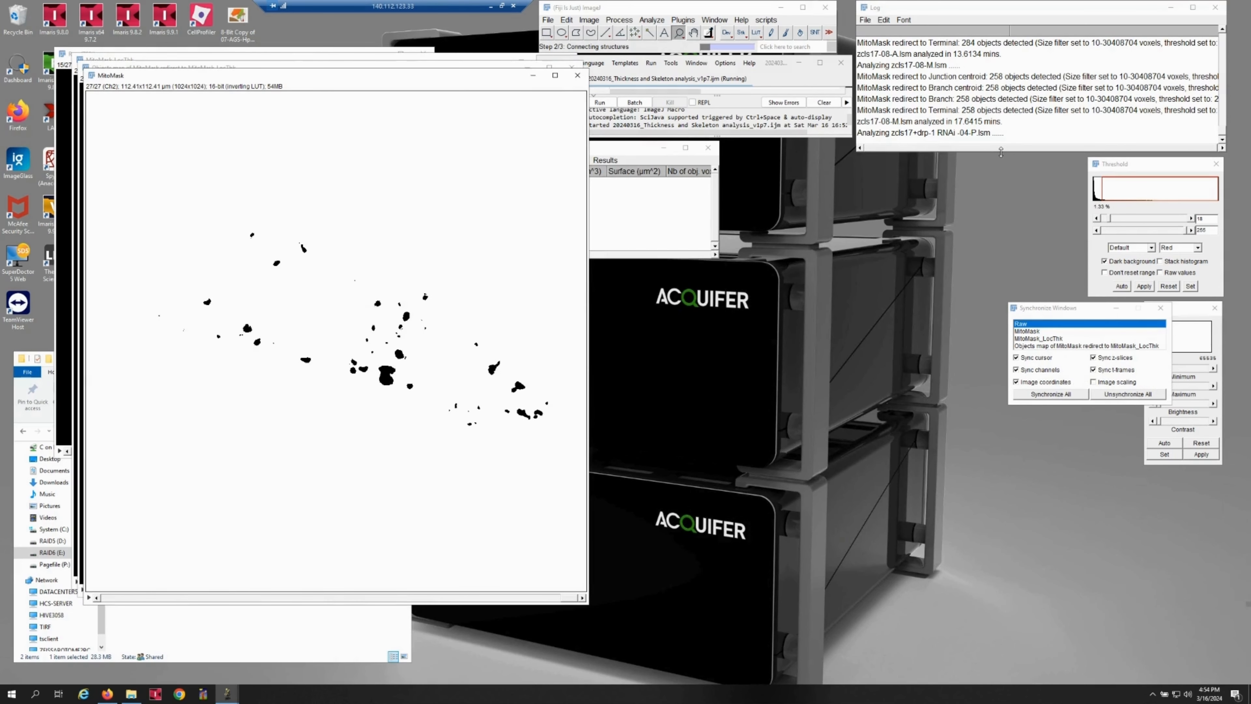
{"action": "left_click_drag", "start_coordinate": [1001, 151], "coordinate": [1007, 323]}
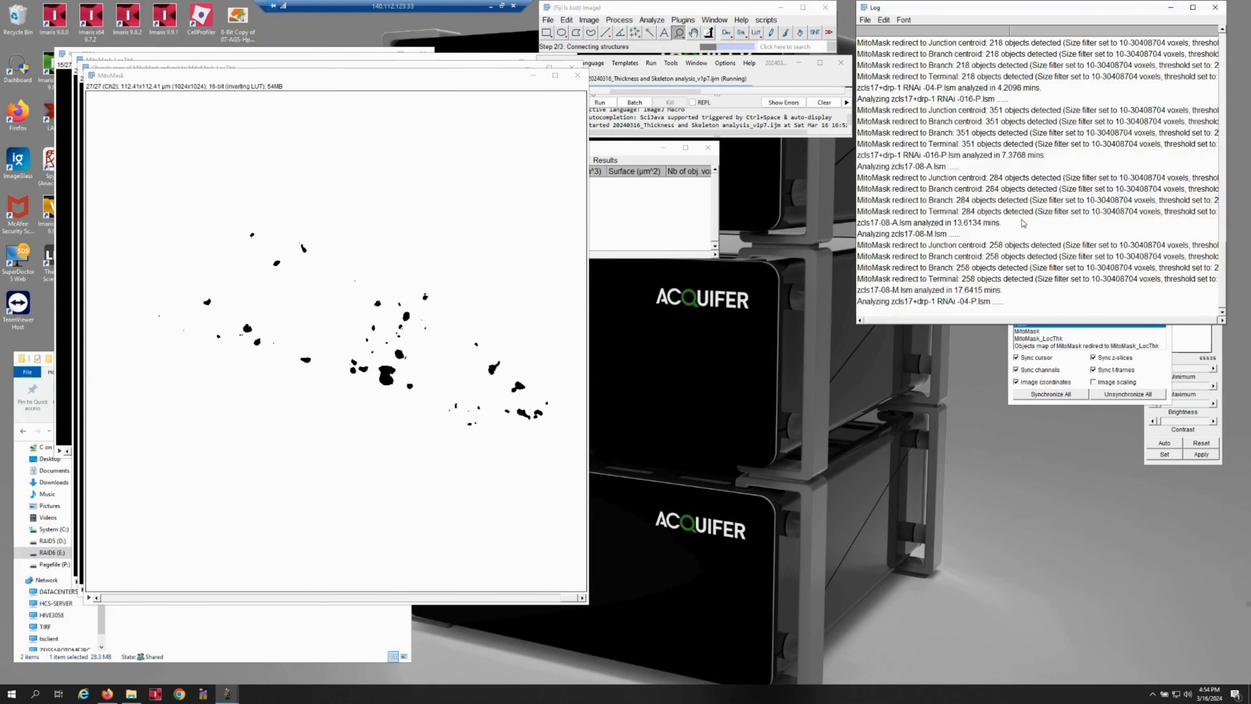
{"action": "scroll", "coordinate": [1034, 172], "scroll_direction": "up", "scroll_amount": 1}
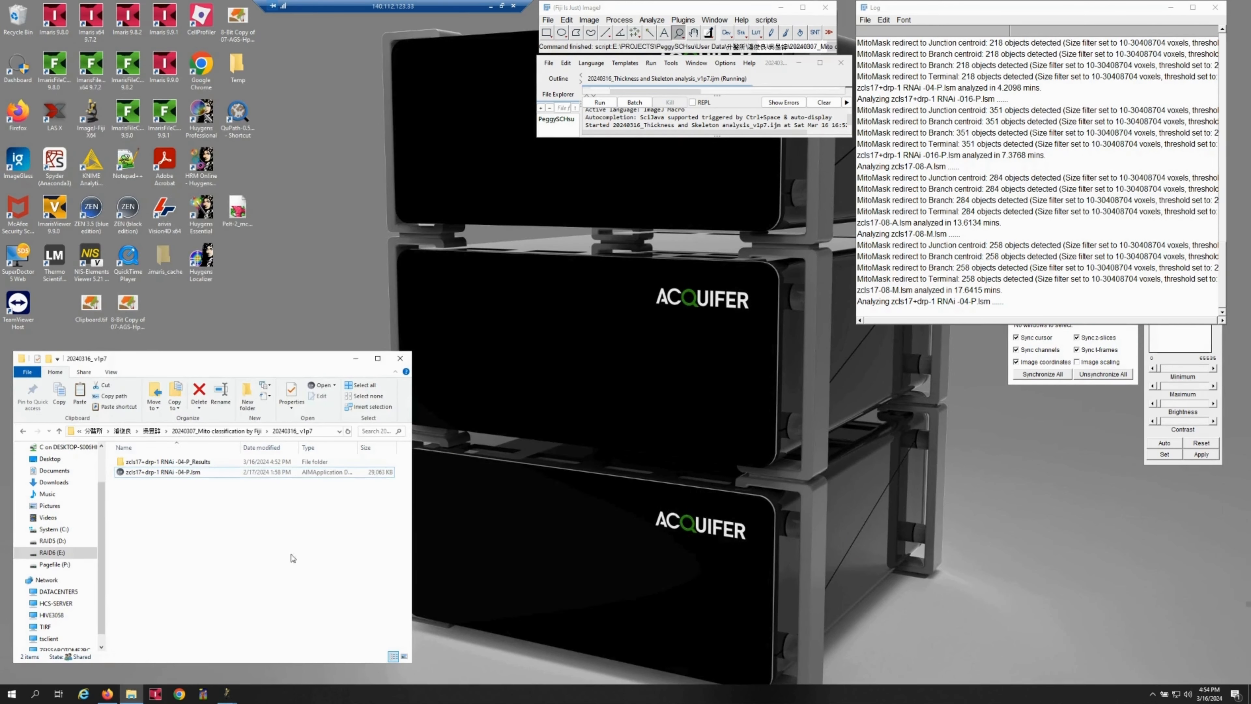
Browse to the 20240316 Result of v1p7 folder and open its zcls17+drp-1 RNAi -04-P_Results subfolder.
{"action": "left_click", "coordinate": [241, 432]}
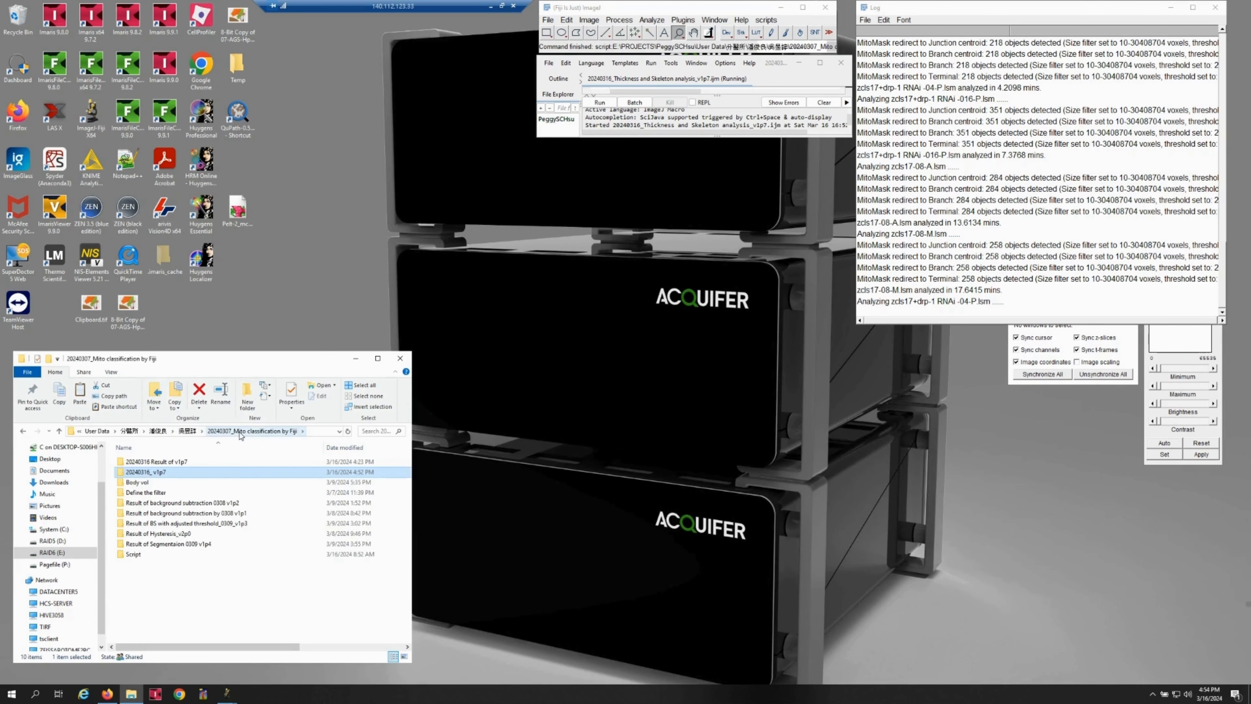
{"action": "double_click", "coordinate": [216, 472]}
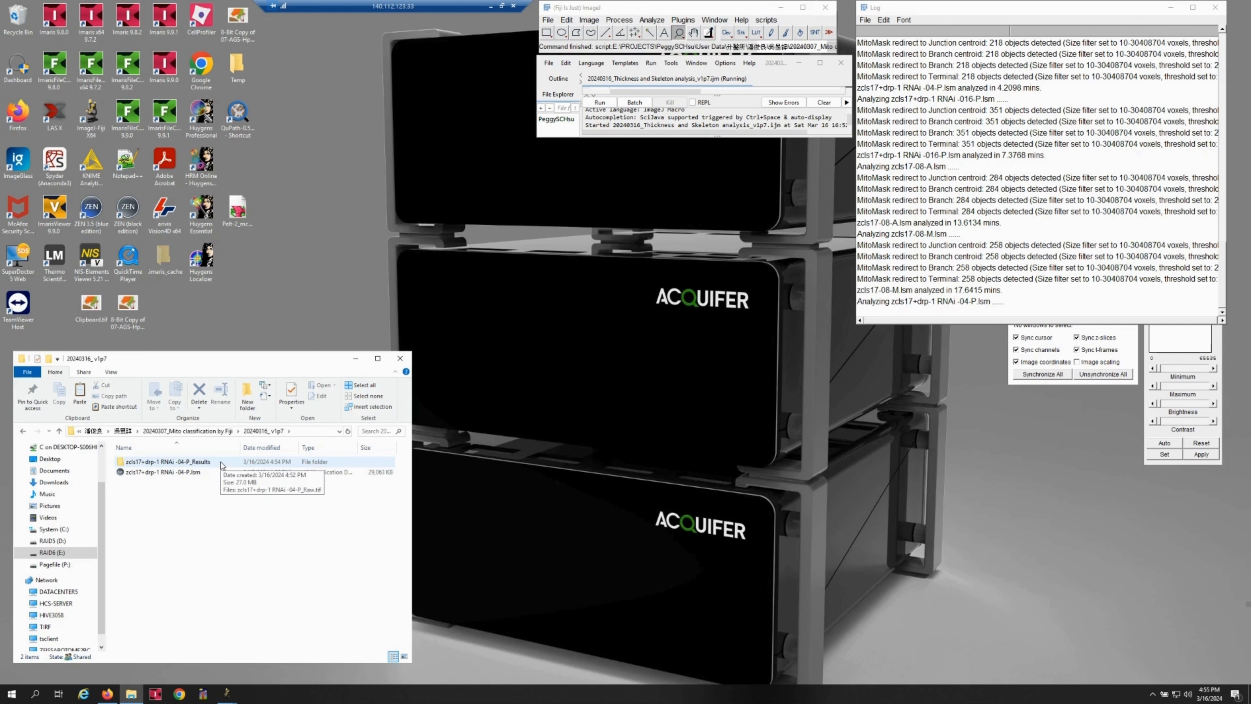
{"action": "left_click", "coordinate": [187, 431]}
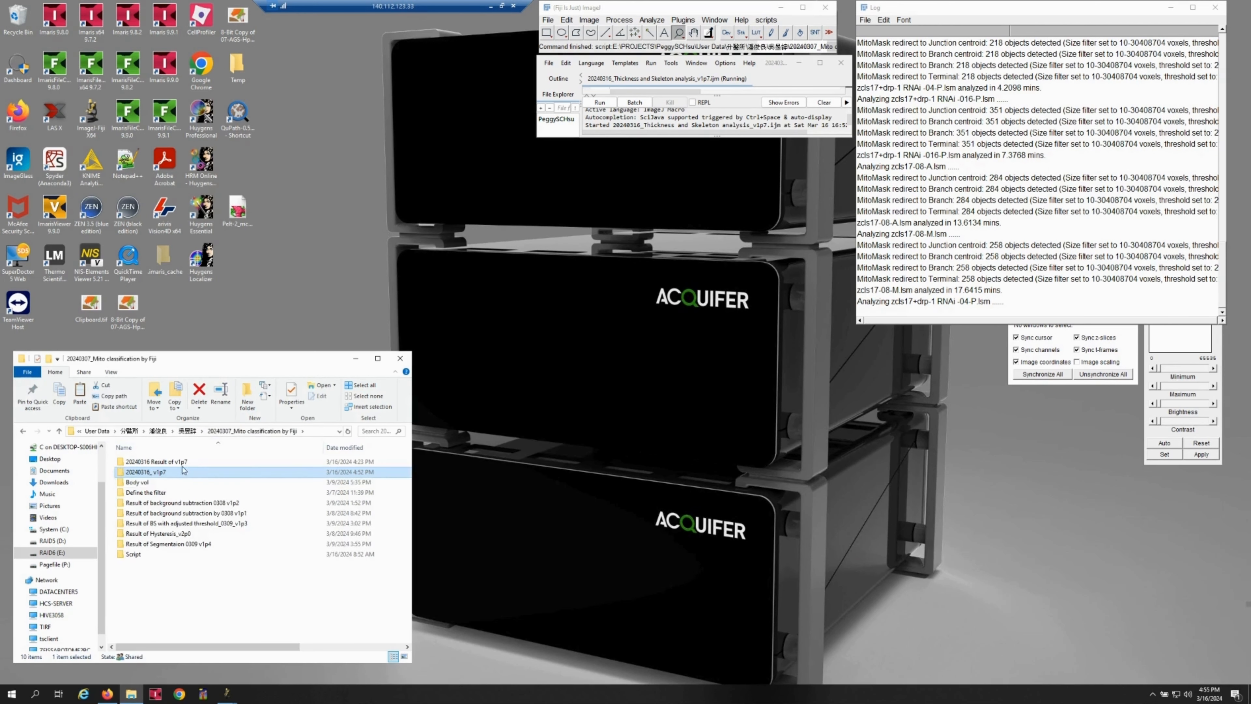
{"action": "double_click", "coordinate": [184, 465]}
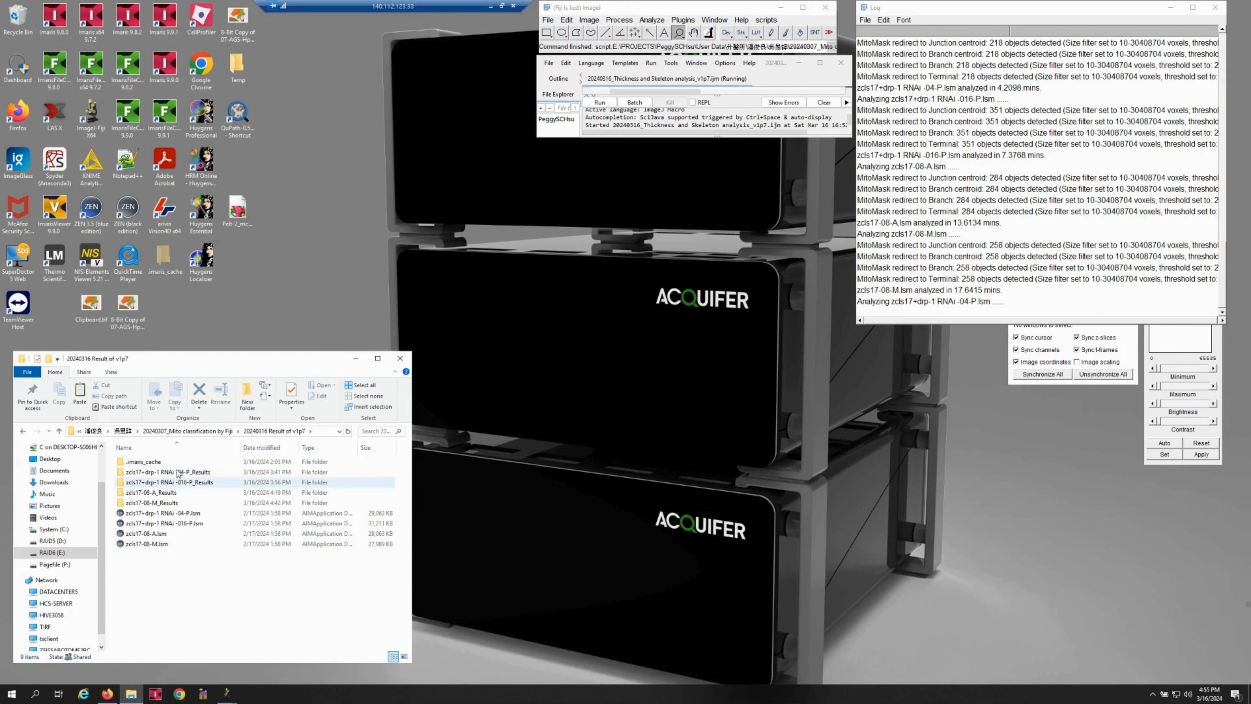
{"action": "double_click", "coordinate": [187, 472]}
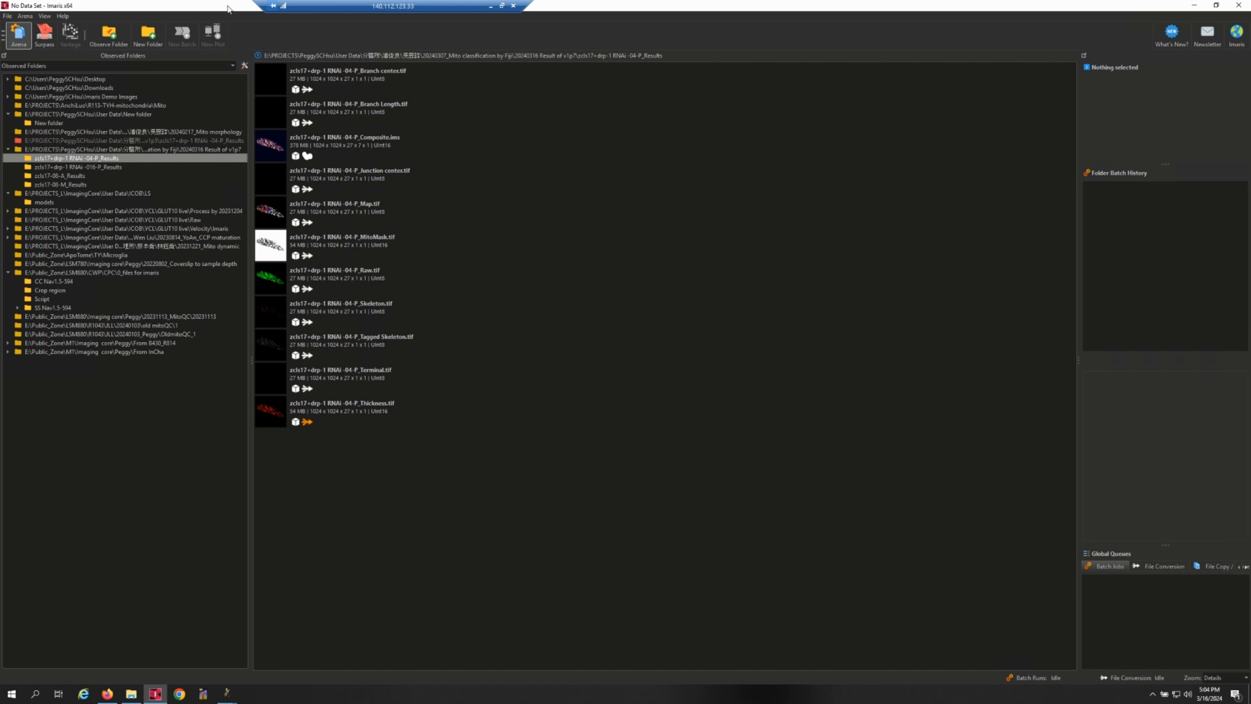
In Imaris, view the dialog for observing a folder without adding one, and widen the observed folders list to read the paths.
{"action": "left_click", "coordinate": [109, 40]}
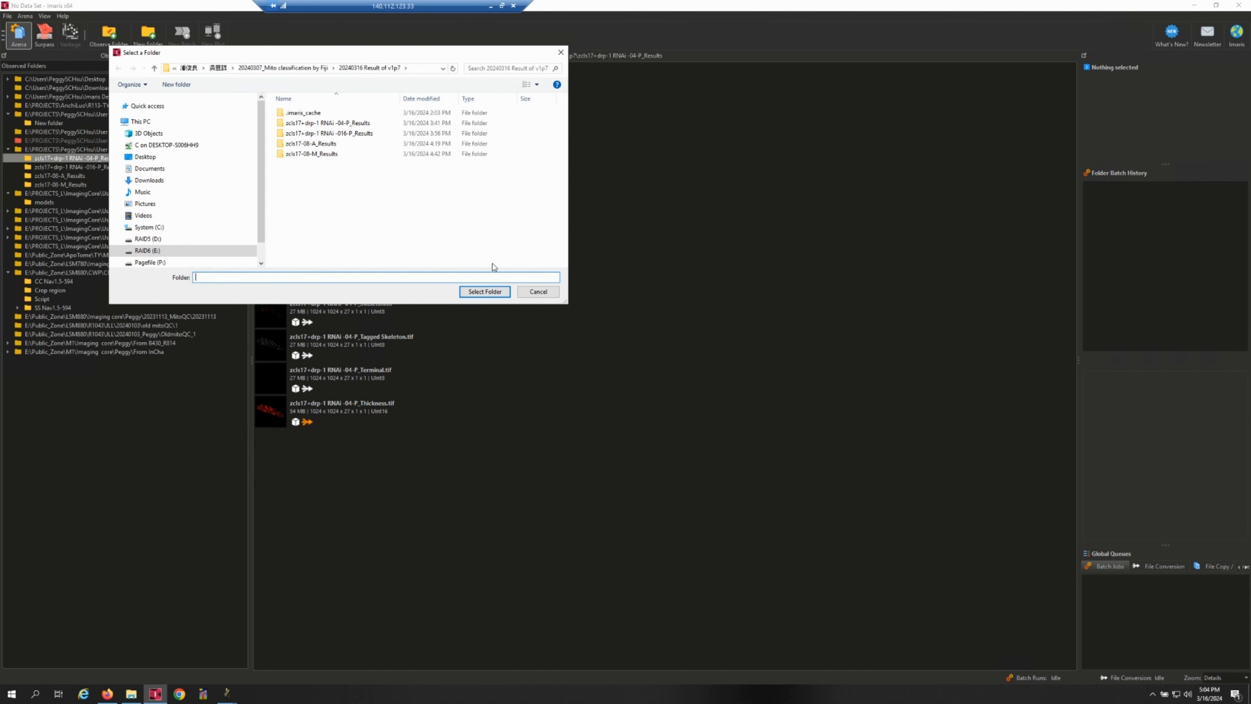
{"action": "left_click", "coordinate": [537, 291]}
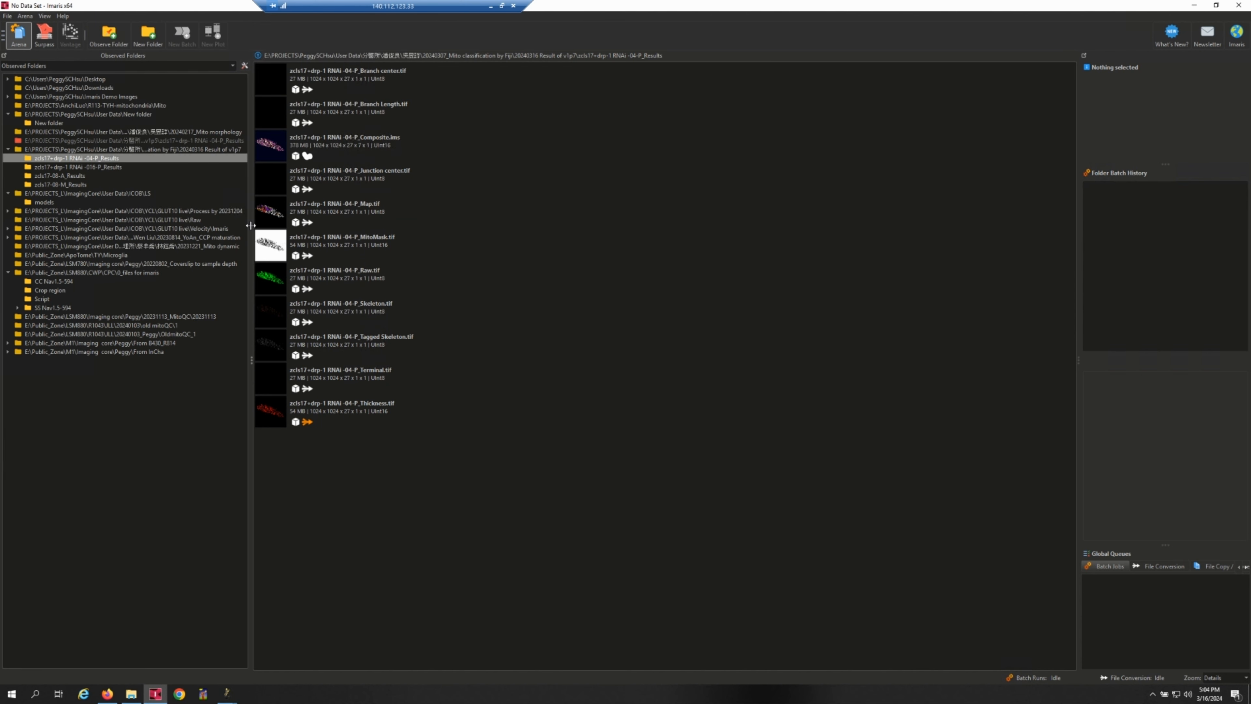
{"action": "left_click_drag", "start_coordinate": [251, 226], "coordinate": [294, 227]}
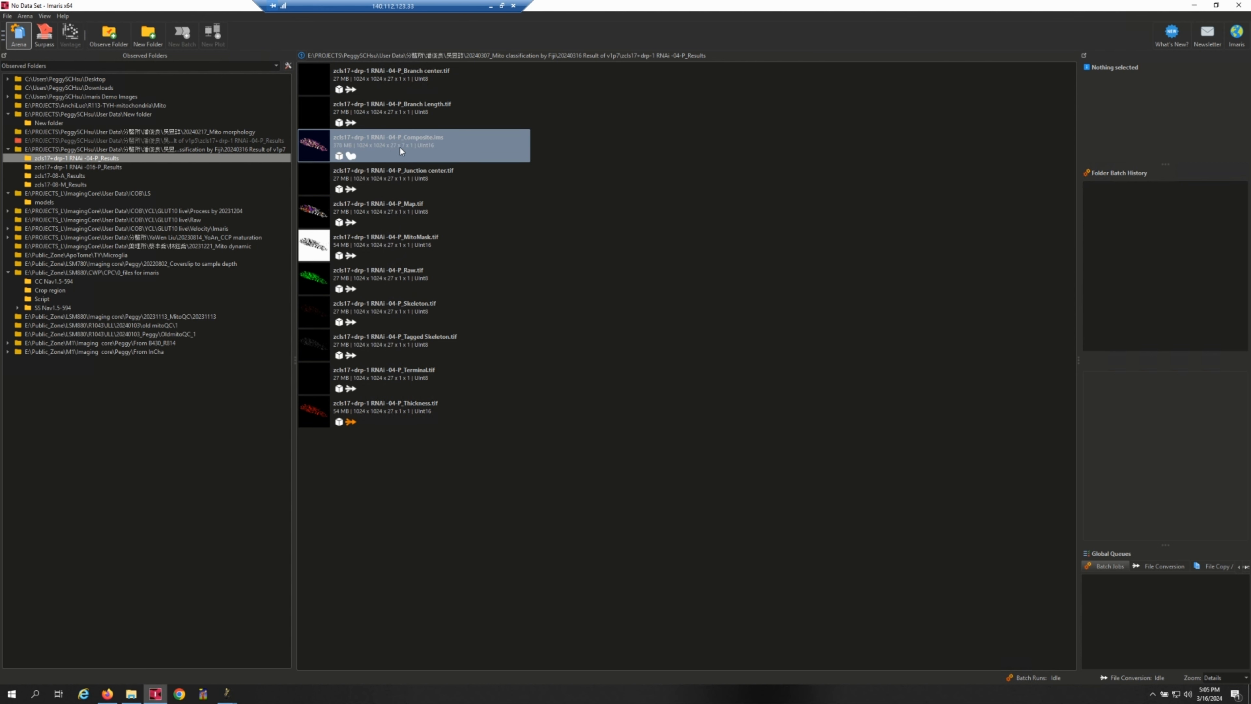
{"action": "mouse_move", "coordinate": [398, 147]}
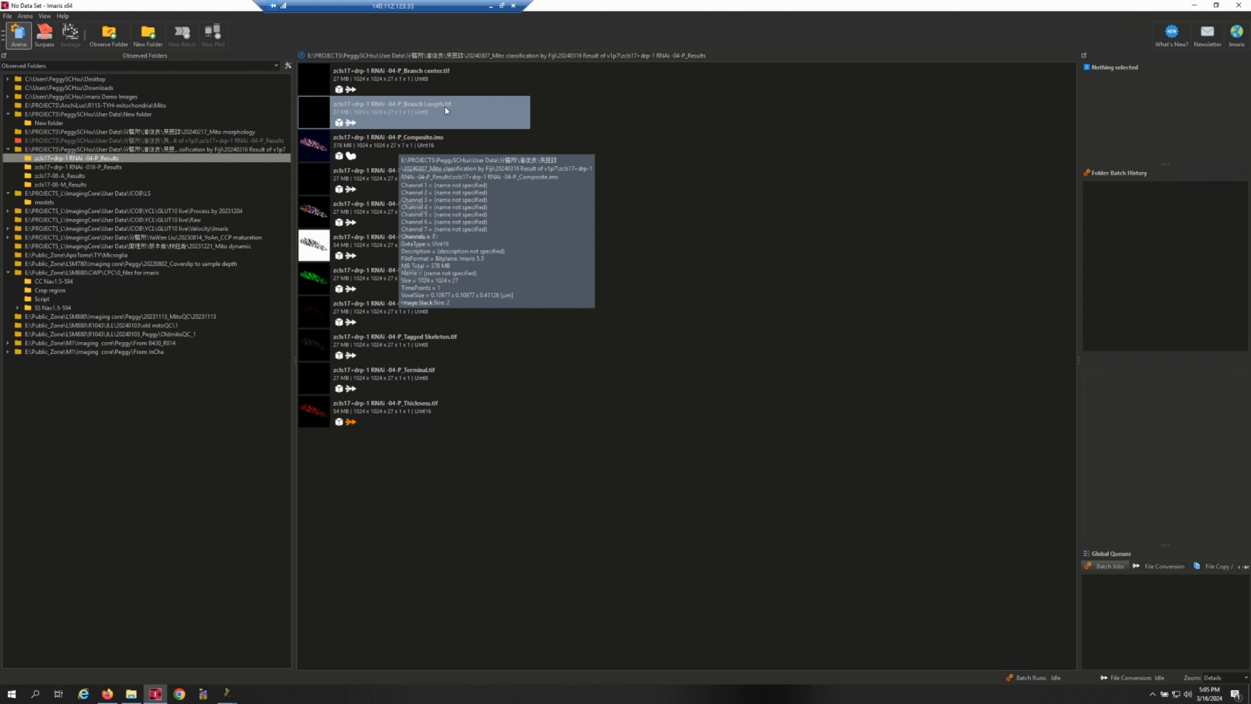
{"action": "mouse_move", "coordinate": [446, 108]}
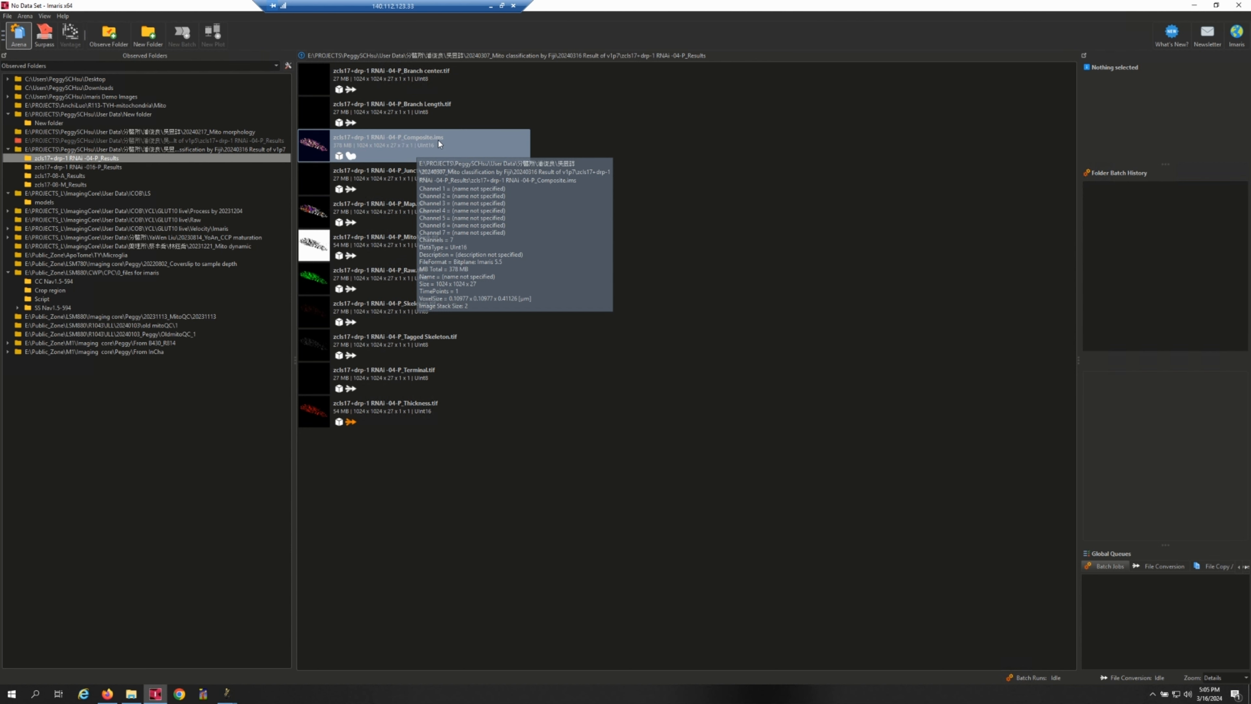
Check the results folder in File Explorer, then open zcls17+drp-1 RNAi -04-P_Composite.ims in Imaris with a wider 3D viewing area.
{"action": "left_click", "coordinate": [131, 694]}
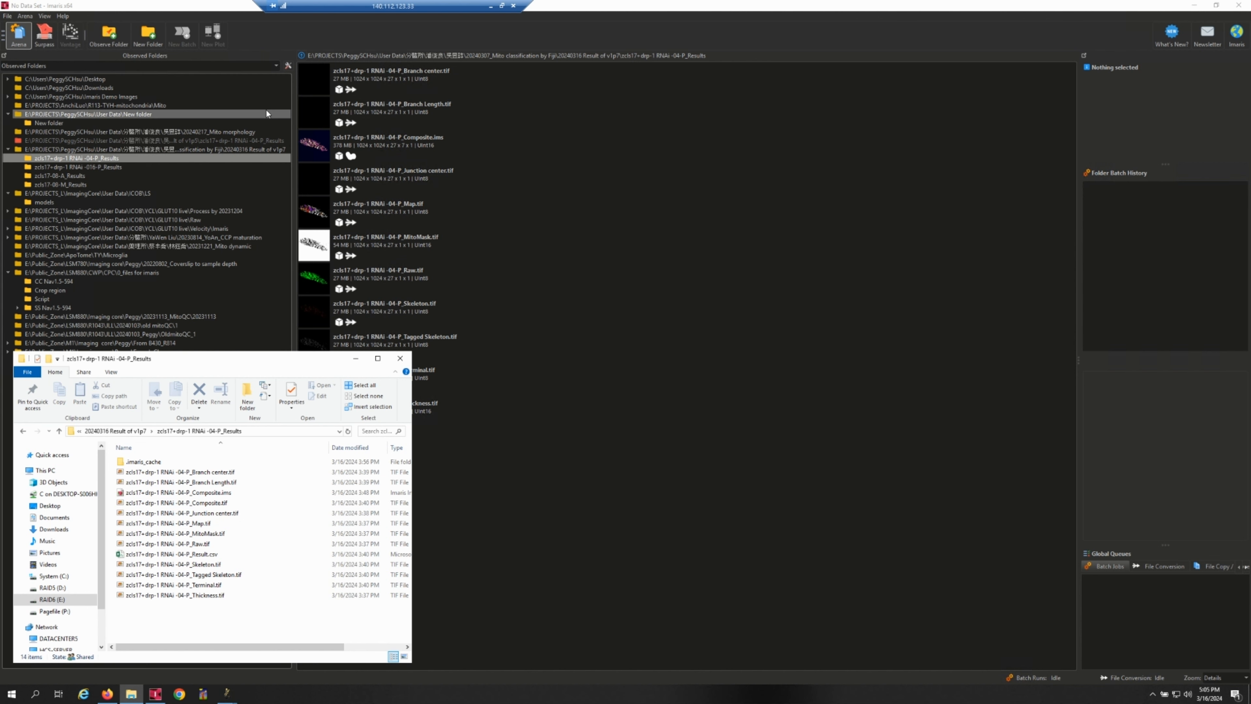
{"action": "left_click", "coordinate": [425, 150]}
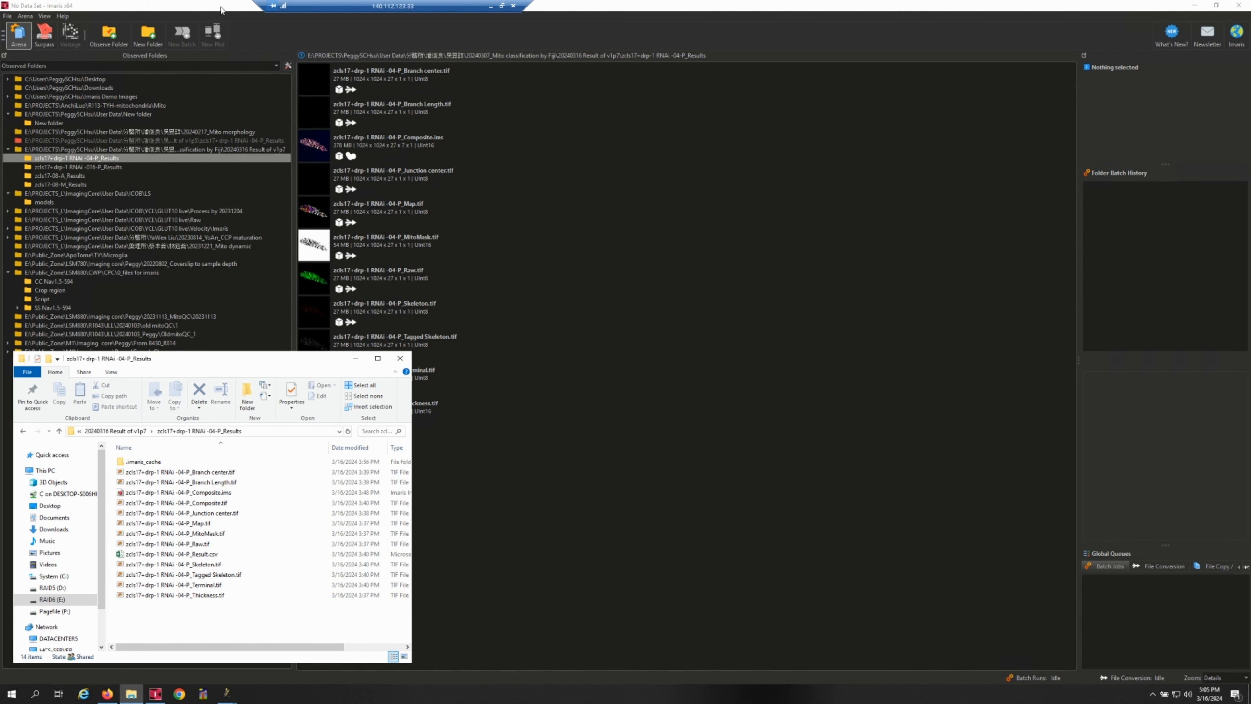
{"action": "double_click", "coordinate": [422, 147]}
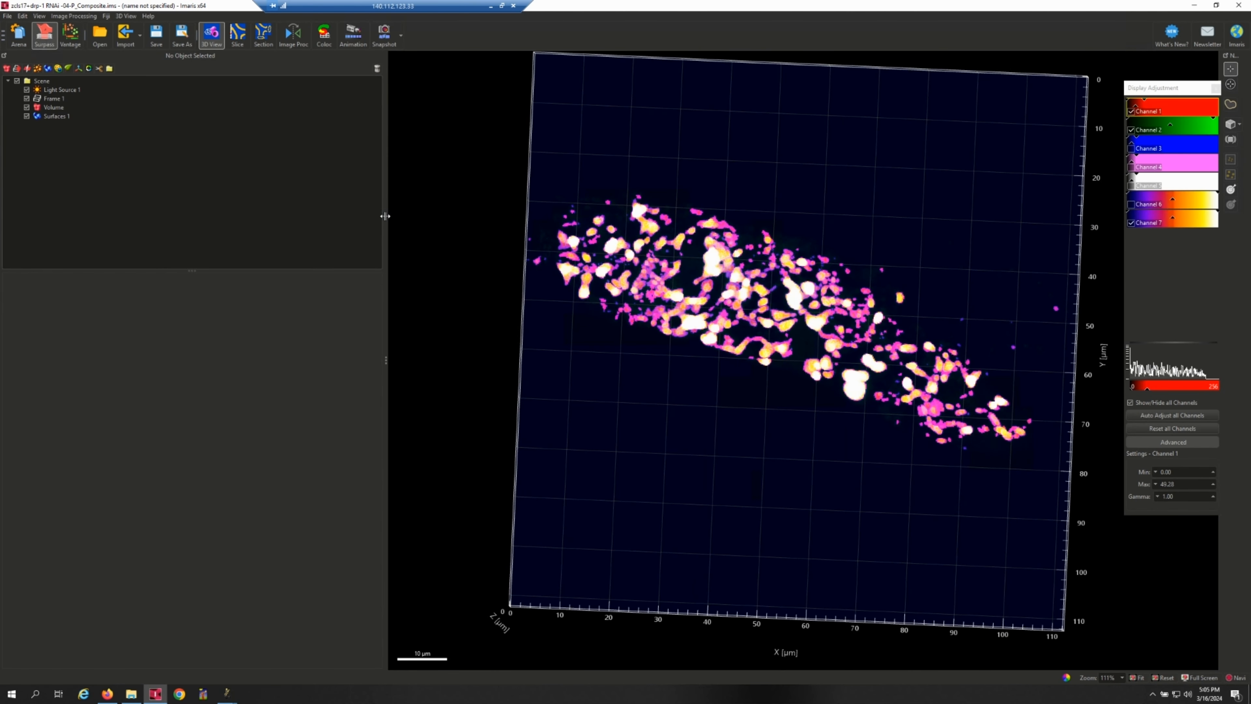
{"action": "left_click_drag", "start_coordinate": [386, 226], "coordinate": [170, 215]}
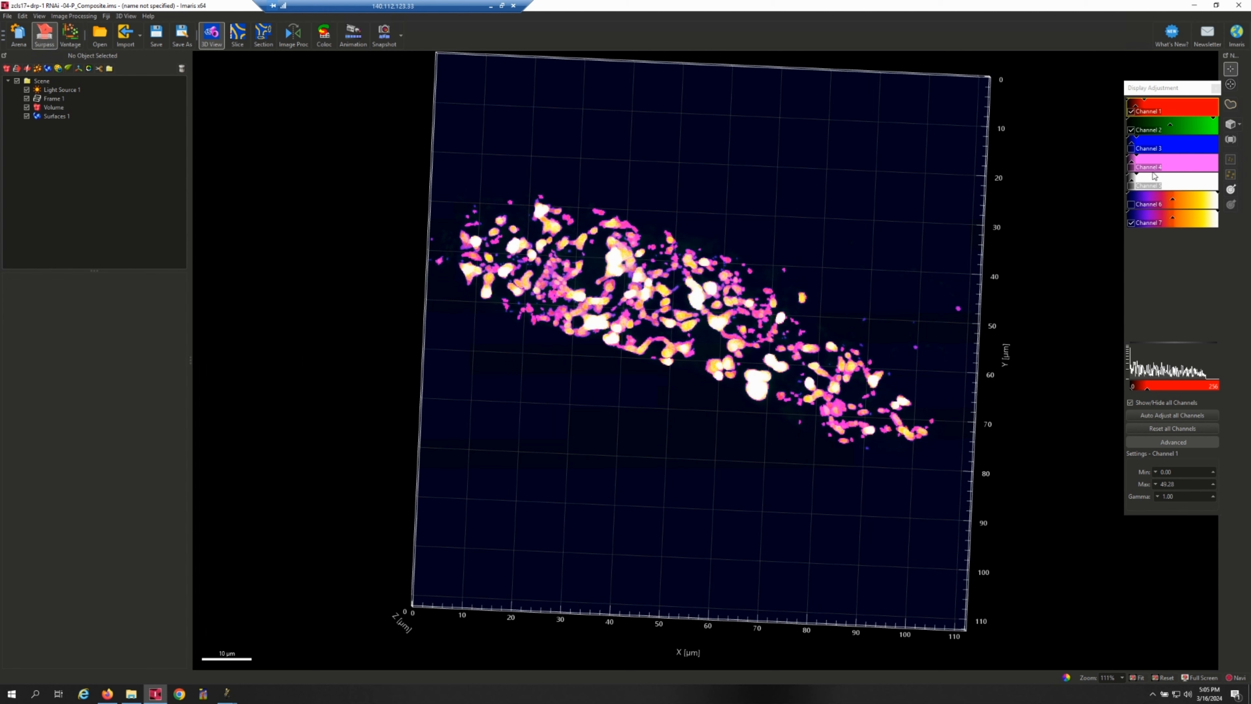
Hide Channel 7, Channel 1 and Surfaces 1 to leave only Channel 2, and lower Channel 2's display maximum to about 219.
{"action": "left_click_drag", "start_coordinate": [893, 123], "coordinate": [880, 146]}
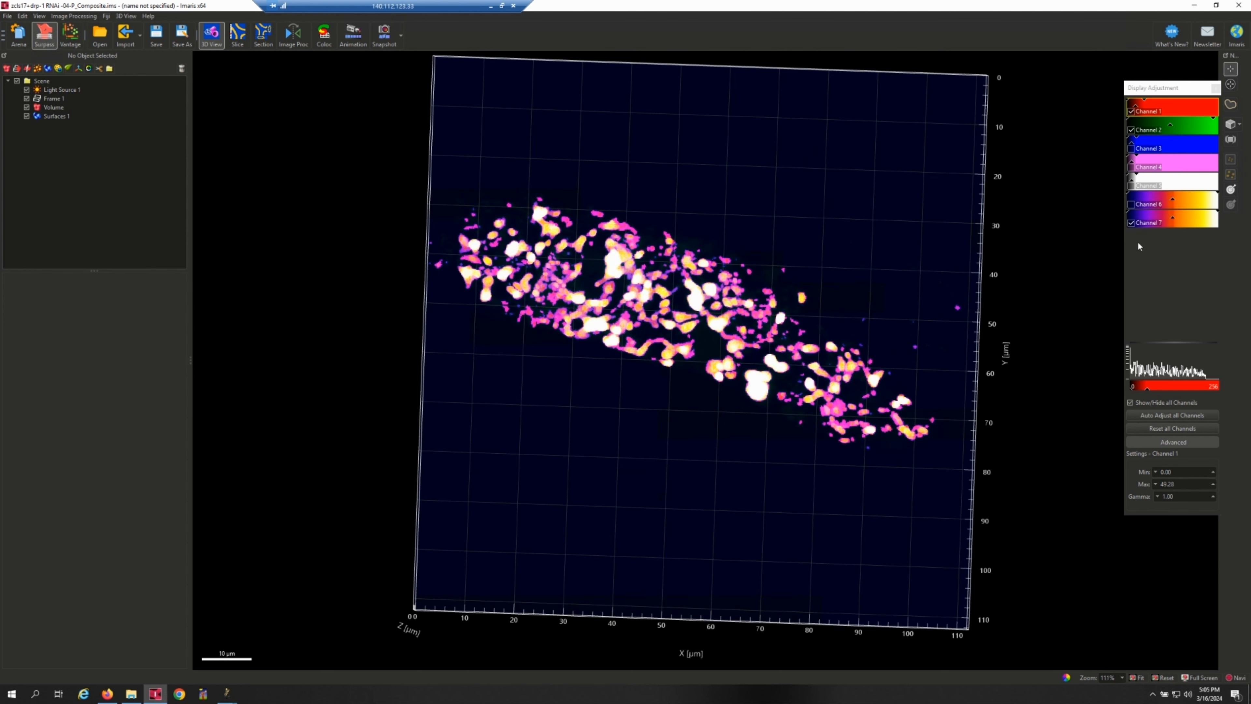
{"action": "left_click", "coordinate": [1131, 223]}
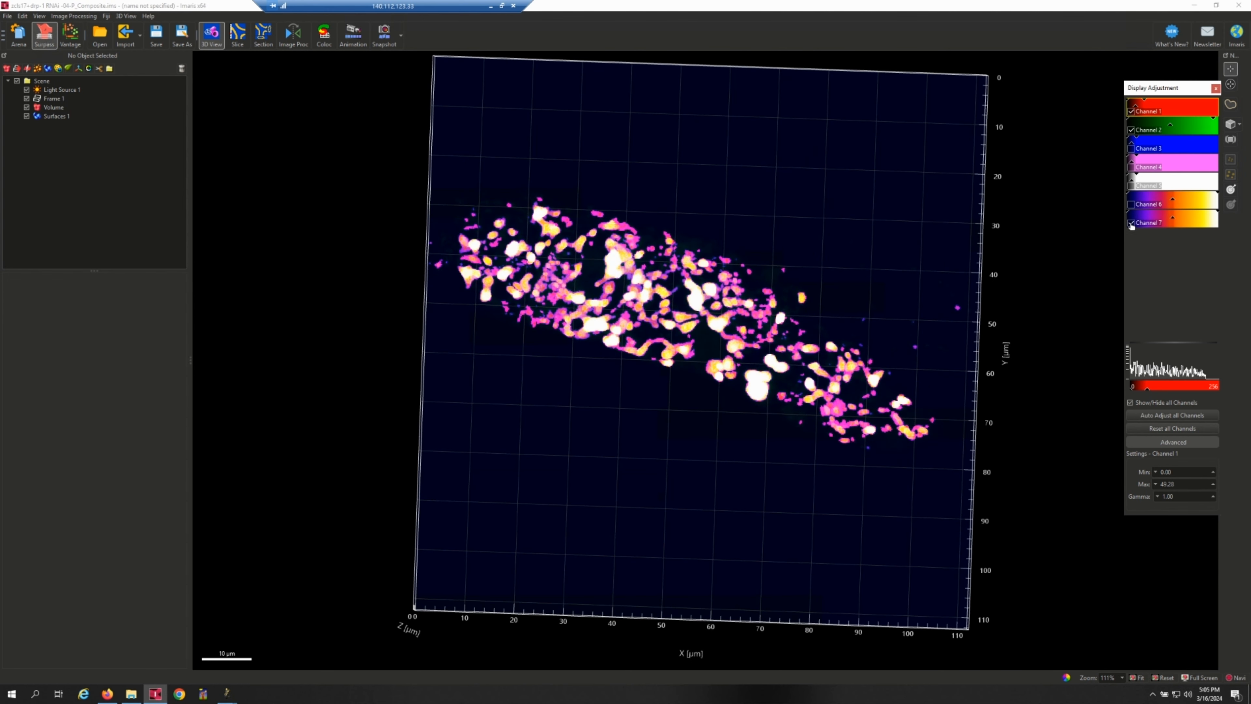
{"action": "left_click", "coordinate": [1131, 112]}
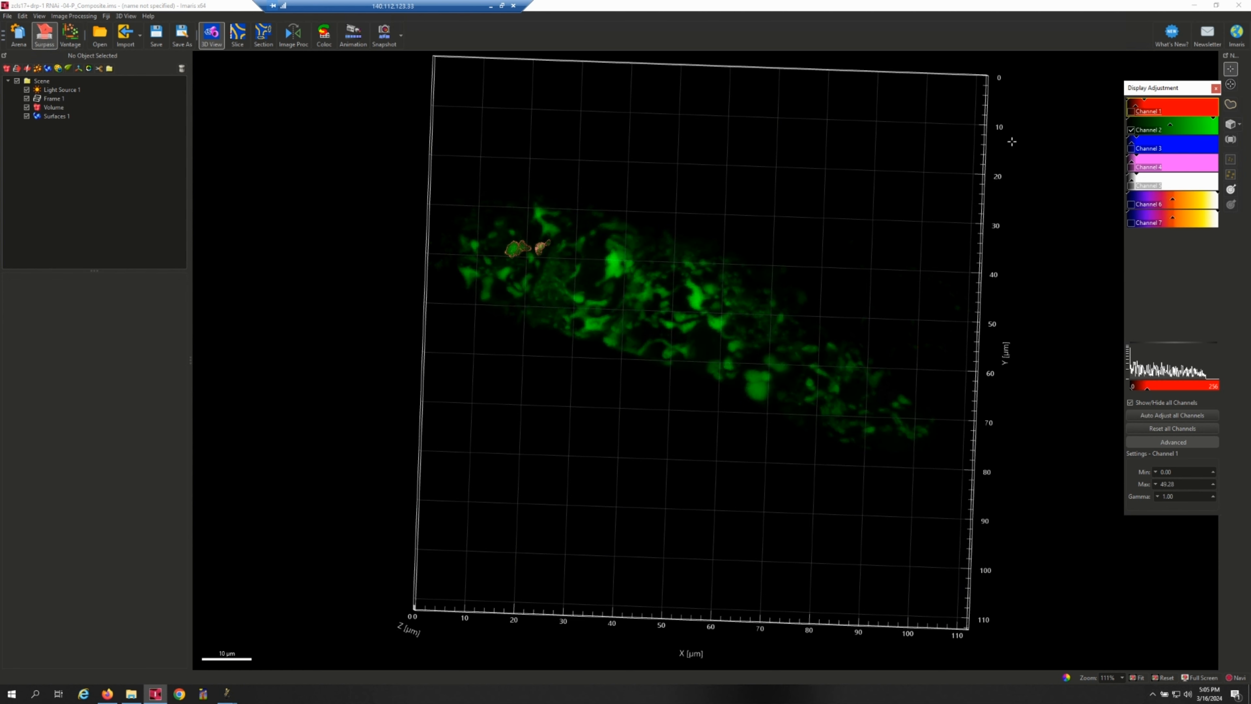
{"action": "left_click", "coordinate": [27, 115]}
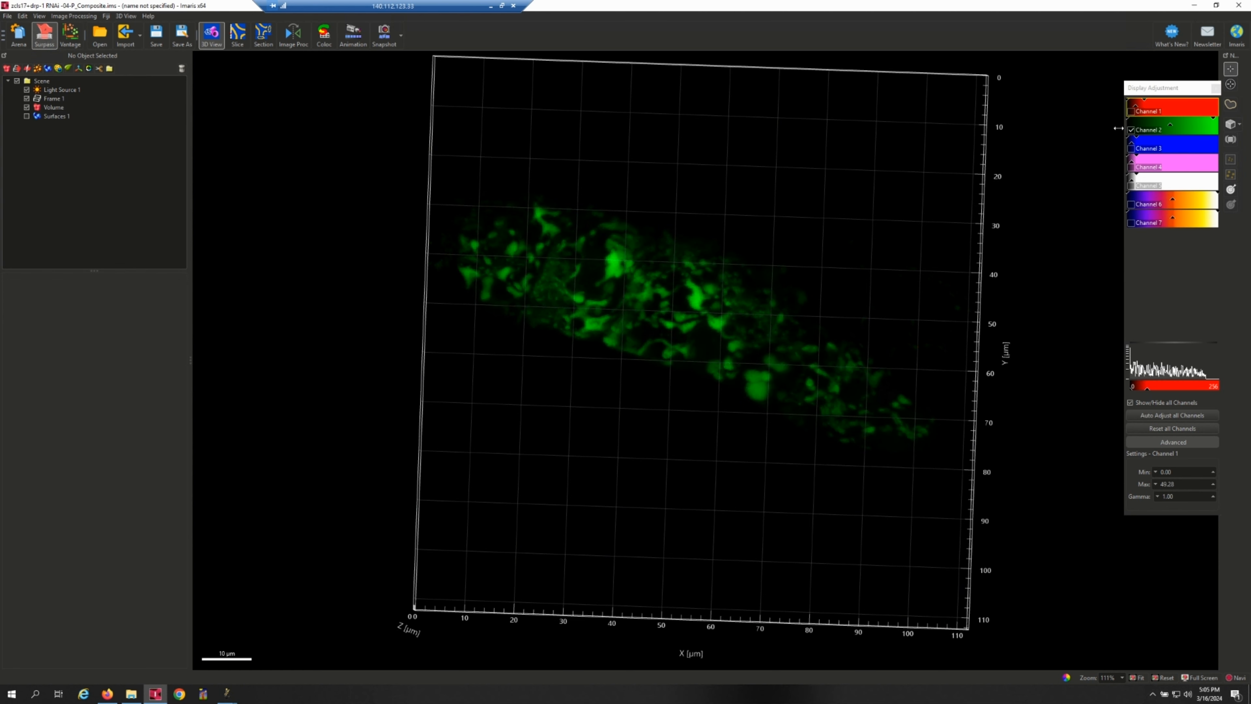
{"action": "left_click_drag", "start_coordinate": [862, 102], "coordinate": [860, 104]}
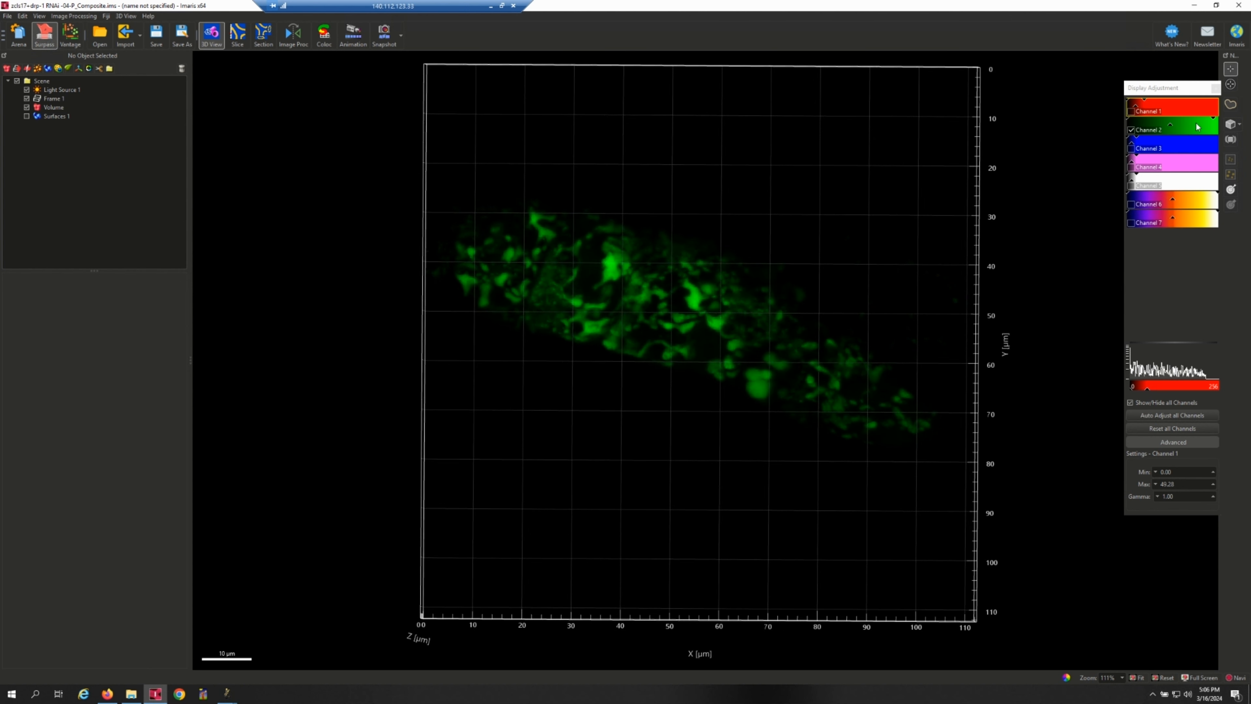
{"action": "mouse_move", "coordinate": [1211, 120]}
{"action": "left_mouse_down"}
{"action": "mouse_move", "coordinate": [1148, 121]}
{"action": "mouse_move", "coordinate": [1204, 116]}
{"action": "left_mouse_up"}
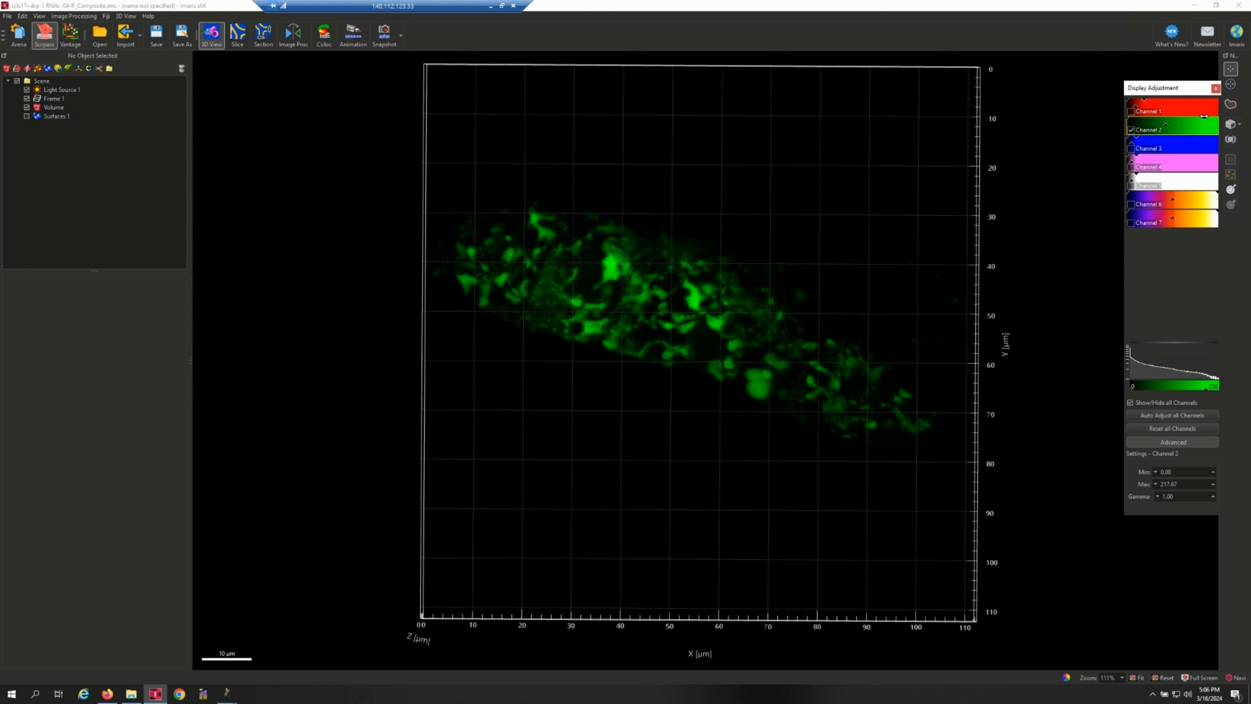
Examine the volume with the Perspective 45° camera from slightly different angles, and switch back to the Orthogonal camera.
{"action": "left_click", "coordinate": [1240, 127]}
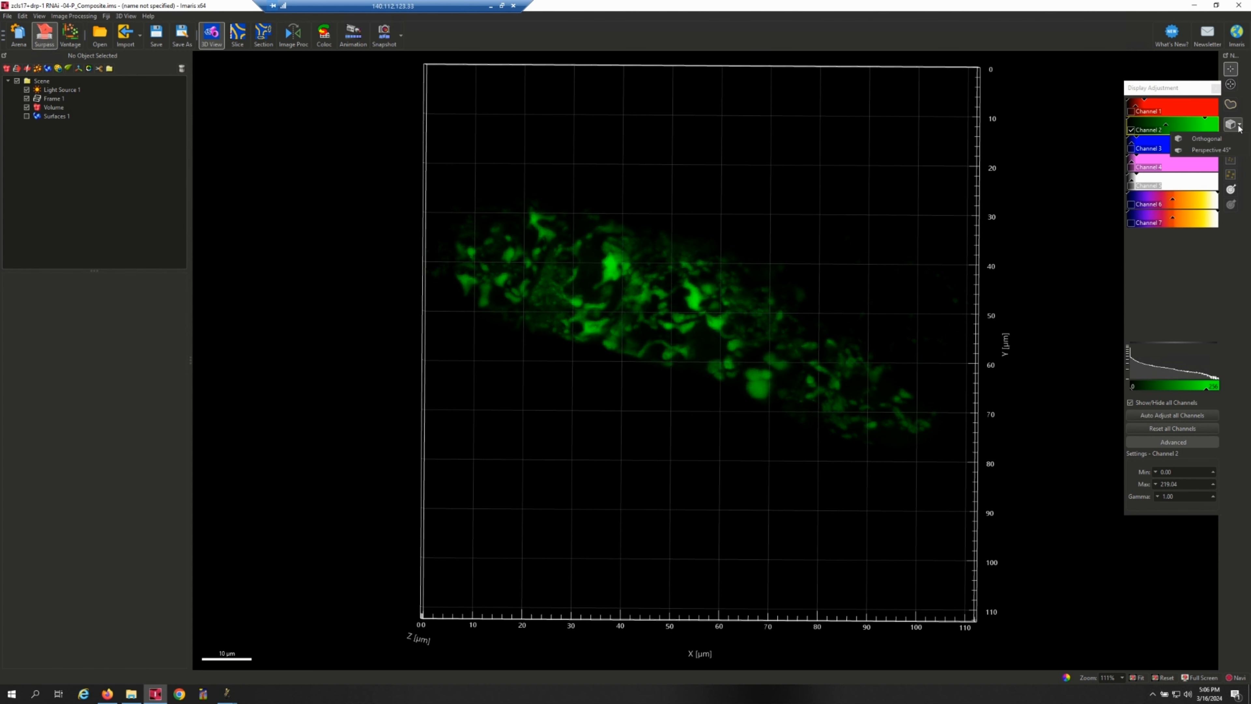
{"action": "left_click", "coordinate": [1226, 149]}
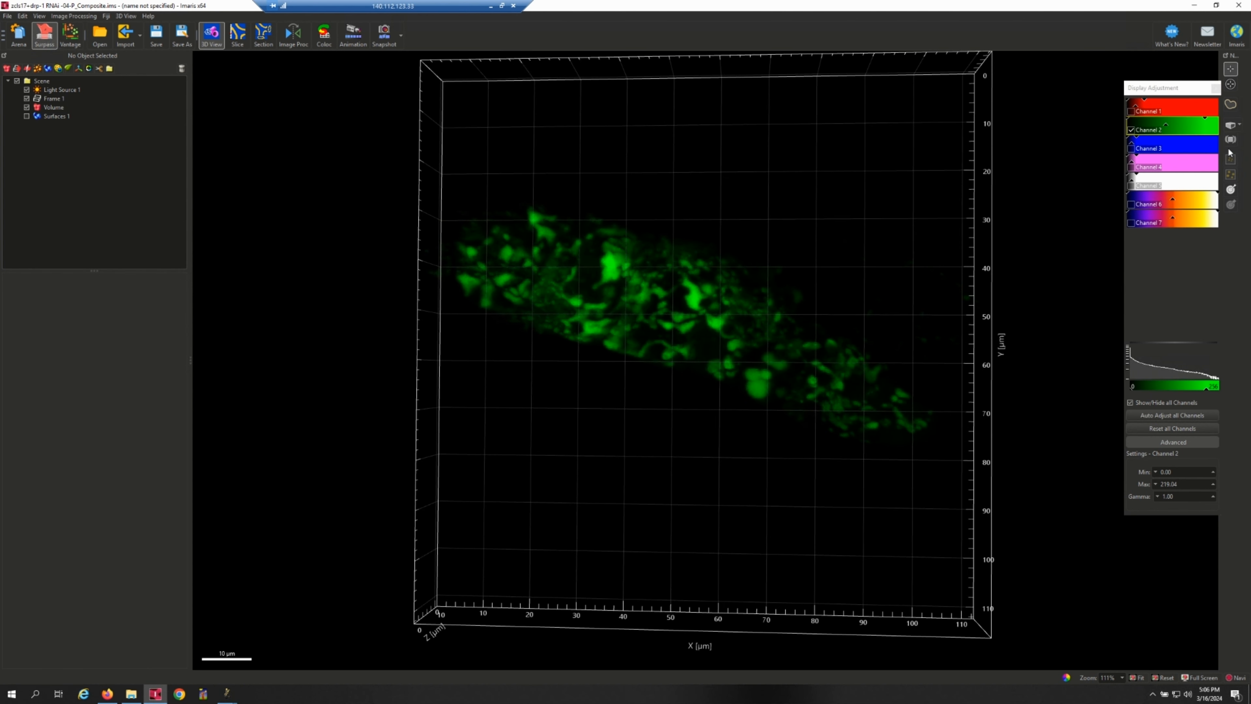
{"action": "left_click_drag", "start_coordinate": [864, 227], "coordinate": [917, 274]}
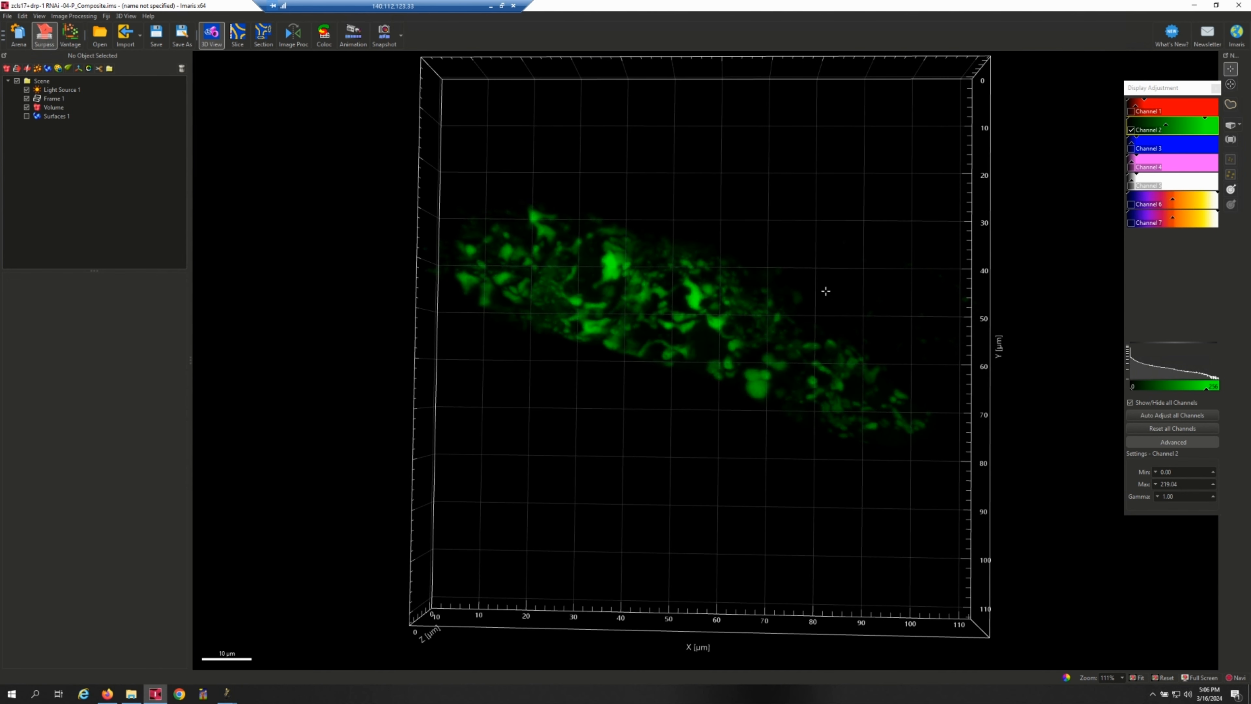
{"action": "left_click_drag", "start_coordinate": [819, 348], "coordinate": [774, 283]}
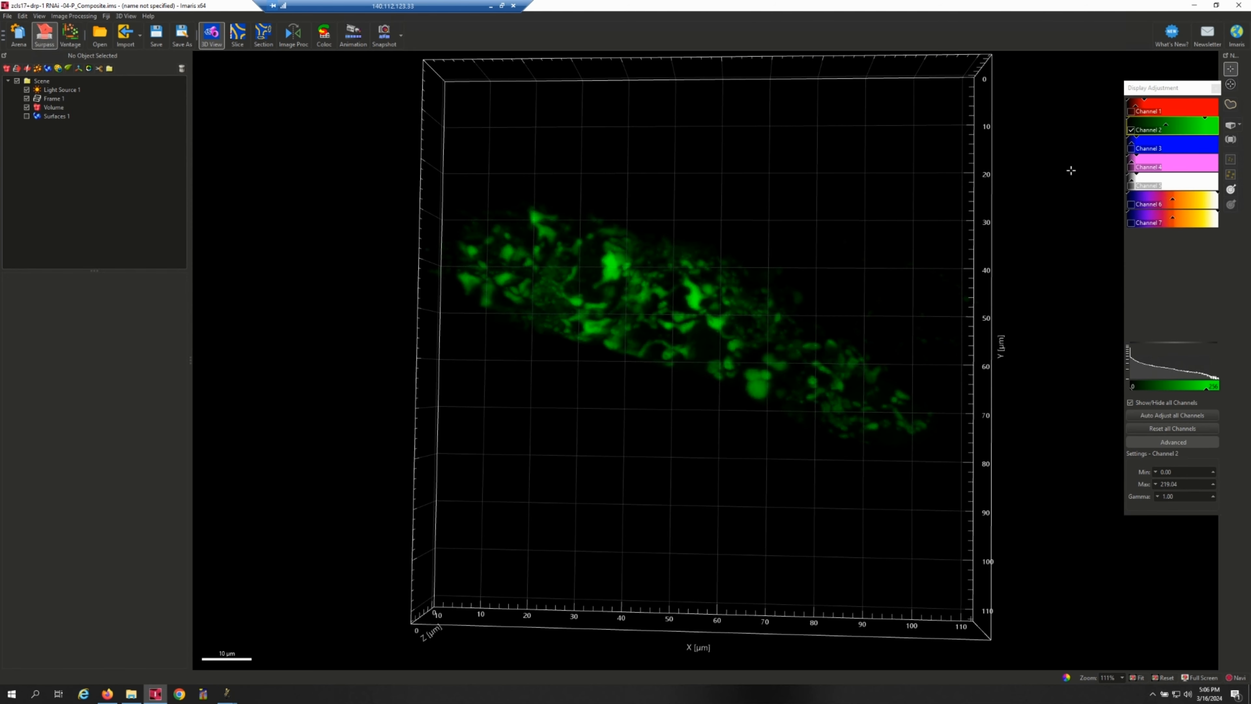
{"action": "left_click", "coordinate": [1241, 126]}
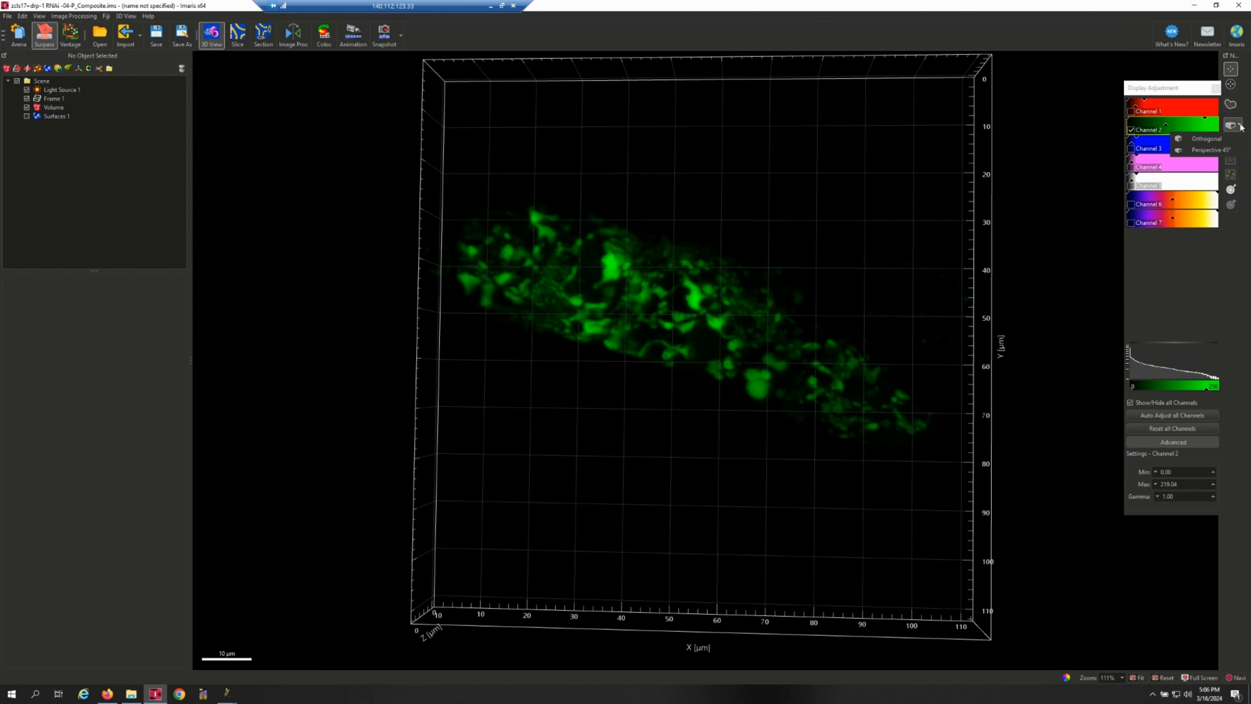
{"action": "left_click", "coordinate": [1213, 140]}
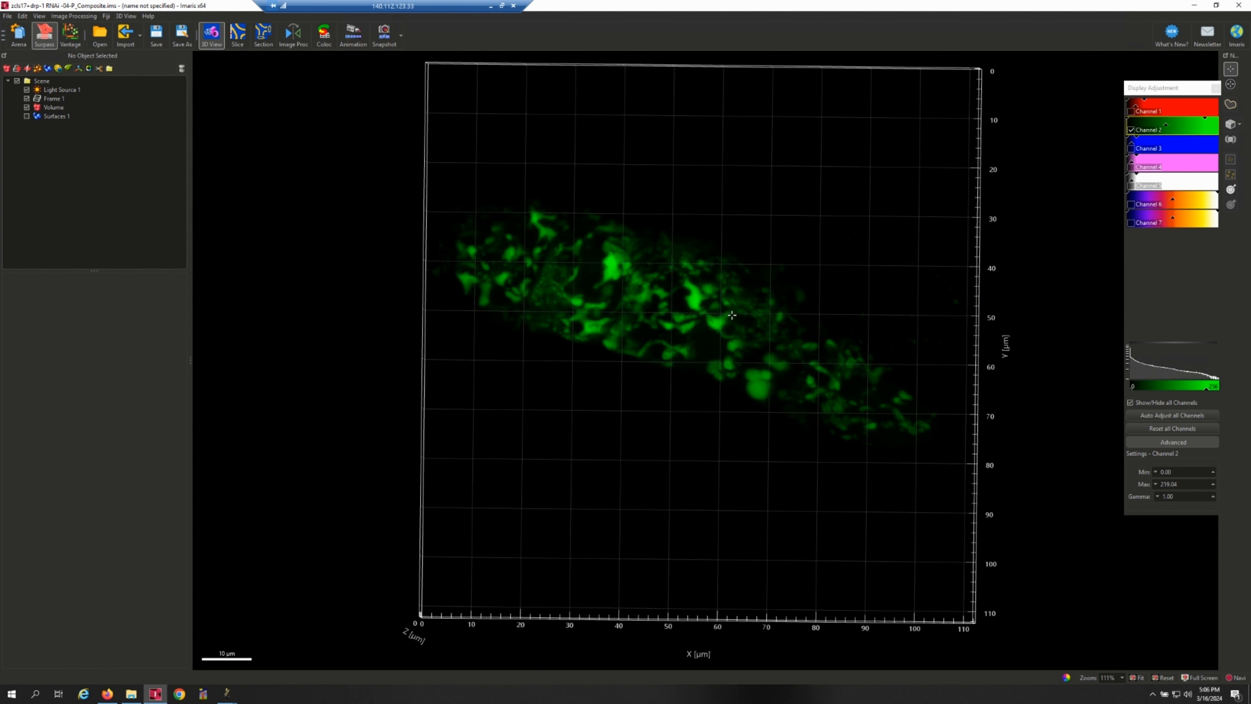
Rename Channel 2 as Raw in the image properties.
{"action": "double_click", "coordinate": [1158, 138]}
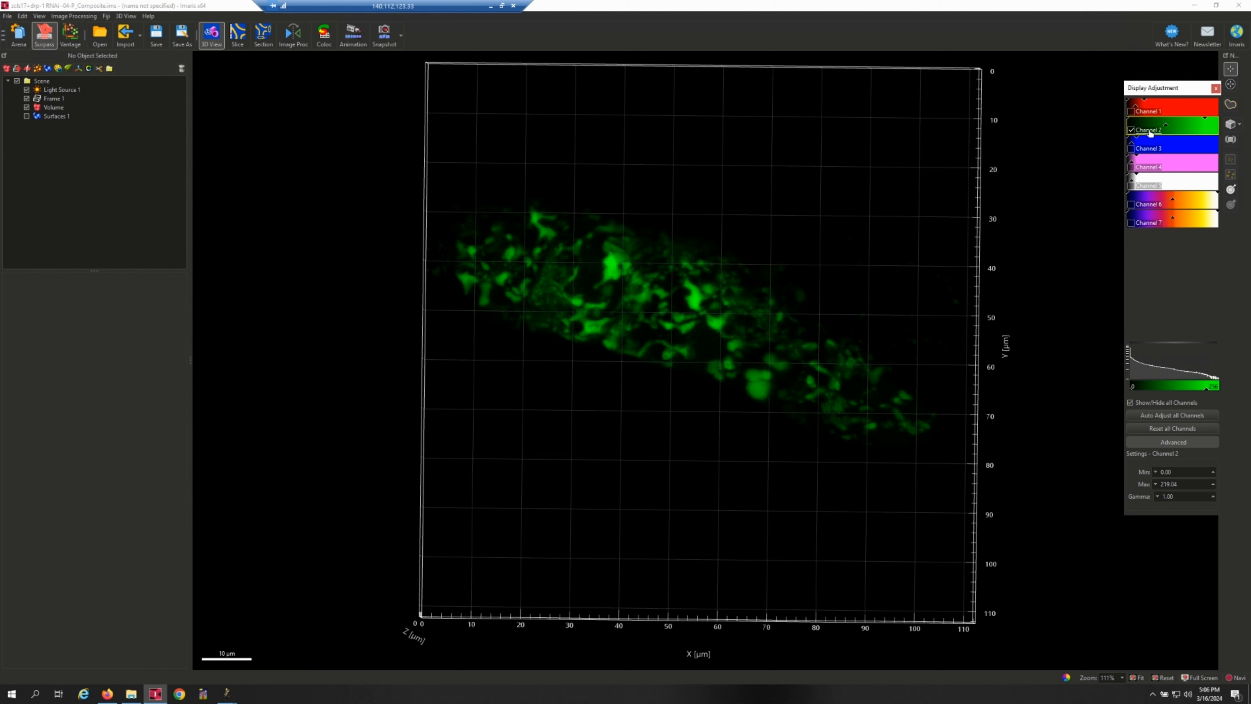
{"action": "triple_click", "coordinate": [597, 184]}
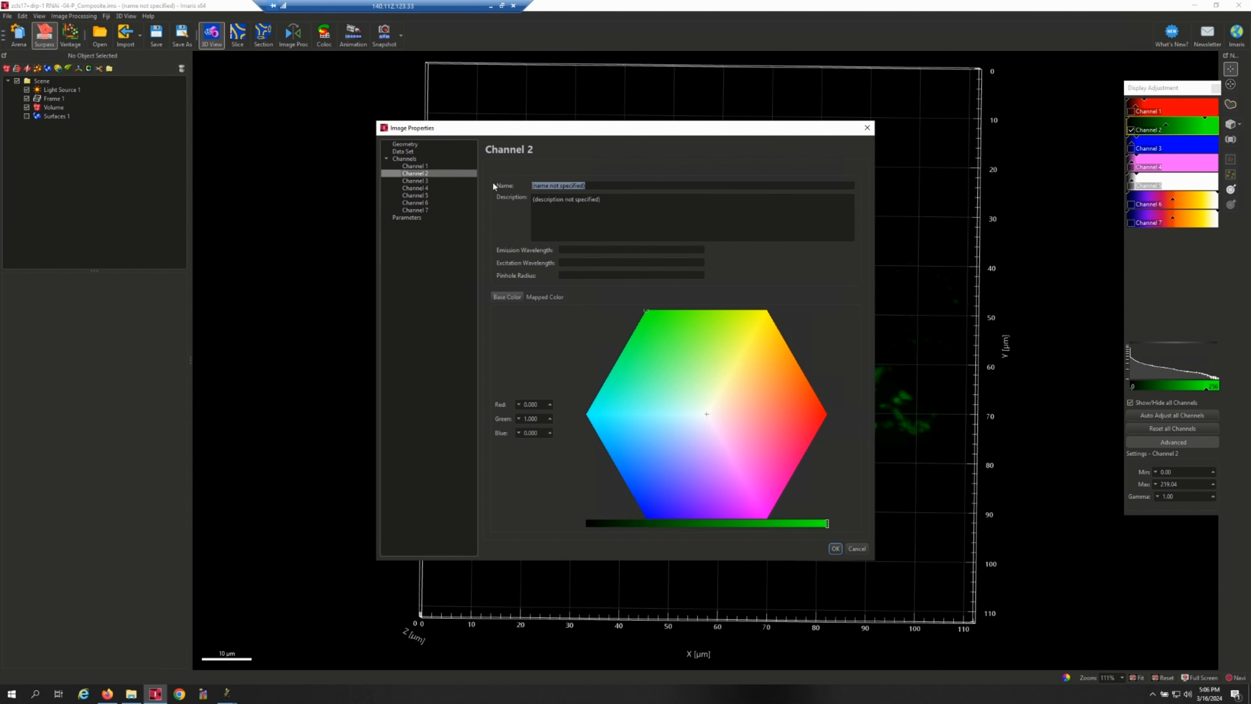
{"action": "type", "text": "Raw"}
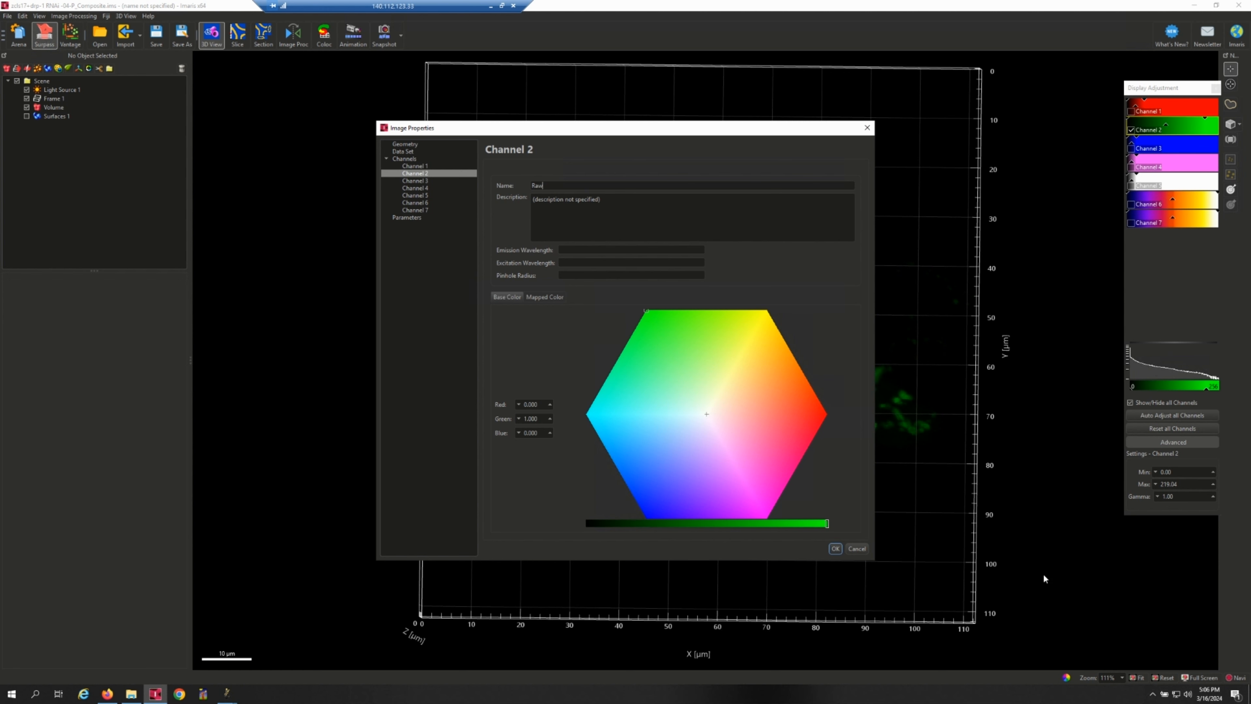
{"action": "left_click", "coordinate": [836, 548]}
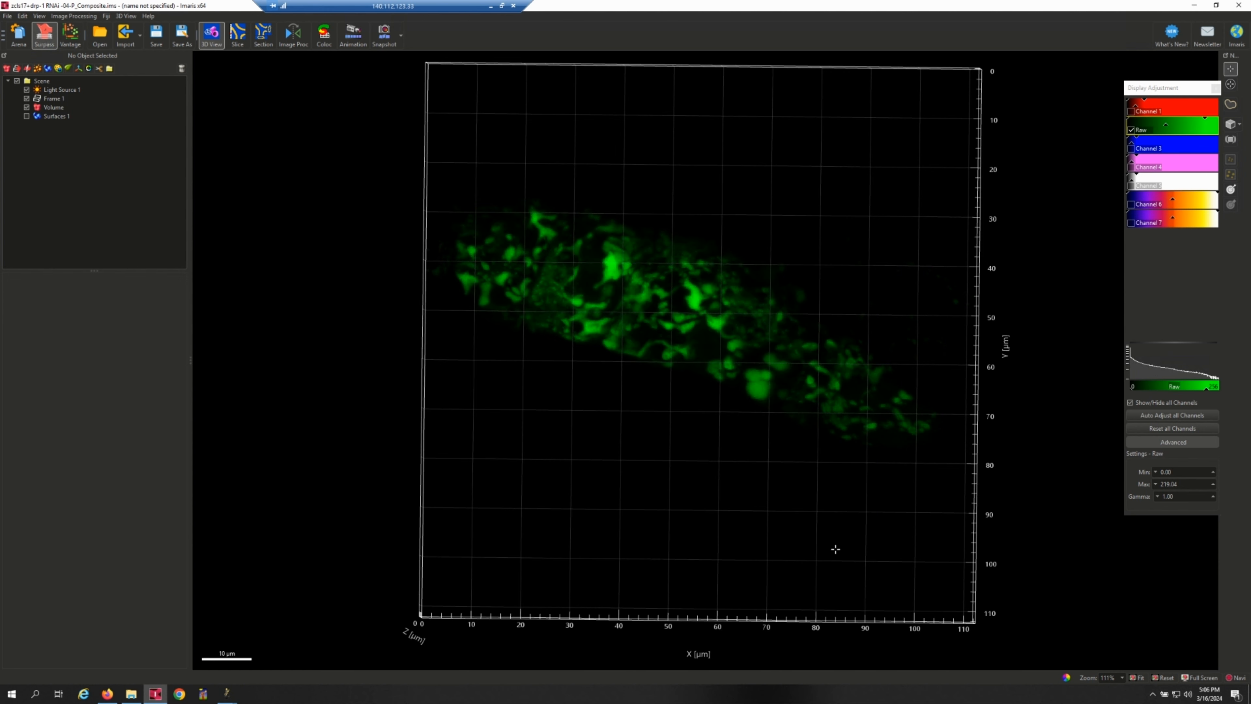
Toggle Channel 1 on and off repeatedly to compare it with the Raw channel, leaving both shown.
{"action": "left_click", "coordinate": [1132, 112]}
{"action": "left_click", "coordinate": [1132, 112]}
{"action": "left_click", "coordinate": [1132, 113]}
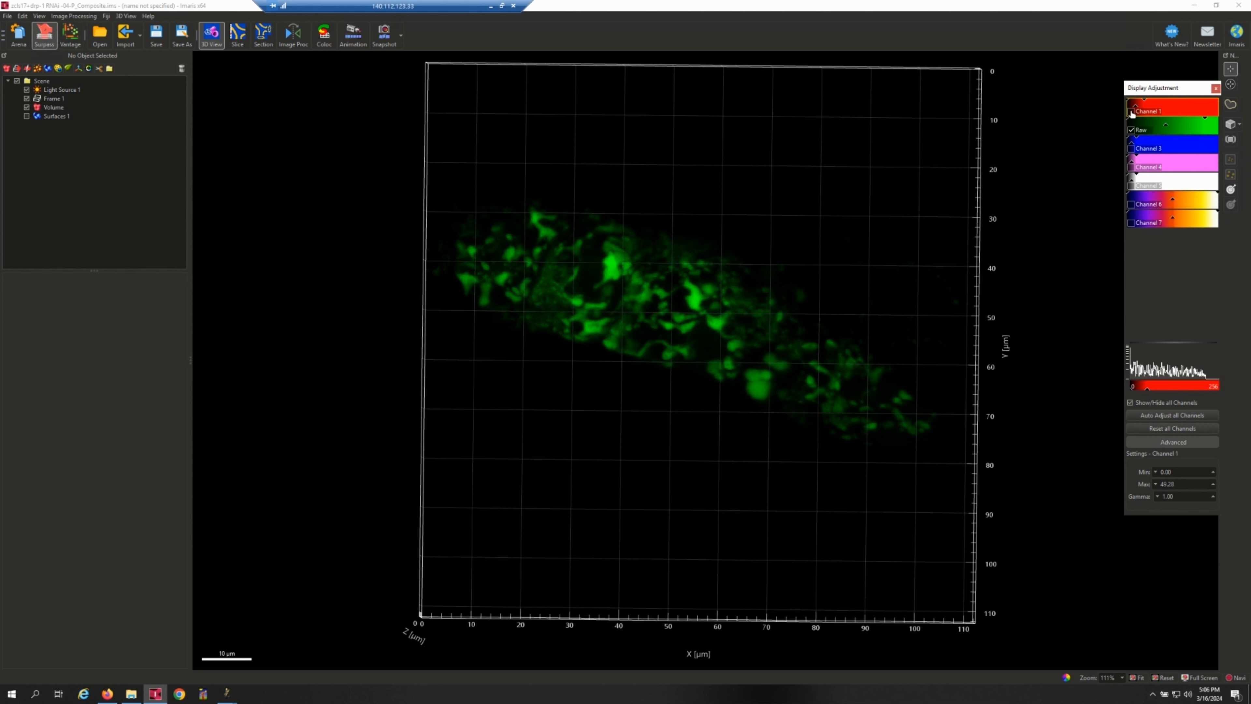
{"action": "left_click", "coordinate": [1132, 113]}
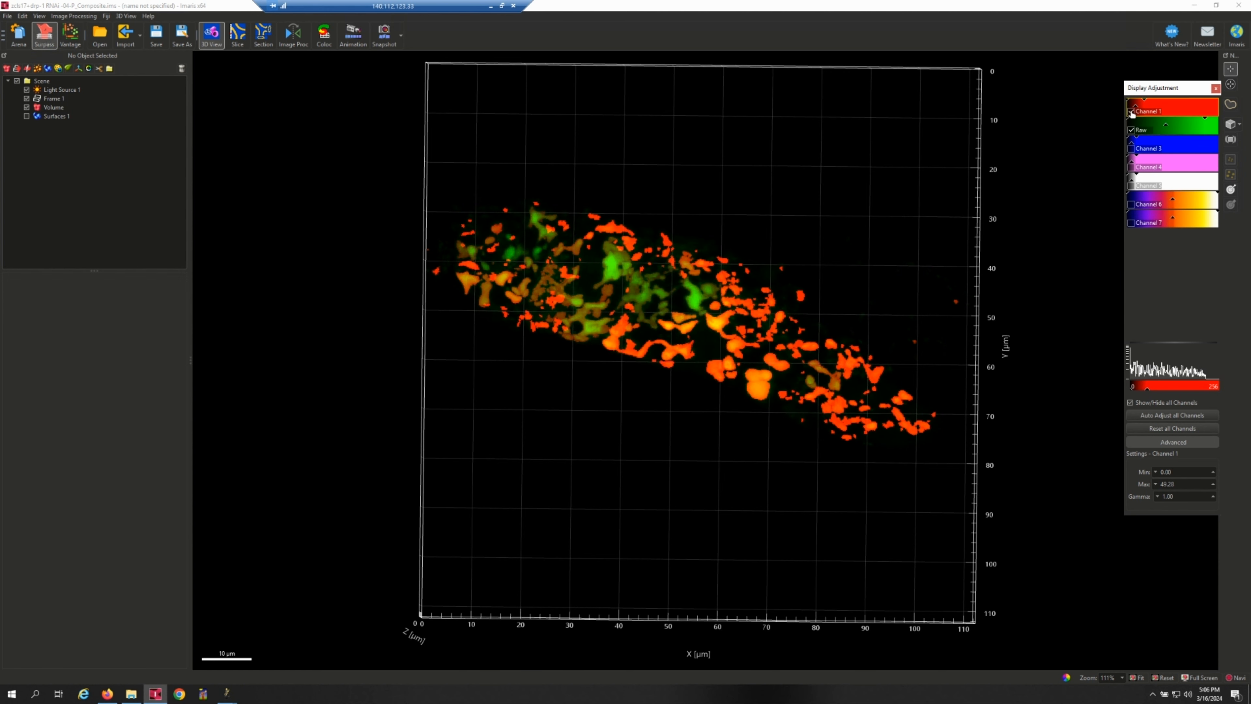
{"action": "left_click", "coordinate": [1132, 113]}
{"action": "left_click", "coordinate": [1132, 113]}
{"action": "left_click", "coordinate": [1131, 113]}
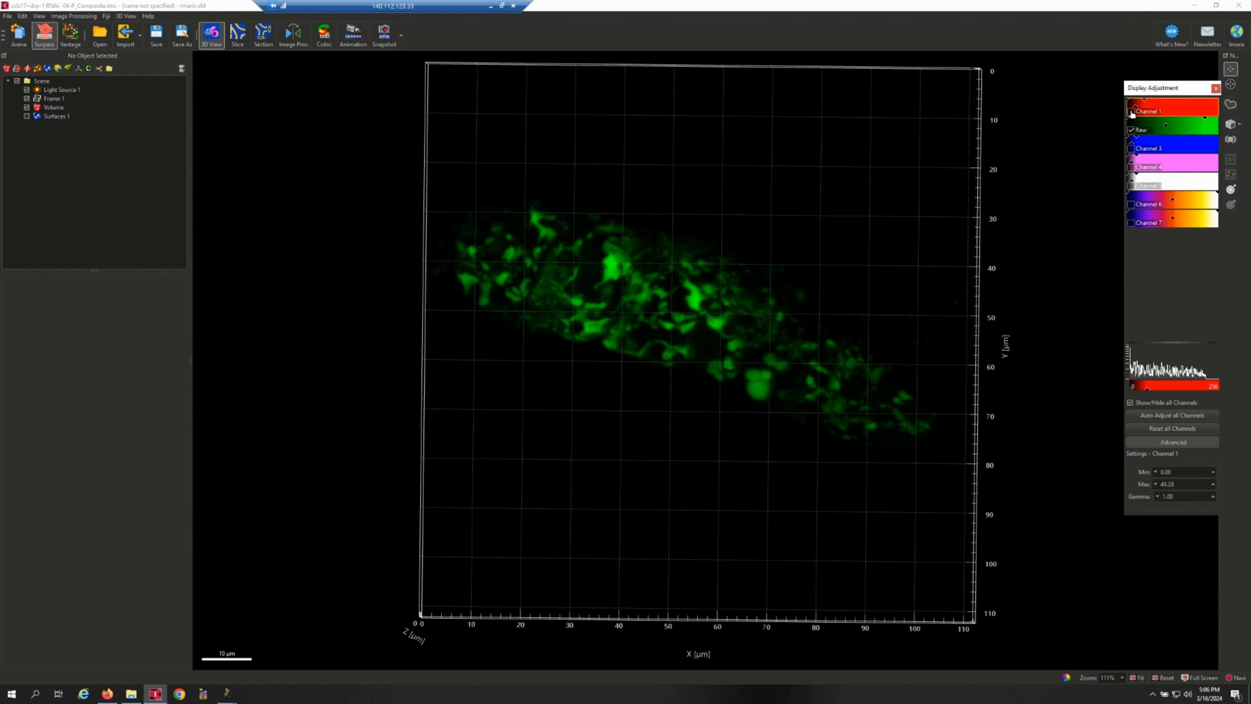
{"action": "left_click", "coordinate": [1132, 113]}
Rename Channel 1 as Mito mask in the image properties.
{"action": "double_click", "coordinate": [1143, 116]}
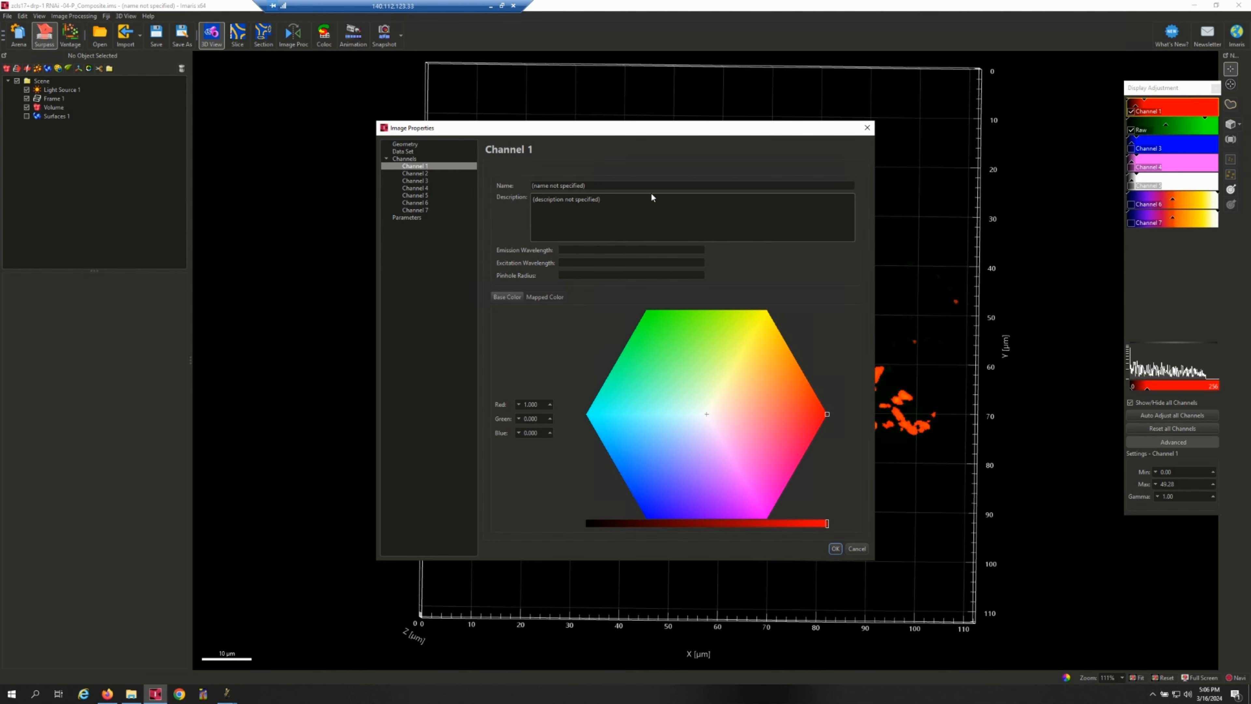
{"action": "type", "text": "Mito mask"}
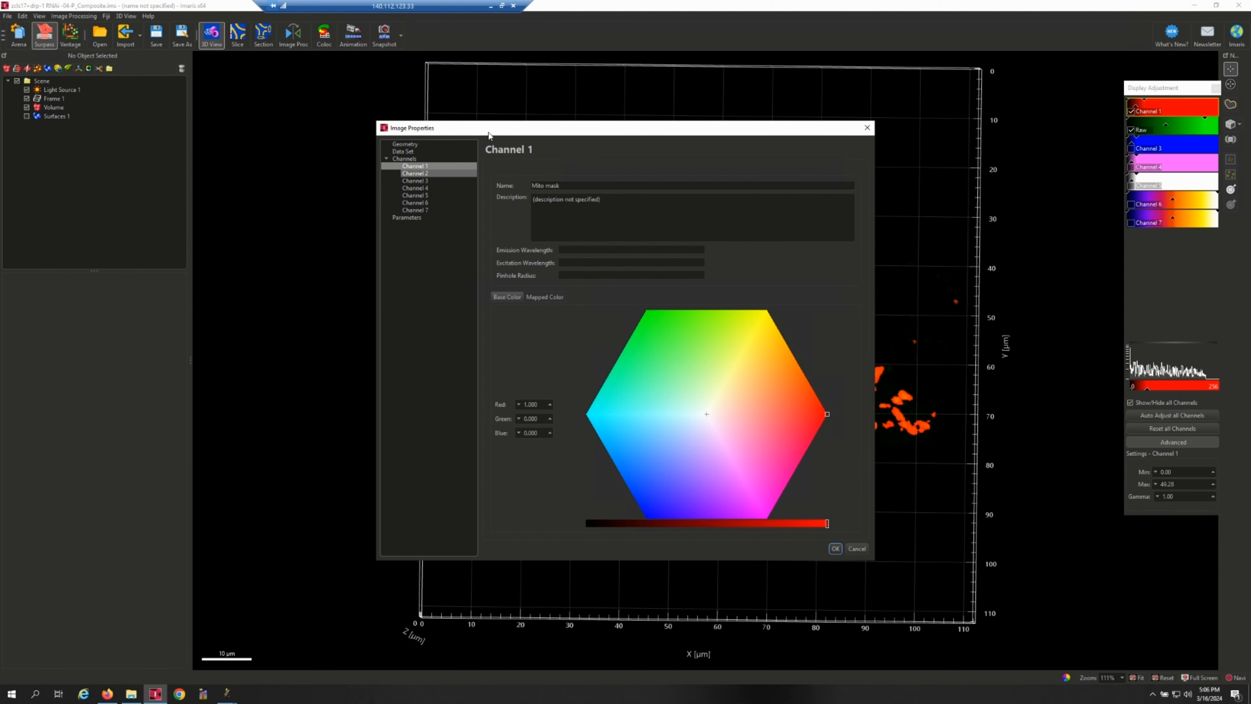
{"action": "left_click", "coordinate": [834, 548]}
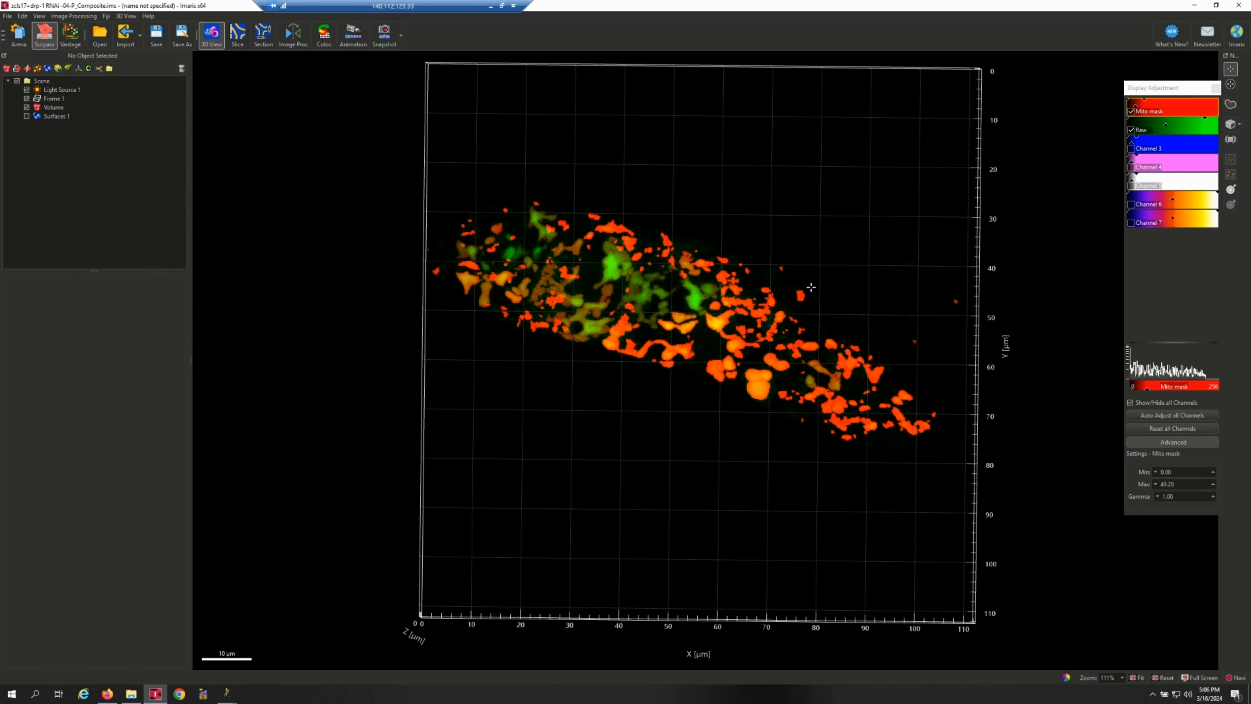
Switch to the Slice view and hide the Raw channel to leave only the Mito mask channel.
{"action": "left_click", "coordinate": [236, 44]}
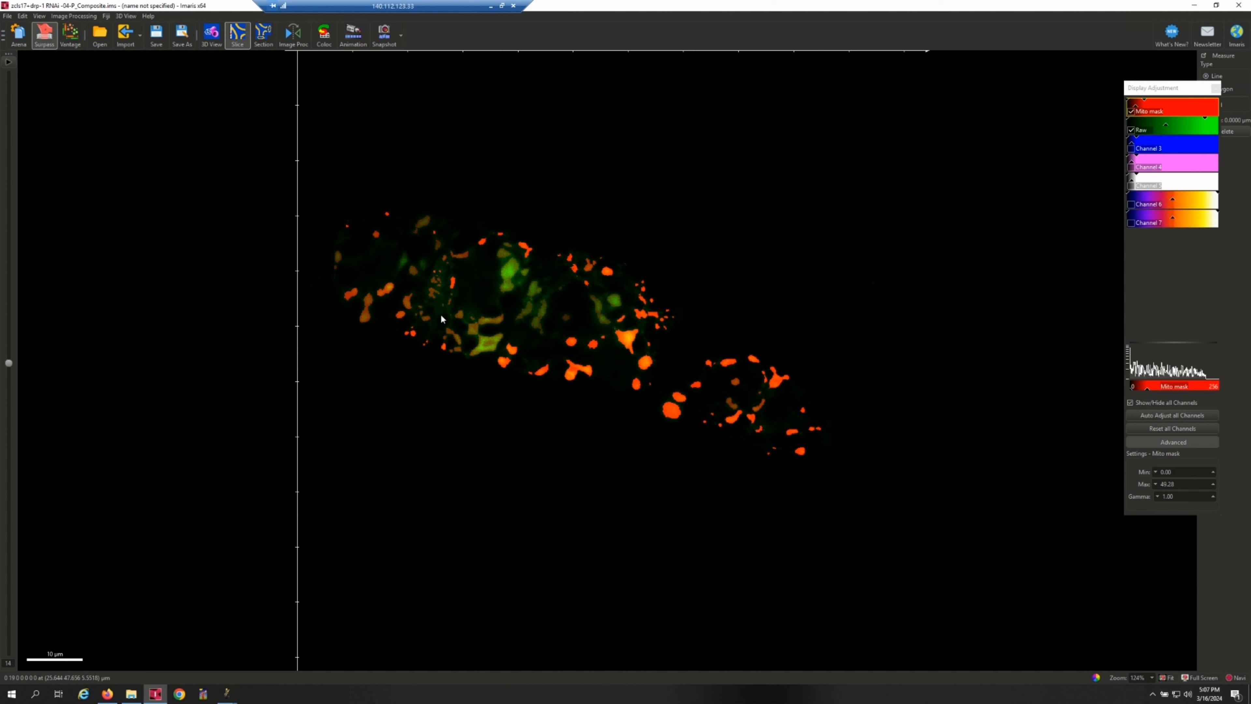
{"action": "left_click", "coordinate": [1131, 130]}
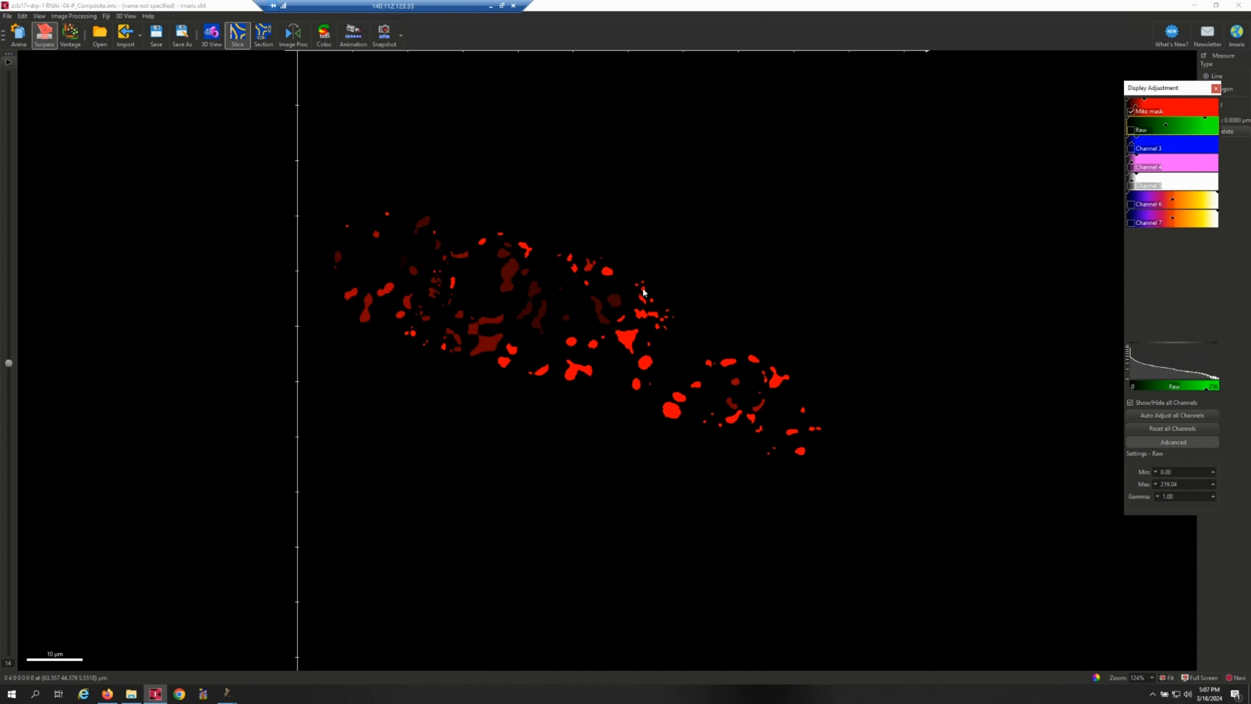
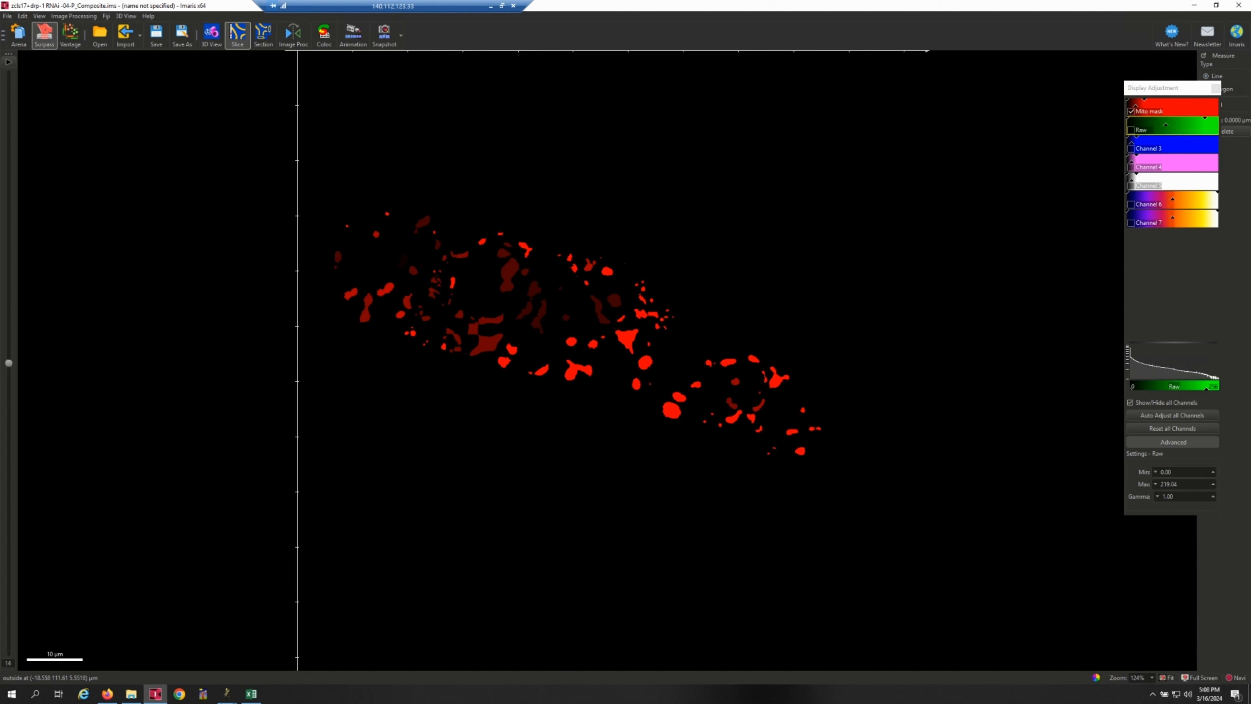
Switch to the Excel results sheet, highlight the row for index 15, and return to the Imaris image.
{"action": "left_click", "coordinate": [251, 693]}
{"action": "left_click", "coordinate": [48, 331]}
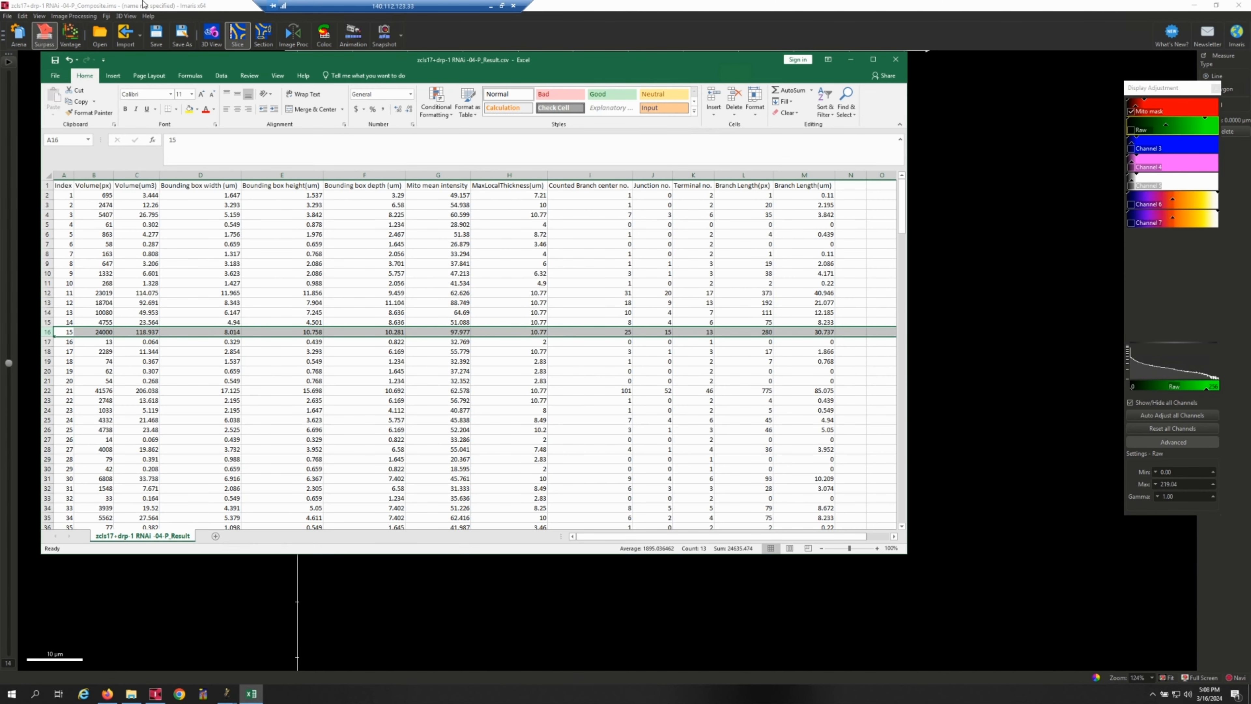
{"action": "left_click", "coordinate": [296, 17]}
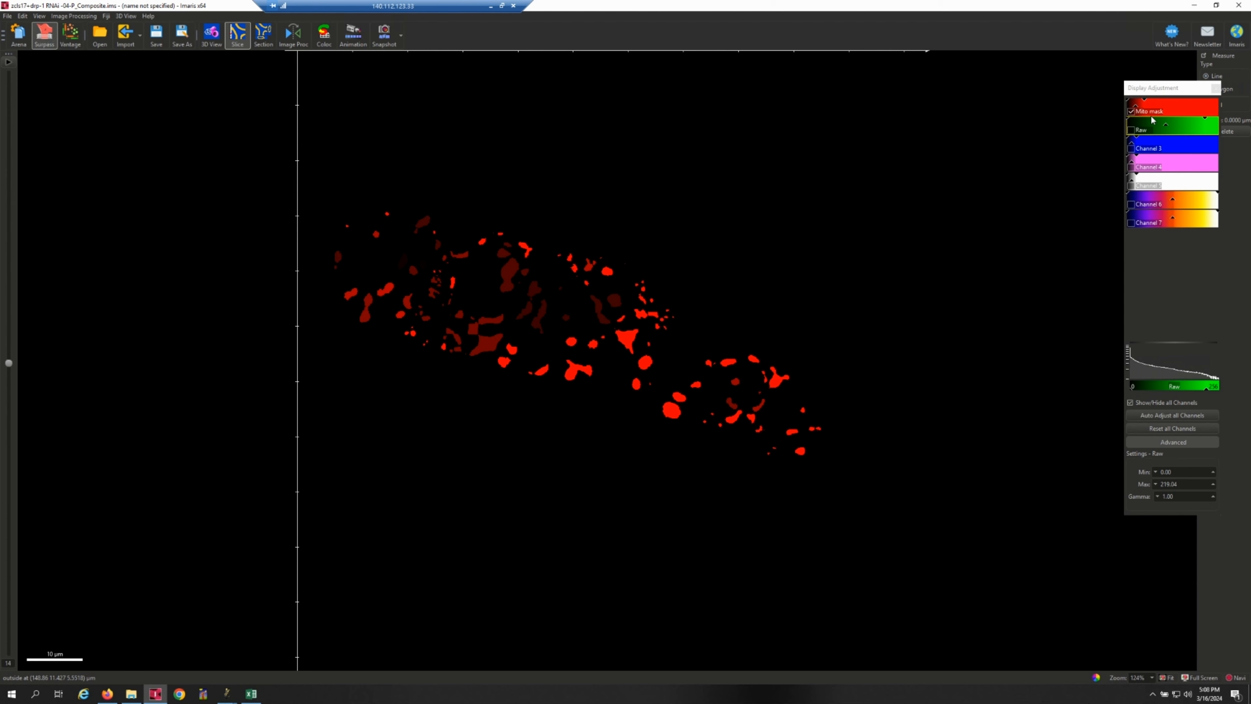
Show the Raw channel together with the Mito mask and set the Mito mask's display maximum to 1.
{"action": "left_click", "coordinate": [1131, 130]}
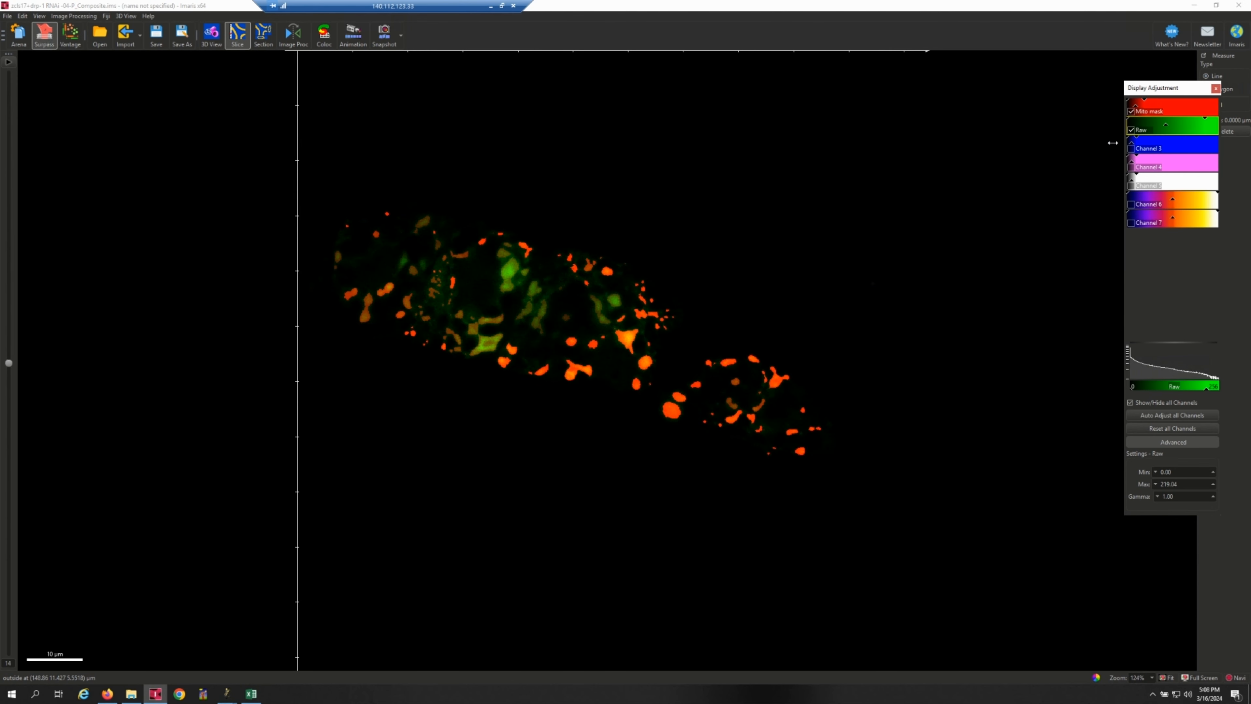
{"action": "left_click_drag", "start_coordinate": [9, 364], "coordinate": [51, 551]}
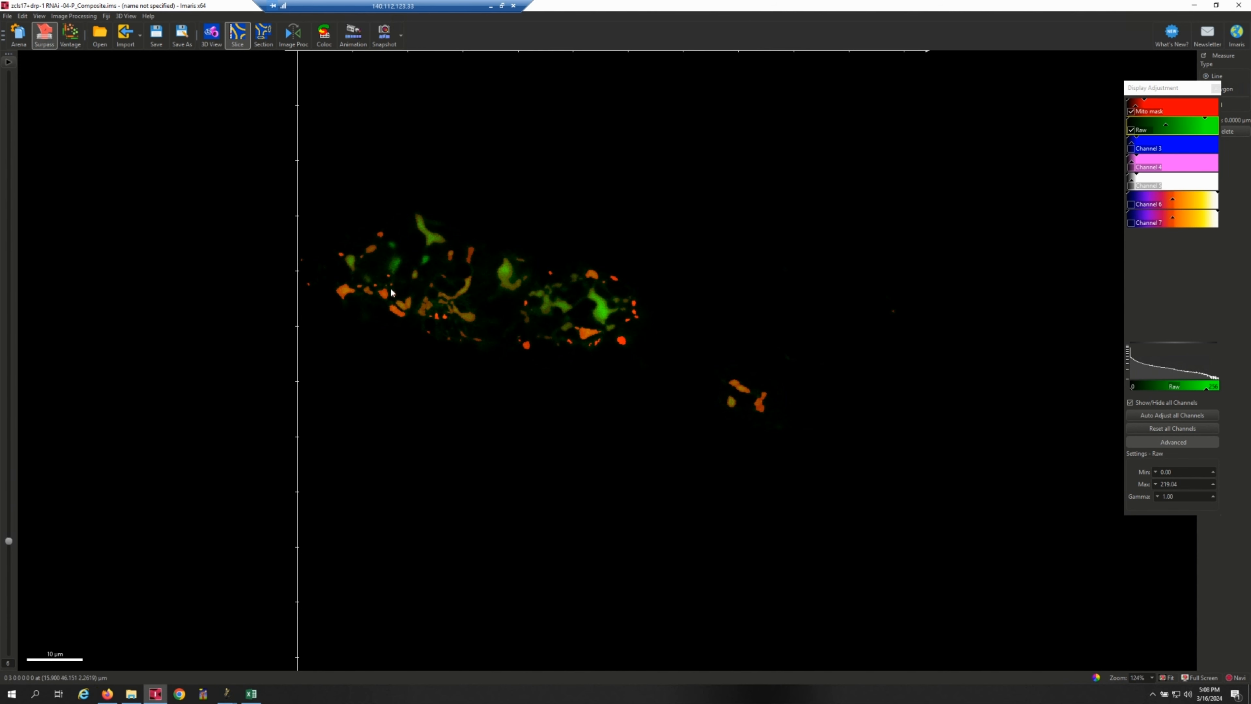
{"action": "left_click", "coordinate": [1177, 106]}
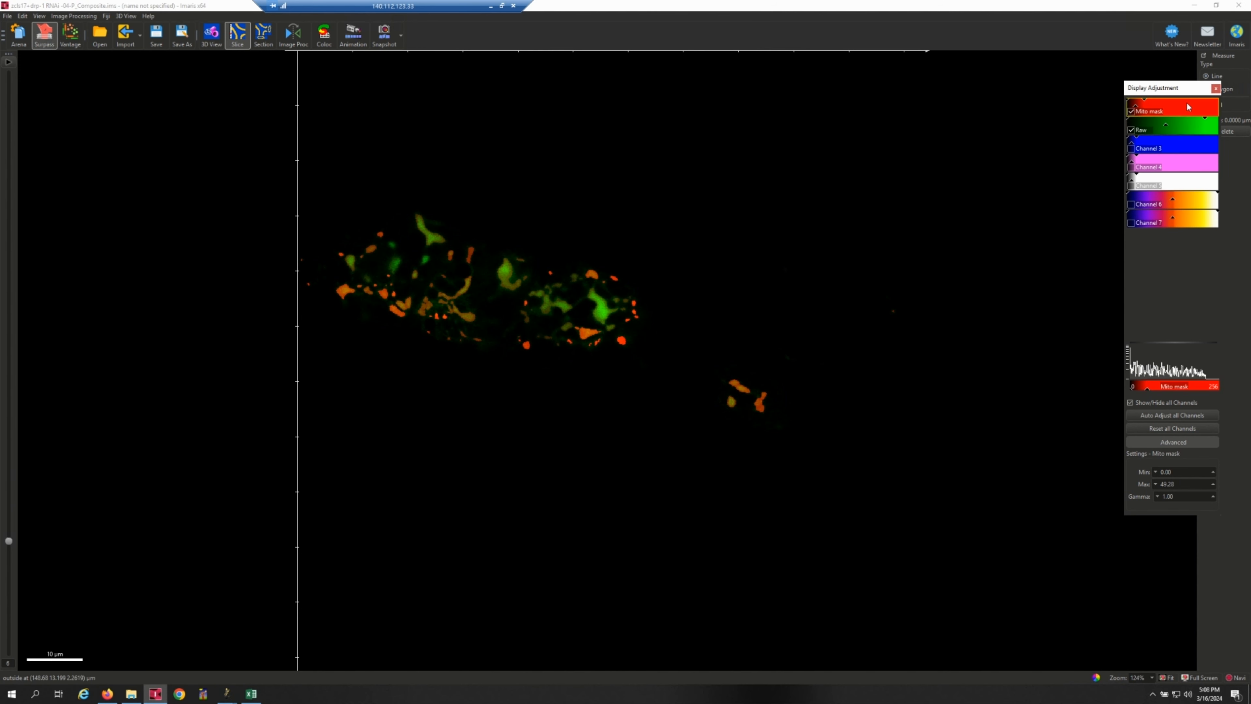
{"action": "left_click_drag", "start_coordinate": [1189, 487], "coordinate": [1132, 488]}
{"action": "type", "text": "1"}
{"action": "key", "text": "Return"}
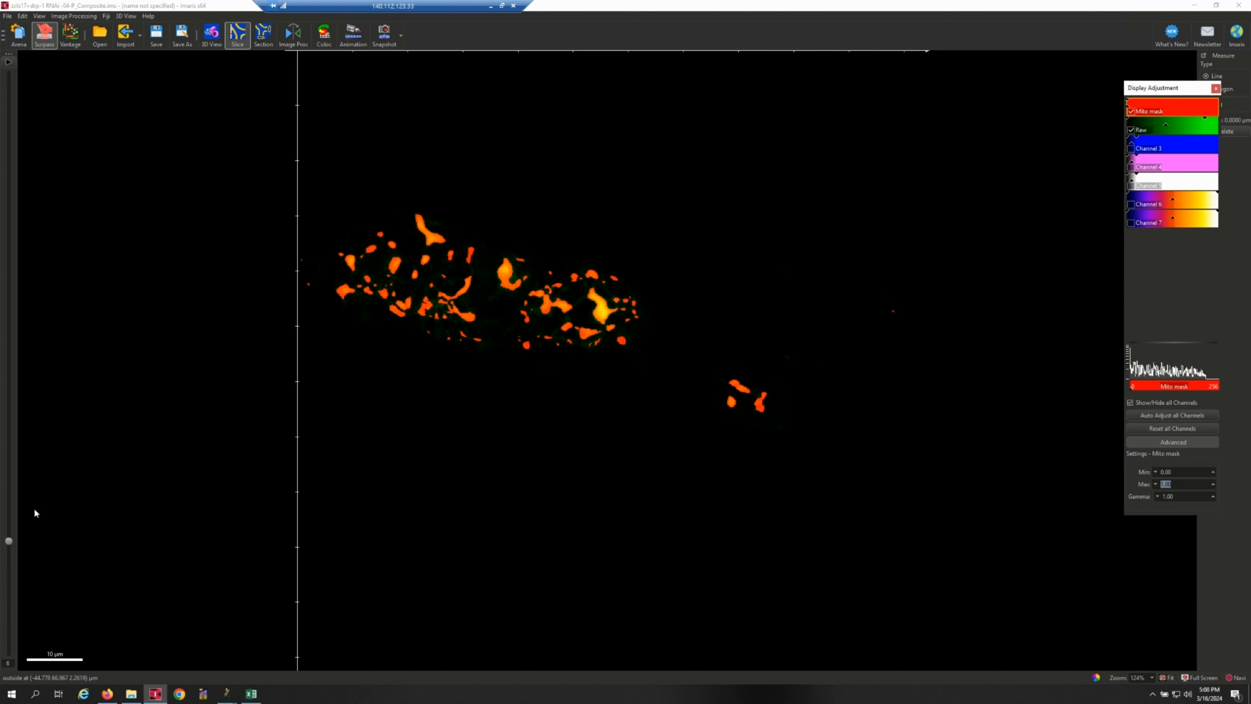
Compare the Mito mask with the Raw signal through the higher slices, and hide the Mito mask.
{"action": "left_click_drag", "start_coordinate": [9, 540], "coordinate": [28, 441]}
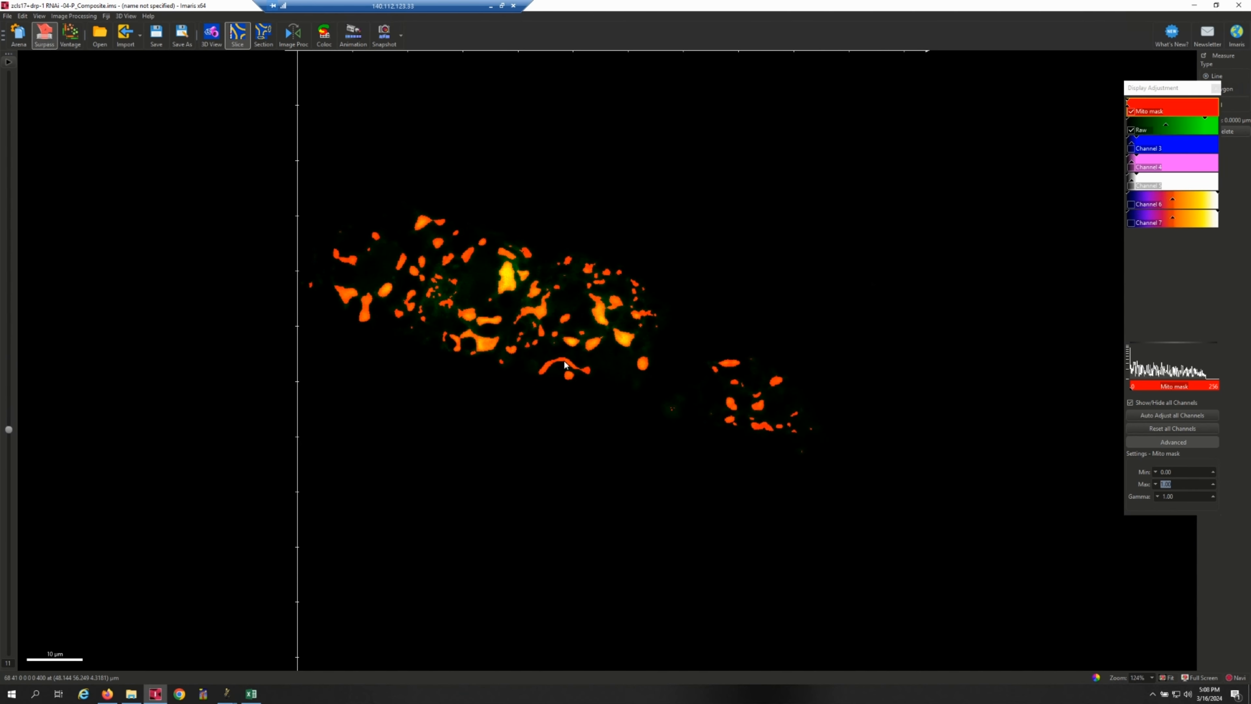
{"action": "left_click_drag", "start_coordinate": [9, 432], "coordinate": [8, 296]}
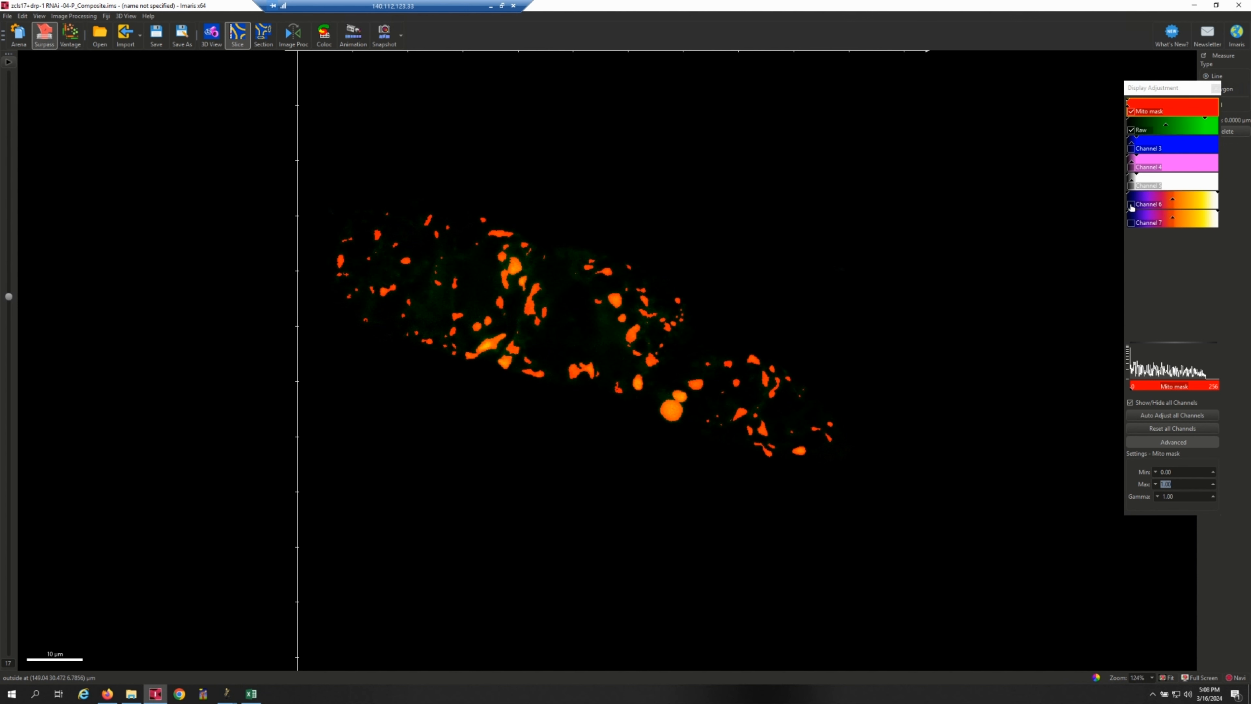
{"action": "left_click", "coordinate": [1131, 111]}
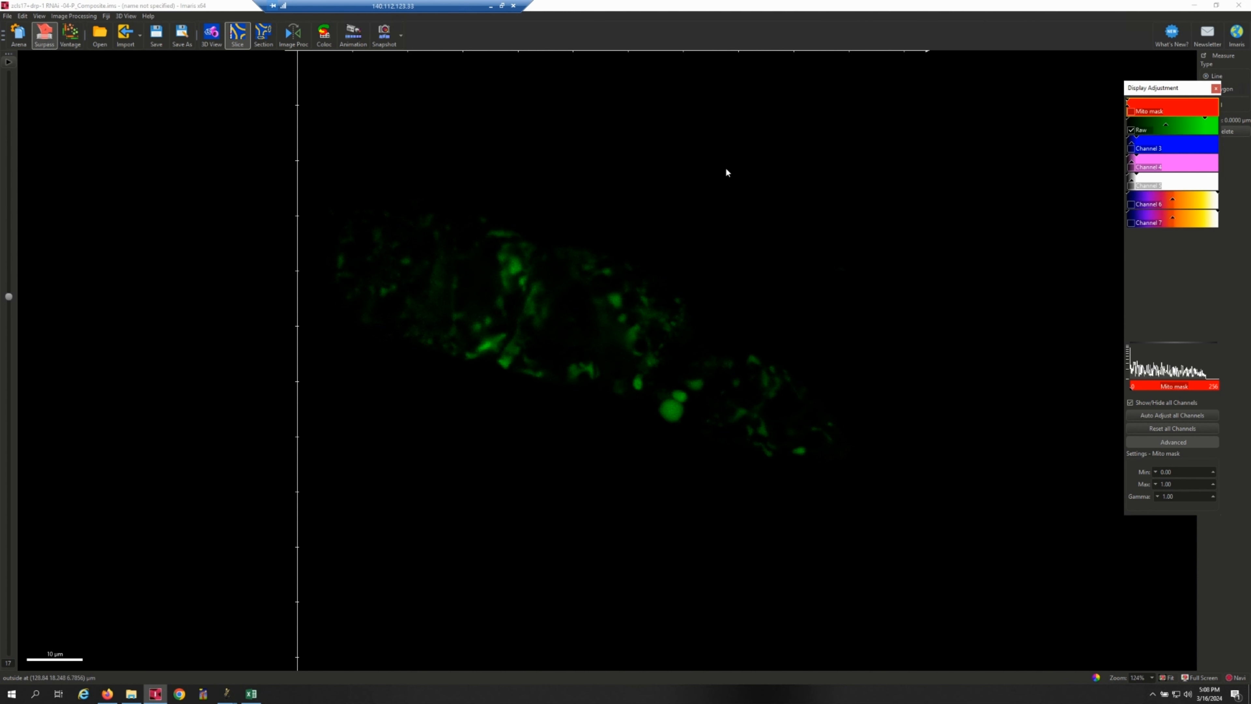
Display Channel 6 with Raw in the 3D view, using its white base color.
{"action": "left_click", "coordinate": [211, 36]}
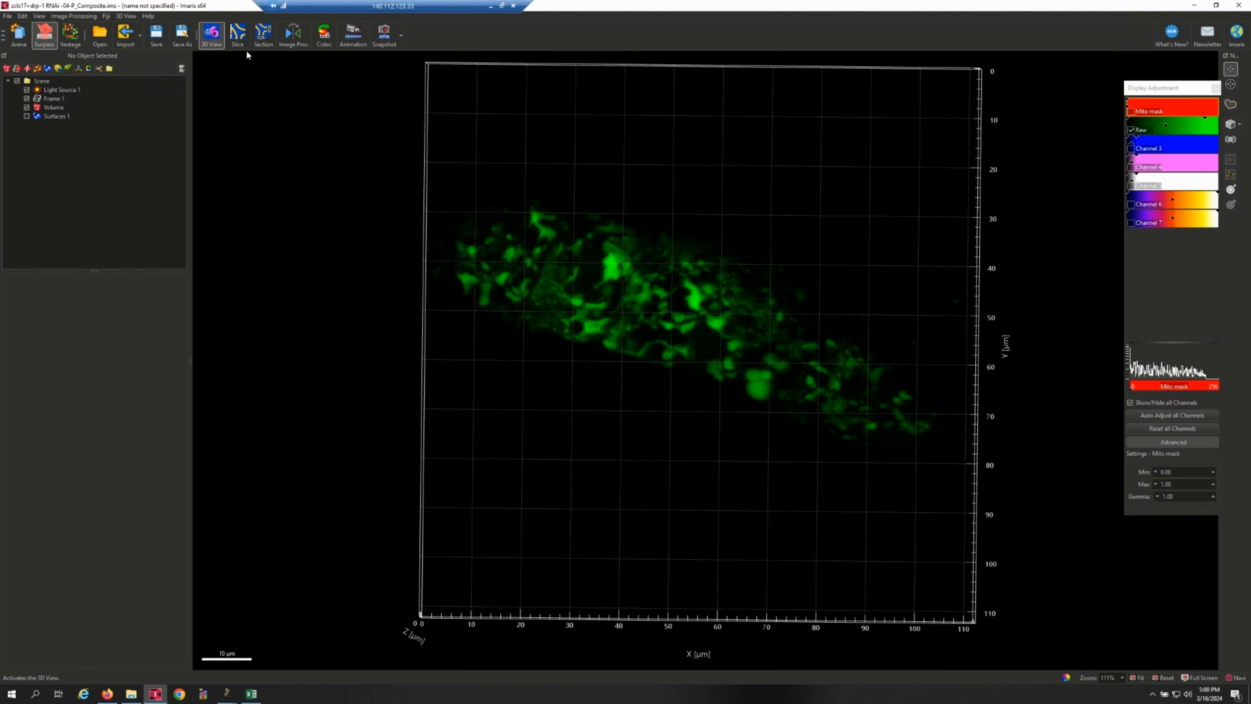
{"action": "left_click", "coordinate": [1132, 204]}
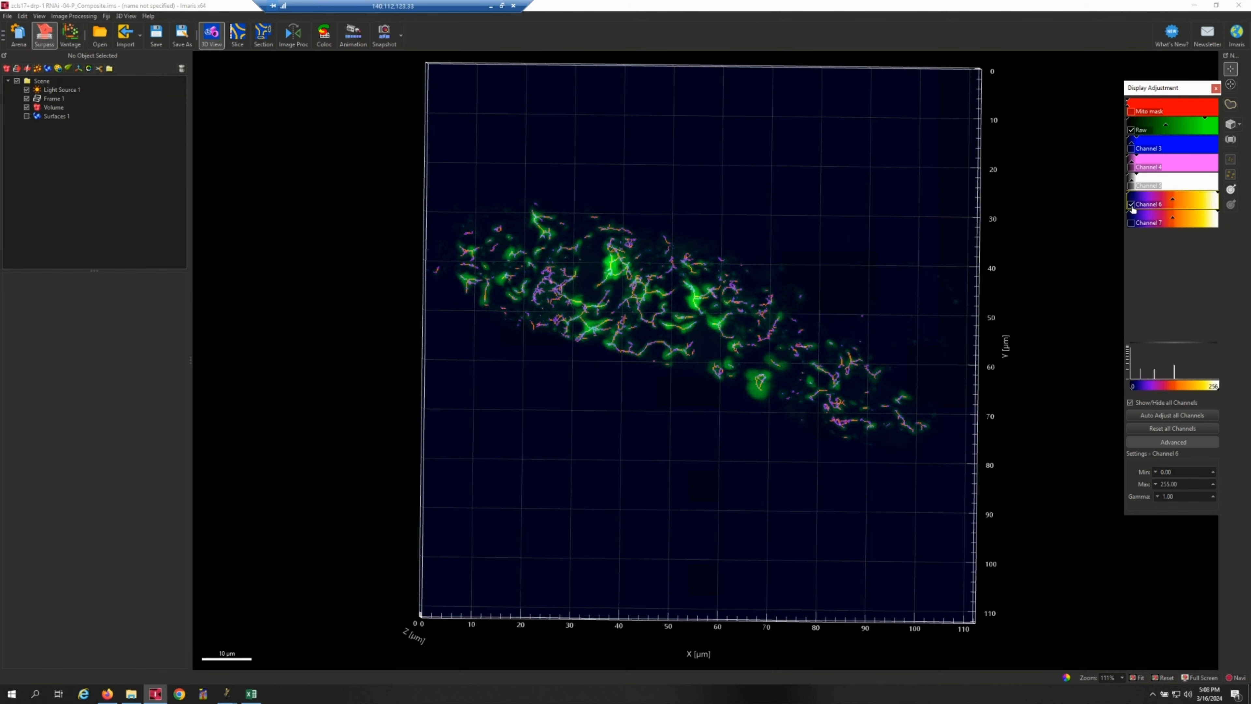
{"action": "double_click", "coordinate": [1148, 206]}
{"action": "left_click", "coordinate": [502, 298]}
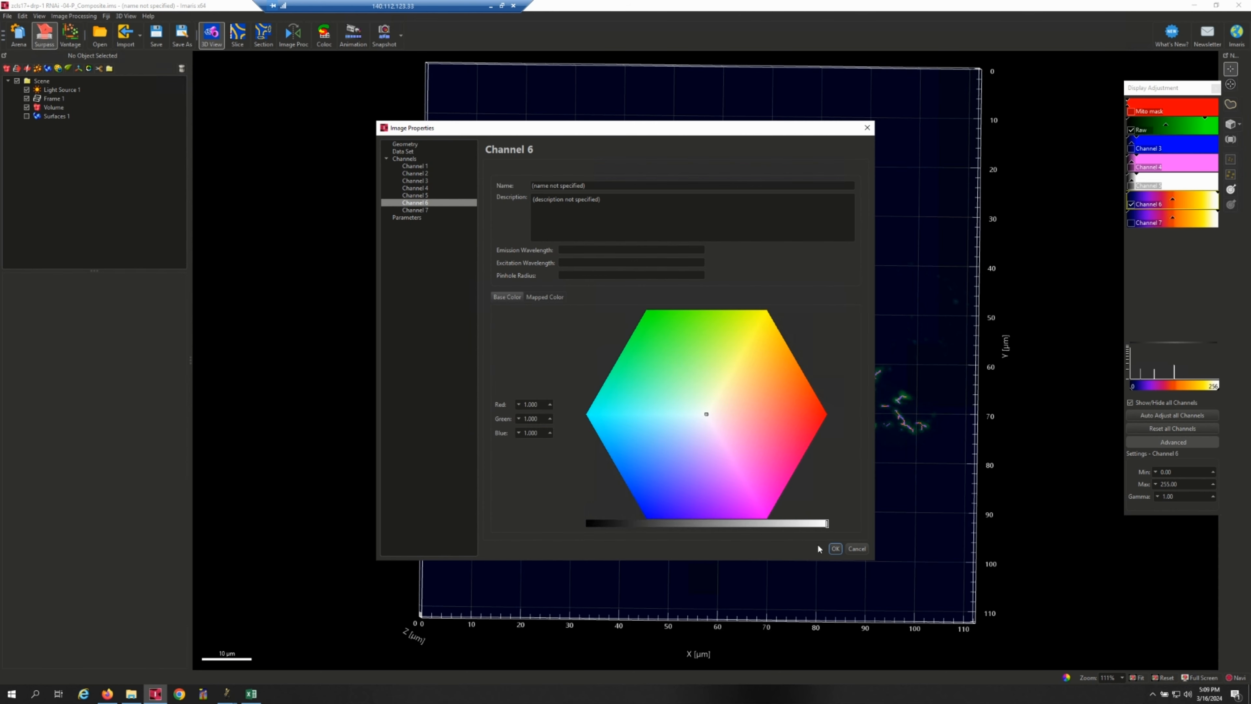
{"action": "left_click", "coordinate": [835, 548]}
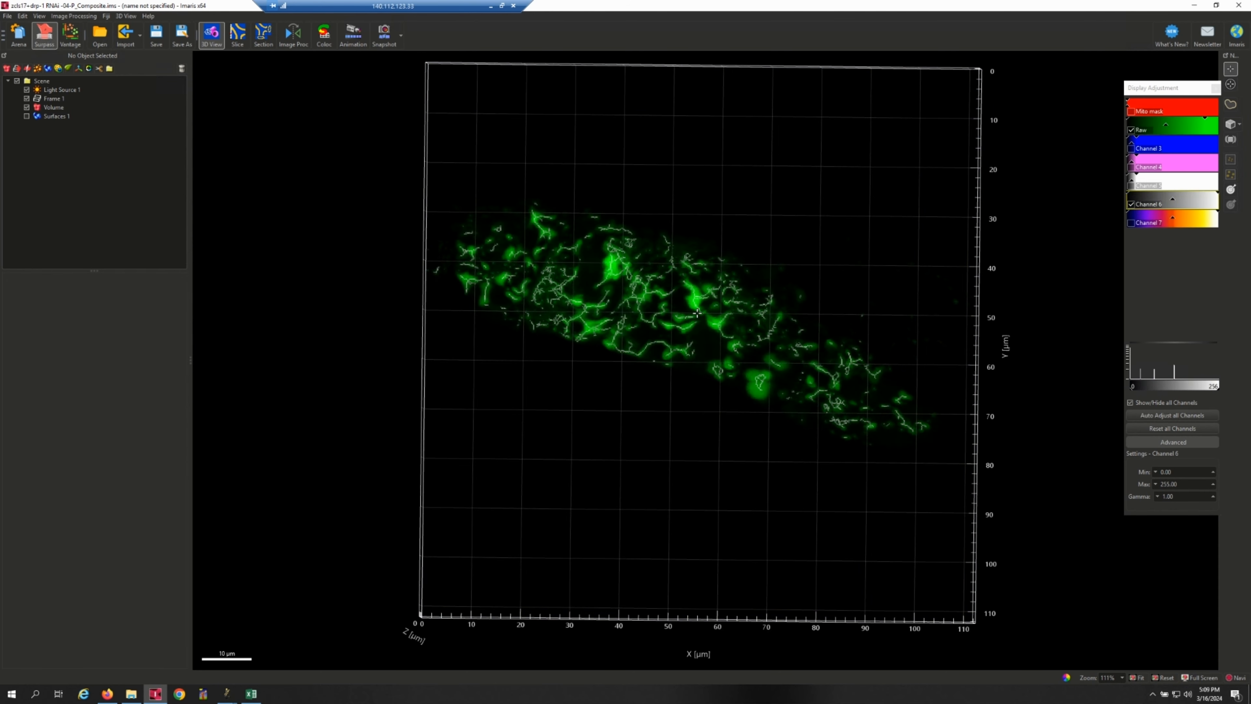
Change the 3D view's camera to perspective.
{"action": "left_click_drag", "start_coordinate": [697, 313], "coordinate": [689, 276]}
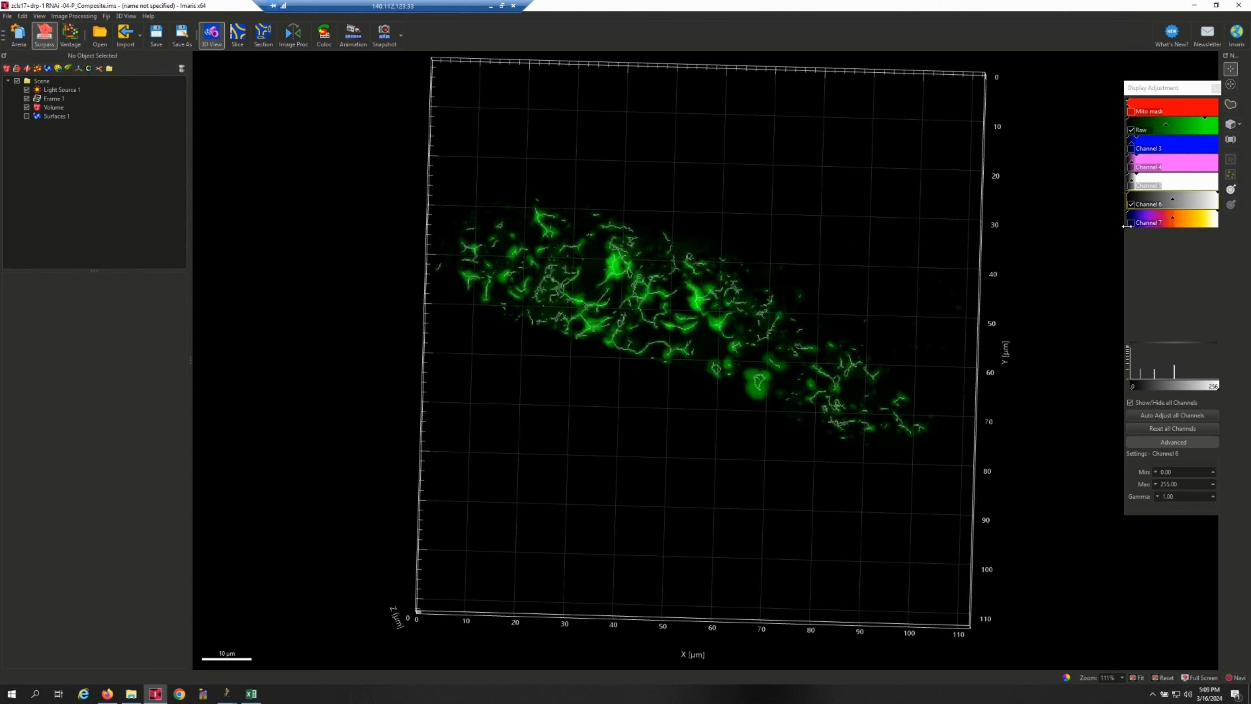
{"action": "left_click", "coordinate": [1239, 124]}
{"action": "left_click", "coordinate": [1230, 151]}
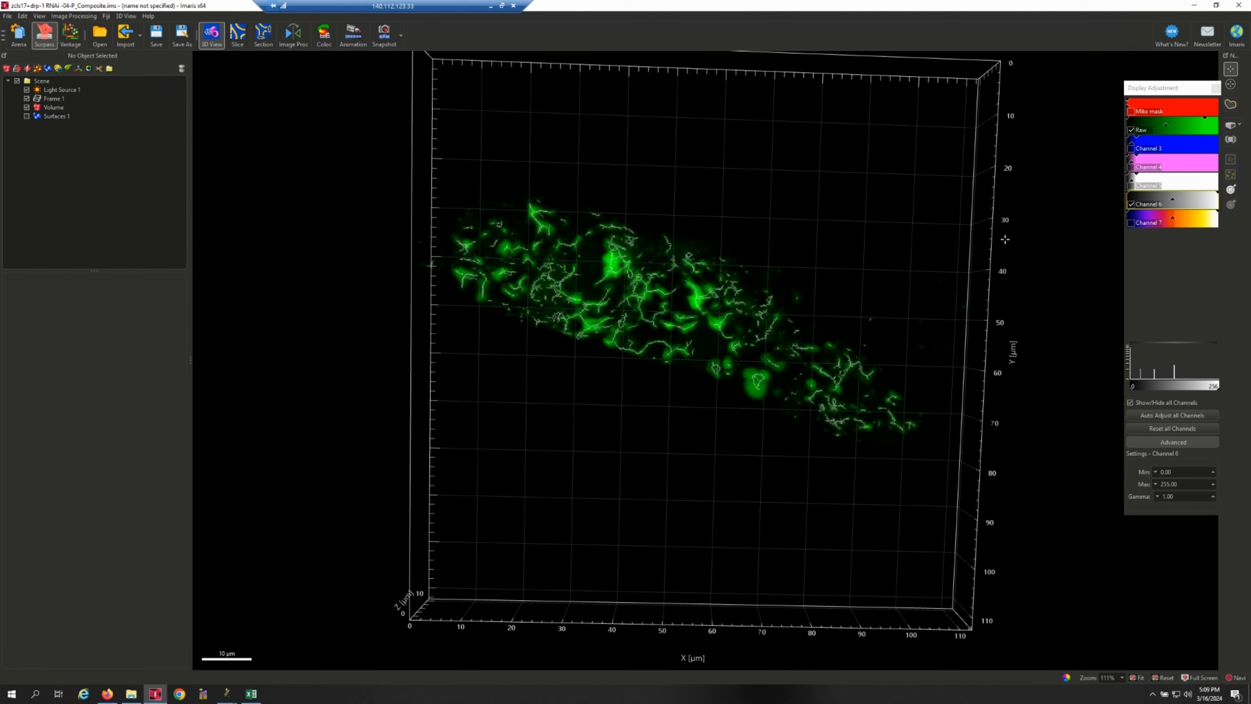
Examine up close from several angles how the white Channel 6 skeleton follows the Raw mitochondria signal.
{"action": "scroll", "coordinate": [728, 347], "scroll_direction": "up", "scroll_amount": 7}
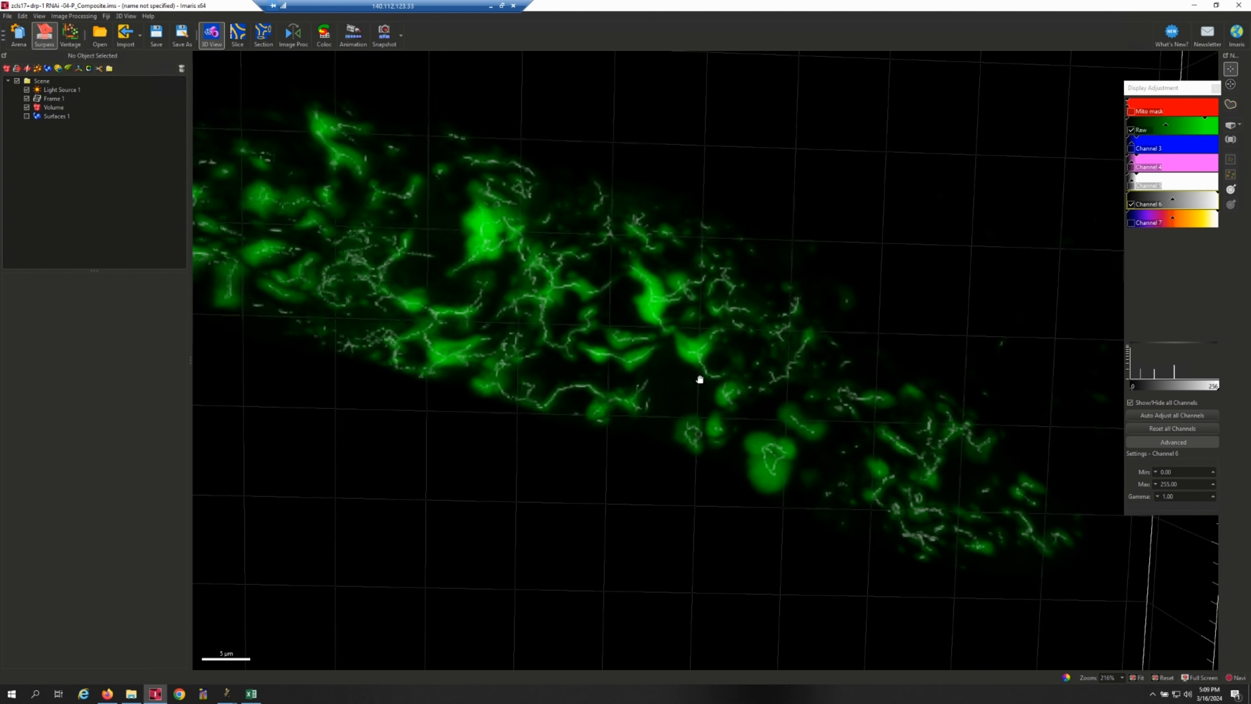
{"action": "left_click_drag", "start_coordinate": [645, 319], "coordinate": [681, 384]}
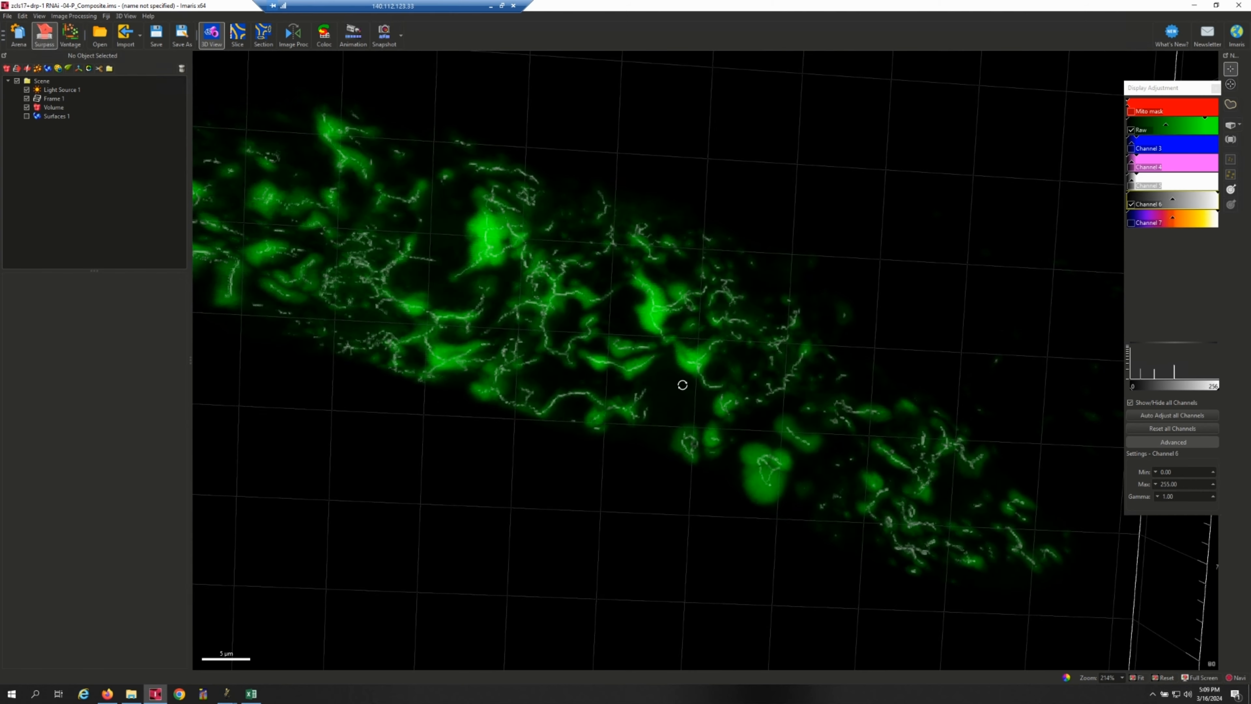
{"action": "left_click_drag", "start_coordinate": [640, 298], "coordinate": [841, 431]}
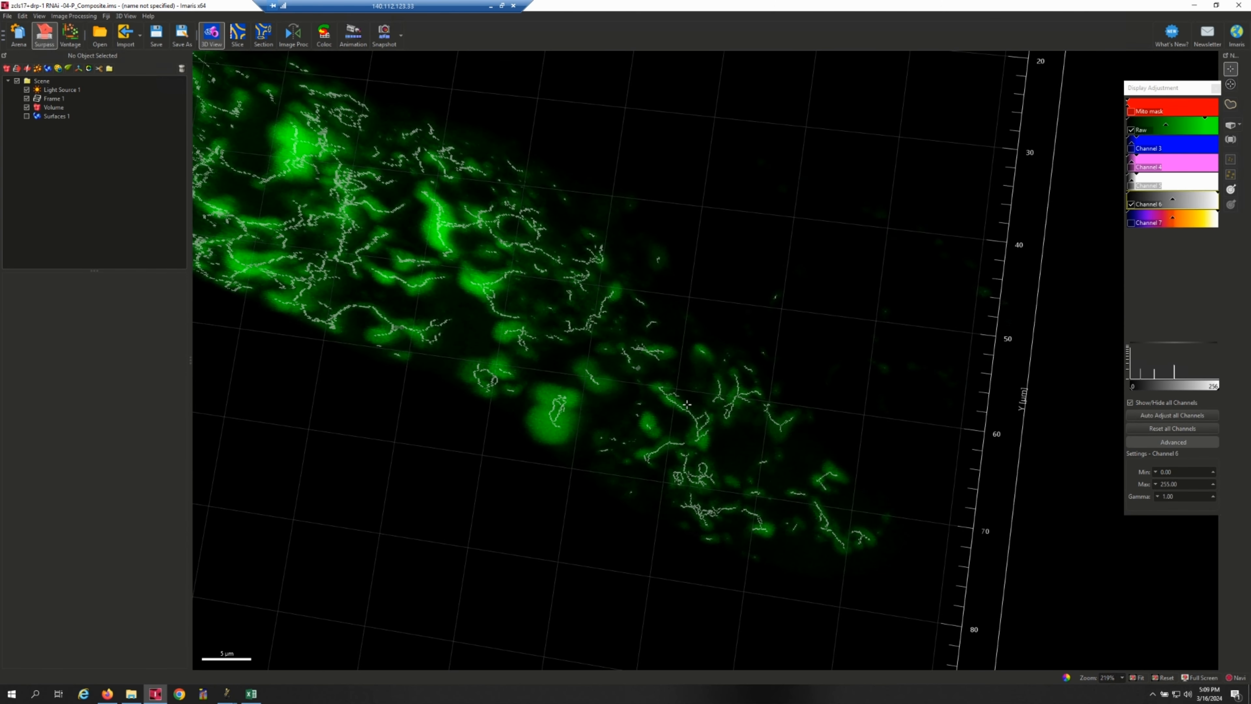
{"action": "scroll", "coordinate": [687, 404], "scroll_direction": "up", "scroll_amount": 3}
{"action": "scroll", "coordinate": [615, 314], "scroll_direction": "up", "scroll_amount": 2}
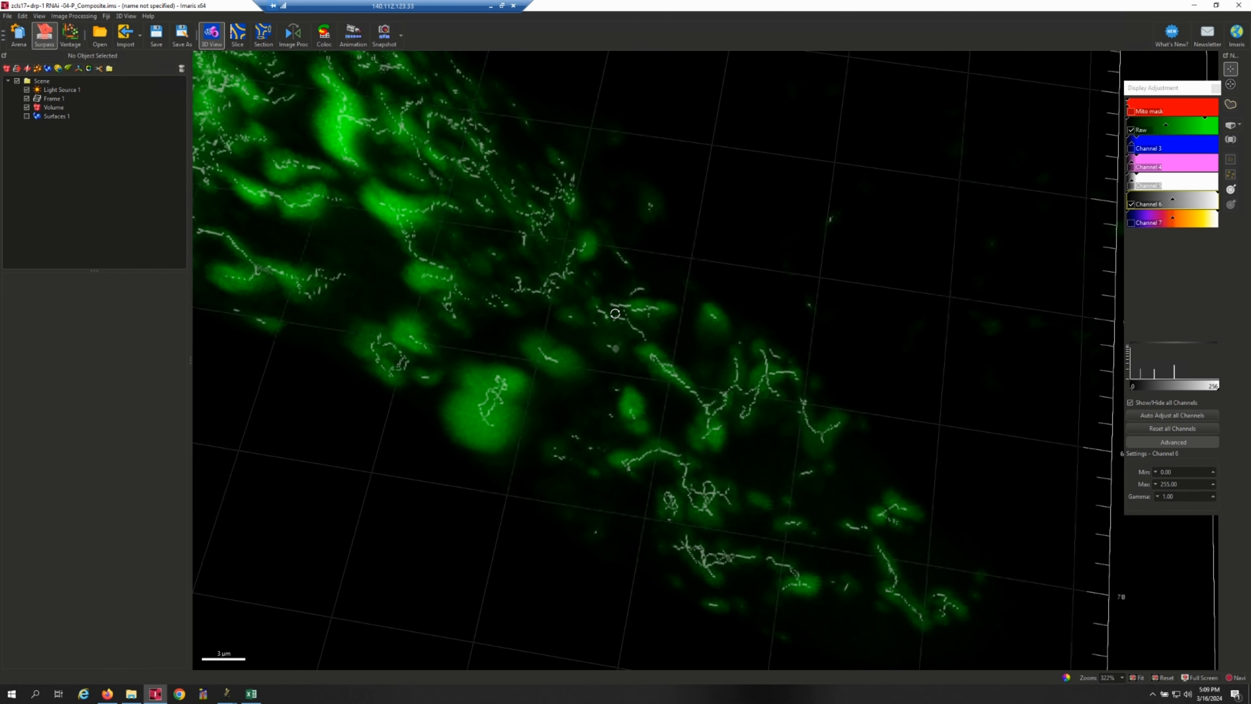
{"action": "left_click_drag", "start_coordinate": [614, 313], "coordinate": [610, 411]}
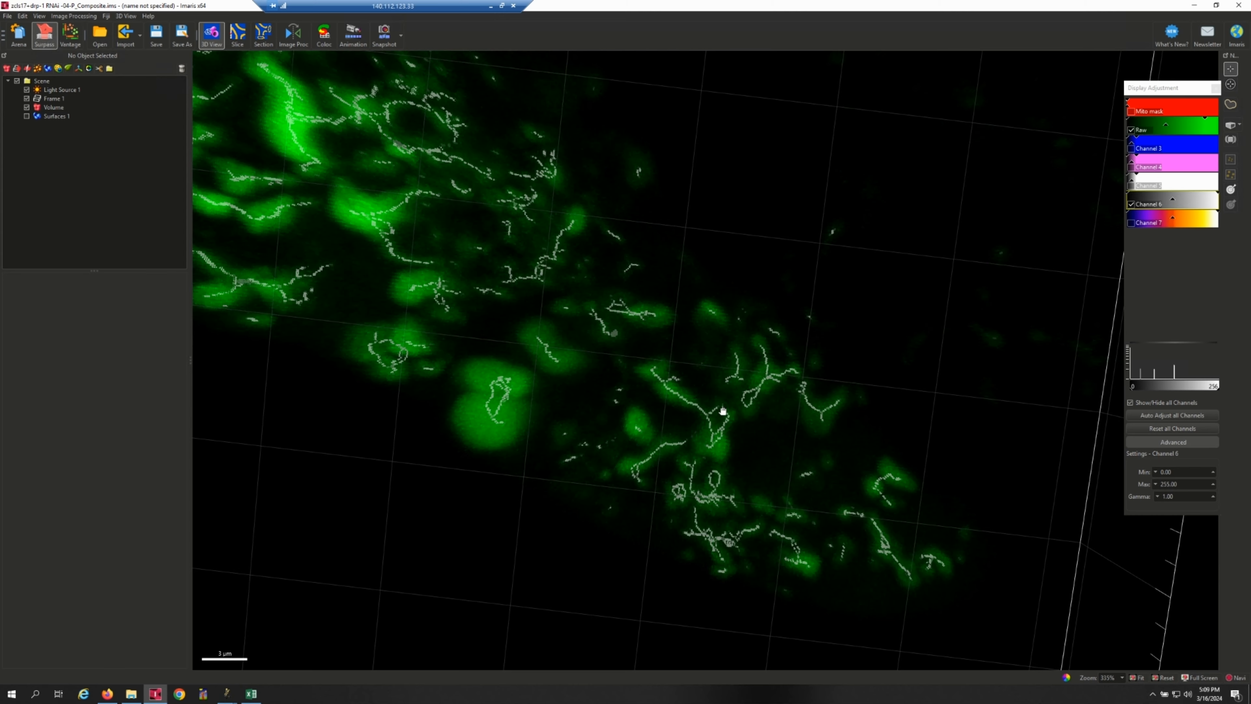
{"action": "right_click_drag", "start_coordinate": [723, 412], "coordinate": [724, 388]}
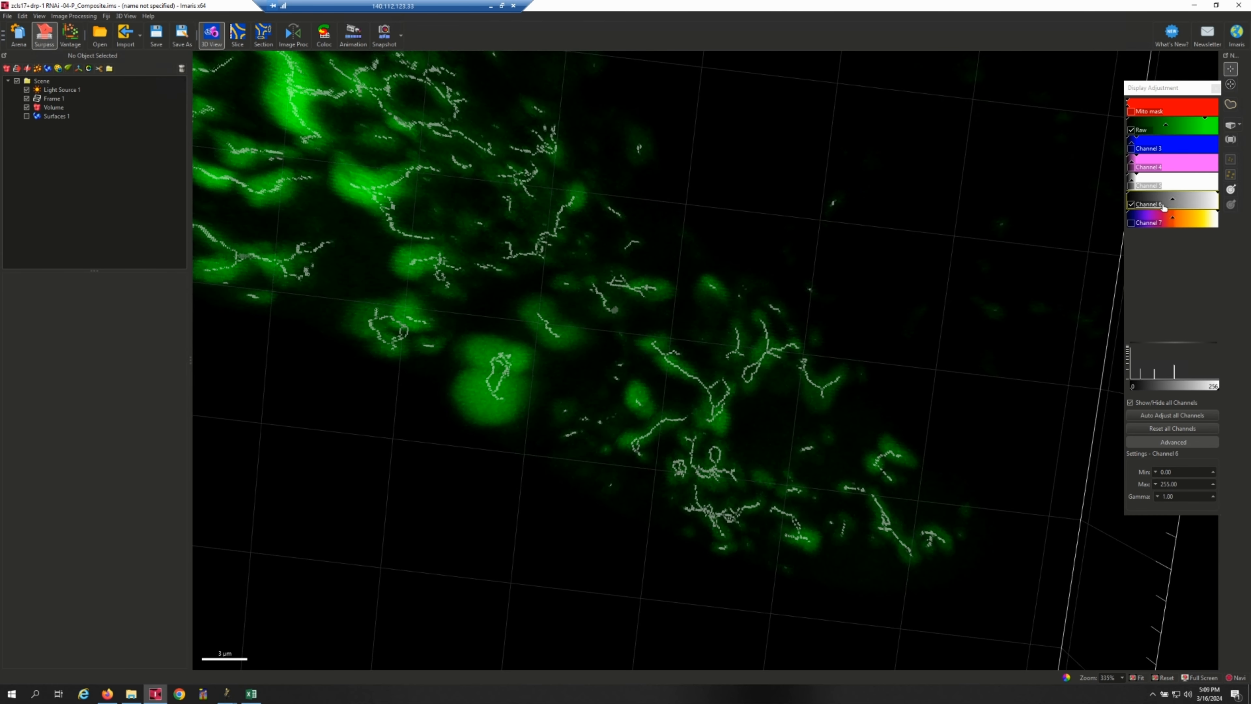
Color Channel 6 with the Fire mapped color table in the image properties.
{"action": "left_click", "coordinate": [1149, 204]}
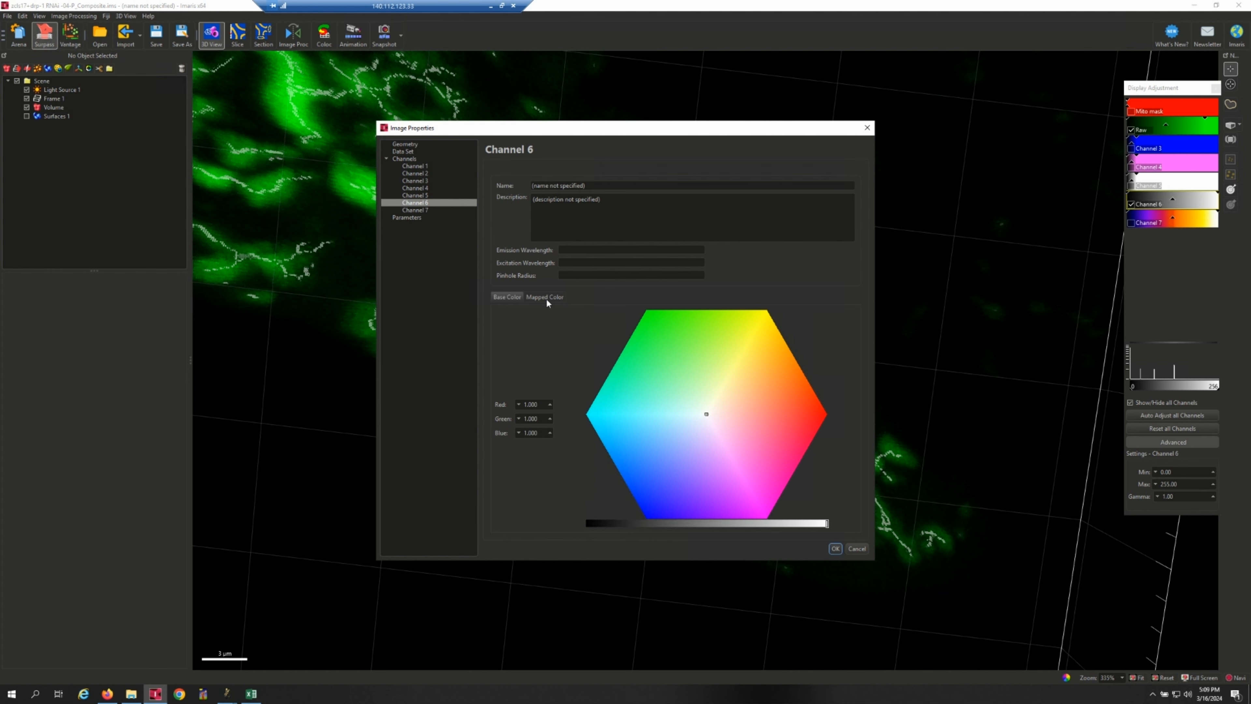
{"action": "left_click", "coordinate": [545, 297]}
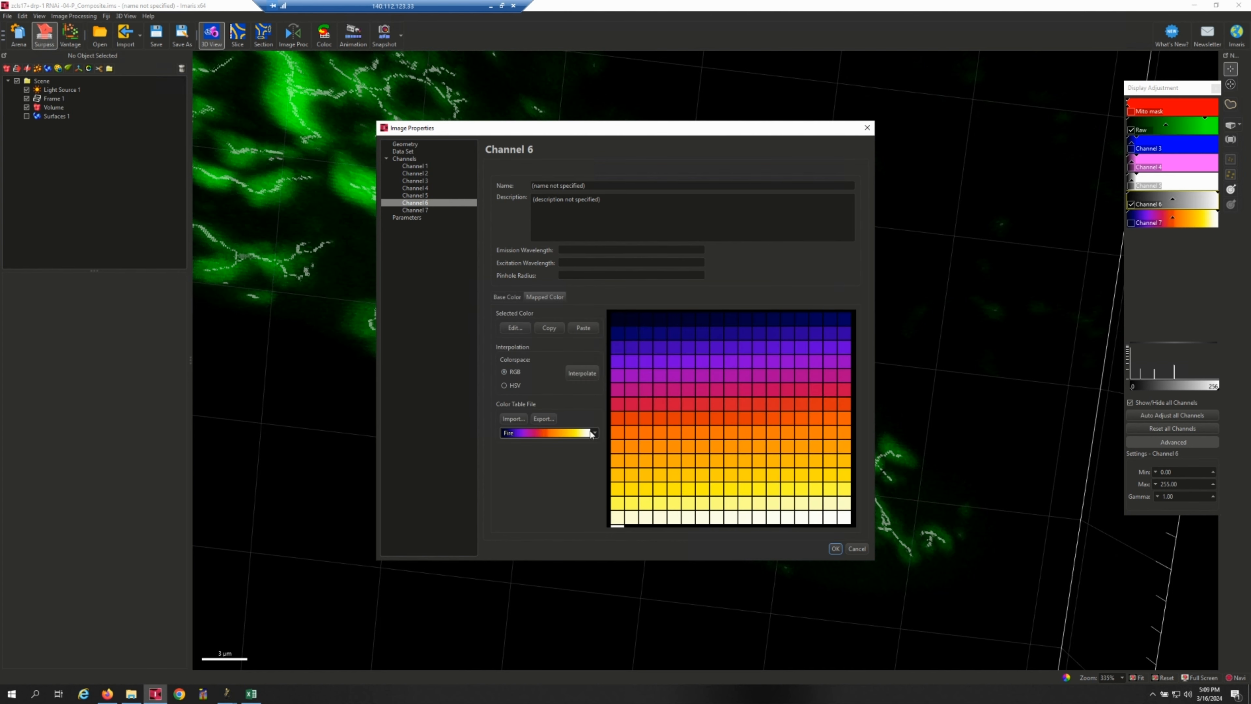
{"action": "left_click", "coordinate": [834, 549]}
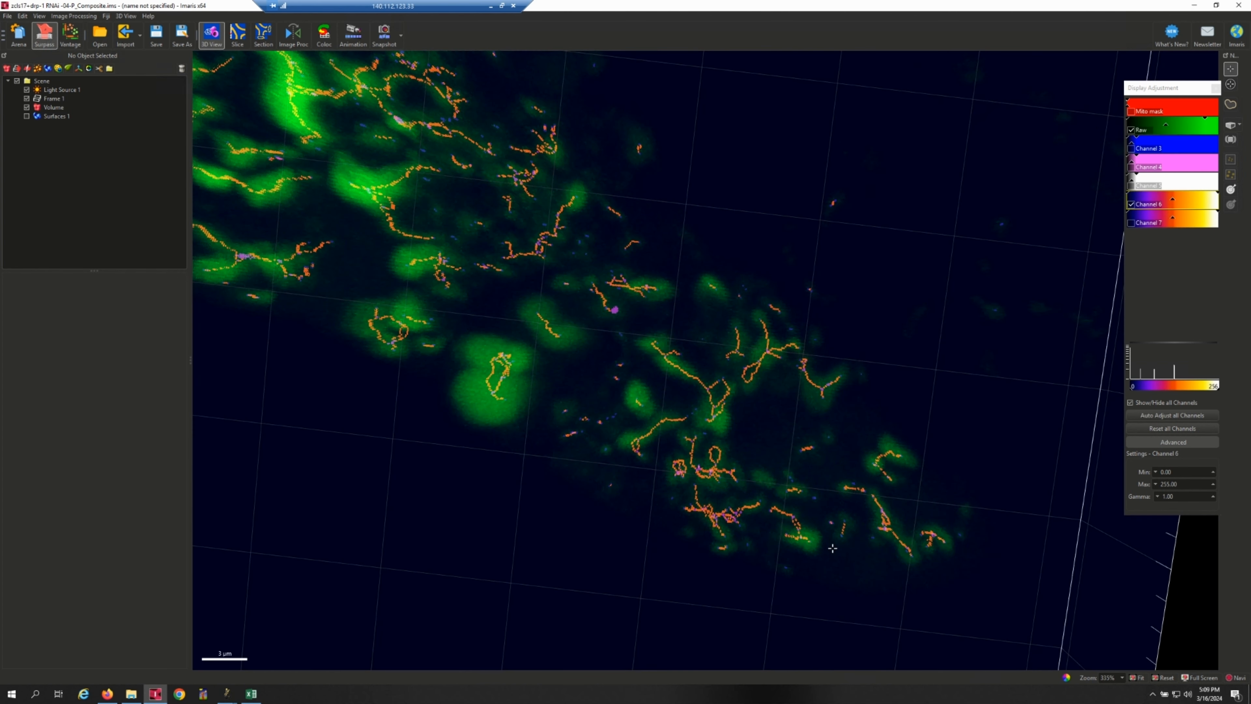
Hide the Raw channel and inspect the color-coded branches and points of the Channel 6 skeleton up close.
{"action": "right_click_drag", "start_coordinate": [704, 360], "coordinate": [707, 392]}
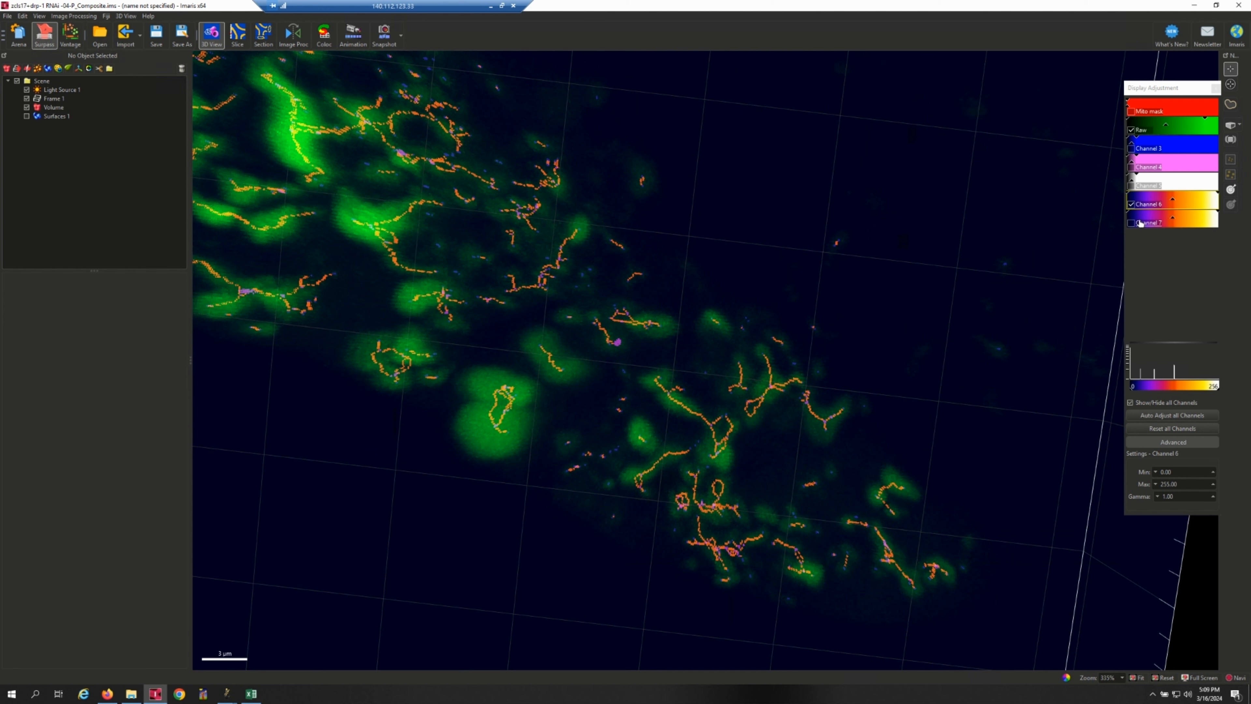
{"action": "left_click", "coordinate": [1132, 131]}
{"action": "scroll", "coordinate": [658, 302], "scroll_direction": "up", "scroll_amount": 5}
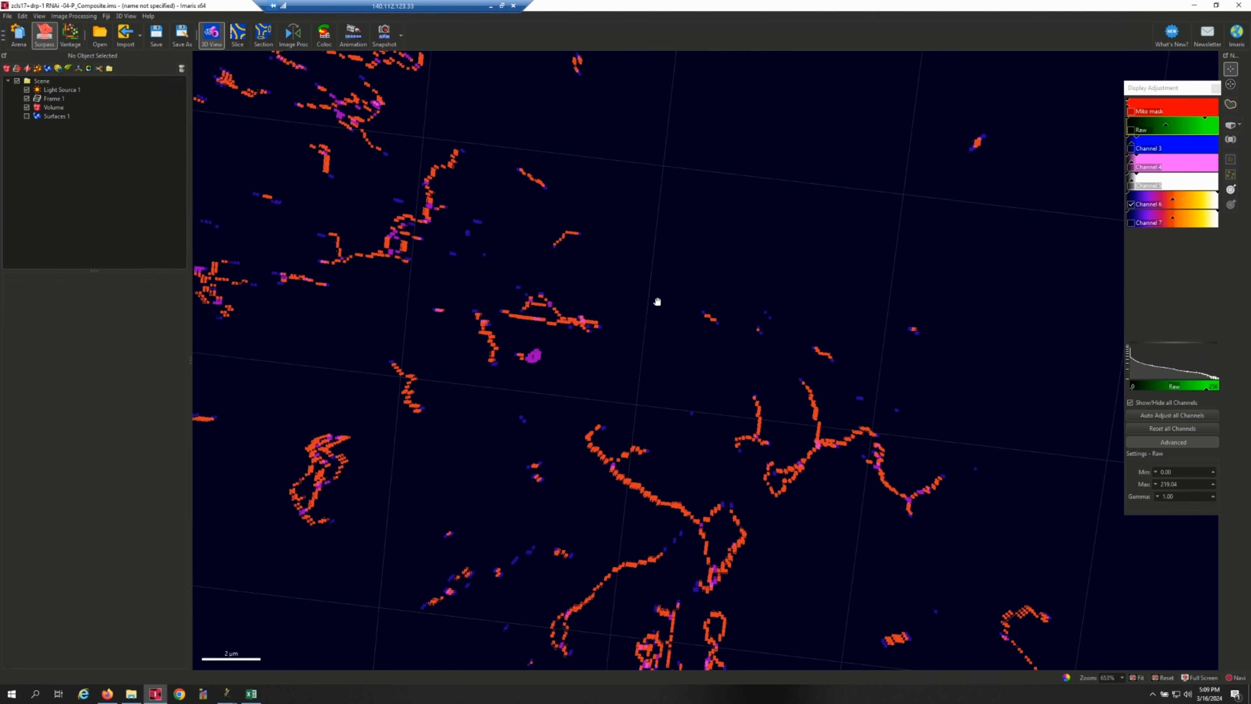
{"action": "right_click_drag", "start_coordinate": [658, 302], "coordinate": [705, 336]}
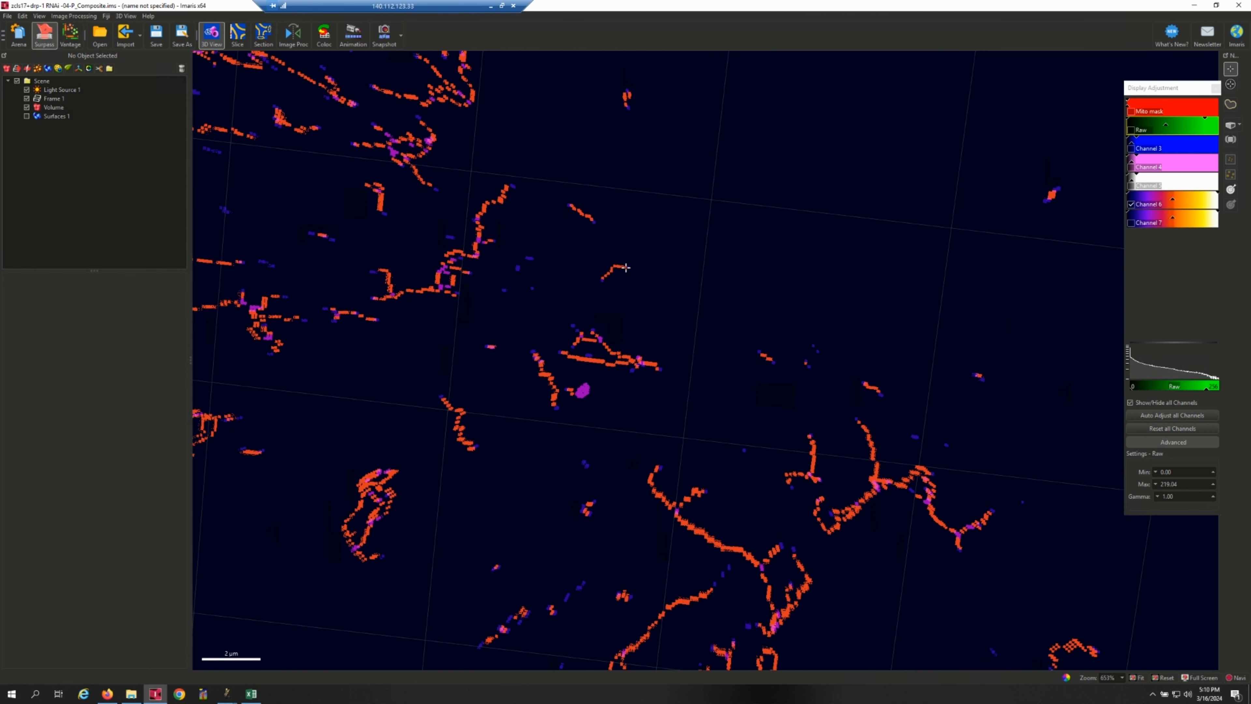
{"action": "right_click_drag", "start_coordinate": [655, 354], "coordinate": [673, 330]}
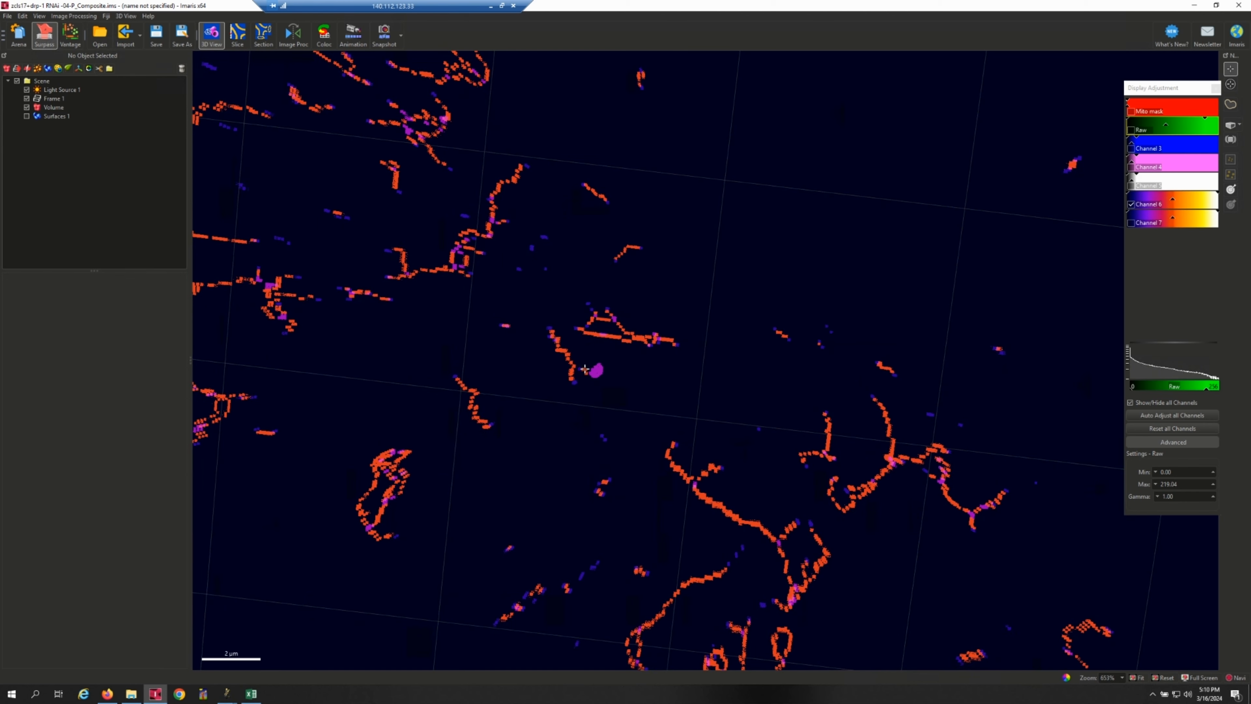
{"action": "right_click_drag", "start_coordinate": [734, 490], "coordinate": [749, 442]}
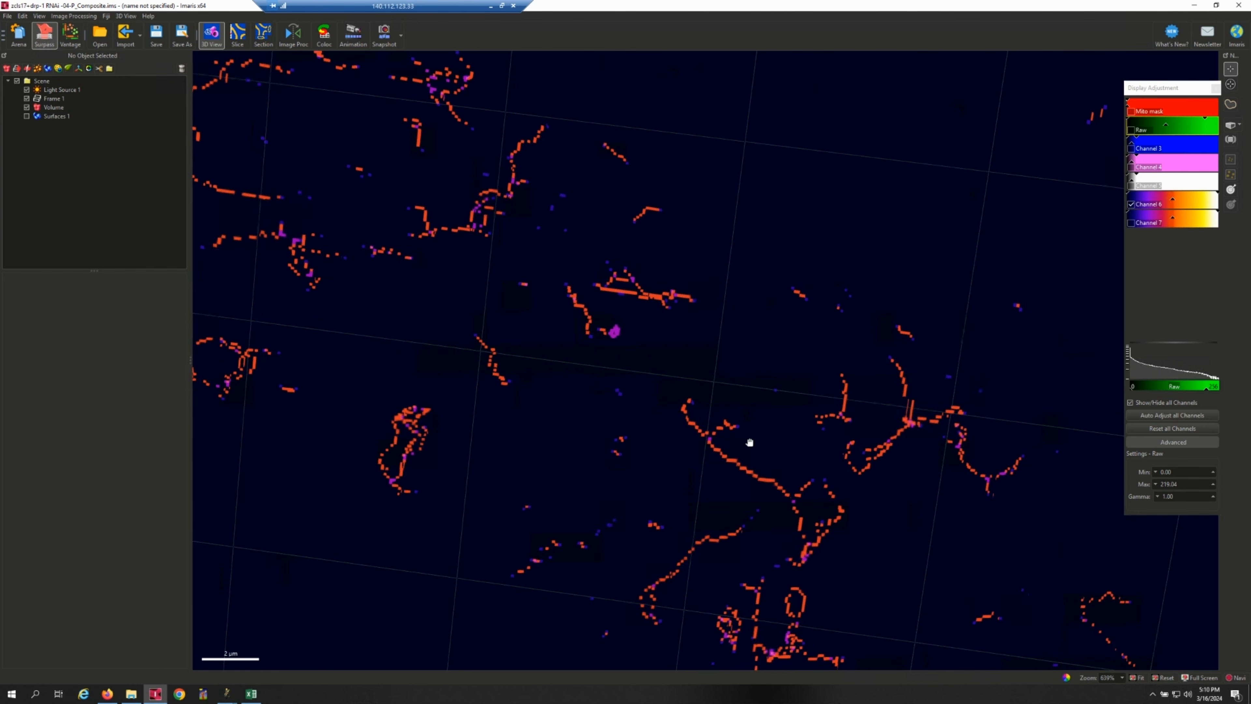
Rename Channel 6 as Tagged skeleton in the image properties.
{"action": "left_click", "coordinate": [1143, 207]}
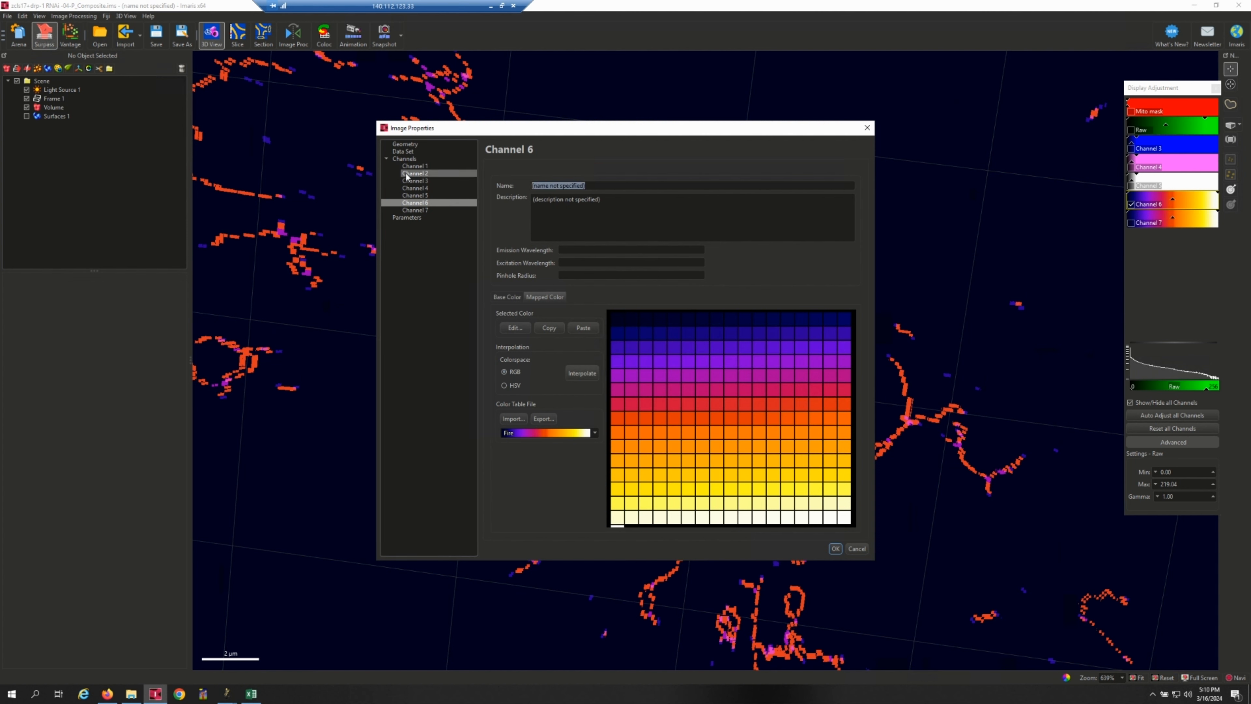
{"action": "type", "text": "Tagged skeleton"}
{"action": "left_click", "coordinate": [836, 549]}
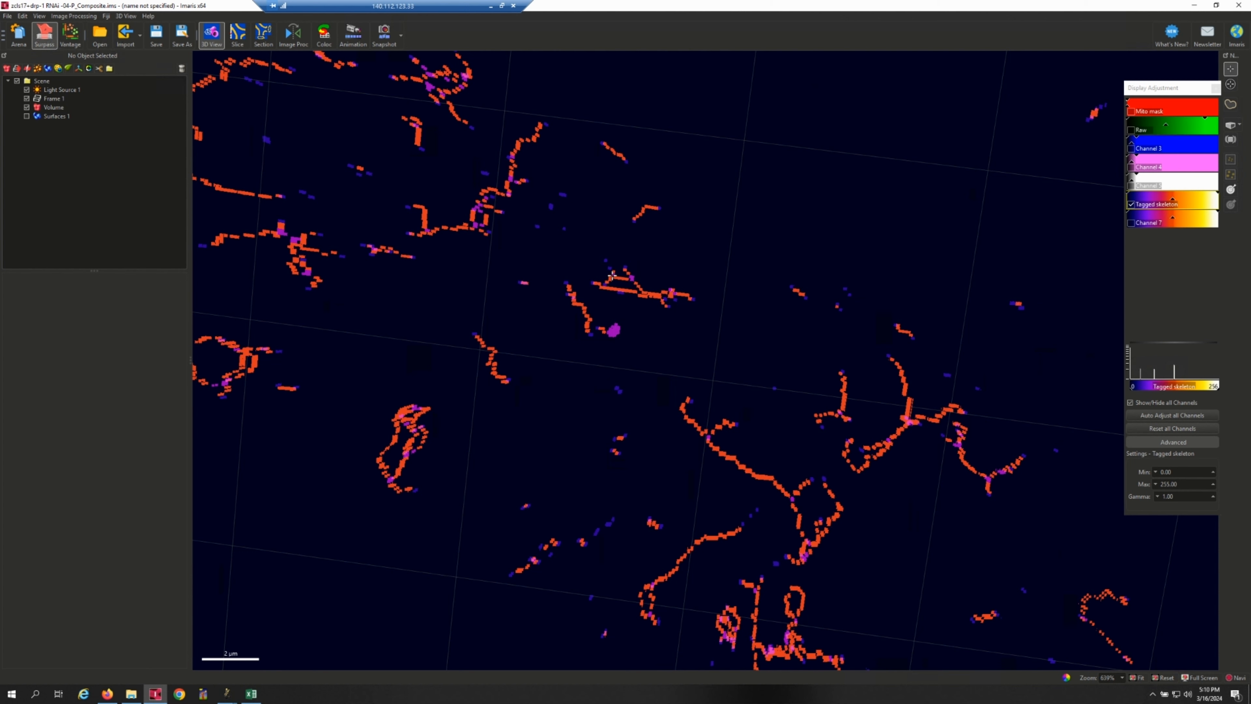
Show Channel 3 and toggle the Tagged skeleton channel off and on repeatedly to compare them, leaving both shown.
{"action": "left_click", "coordinate": [1132, 149]}
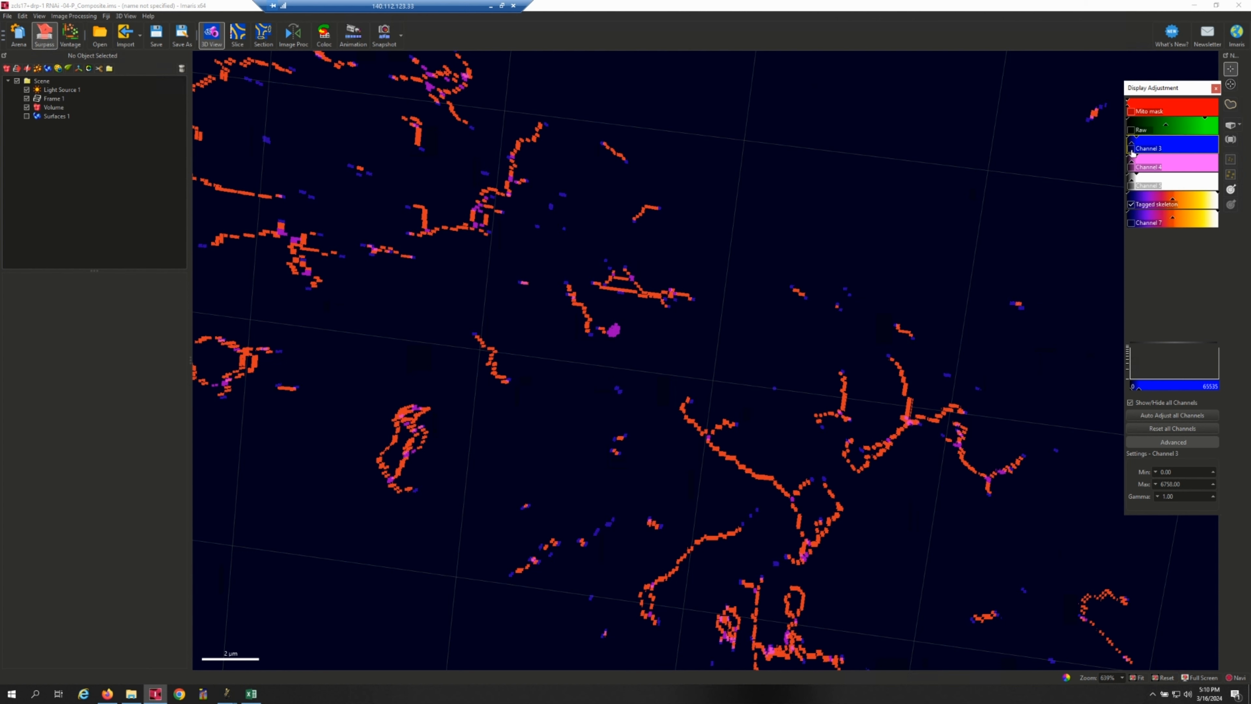
{"action": "left_click", "coordinate": [1131, 204]}
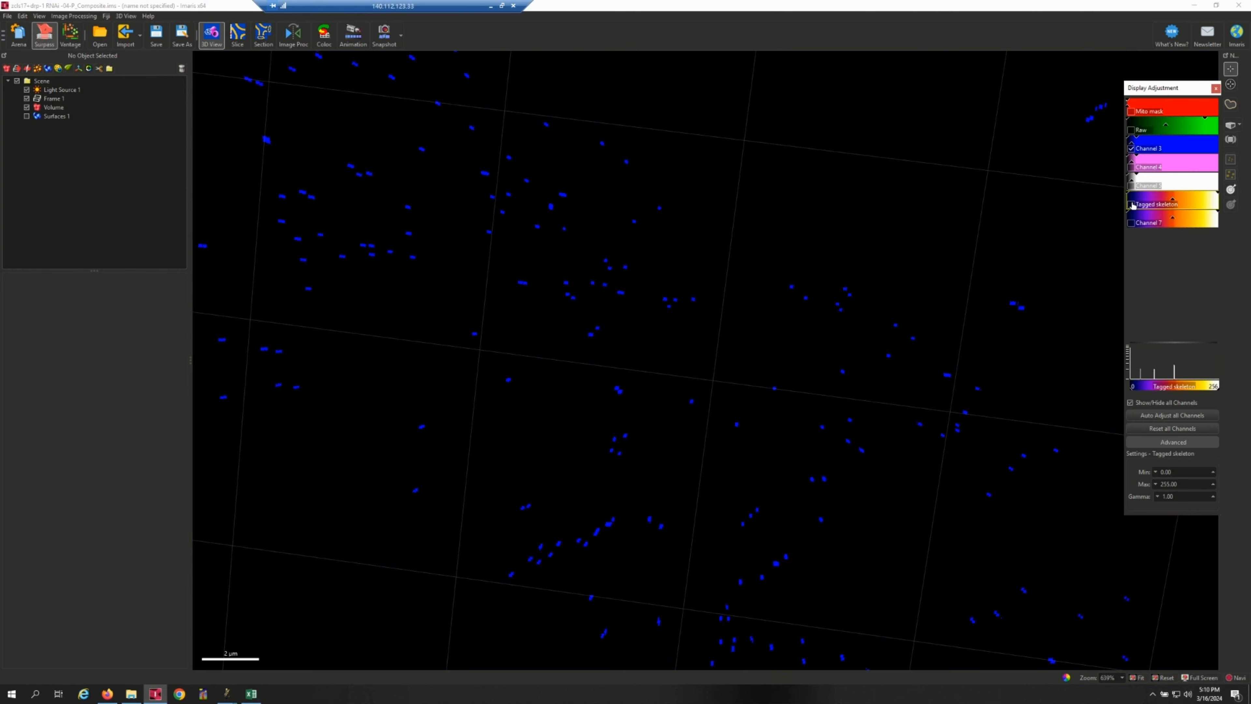
{"action": "left_click", "coordinate": [1132, 205]}
{"action": "left_click", "coordinate": [1132, 205]}
{"action": "left_click", "coordinate": [1132, 205]}
{"action": "left_click", "coordinate": [1132, 204]}
{"action": "left_click", "coordinate": [1132, 205]}
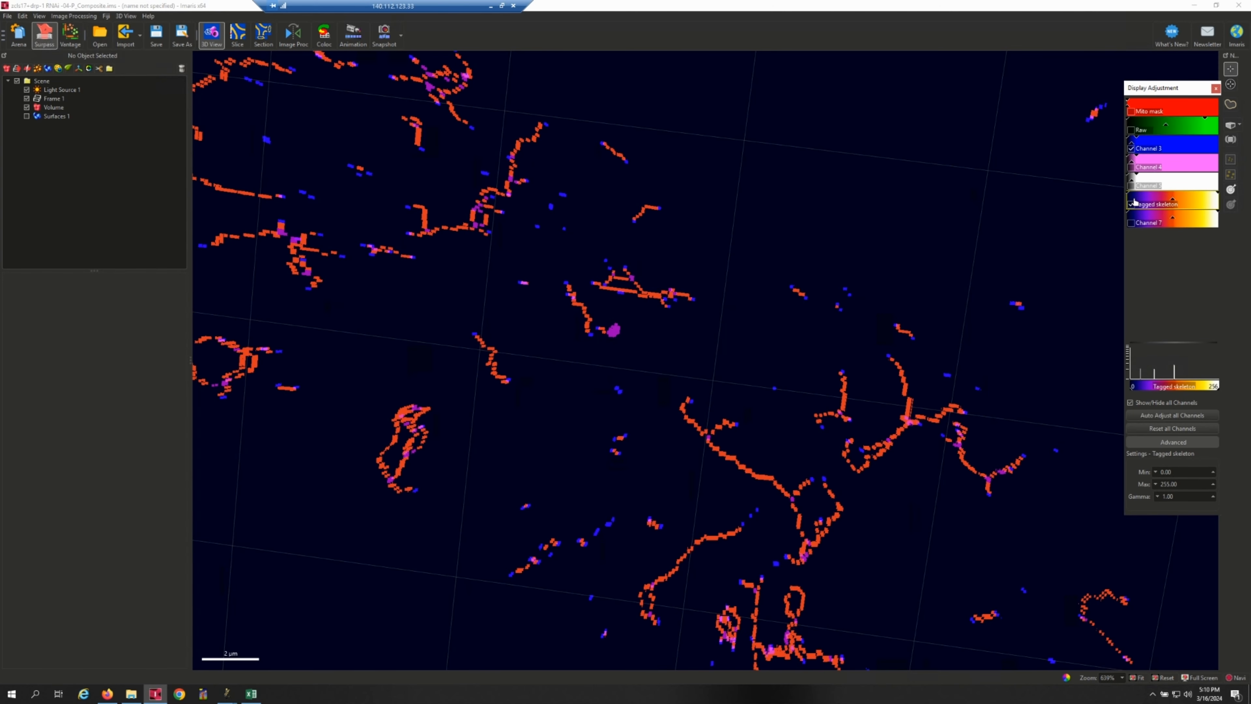
Rename Channel 3 as Terminal point in the image properties.
{"action": "double_click", "coordinate": [1151, 157]}
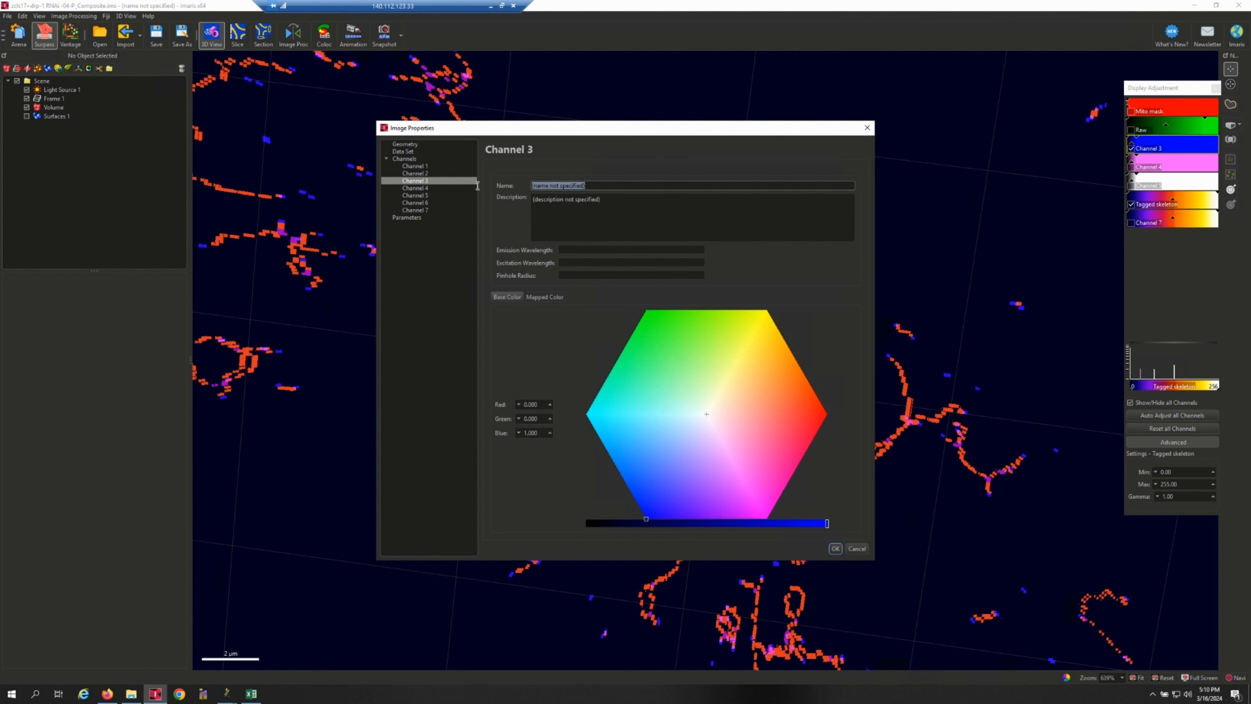
{"action": "type", "text": "Termin"}
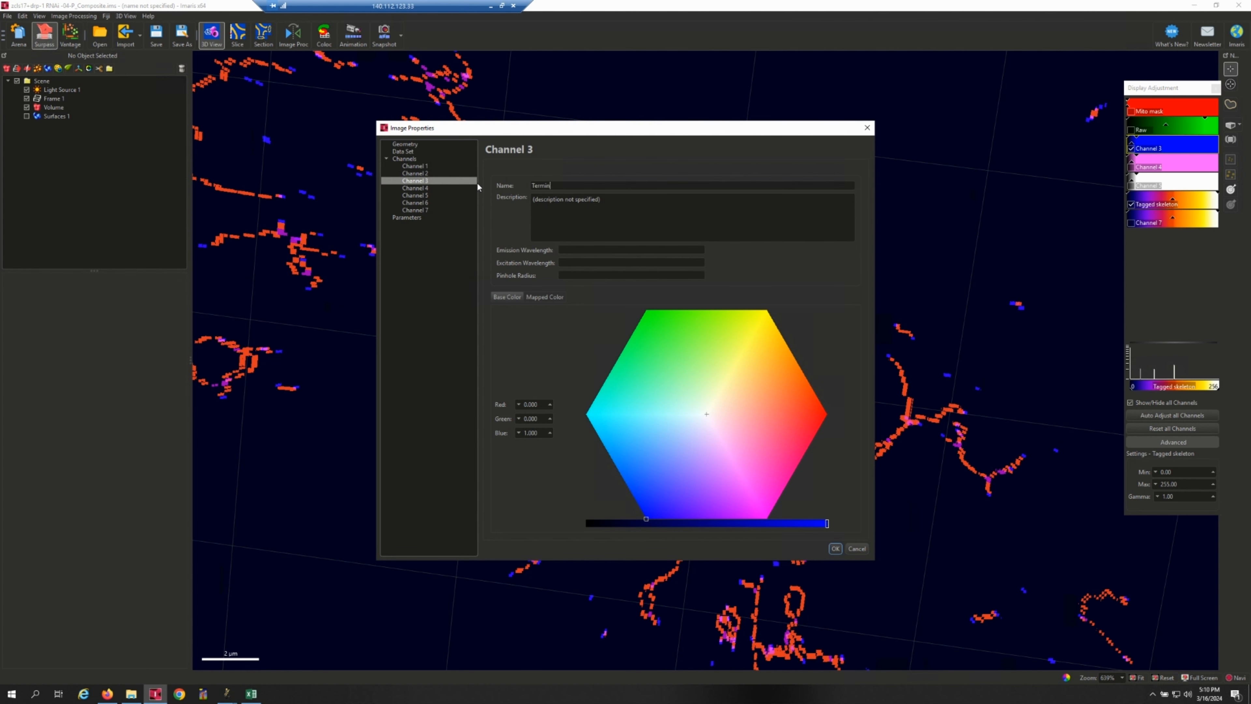
{"action": "type", "text": "al point"}
{"action": "key", "text": "Return"}
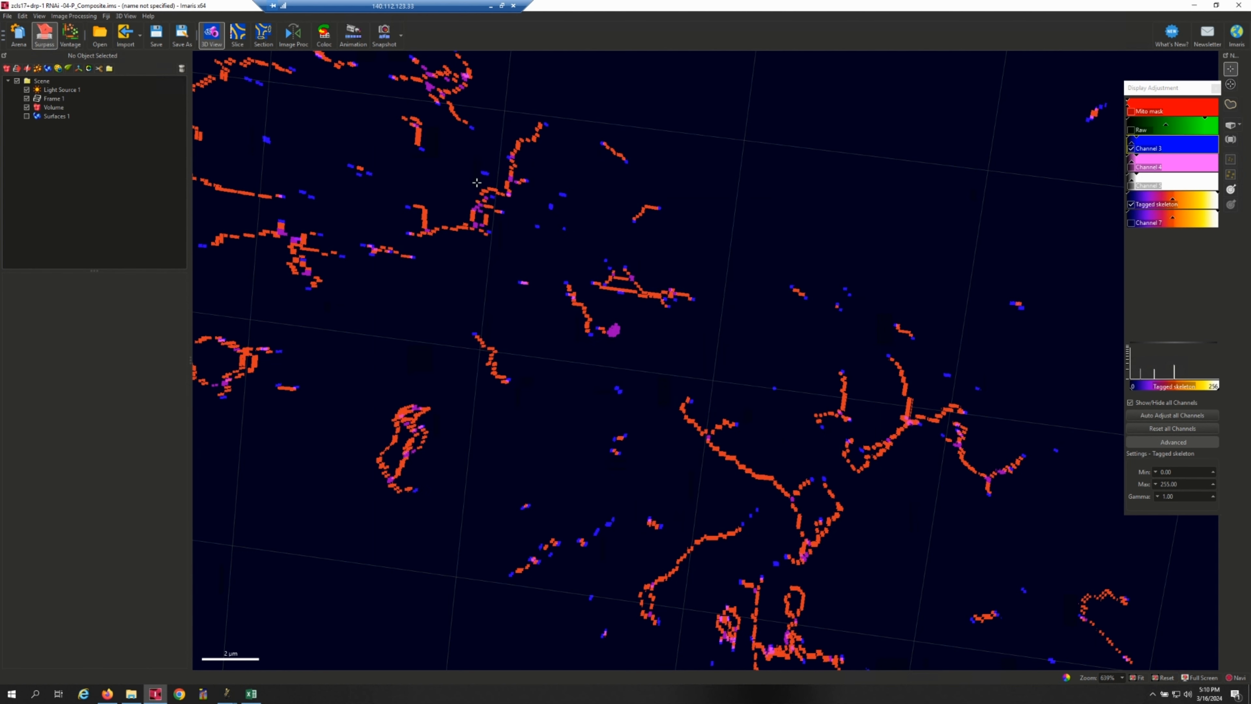
Hide the Terminal point channel, show Channel 4, and toggle the Tagged skeleton and Channel 4 to compare them, leaving both shown.
{"action": "left_click", "coordinate": [1132, 149]}
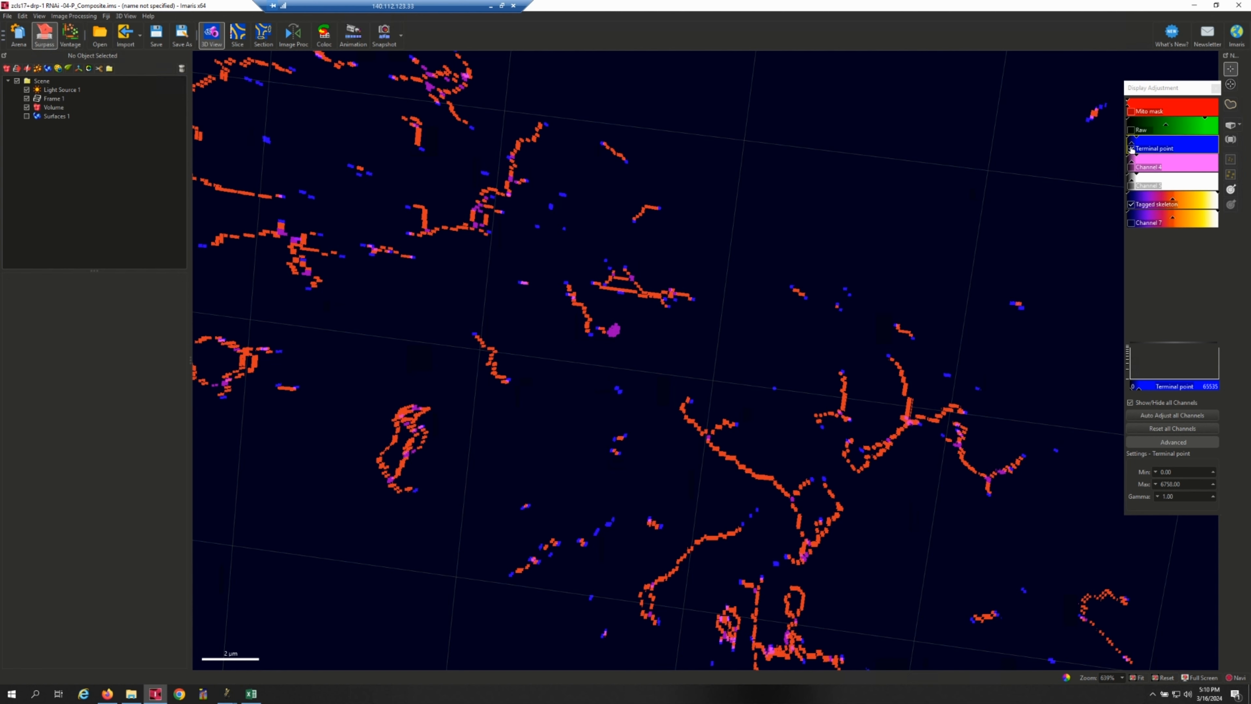
{"action": "left_click", "coordinate": [1131, 148]}
{"action": "left_click", "coordinate": [1131, 167]}
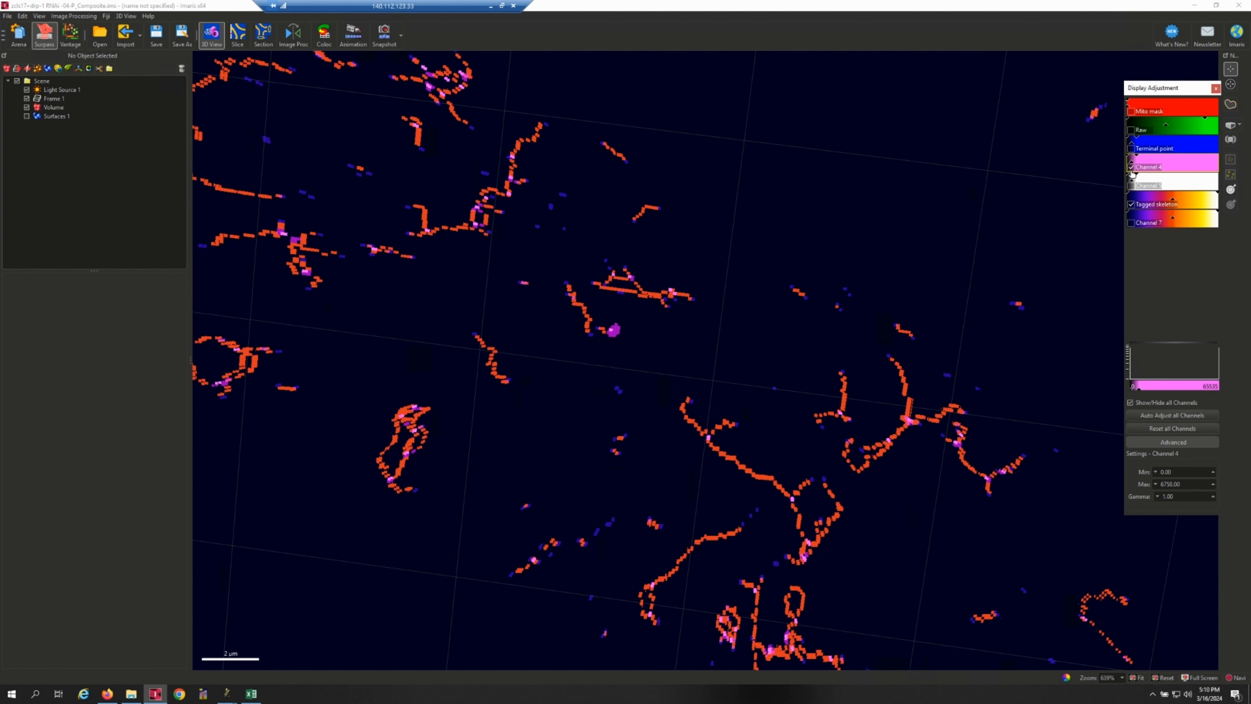
{"action": "left_click", "coordinate": [1132, 204]}
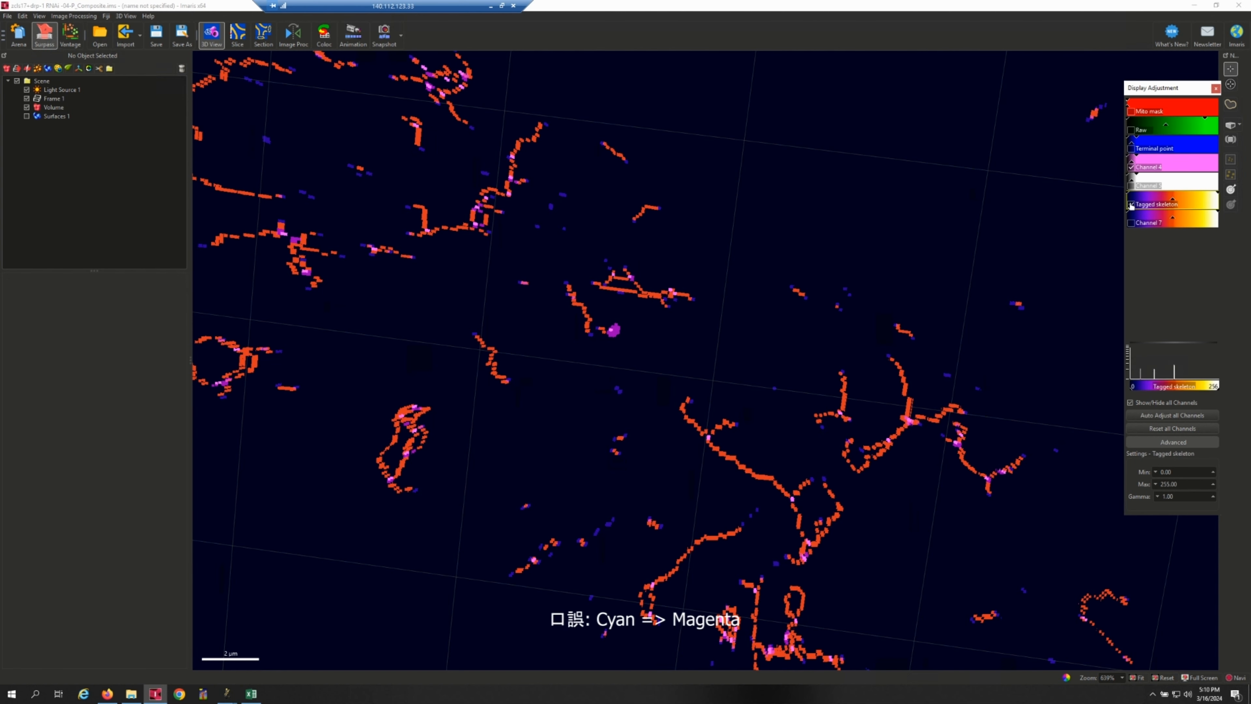
{"action": "left_click", "coordinate": [1132, 205]}
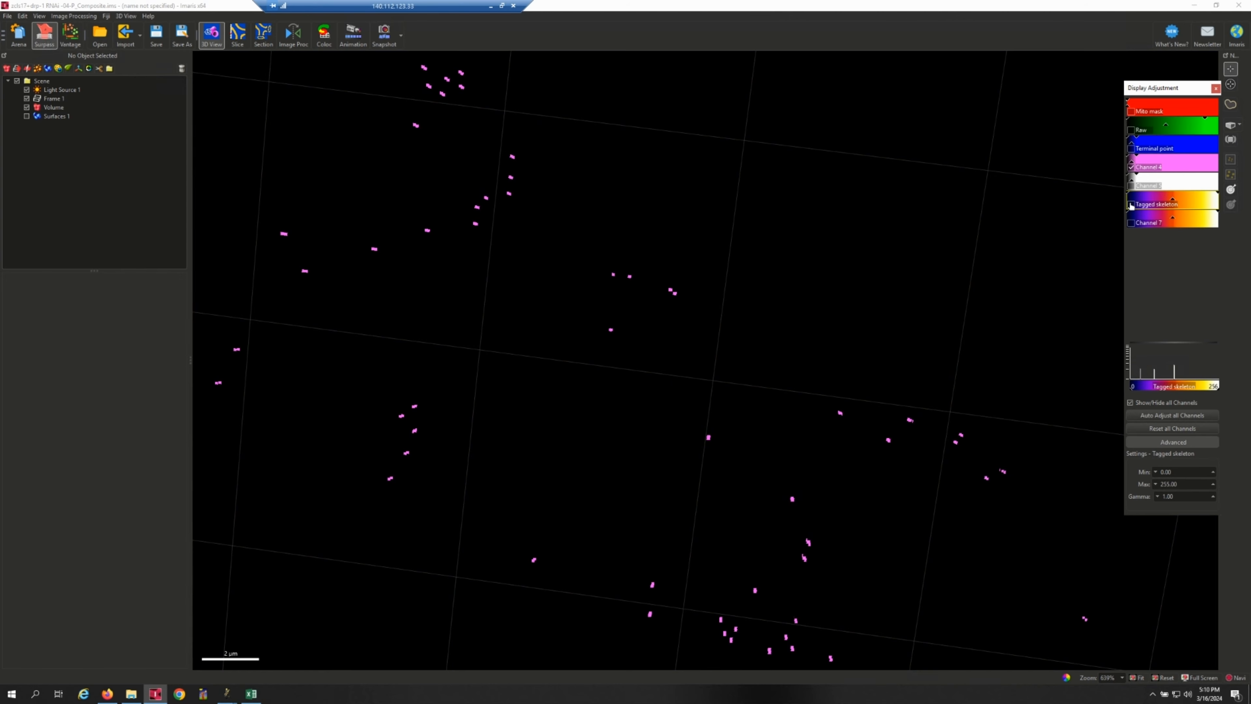
{"action": "left_click", "coordinate": [1131, 205]}
{"action": "left_click", "coordinate": [1132, 204]}
{"action": "left_click", "coordinate": [1131, 205]}
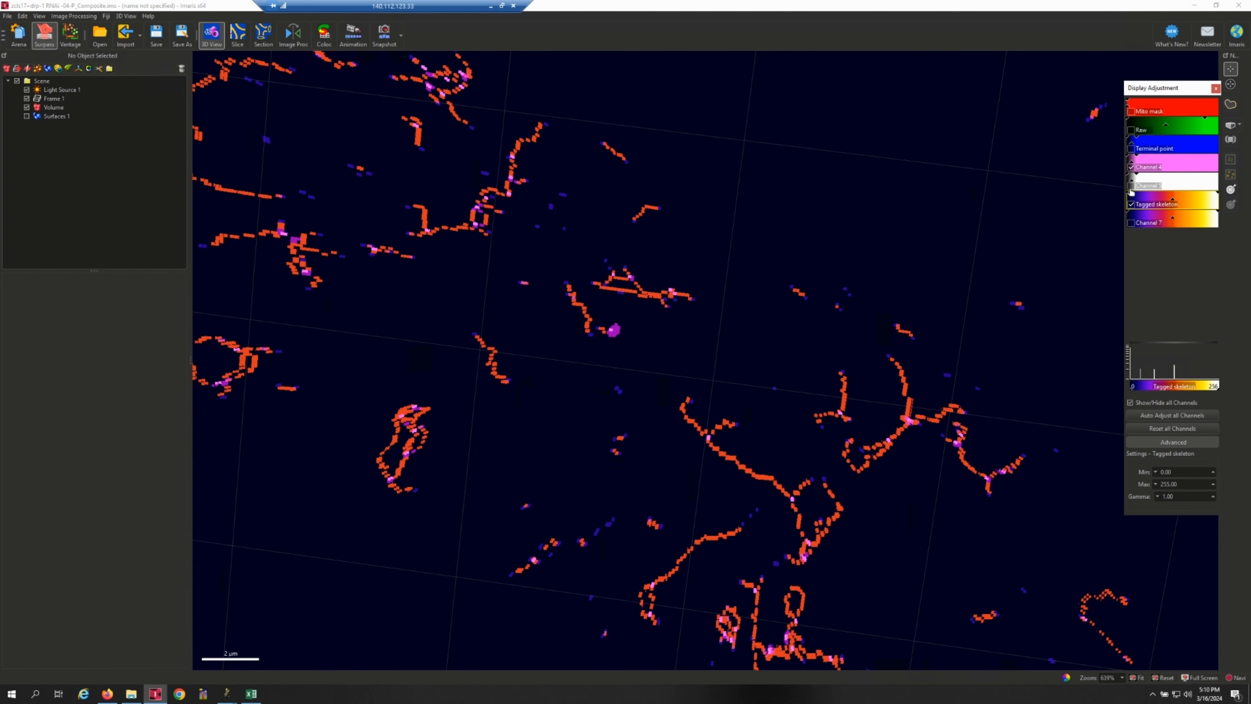
{"action": "left_click", "coordinate": [1131, 167]}
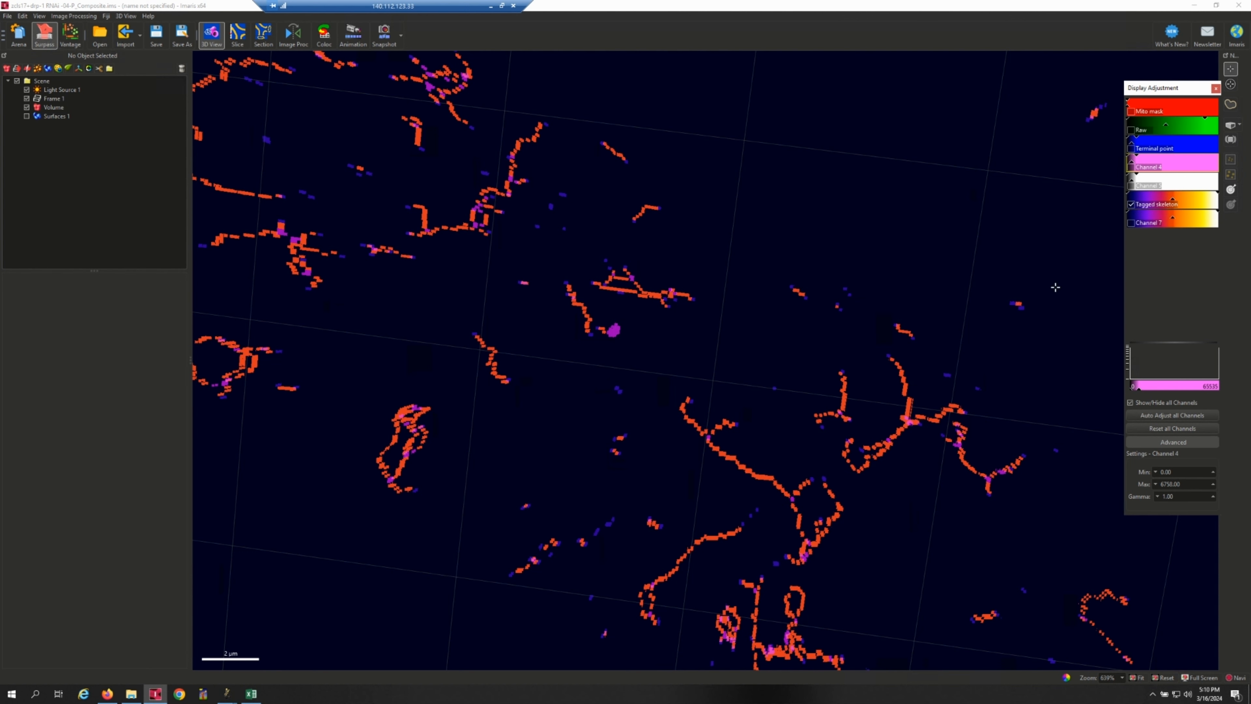
{"action": "left_click", "coordinate": [1133, 168]}
Rename Channel 4 as Junction in the image properties.
{"action": "left_click", "coordinate": [1142, 169]}
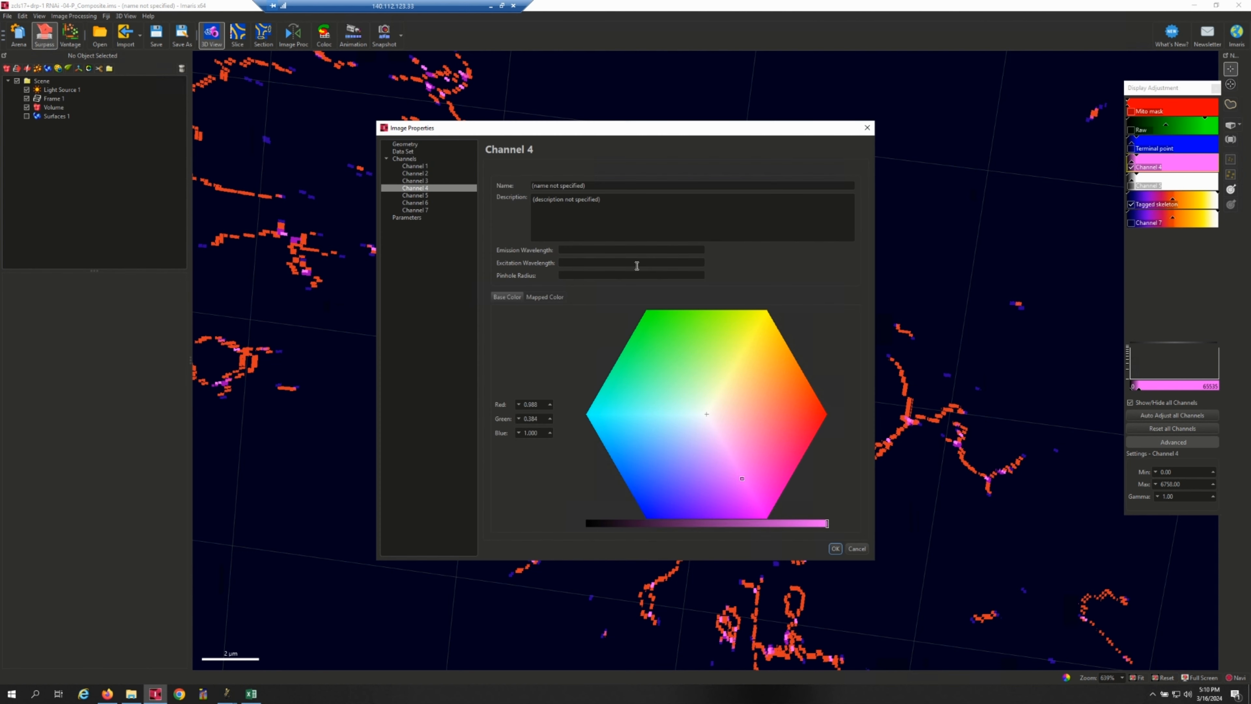
{"action": "left_click_drag", "start_coordinate": [602, 188], "coordinate": [437, 179]}
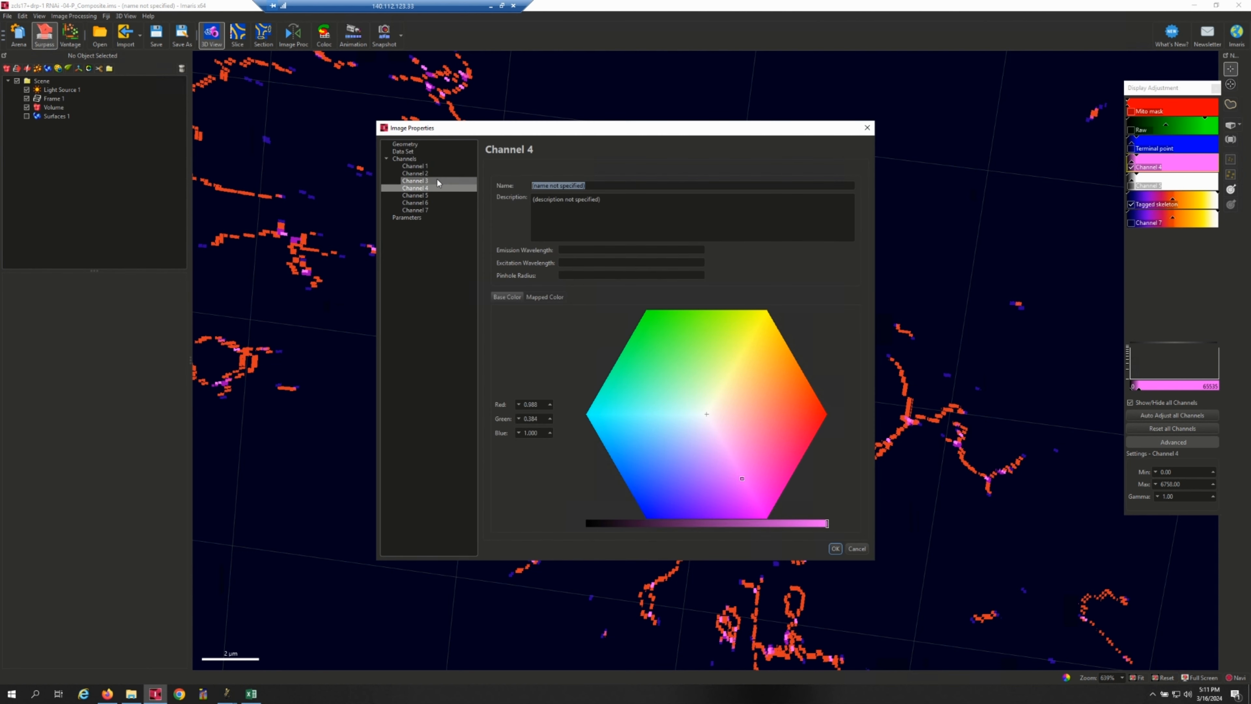
{"action": "type", "text": "Junction"}
{"action": "key", "text": "Return"}
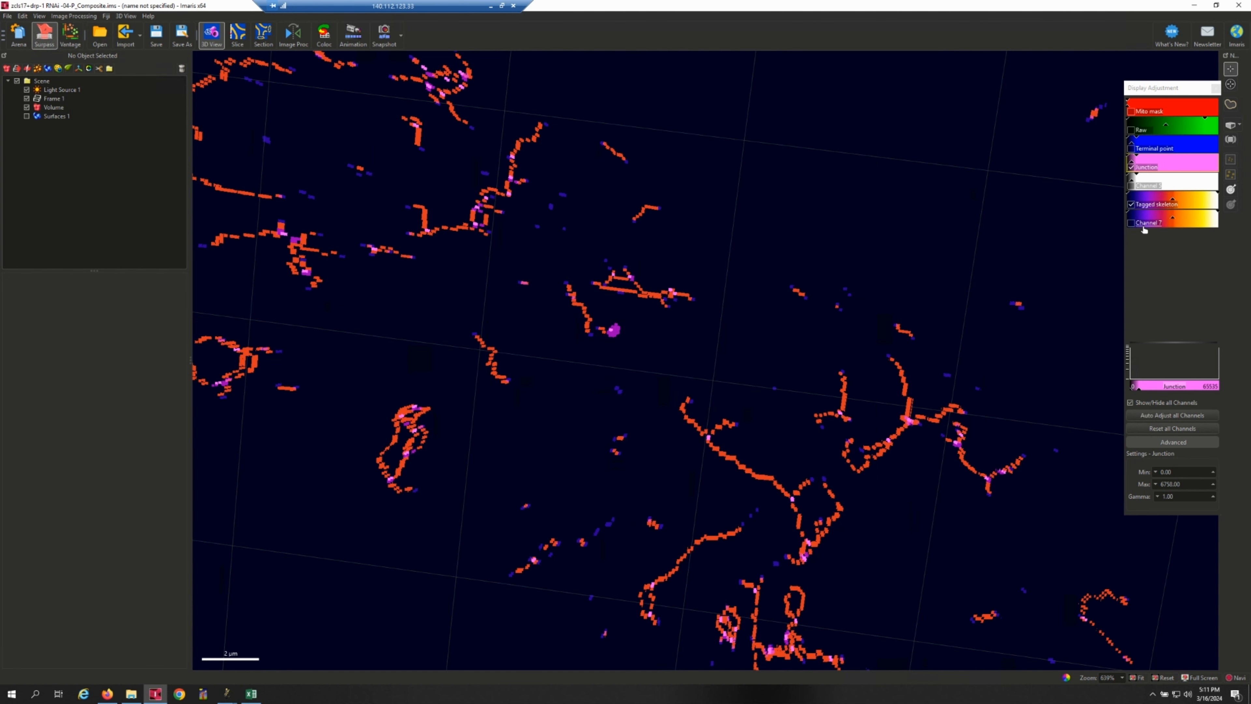
Hide the Junction channel, show Channel 5 over the skeleton, and rename Channel 5 as Branch center.
{"action": "left_click", "coordinate": [1131, 167]}
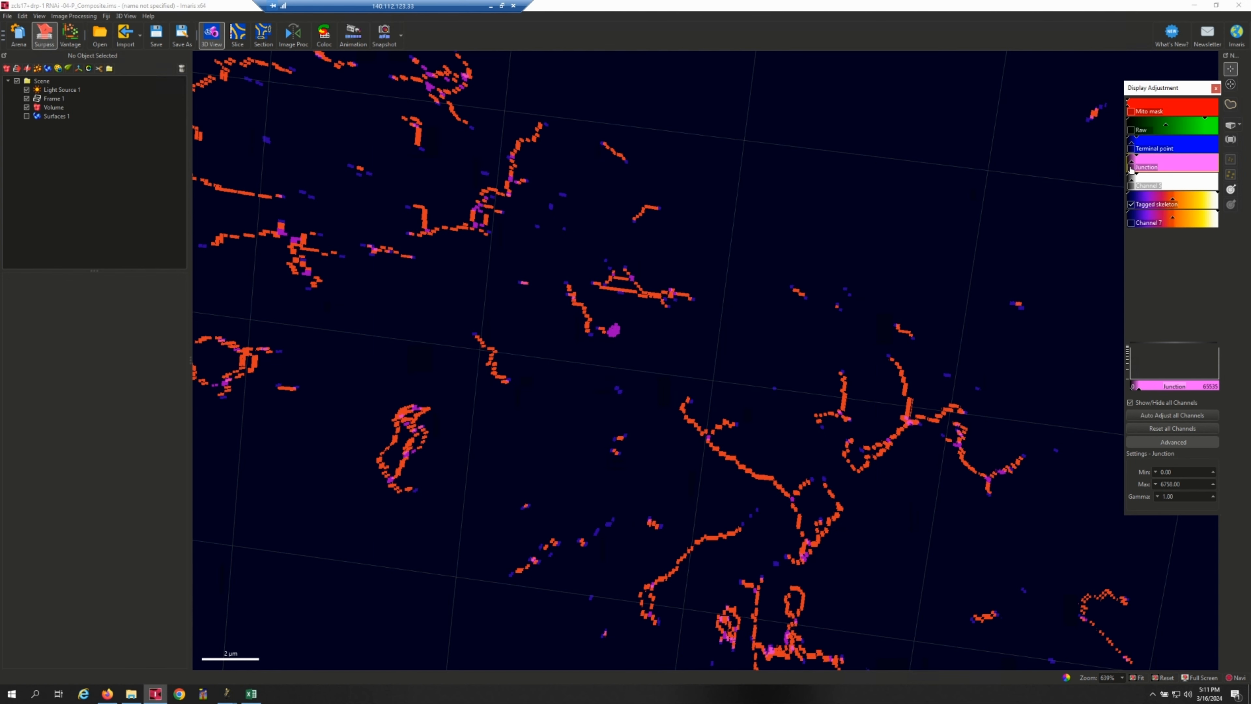
{"action": "left_click", "coordinate": [1132, 186]}
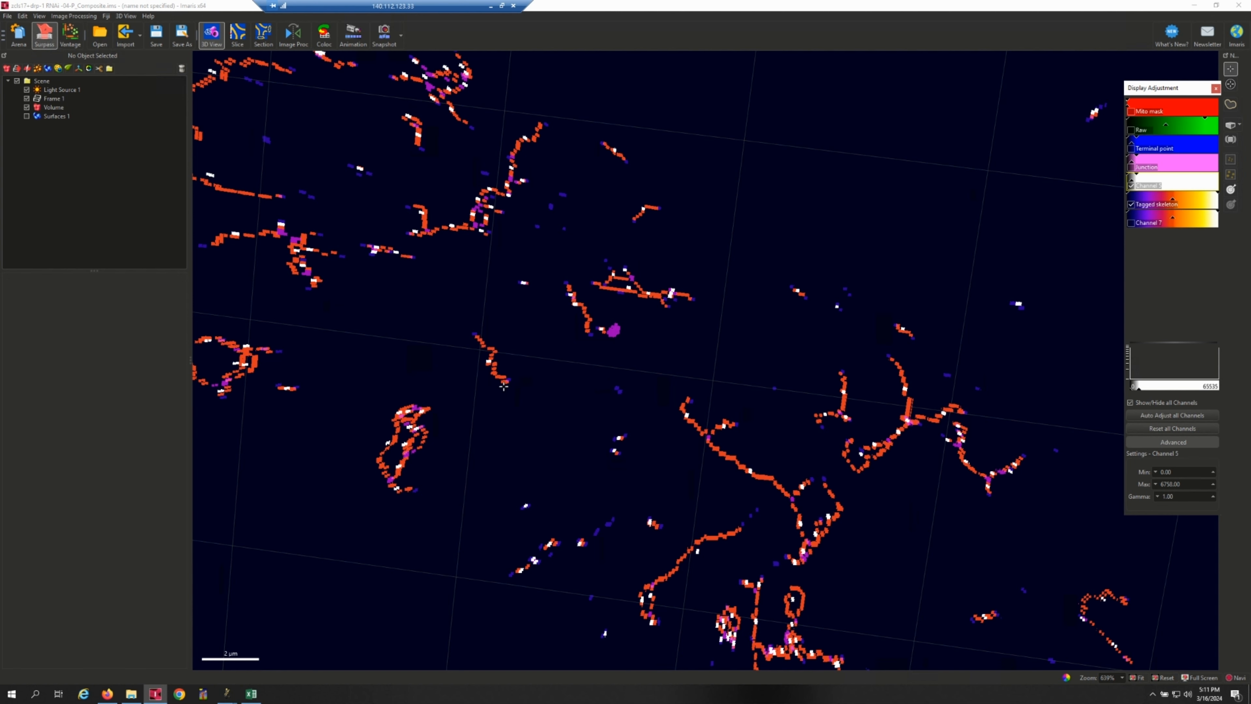
{"action": "double_click", "coordinate": [1149, 185]}
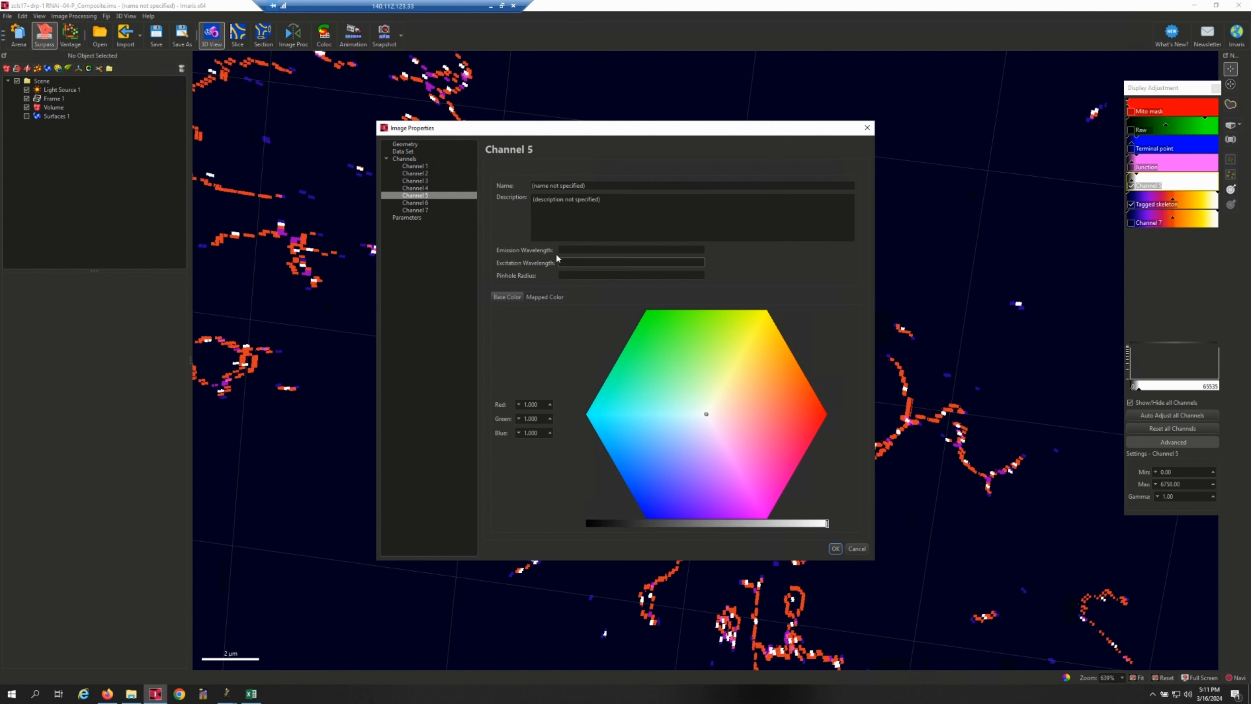
{"action": "type", "text": "Branch center"}
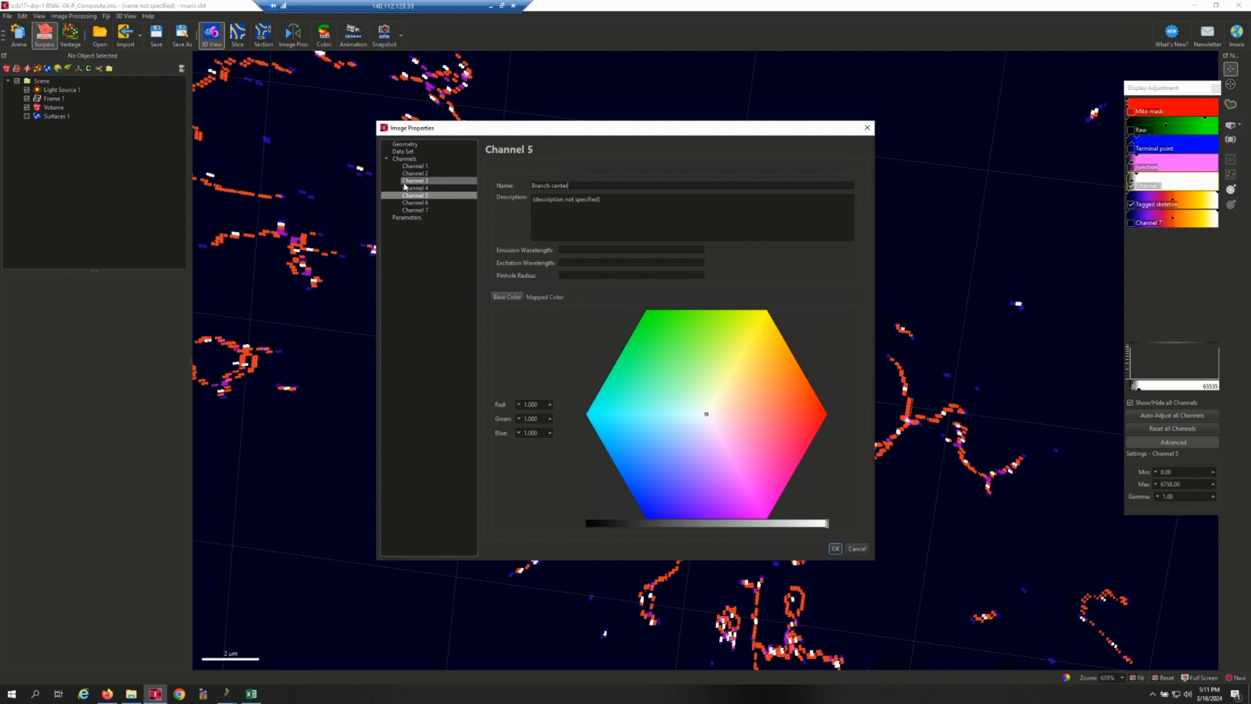
{"action": "key", "text": "Return"}
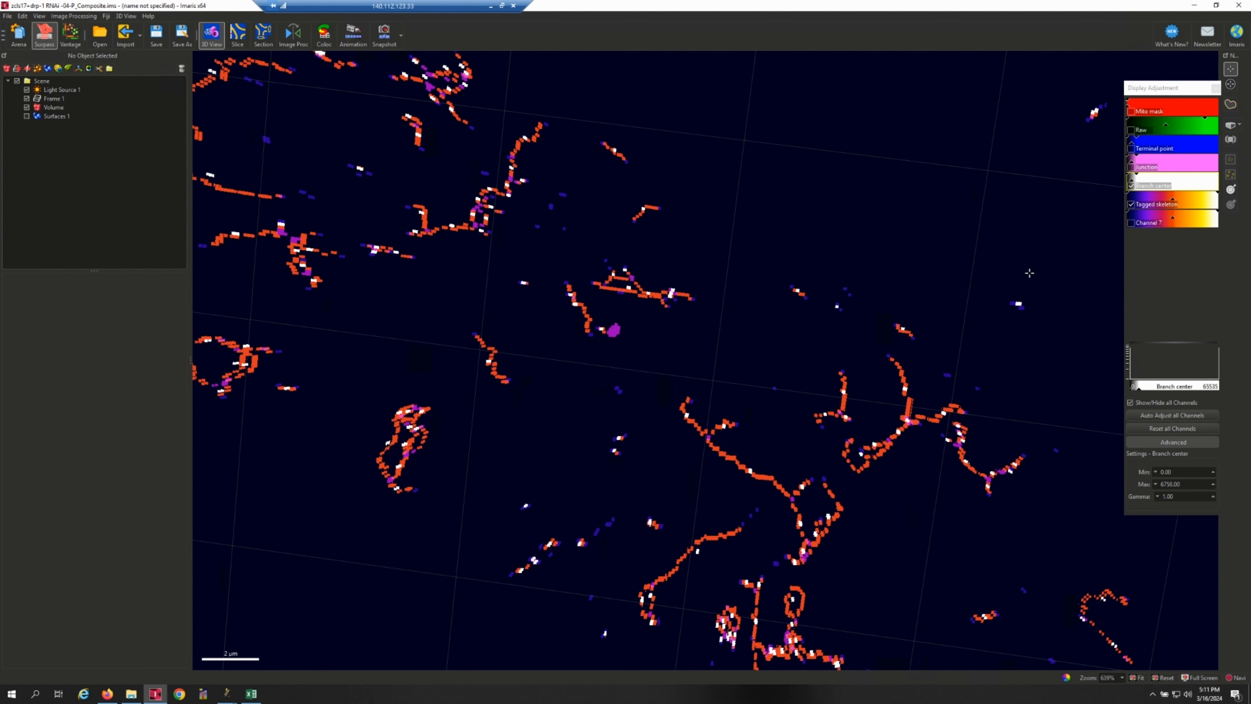
Hide the Tagged skeleton and Branch center channels and show only Channel 7.
{"action": "left_click", "coordinate": [1131, 204]}
{"action": "left_click", "coordinate": [1132, 186]}
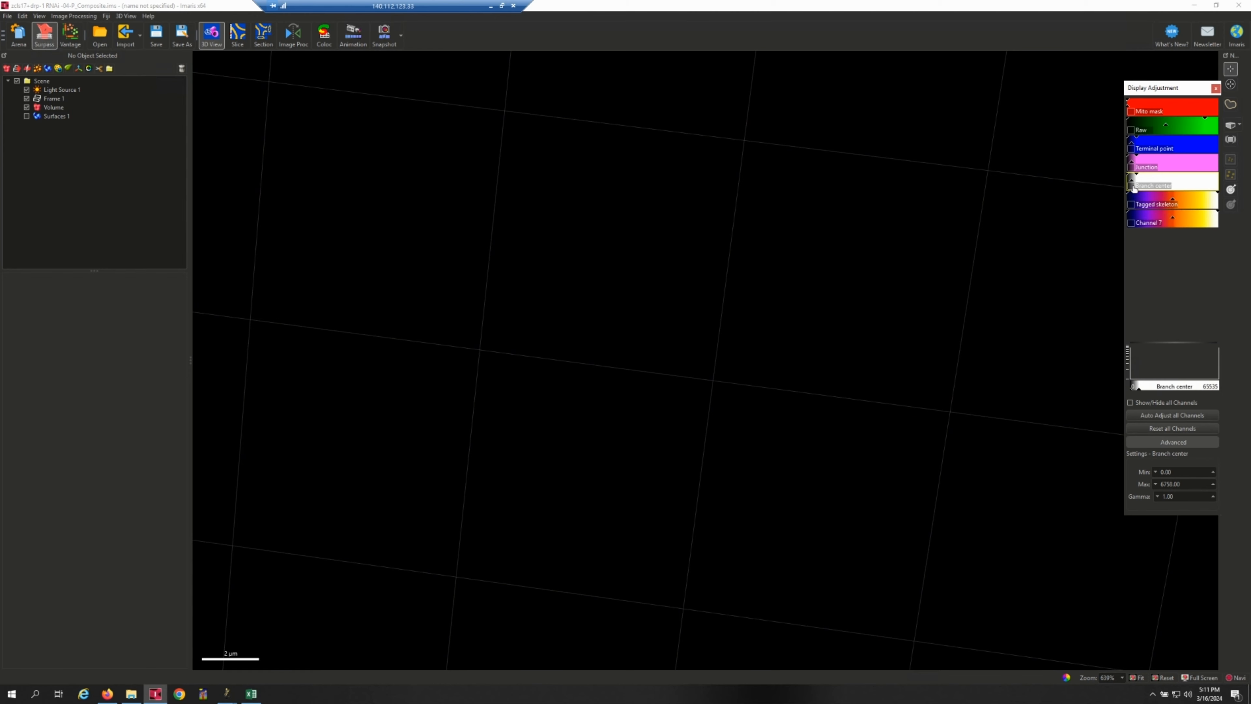
{"action": "left_click", "coordinate": [1148, 223]}
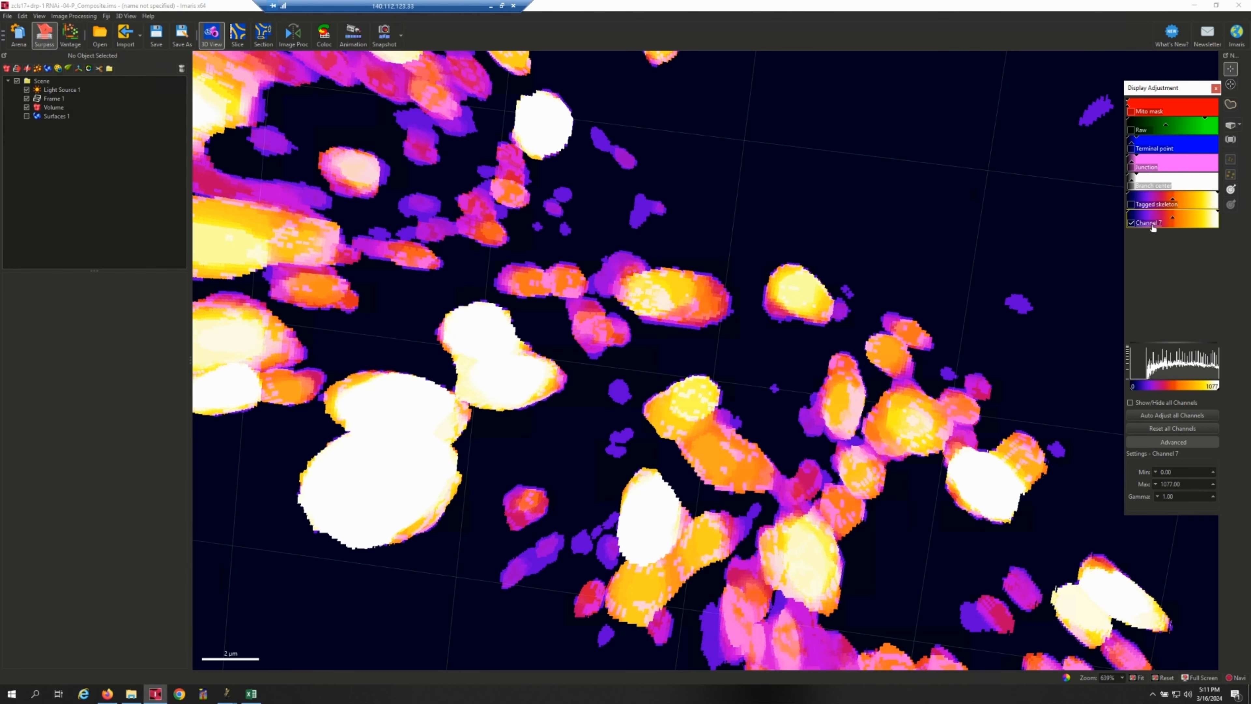
Switch Channel 7 from the mapped color table to its base color in the image properties.
{"action": "double_click", "coordinate": [1151, 223]}
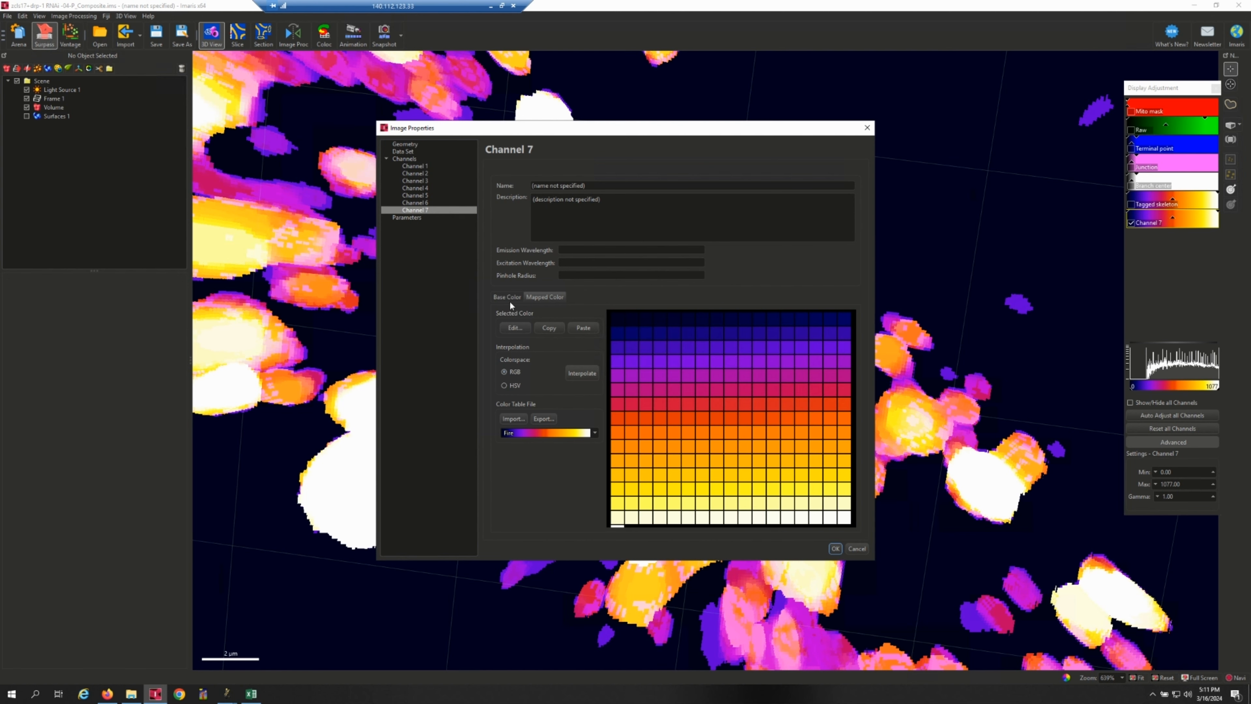
{"action": "left_click", "coordinate": [510, 300]}
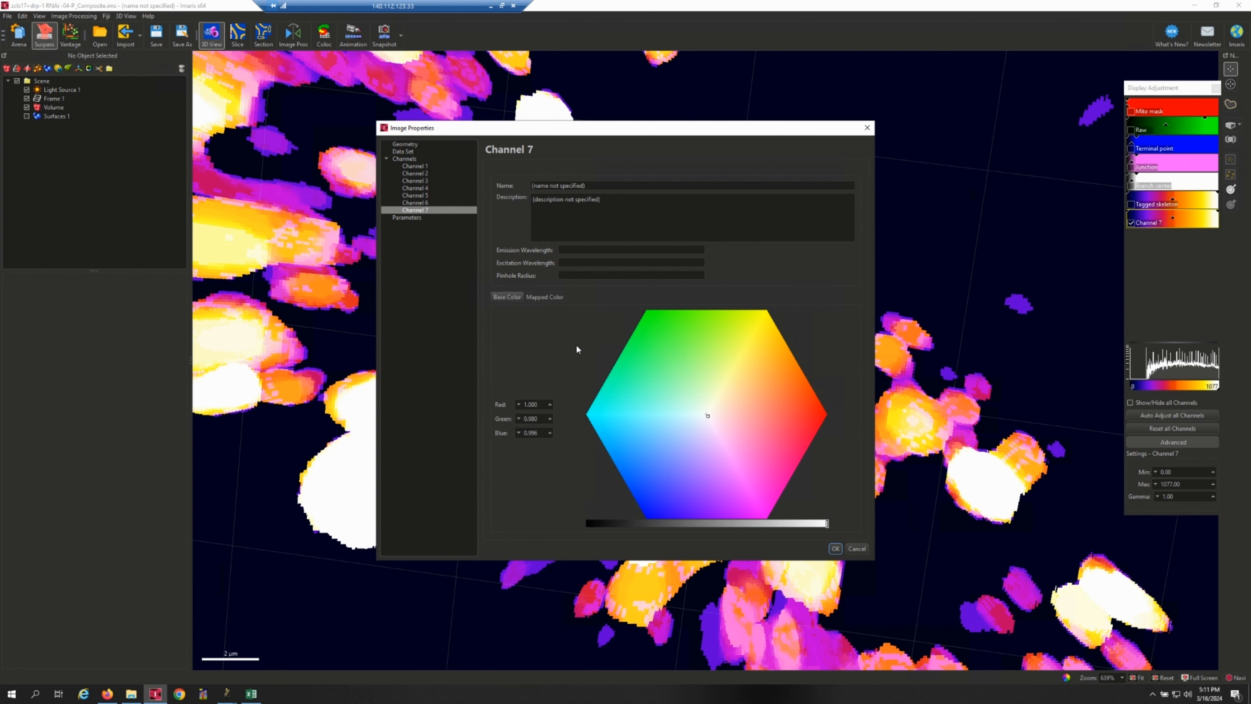
{"action": "left_click", "coordinate": [836, 549]}
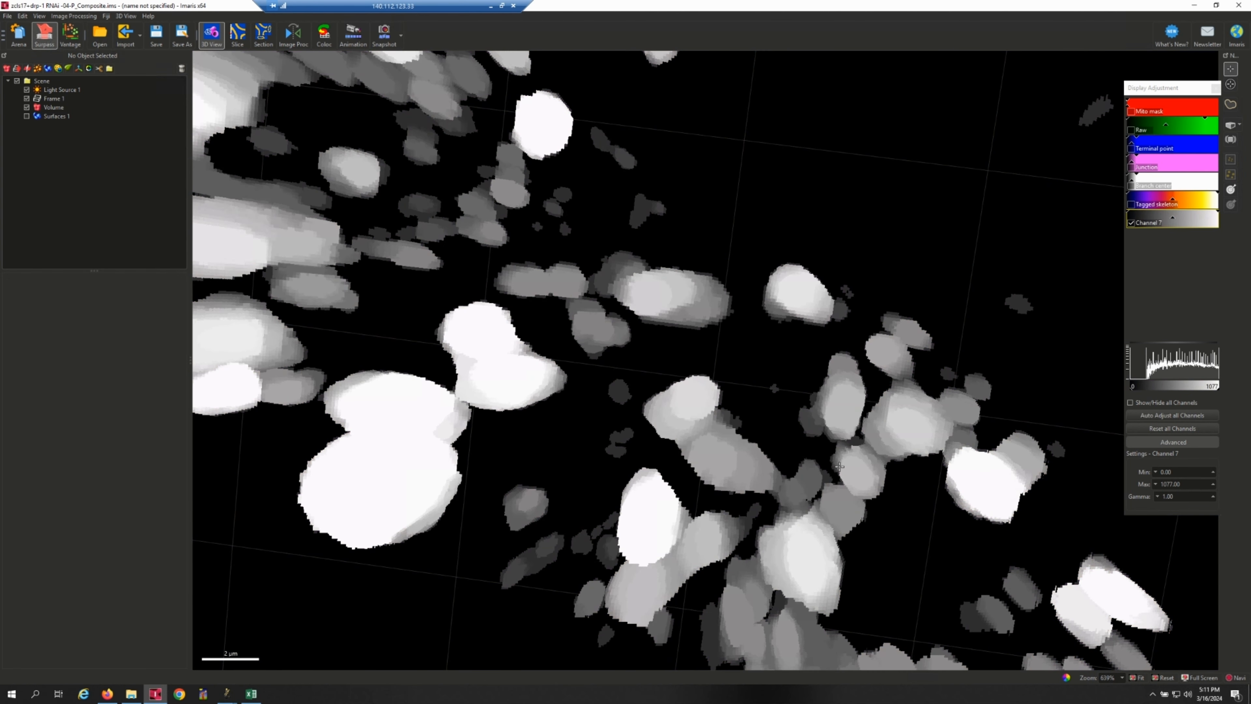
Apply the Fire mapped color table to Channel 7 and rename the channel as Thickness.
{"action": "left_click", "coordinate": [1148, 225]}
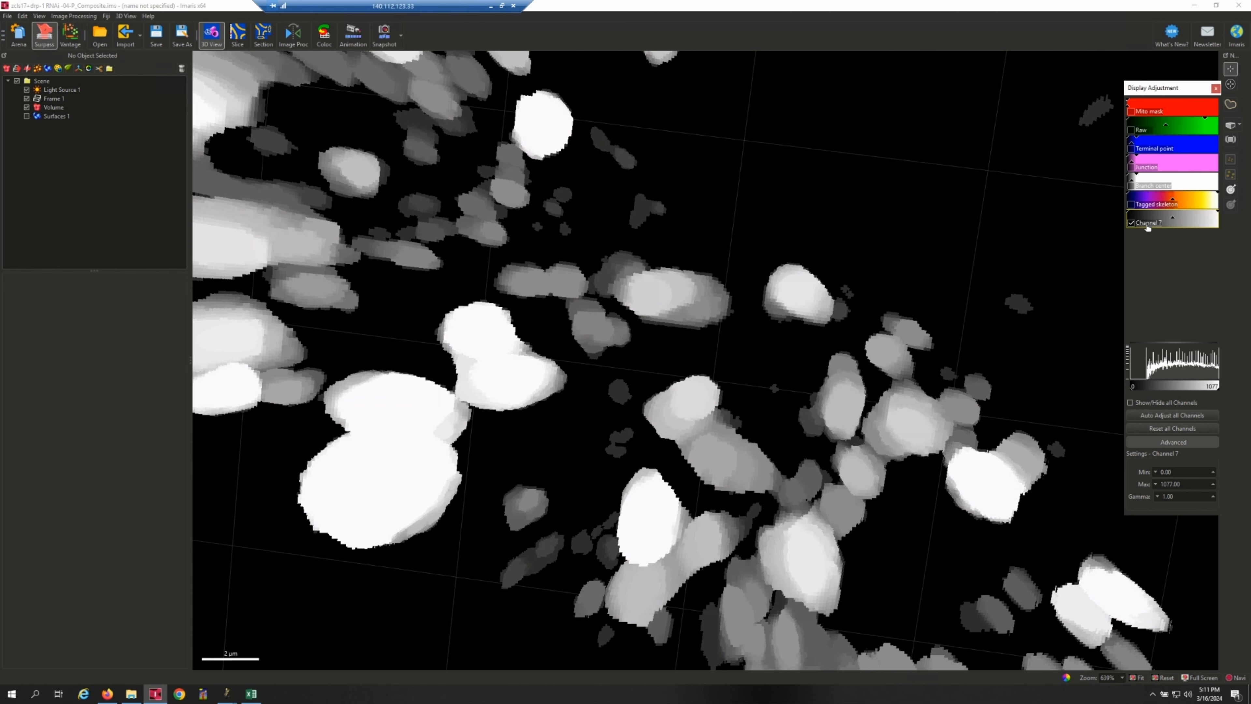
{"action": "left_click", "coordinate": [544, 297]}
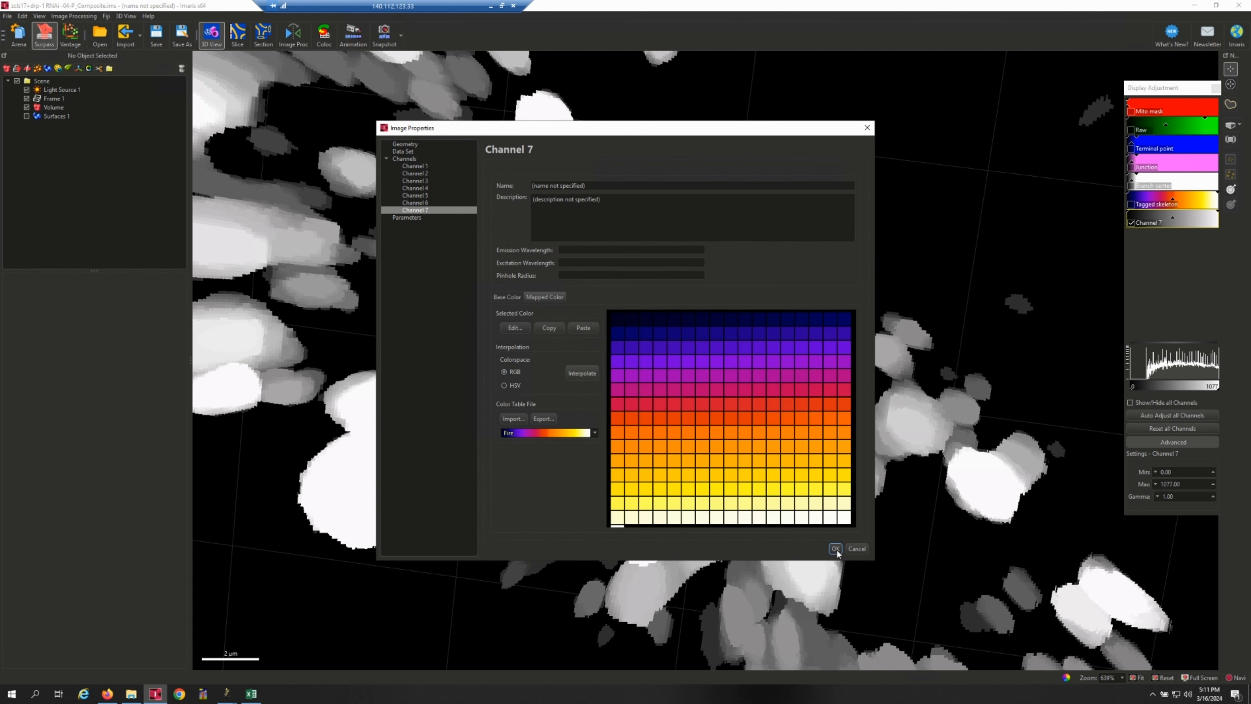
{"action": "triple_click", "coordinate": [594, 186]}
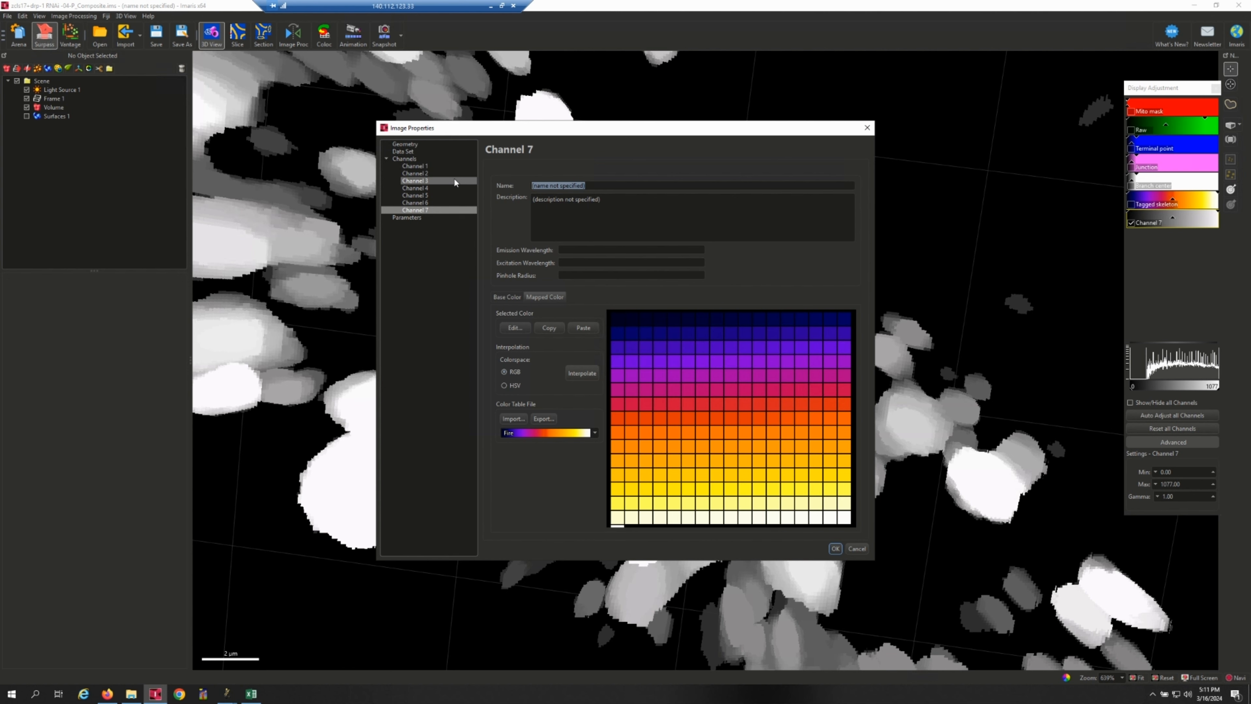
{"action": "type", "text": "T"}
{"action": "type", "text": "hich"}
{"action": "type", "text": "ness"}
{"action": "key", "text": "Return"}
Switch the 3D view camera to orthogonal projection and inspect the color-coded Thickness map across the whole sample.
{"action": "scroll", "coordinate": [691, 228], "scroll_direction": "down", "scroll_amount": 2}
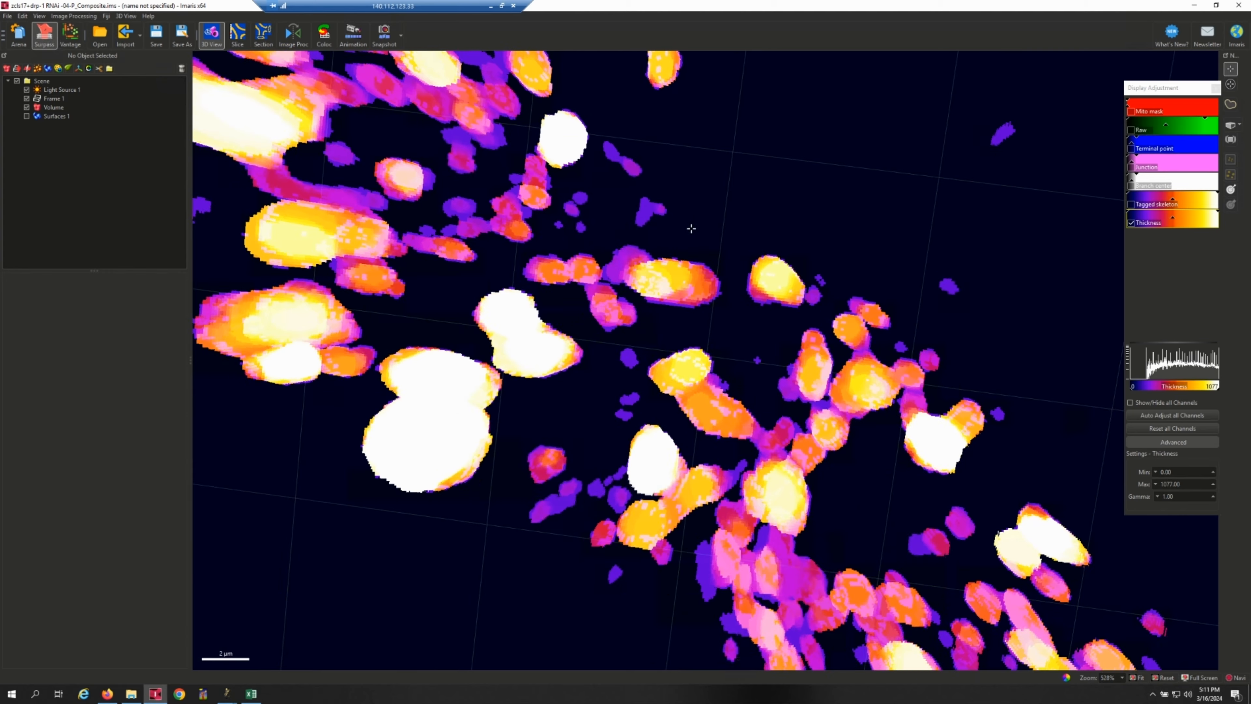
{"action": "scroll", "coordinate": [691, 228], "scroll_direction": "down", "scroll_amount": 3}
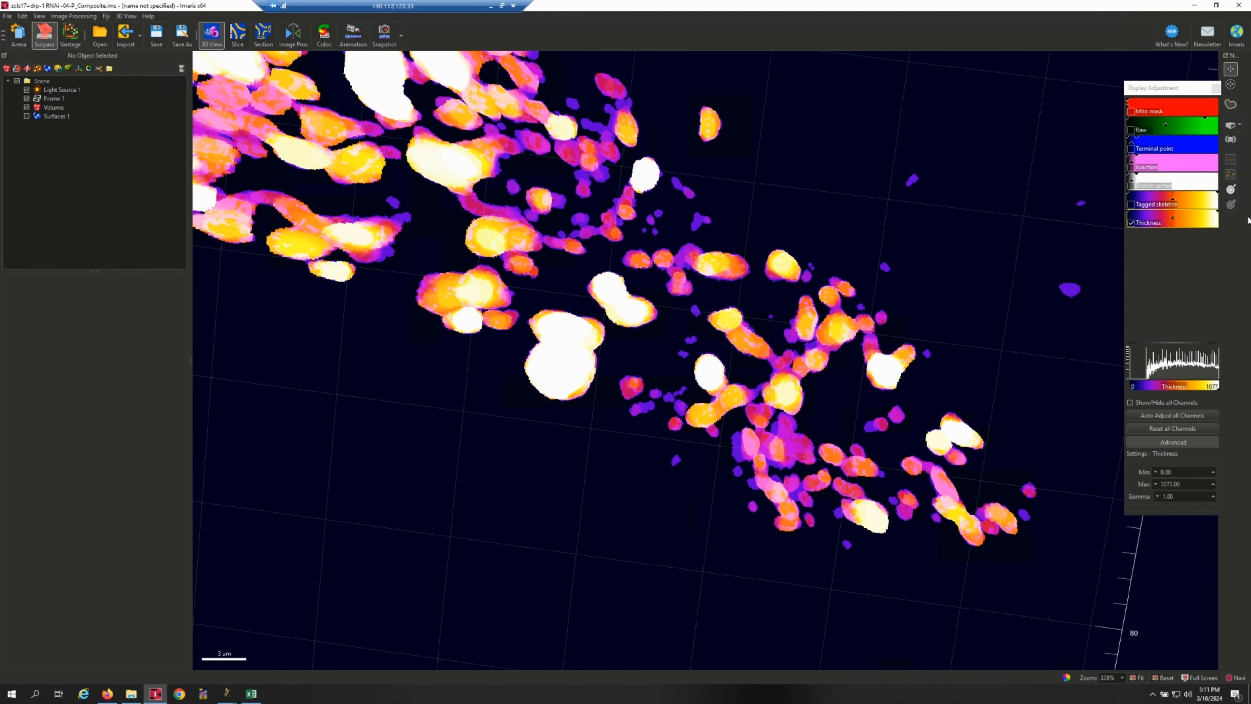
{"action": "left_click_drag", "start_coordinate": [1215, 212], "coordinate": [1243, 207]}
{"action": "scroll", "coordinate": [696, 270], "scroll_direction": "down", "scroll_amount": 1}
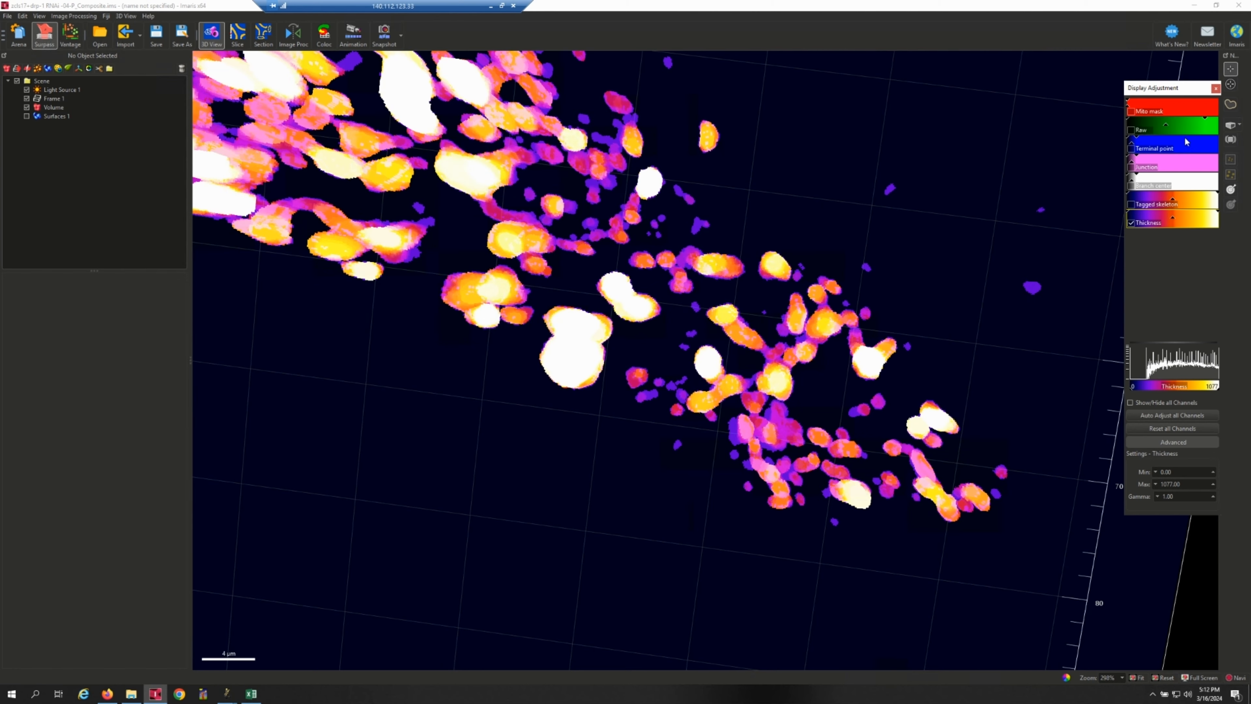
{"action": "left_click", "coordinate": [1237, 125]}
{"action": "left_click", "coordinate": [1229, 140]}
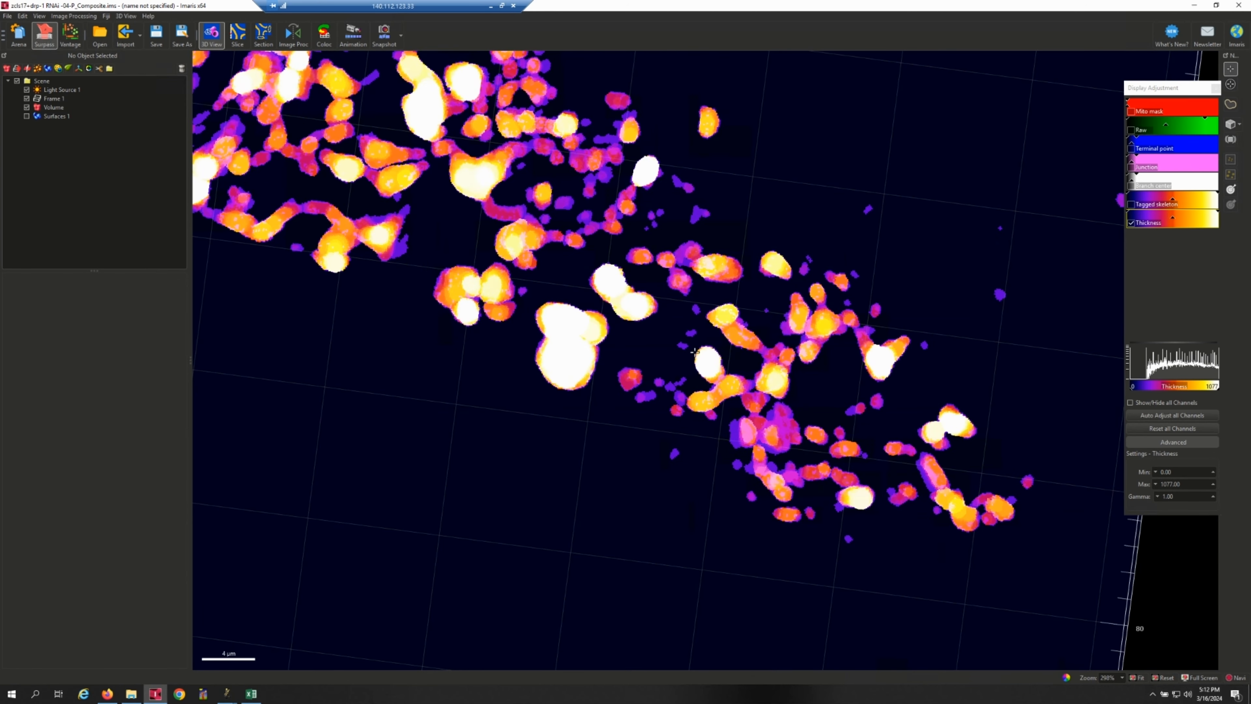
{"action": "scroll", "coordinate": [714, 259], "scroll_direction": "down", "scroll_amount": 4}
{"action": "left_click_drag", "start_coordinate": [713, 259], "coordinate": [663, 283]}
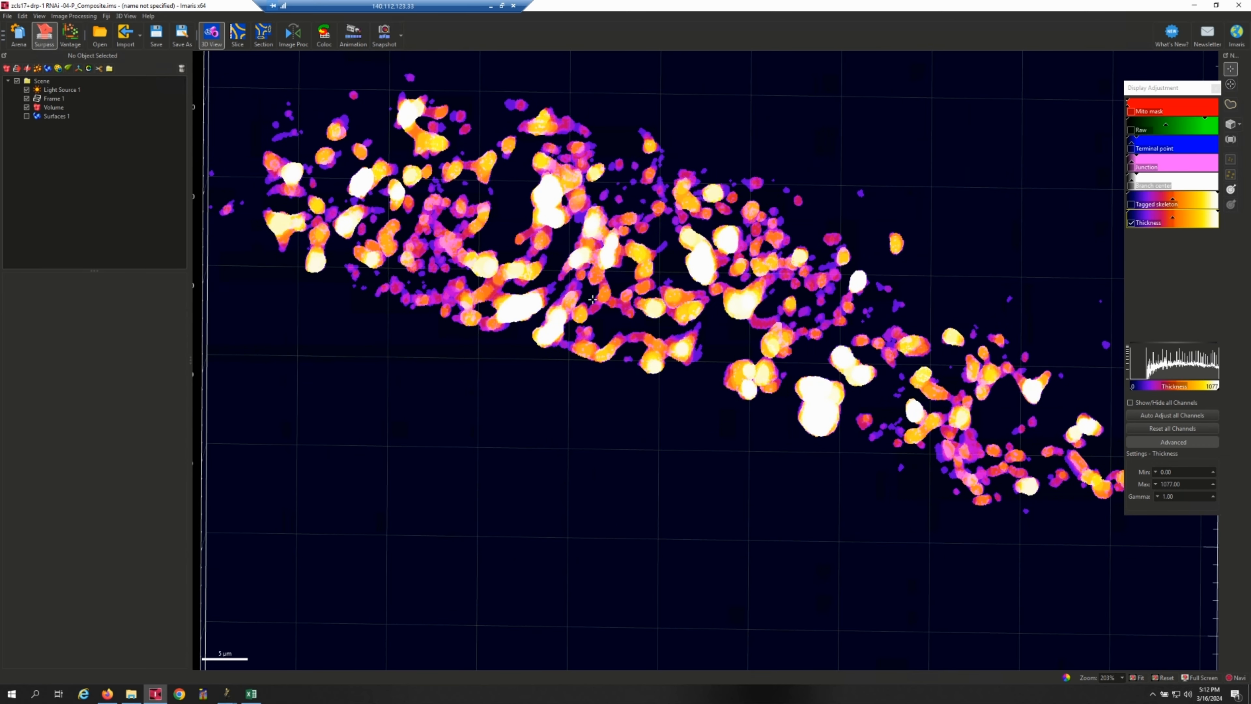
Hide the Thickness channel, show the Raw and Tagged skeleton channels together, and inspect their overlay from slightly different positions.
{"action": "left_click", "coordinate": [1131, 223]}
{"action": "left_click", "coordinate": [1131, 130]}
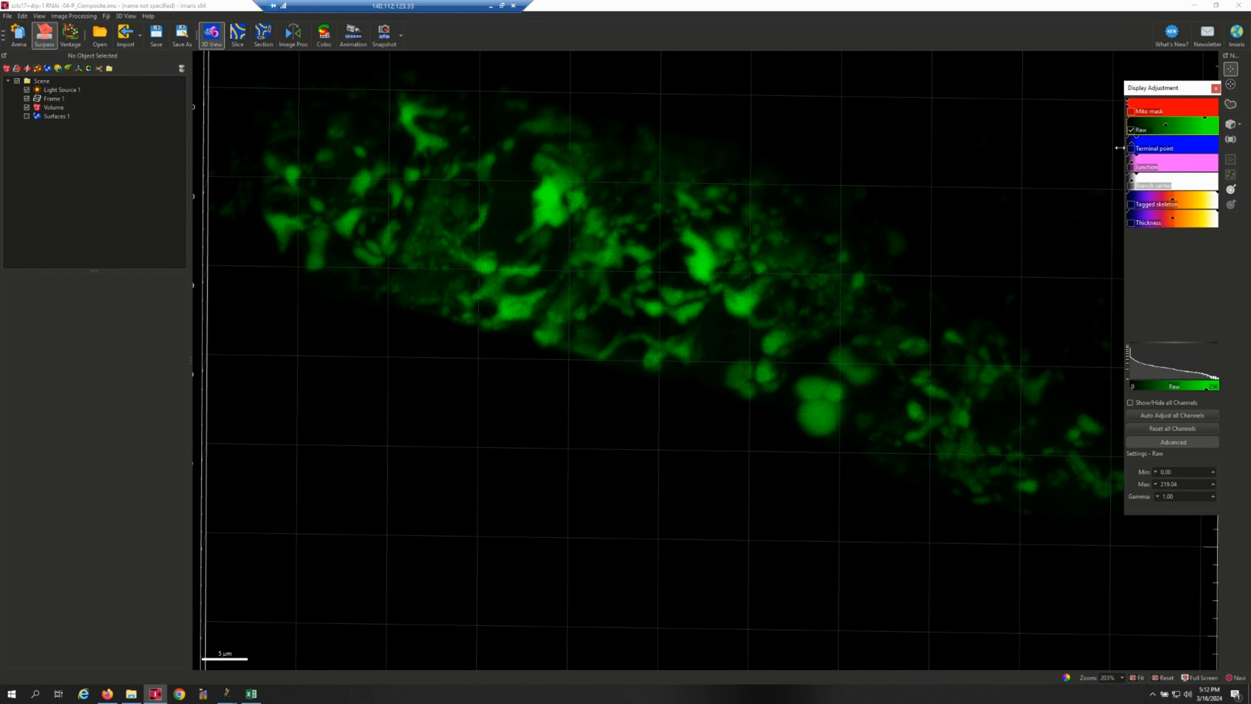
{"action": "left_click", "coordinate": [1131, 205]}
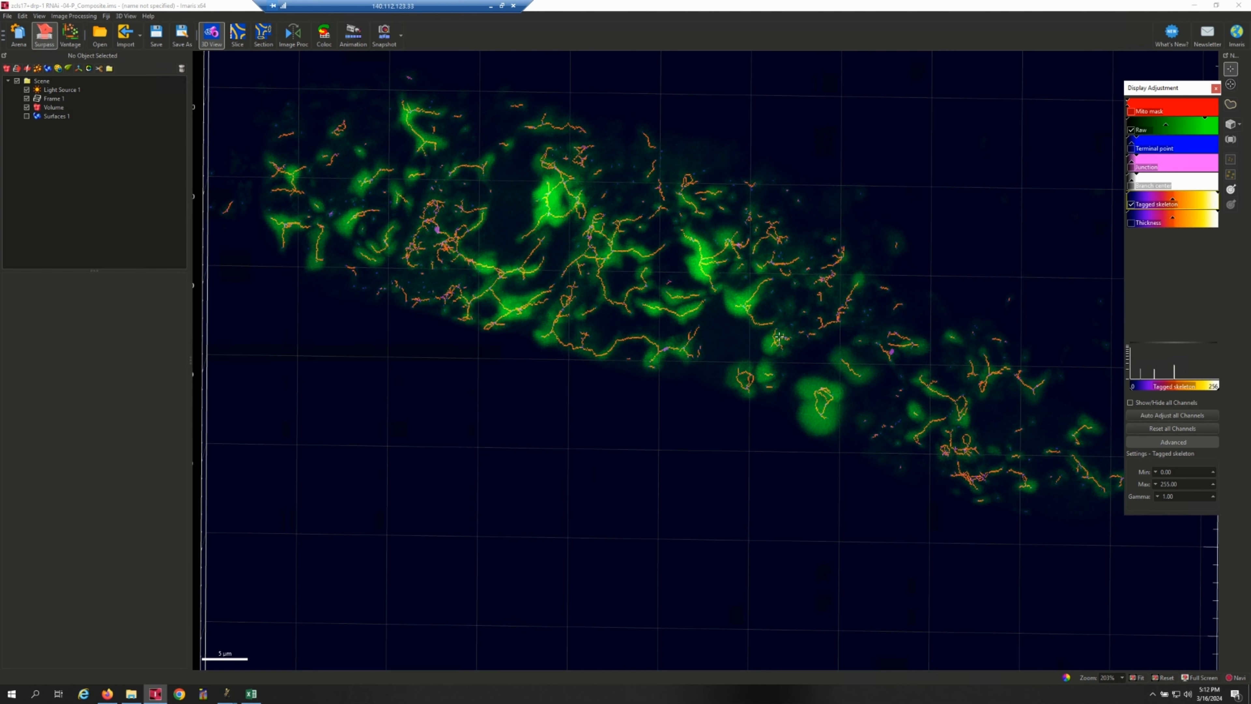
{"action": "left_click_drag", "start_coordinate": [779, 337], "coordinate": [744, 340]}
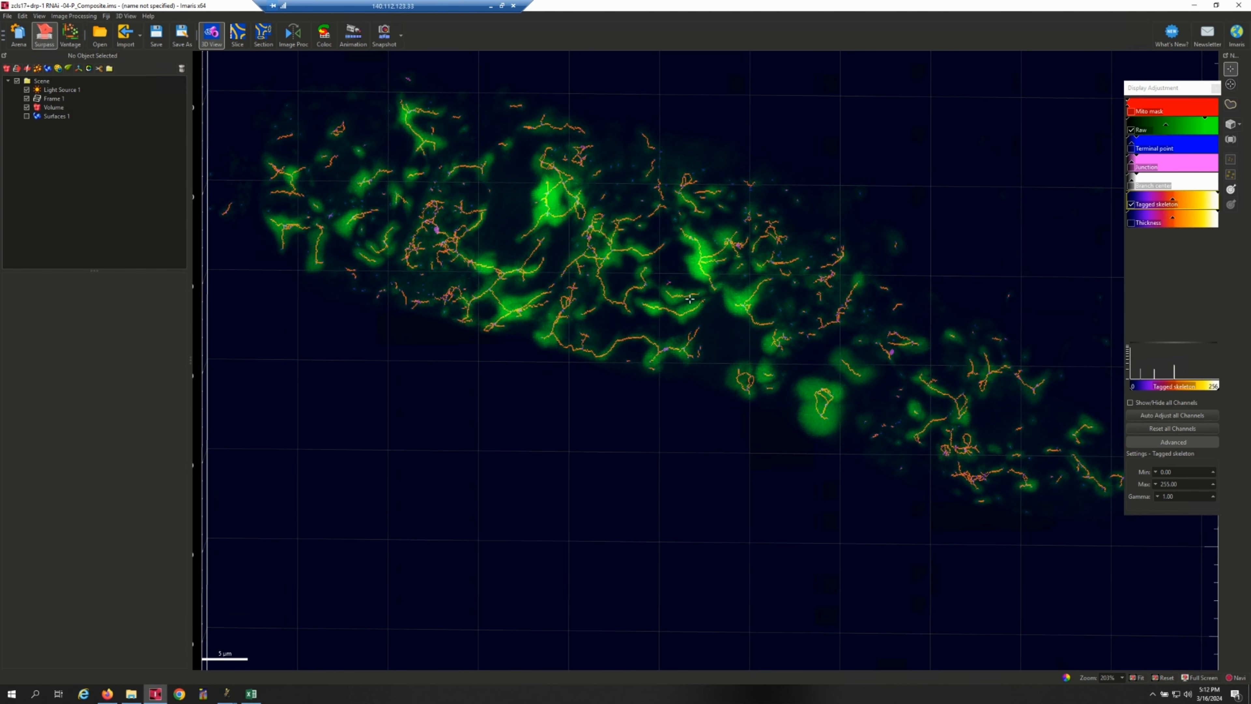
{"action": "left_click_drag", "start_coordinate": [690, 299], "coordinate": [806, 376]}
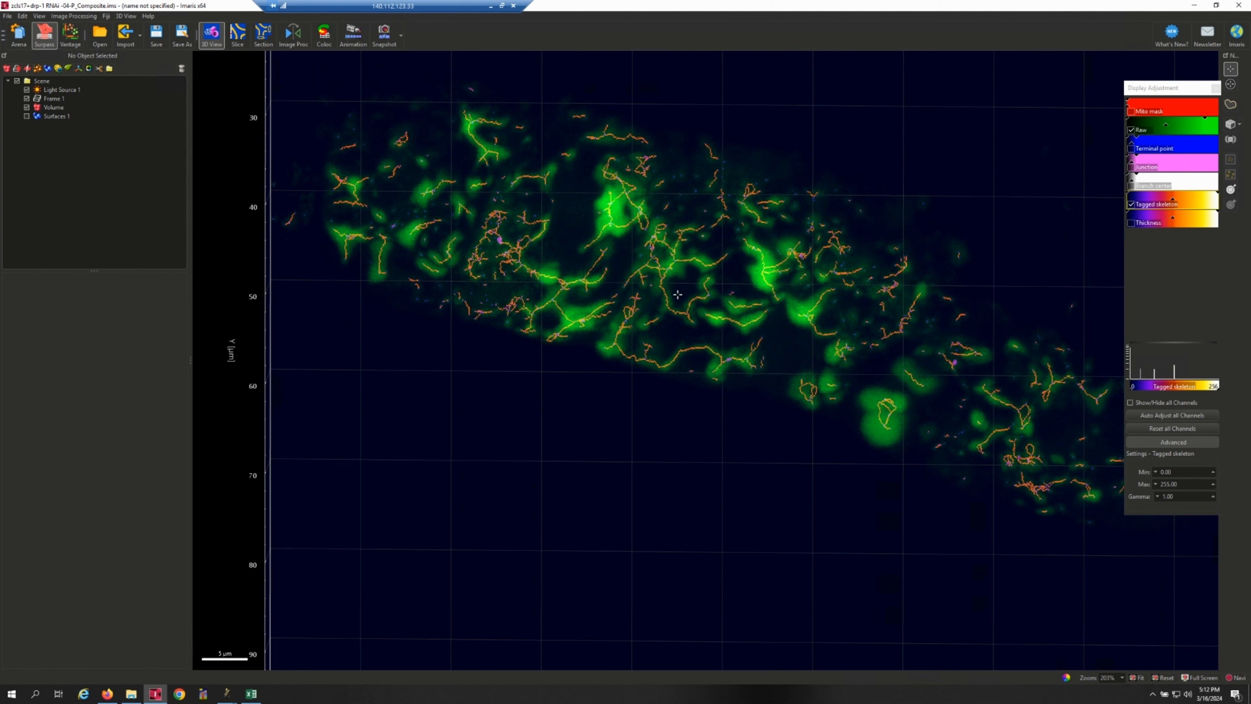
{"action": "left_click_drag", "start_coordinate": [679, 296], "coordinate": [715, 308]}
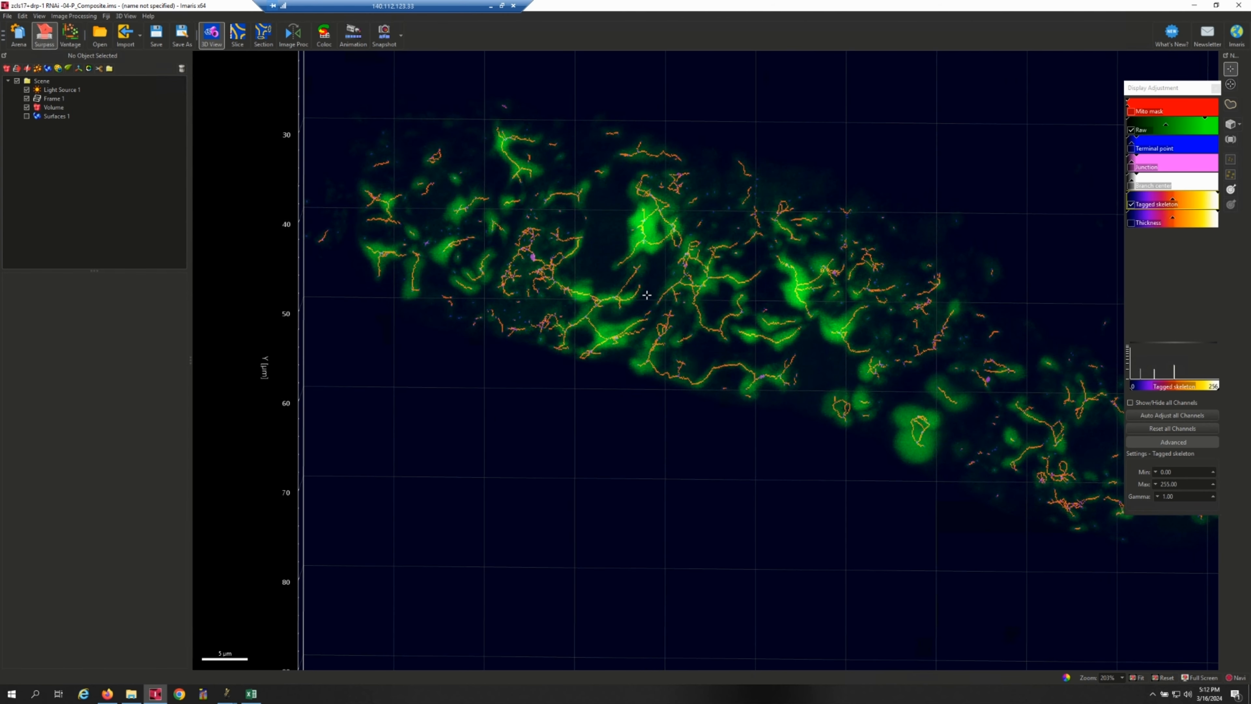
Switch to the Excel results table and select the full row of the mitochondrion with index 2.
{"action": "right_click_drag", "start_coordinate": [740, 290], "coordinate": [783, 317]}
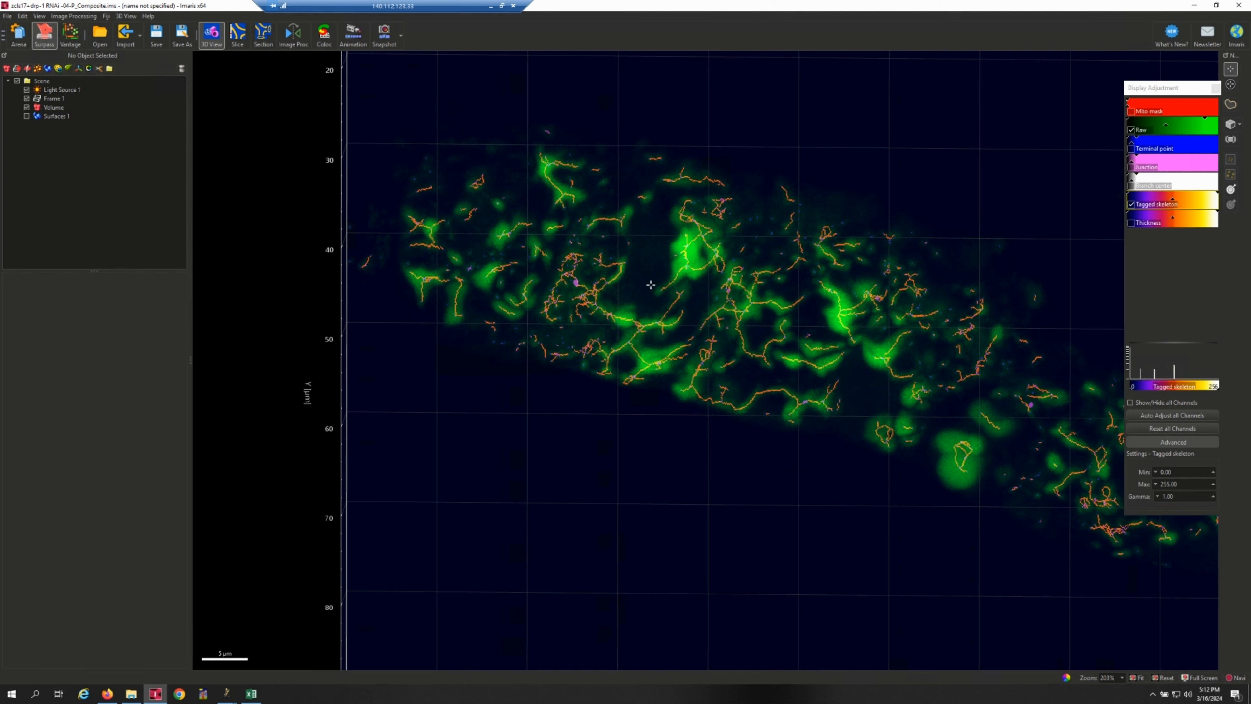
{"action": "left_click", "coordinate": [251, 694]}
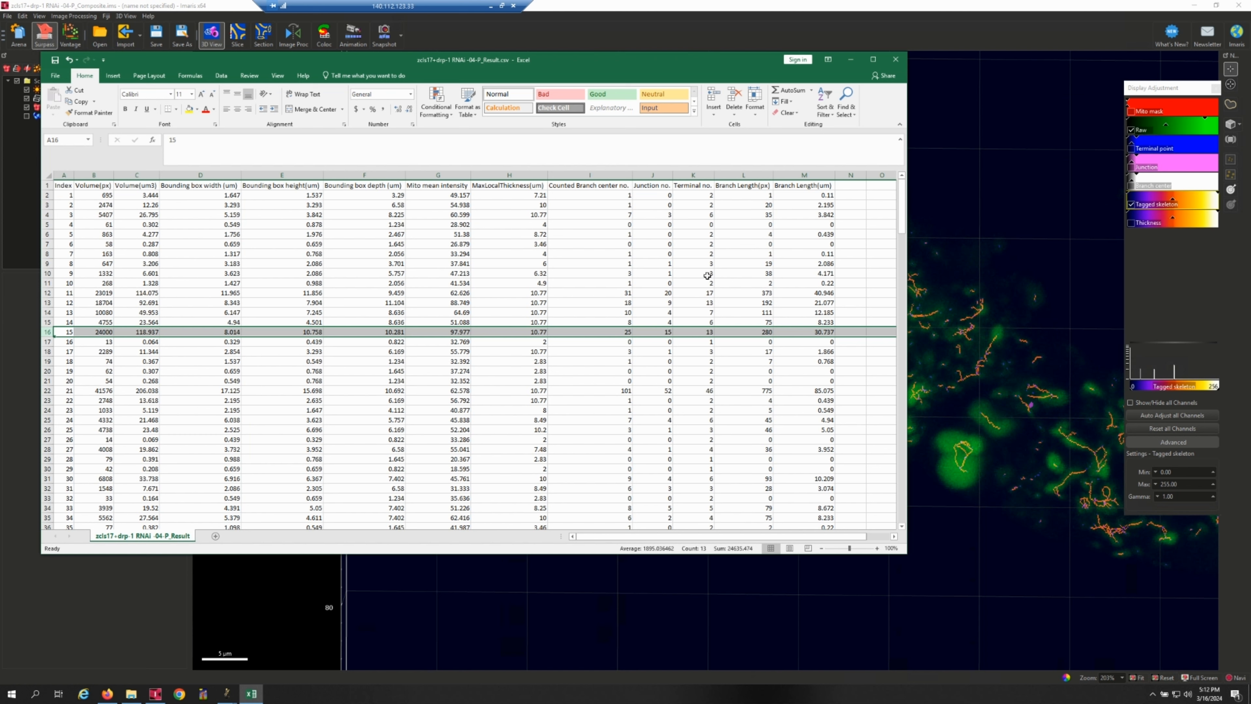
{"action": "left_click", "coordinate": [618, 204]}
{"action": "left_click", "coordinate": [47, 204]}
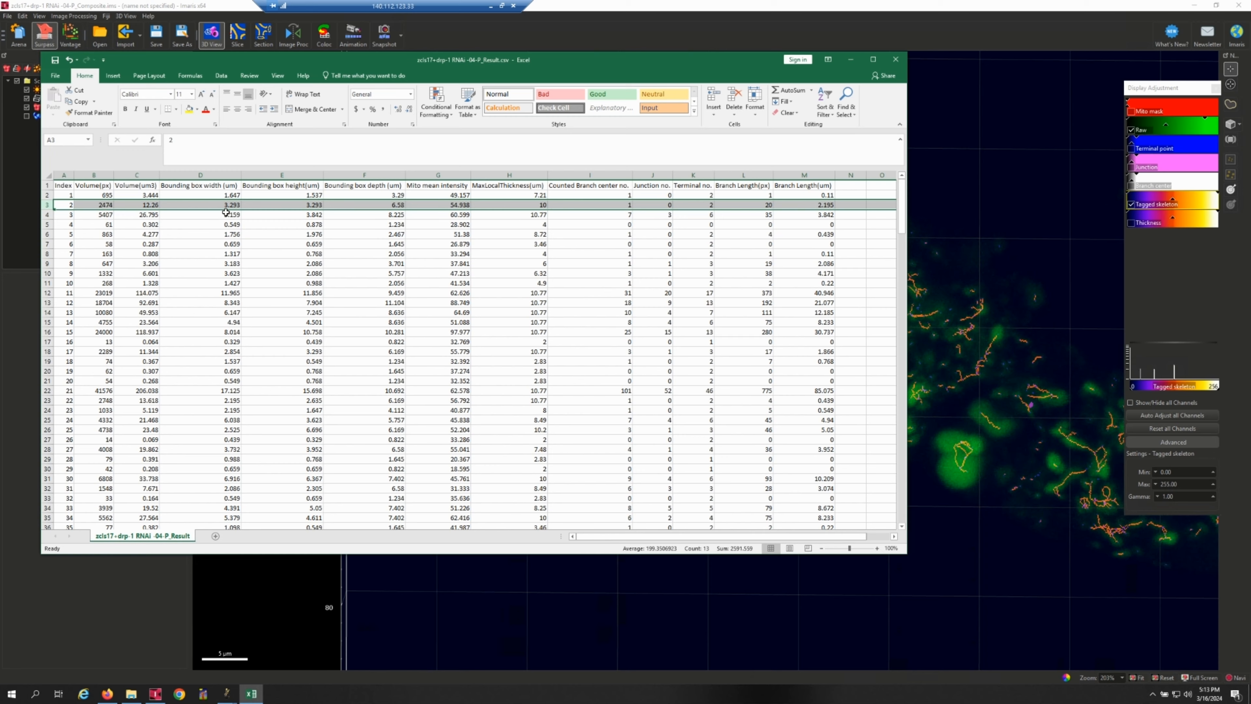
Return to Imaris, add a new Surfaces object, and display Mito mask instead of Tagged skeleton with a display maximum of about 203.
{"action": "left_click", "coordinate": [184, 16]}
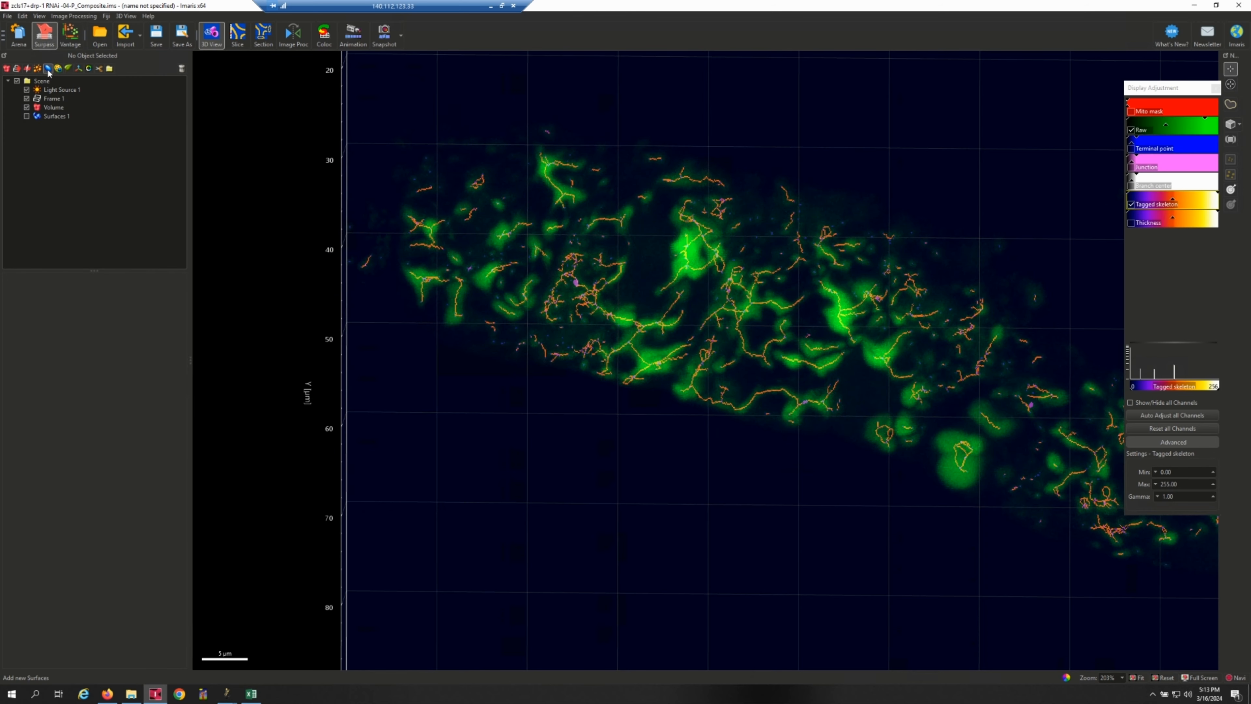
{"action": "left_click", "coordinate": [48, 69]}
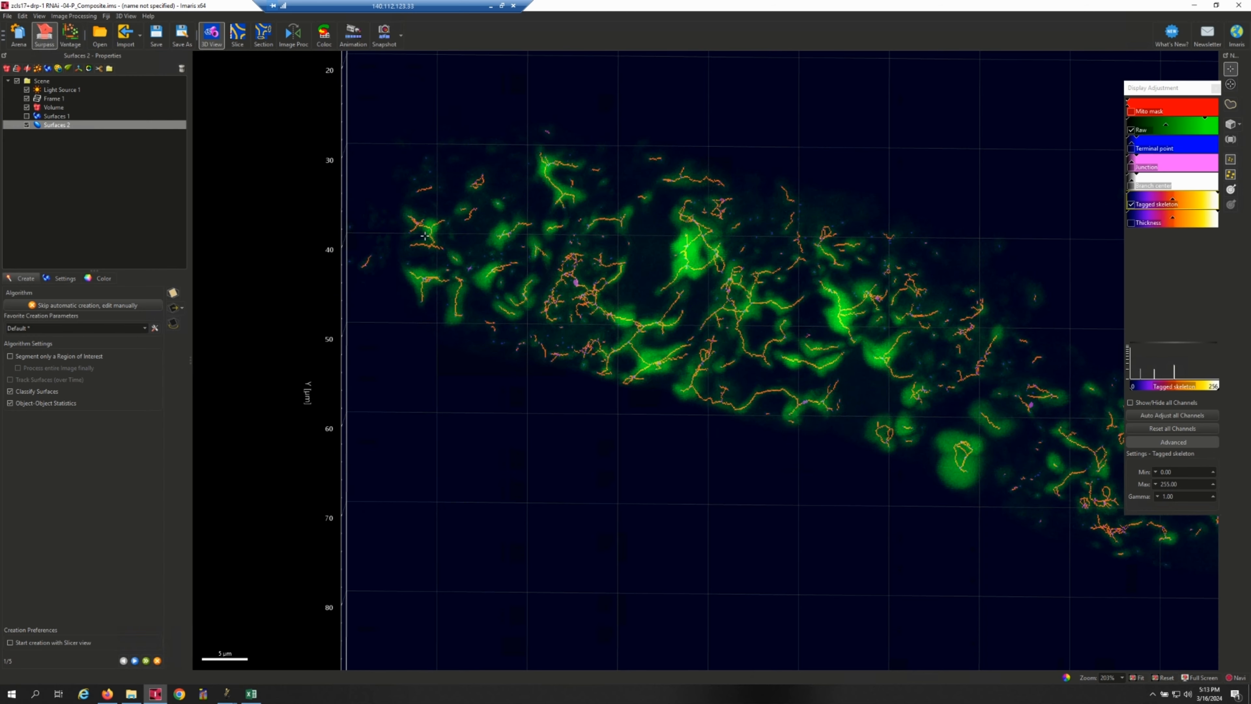
{"action": "left_click", "coordinate": [1131, 112]}
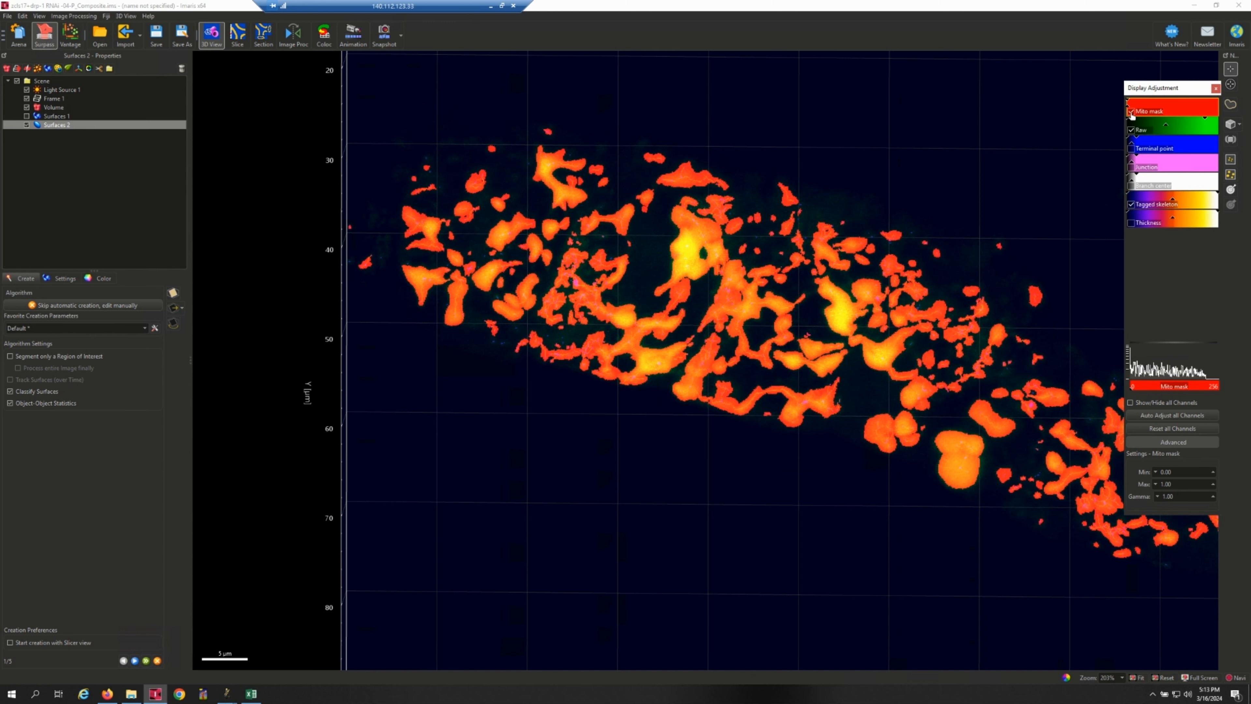
{"action": "left_click", "coordinate": [1132, 204]}
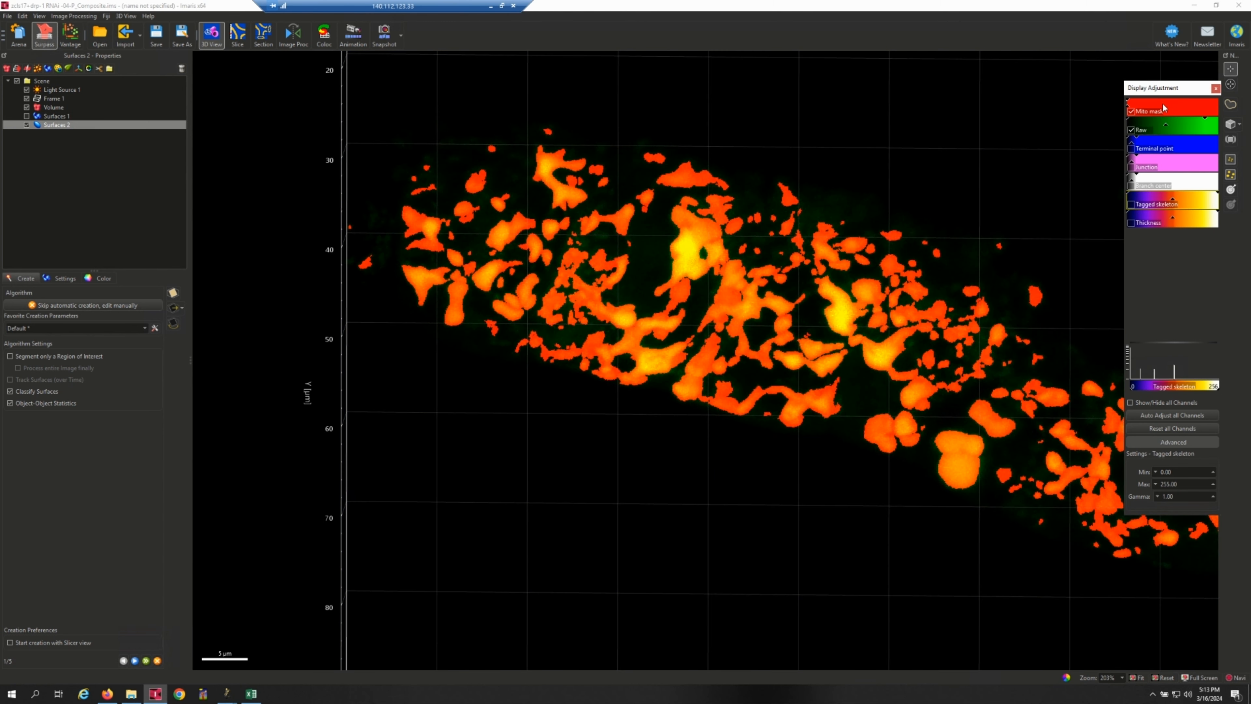
{"action": "left_click_drag", "start_coordinate": [1133, 105], "coordinate": [1199, 100]}
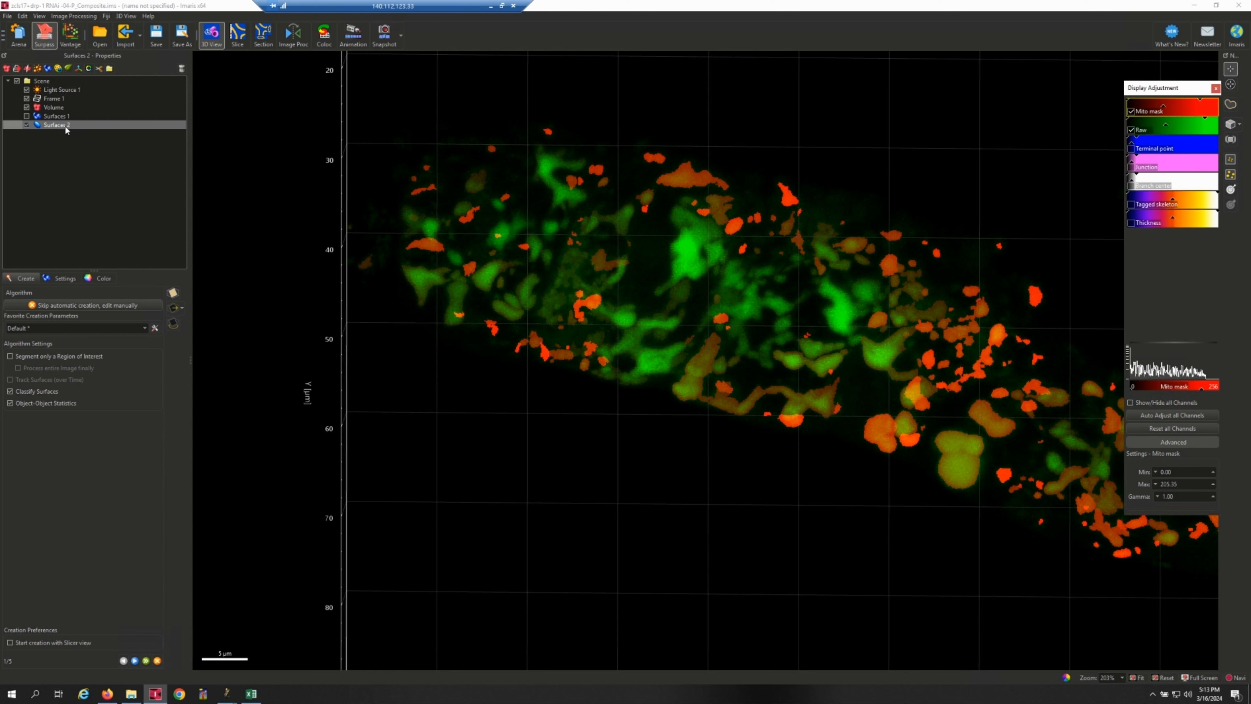
Set up the surface creation on Channel 1 - Mito mask without surface classification, object-object statistics or smoothing, using absolute intensity thresholding.
{"action": "left_click", "coordinate": [9, 391]}
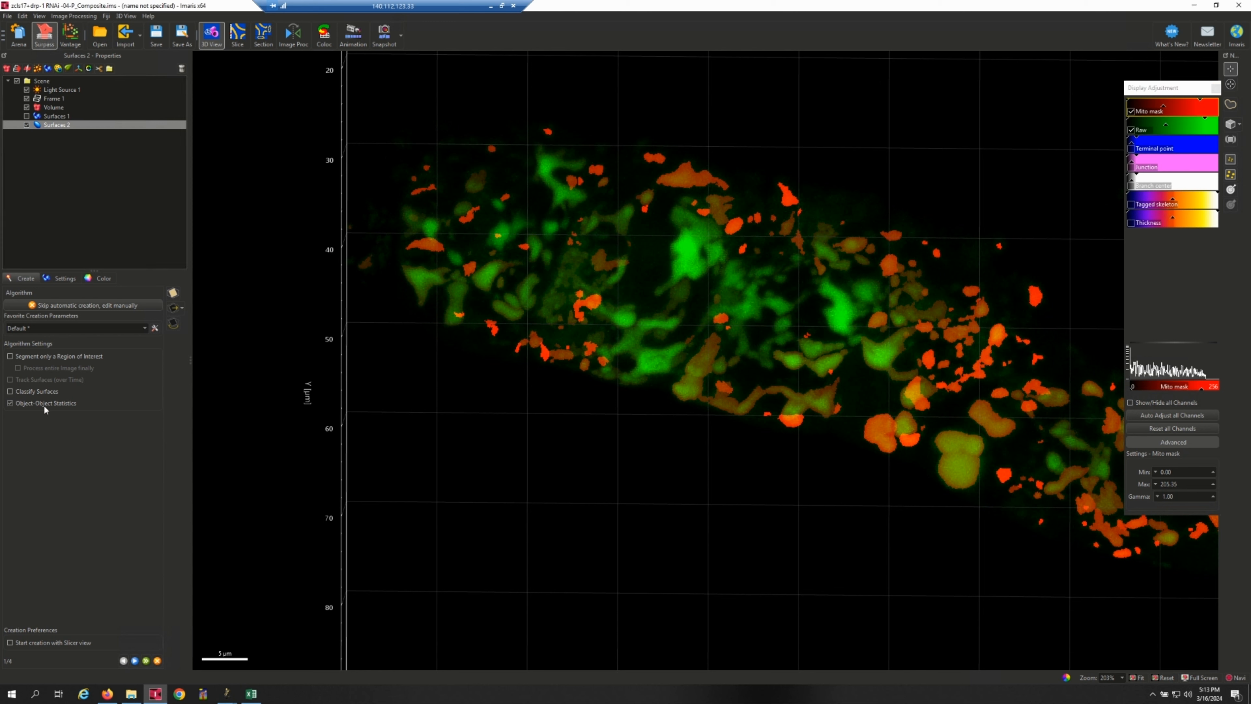
{"action": "left_click", "coordinate": [10, 402]}
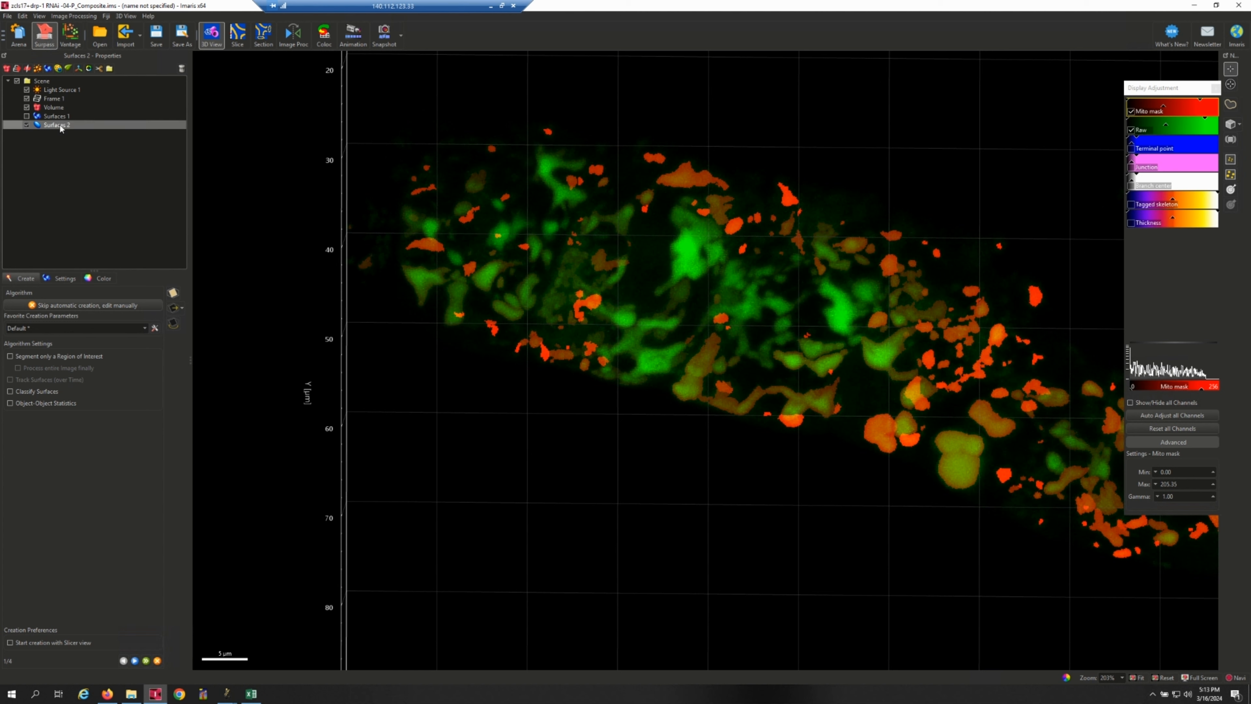
{"action": "left_click", "coordinate": [135, 661]}
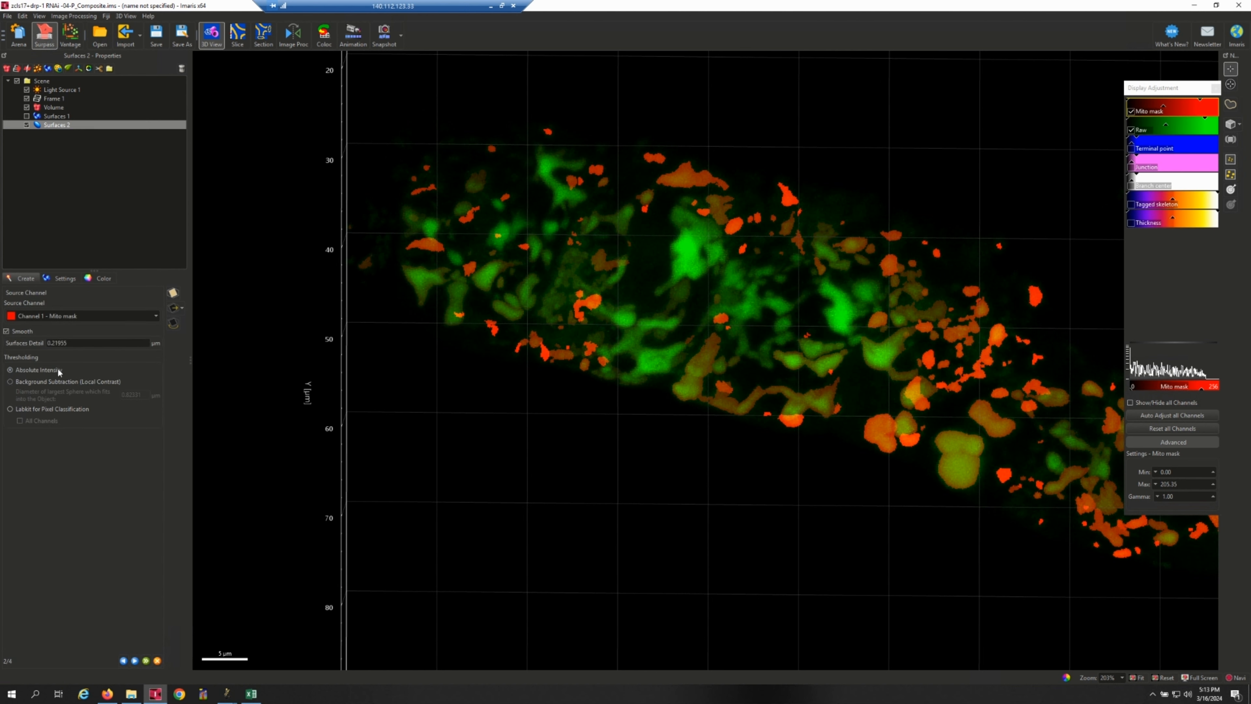
{"action": "left_click", "coordinate": [22, 332]}
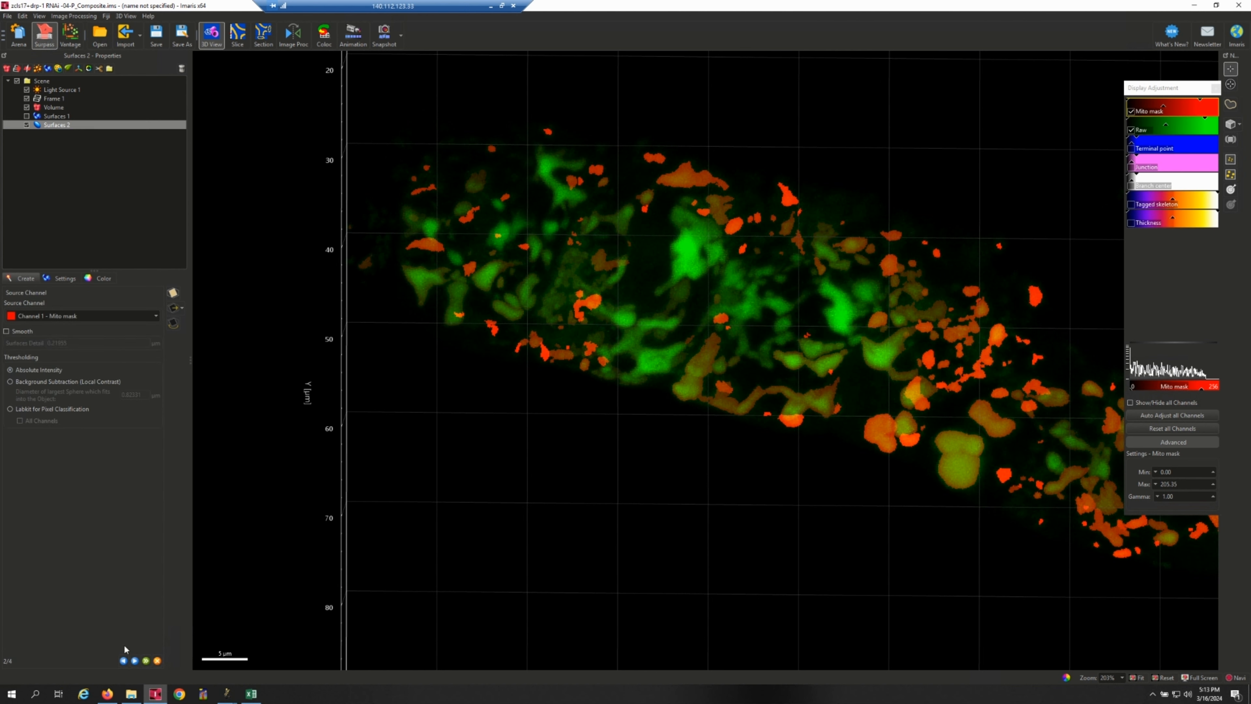
{"action": "left_click", "coordinate": [134, 660]}
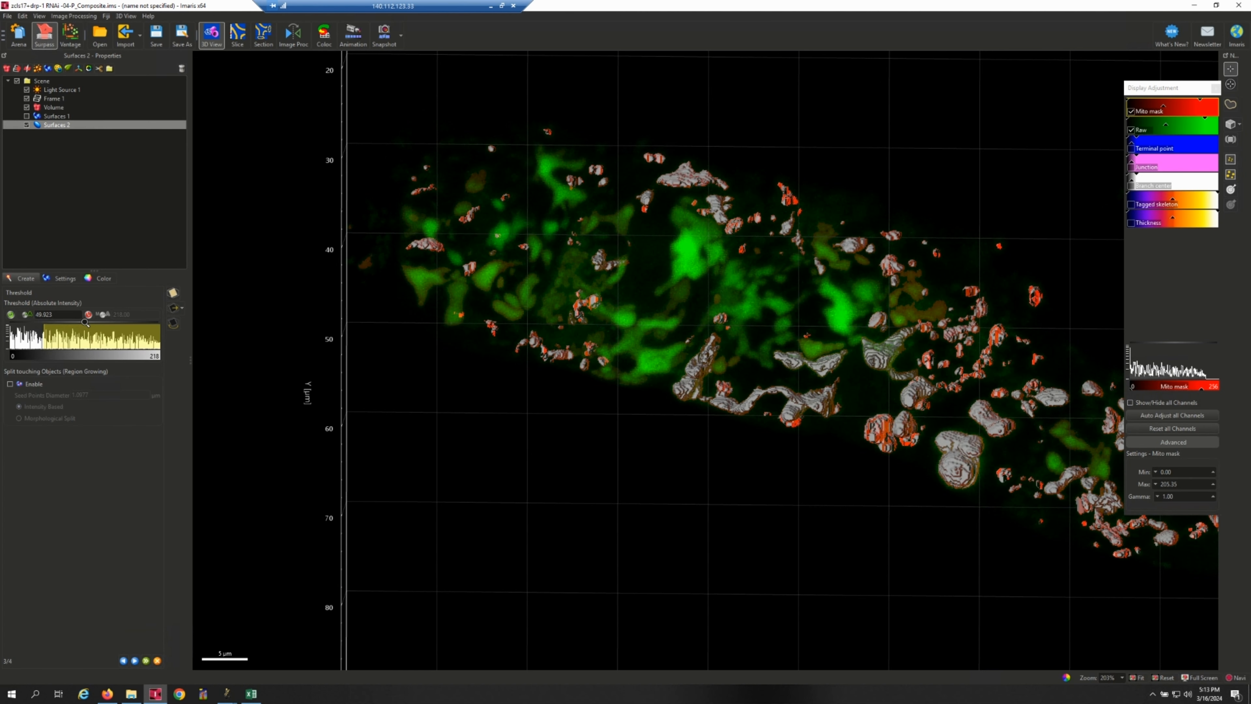
Set the surface's absolute intensity threshold range to 1.5–2.5 to isolate the object with mask value 2.
{"action": "left_click_drag", "start_coordinate": [63, 316], "coordinate": [37, 315]}
{"action": "type", "text": "1.5"}
{"action": "left_click", "coordinate": [89, 314]}
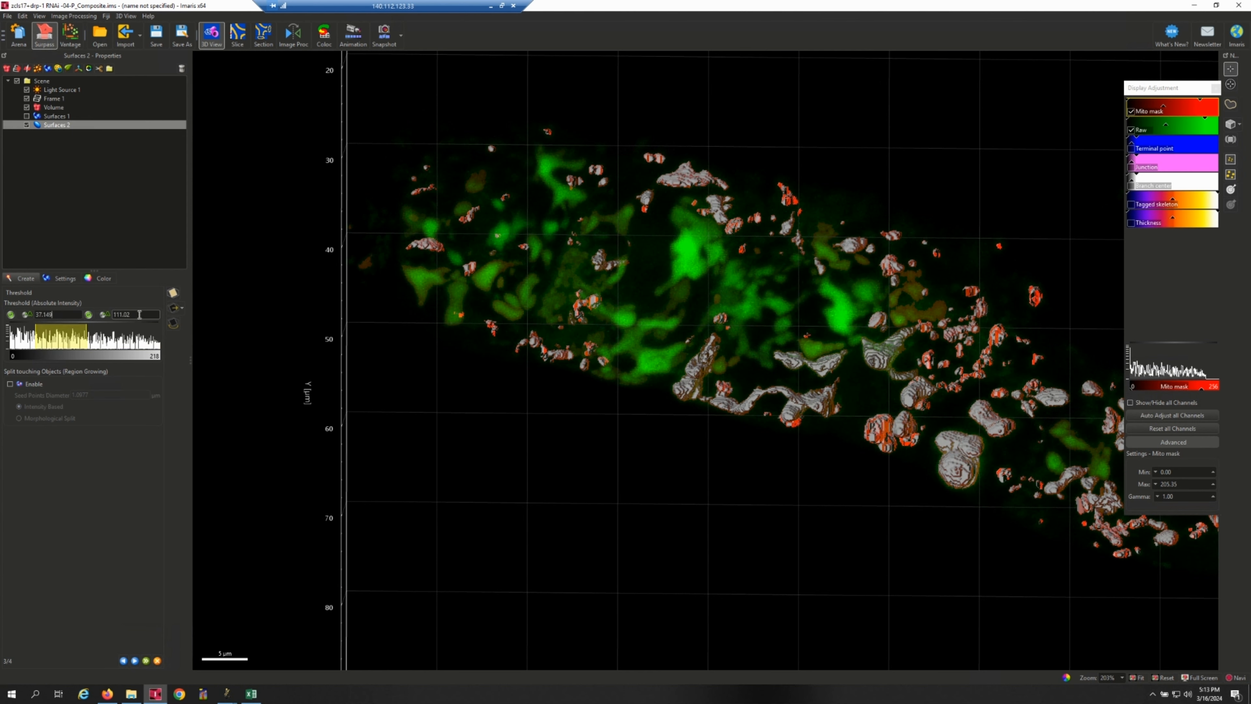
{"action": "type", "text": "2.5"}
{"action": "key", "text": "Return"}
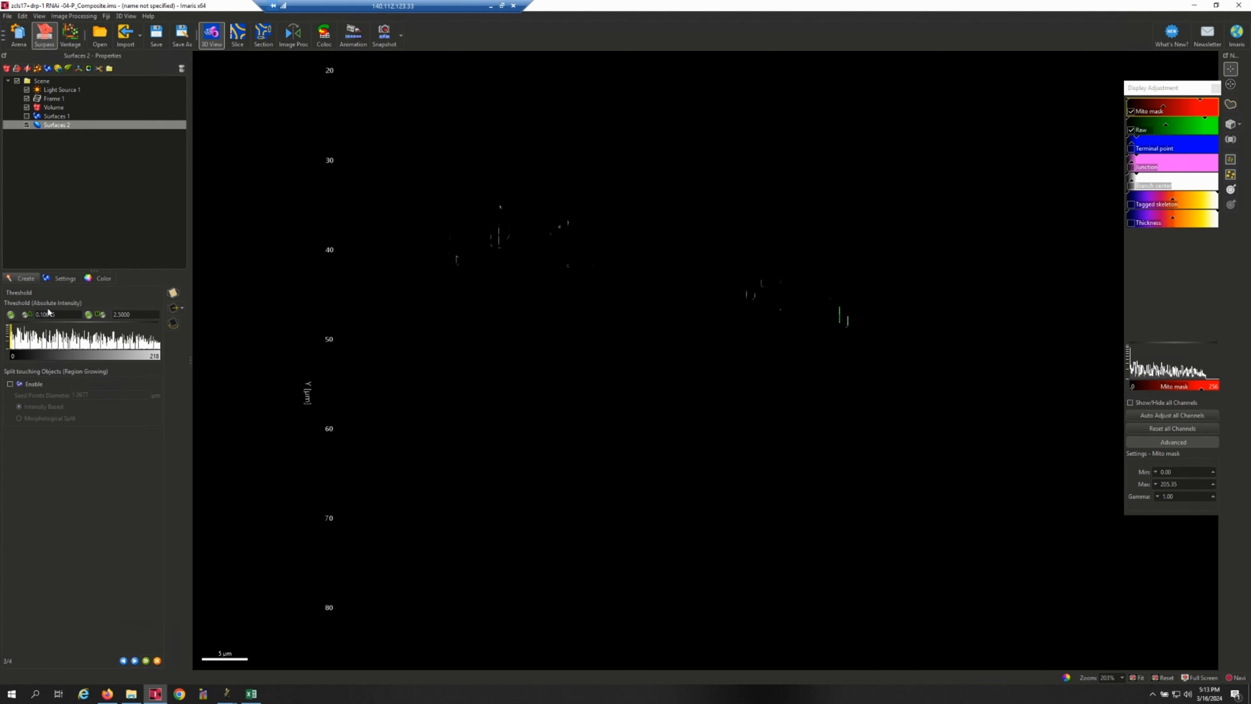
{"action": "left_click_drag", "start_coordinate": [61, 316], "coordinate": [36, 314]}
{"action": "type", "text": "1.5"}
{"action": "key", "text": "Return"}
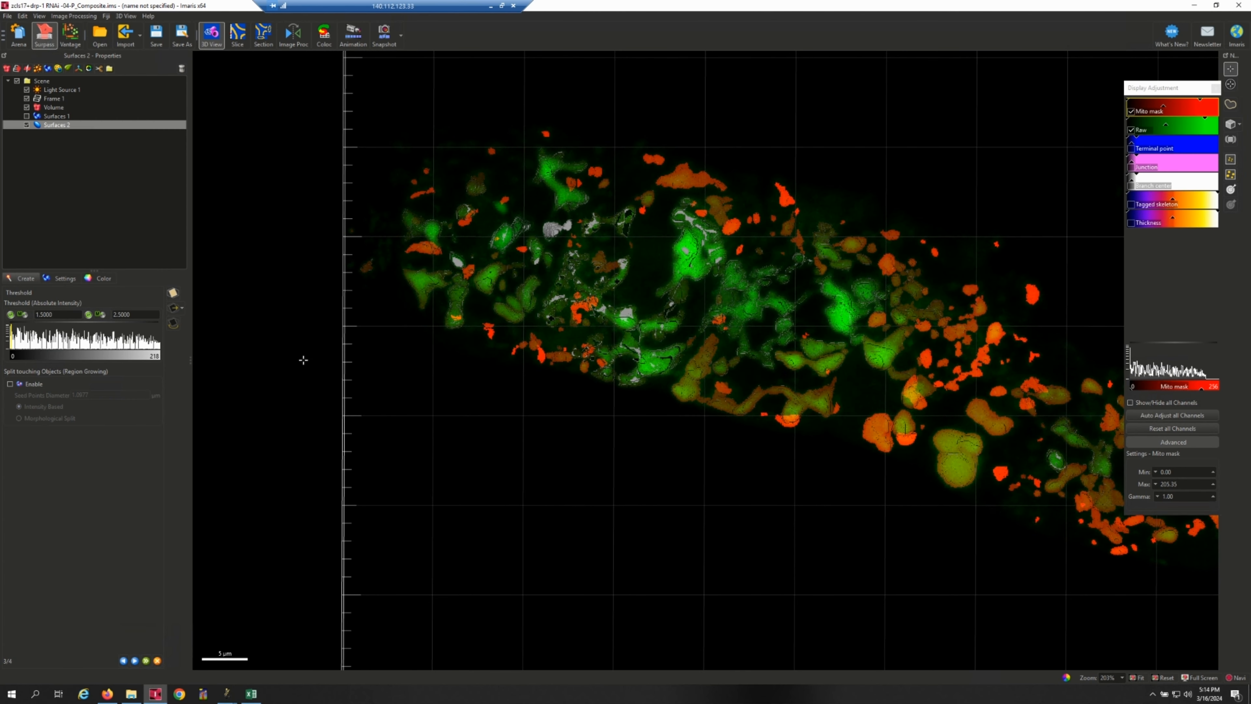
Recheck the threshold preview, compare the filtered surface's voxel number with the index 2 row in Excel, and finish the surface creation.
{"action": "left_click", "coordinate": [123, 660]}
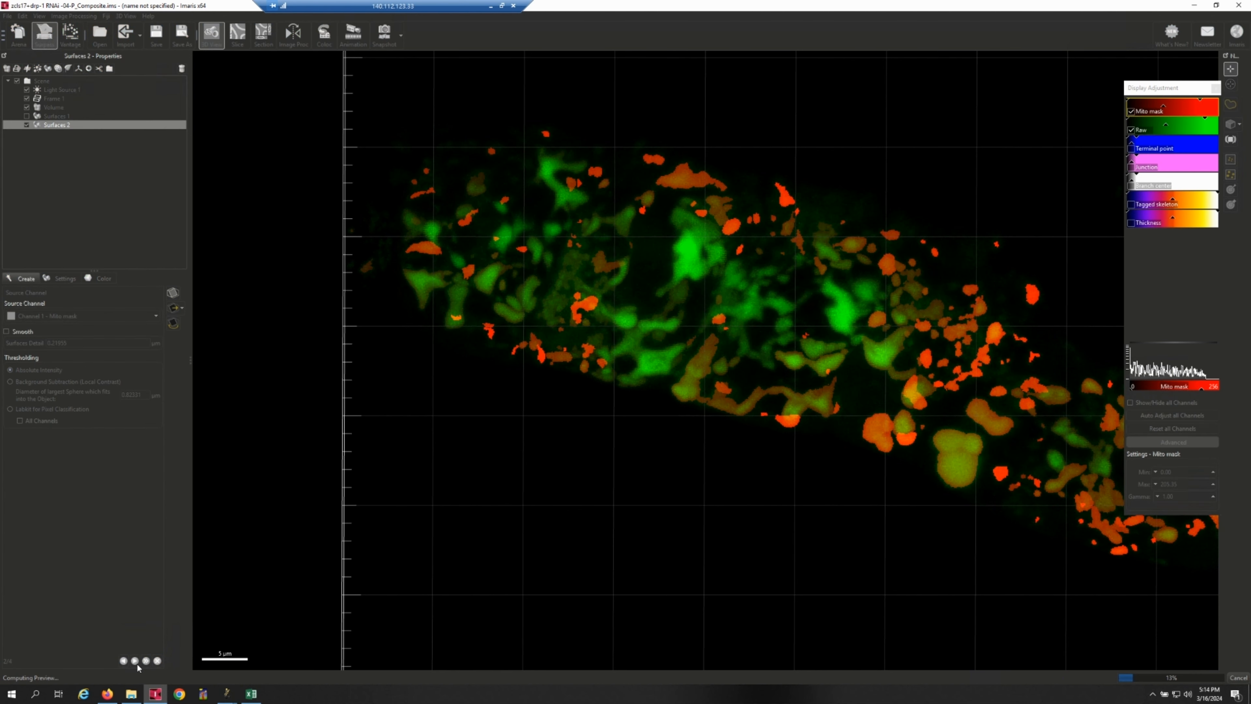
{"action": "left_click", "coordinate": [135, 661]}
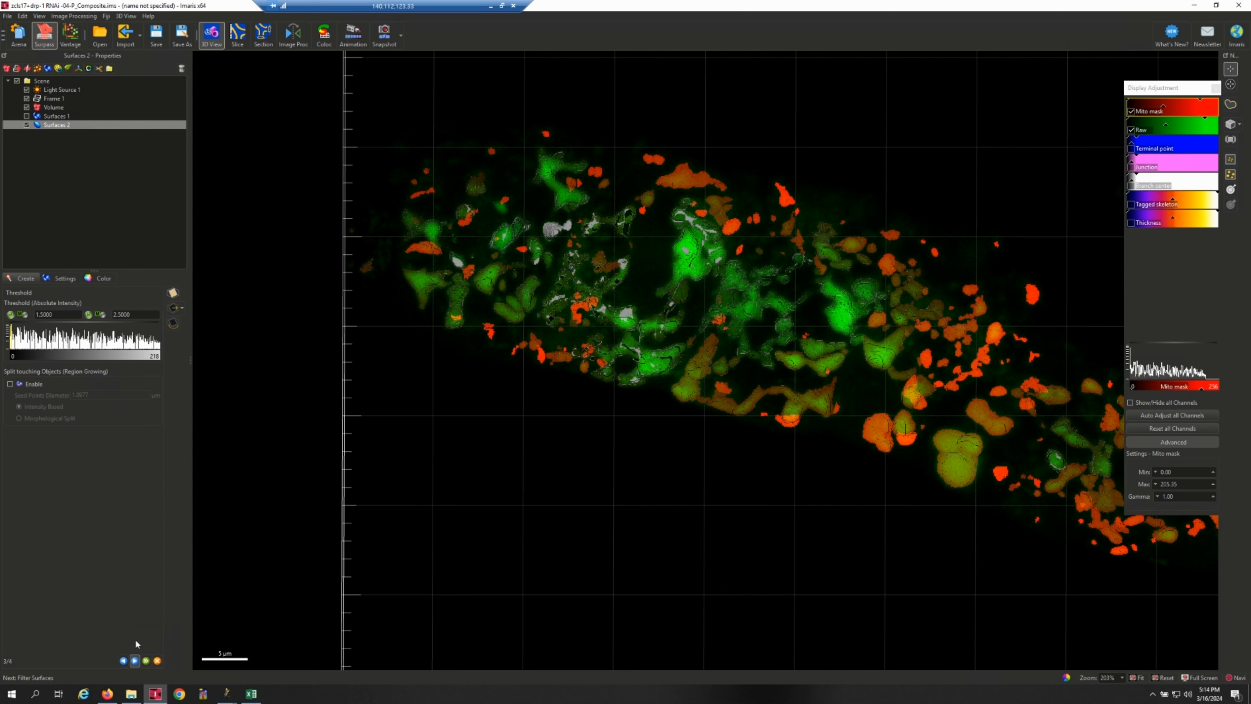
{"action": "left_click", "coordinate": [135, 661]}
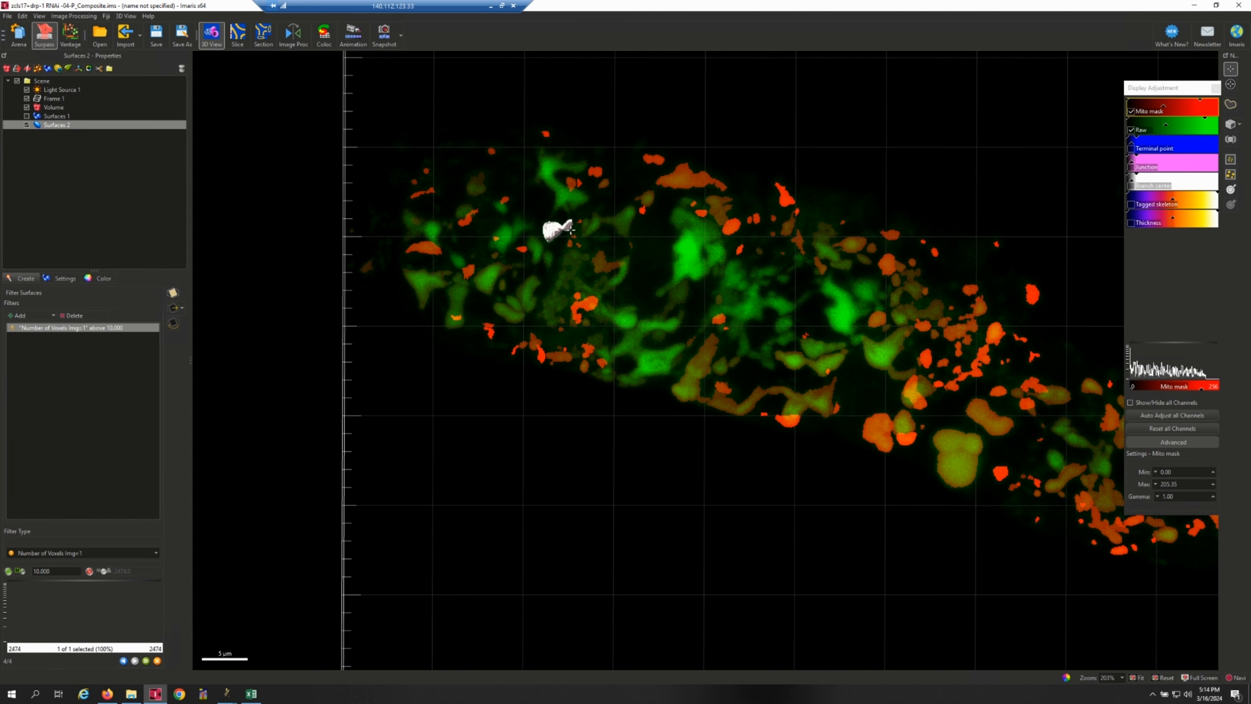
{"action": "left_click", "coordinate": [251, 693]}
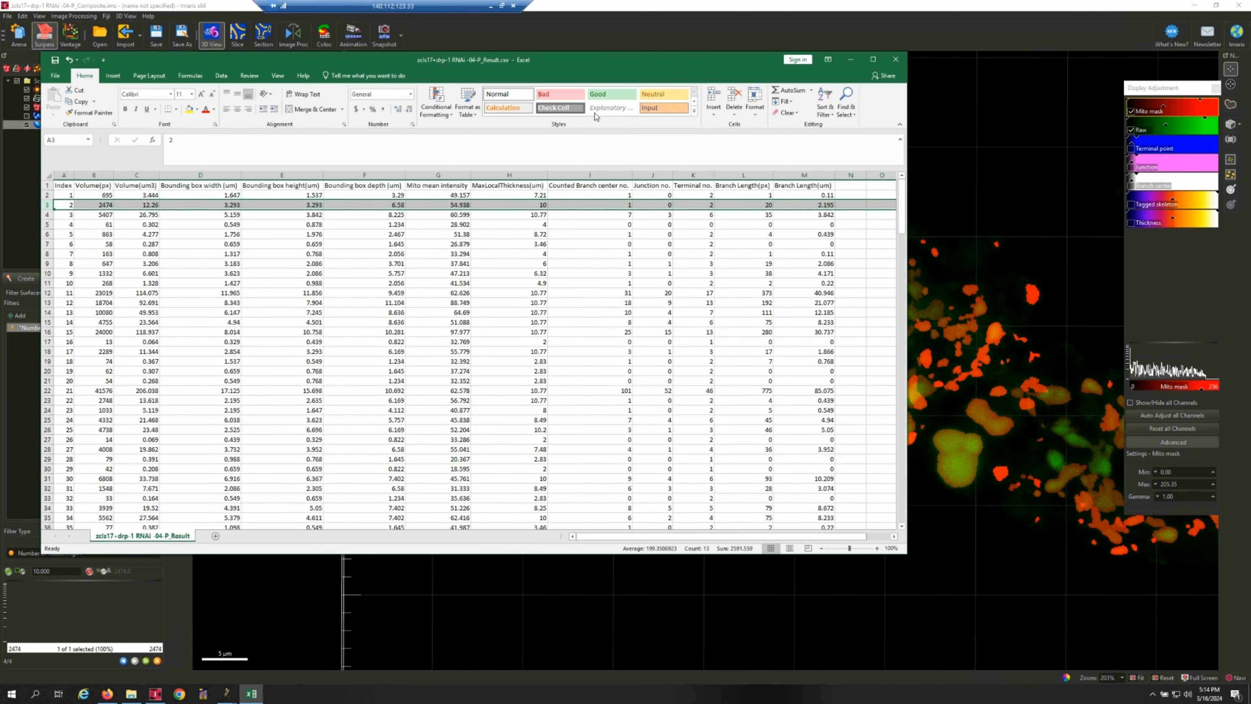
{"action": "left_click", "coordinate": [600, 6]}
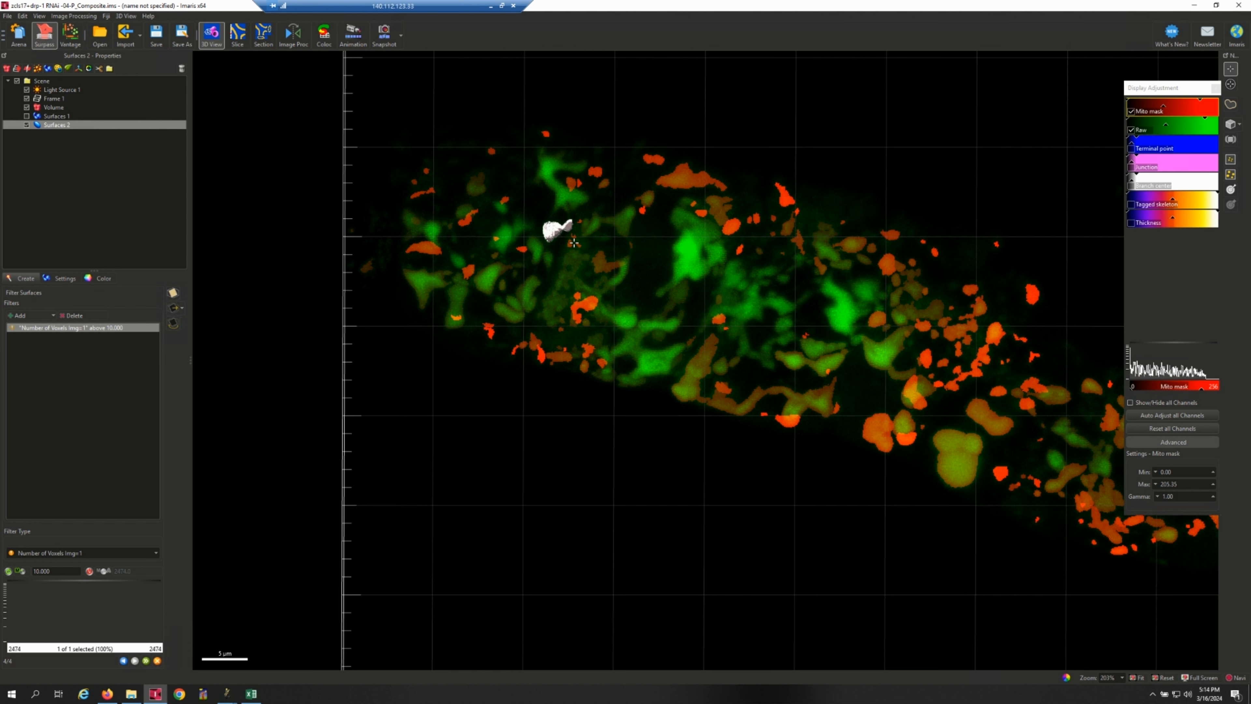
{"action": "left_click", "coordinate": [146, 661]}
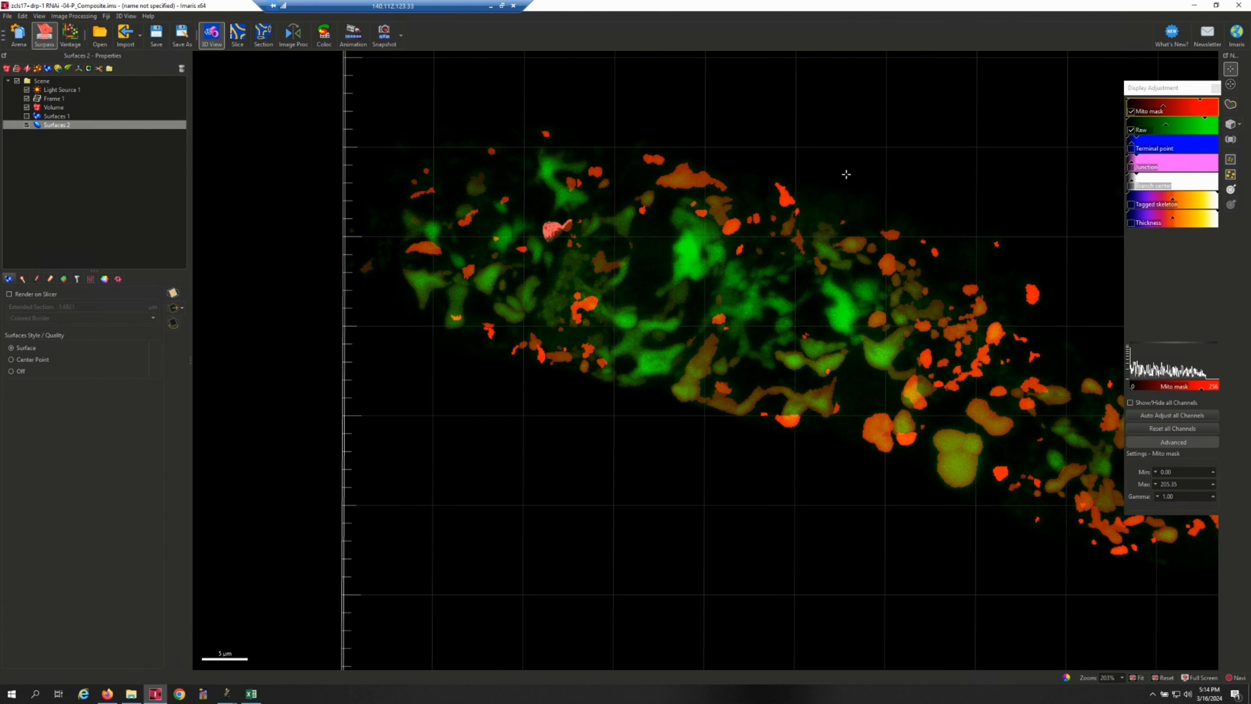
Hide the Mito mask channel and apply the Transparent 1 material to the new surface, viewing it up close.
{"action": "left_click", "coordinate": [1132, 111]}
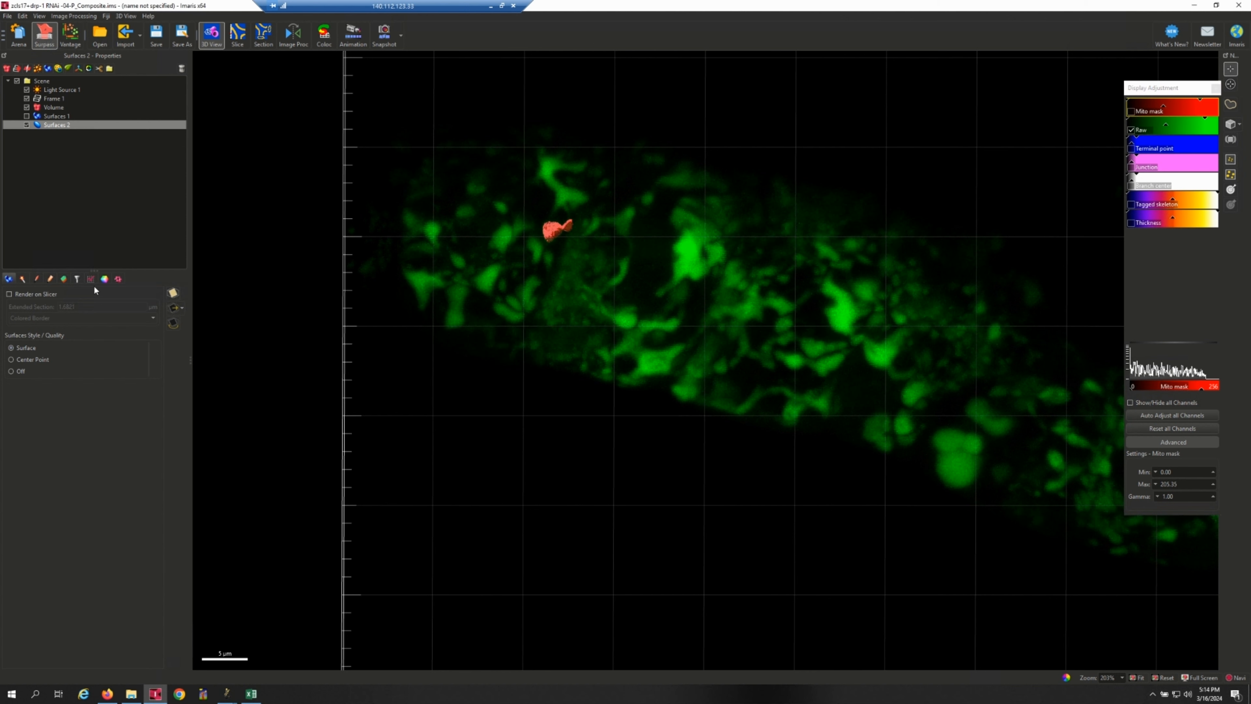
{"action": "left_click", "coordinate": [105, 279]}
{"action": "left_click", "coordinate": [154, 408]}
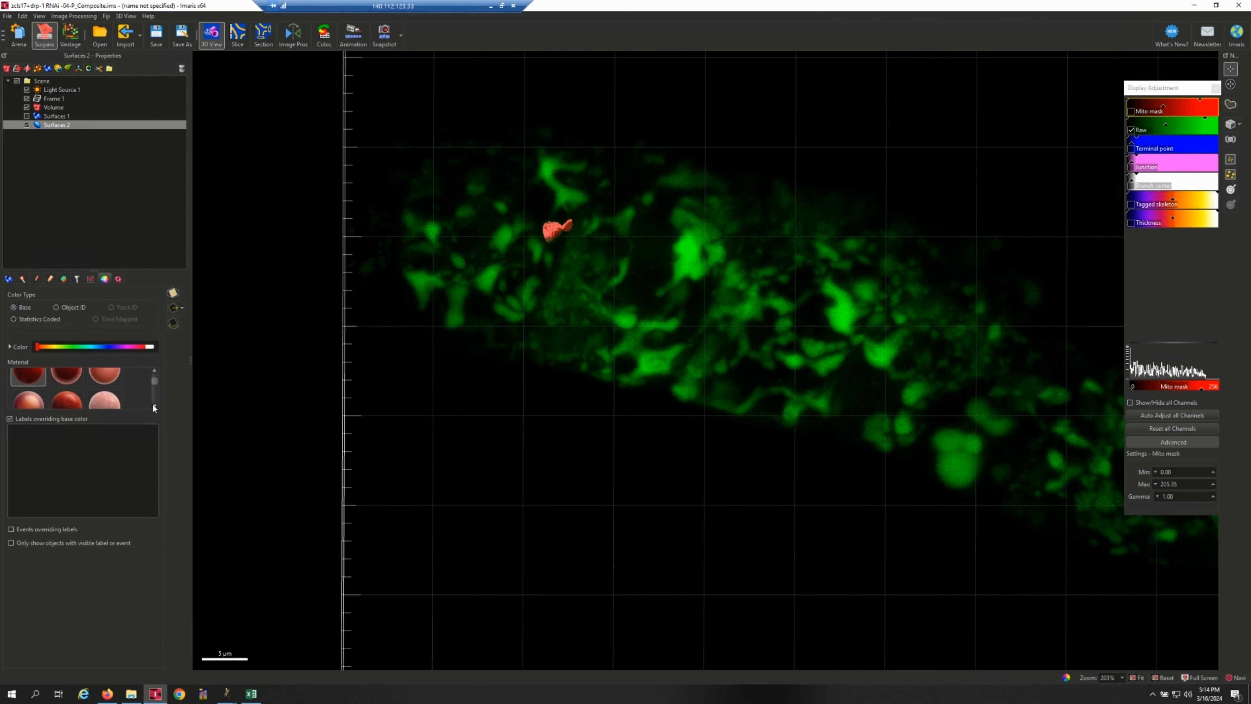
{"action": "left_click", "coordinate": [69, 392]}
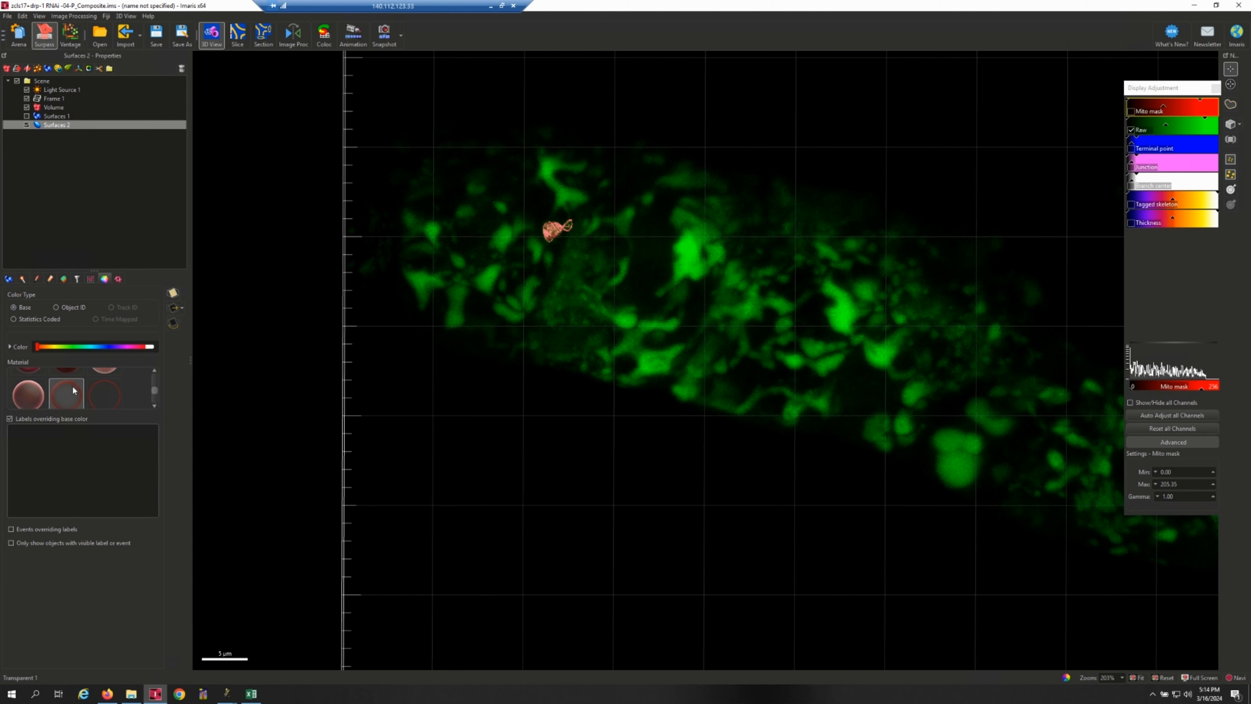
{"action": "scroll", "coordinate": [566, 266], "scroll_direction": "up", "scroll_amount": 3}
{"action": "scroll", "coordinate": [568, 271], "scroll_direction": "up", "scroll_amount": 5}
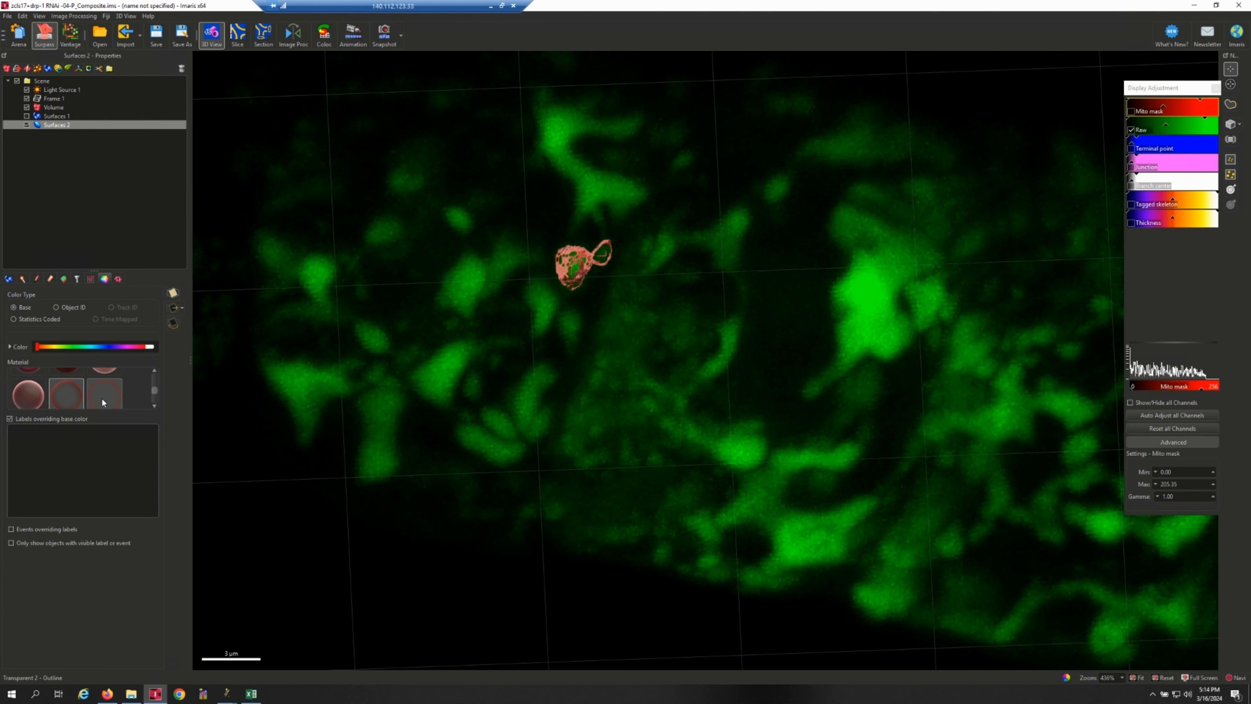
{"action": "left_click", "coordinate": [102, 396]}
{"action": "left_click", "coordinate": [67, 394]}
{"action": "left_click_drag", "start_coordinate": [581, 303], "coordinate": [676, 311]}
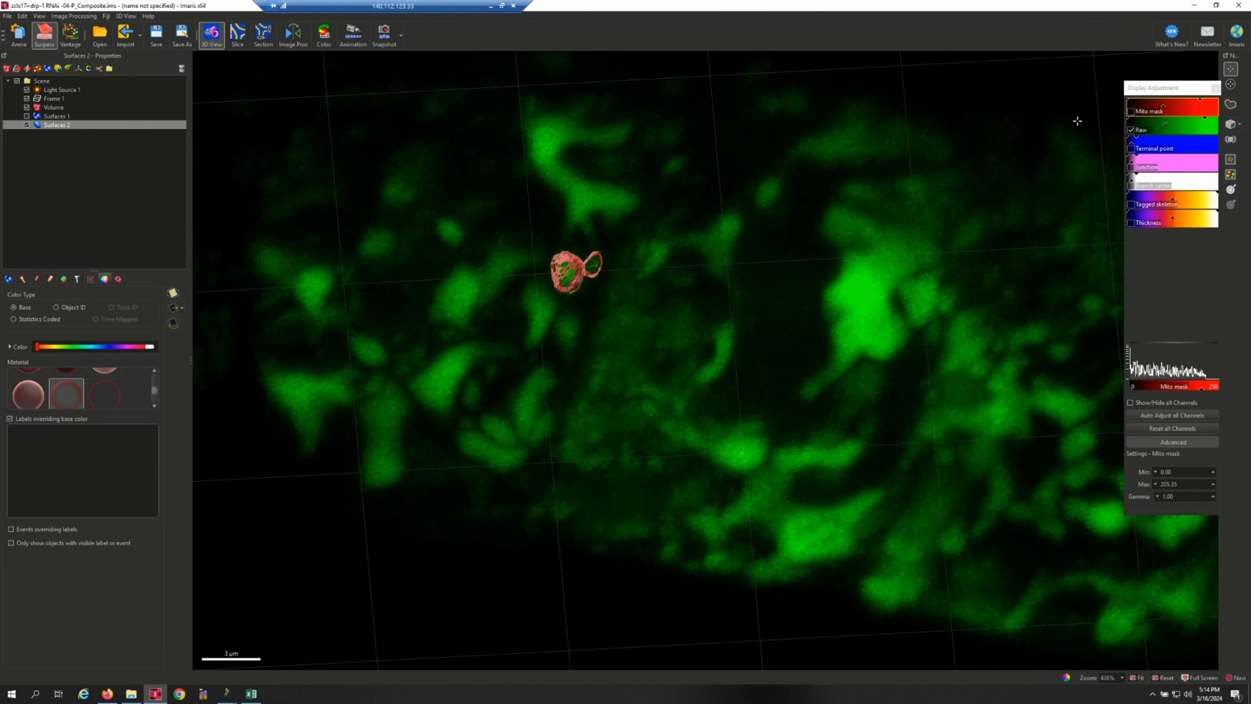
Hide the Raw channel, show Tagged skeleton, and closely inspect the skeleton inside the transparent surface.
{"action": "left_click", "coordinate": [1131, 130]}
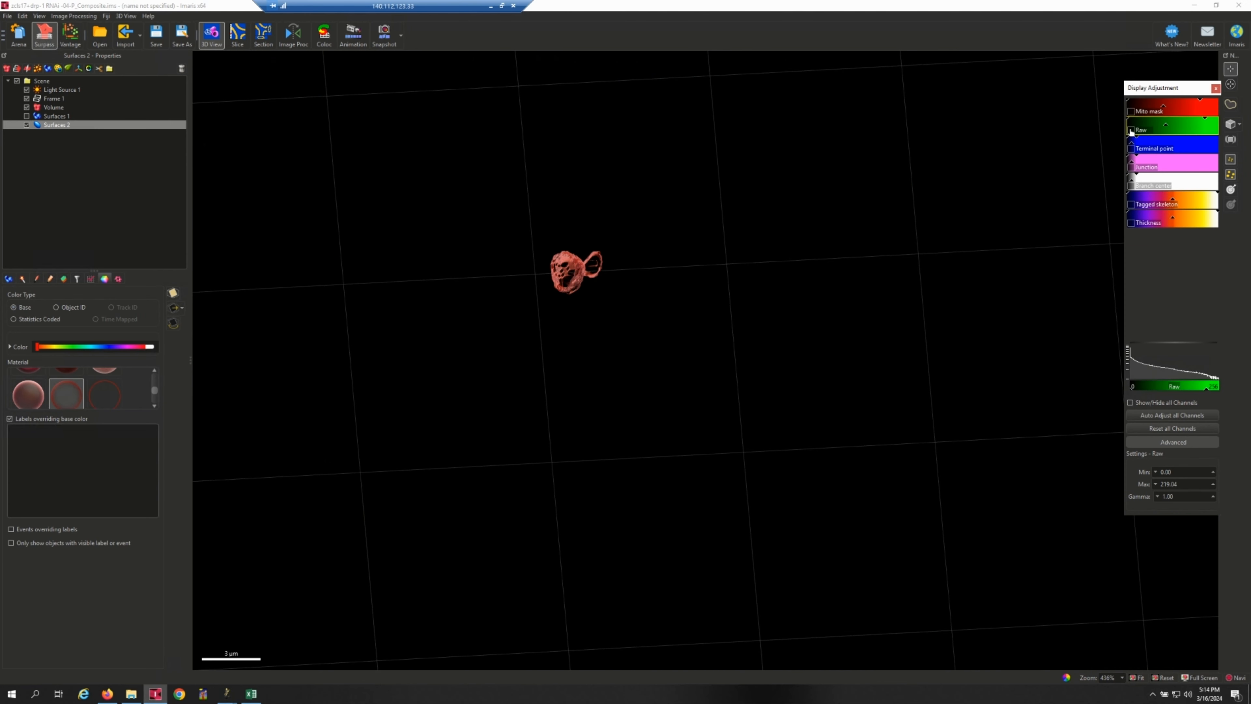
{"action": "left_click", "coordinate": [1132, 205]}
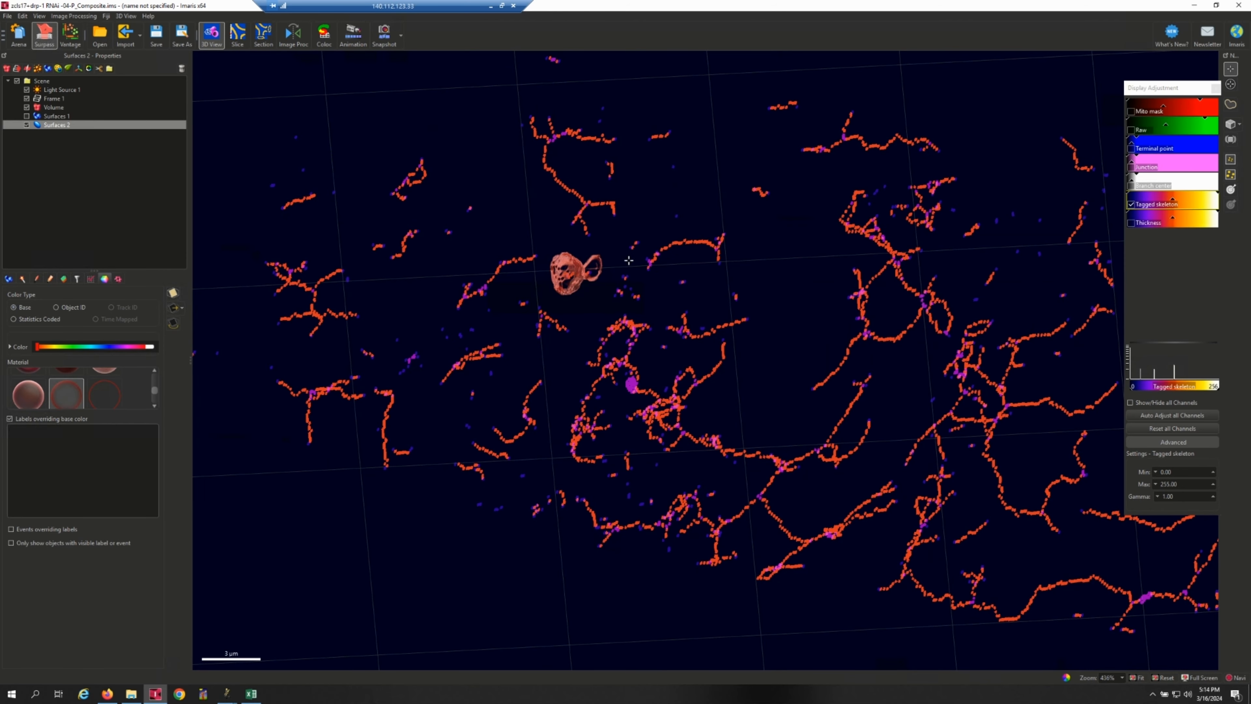
{"action": "scroll", "coordinate": [651, 289], "scroll_direction": "up", "scroll_amount": 3}
{"action": "right_click_drag", "start_coordinate": [794, 323], "coordinate": [887, 356]}
{"action": "scroll", "coordinate": [808, 340], "scroll_direction": "up", "scroll_amount": 3}
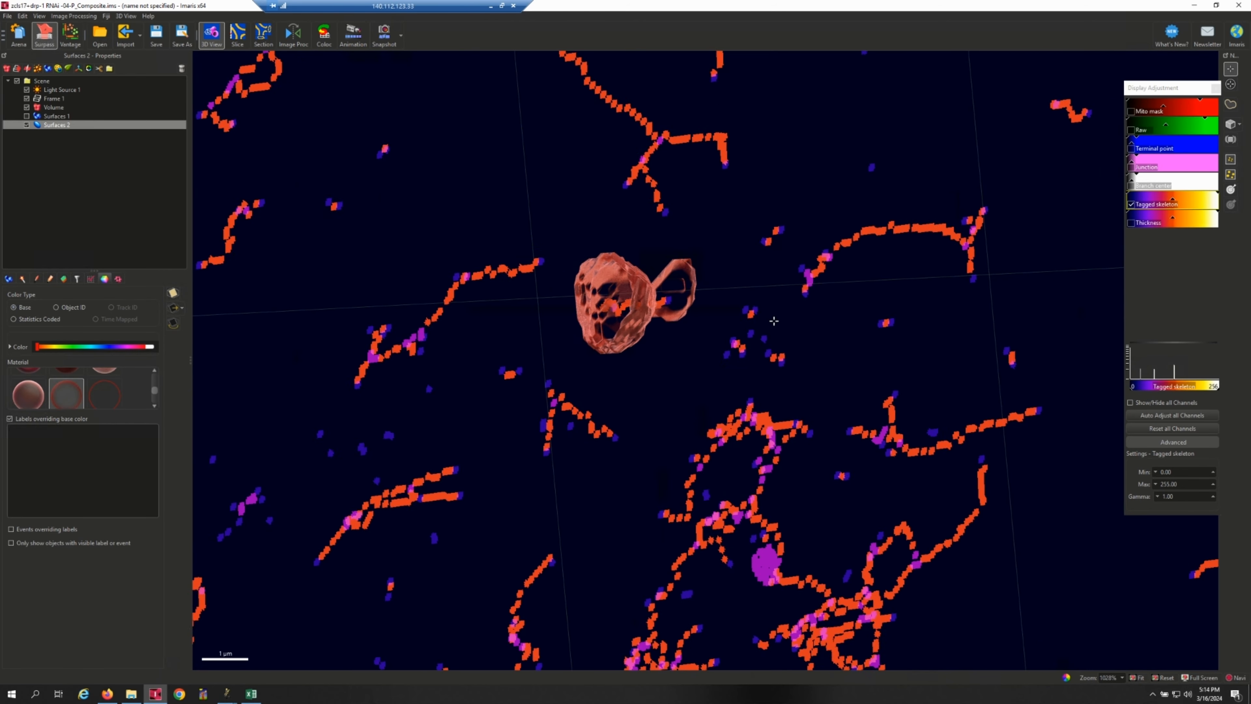
{"action": "right_click_drag", "start_coordinate": [702, 319], "coordinate": [722, 324]}
Hide the surface and Tagged skeleton, show Terminal point, Junction and Branch center together, and check them against the index 2 row in Excel.
{"action": "left_click", "coordinate": [27, 125]}
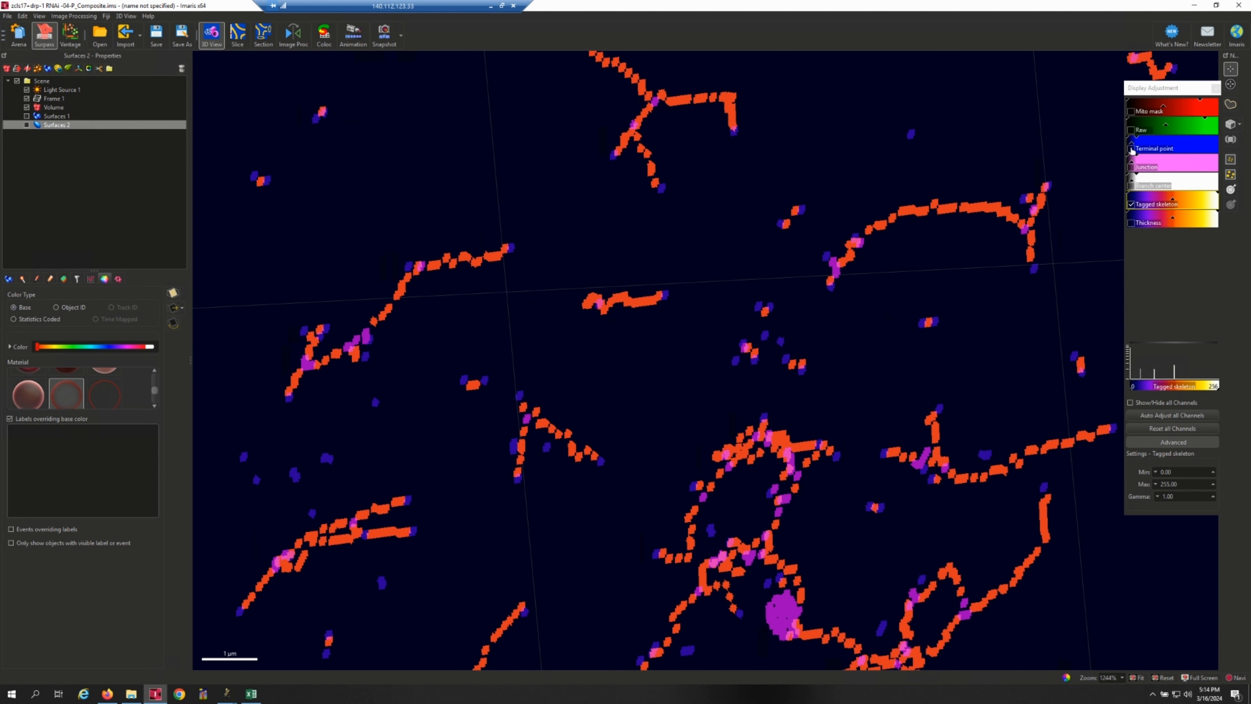
{"action": "left_click", "coordinate": [1132, 148]}
{"action": "left_click", "coordinate": [1132, 204]}
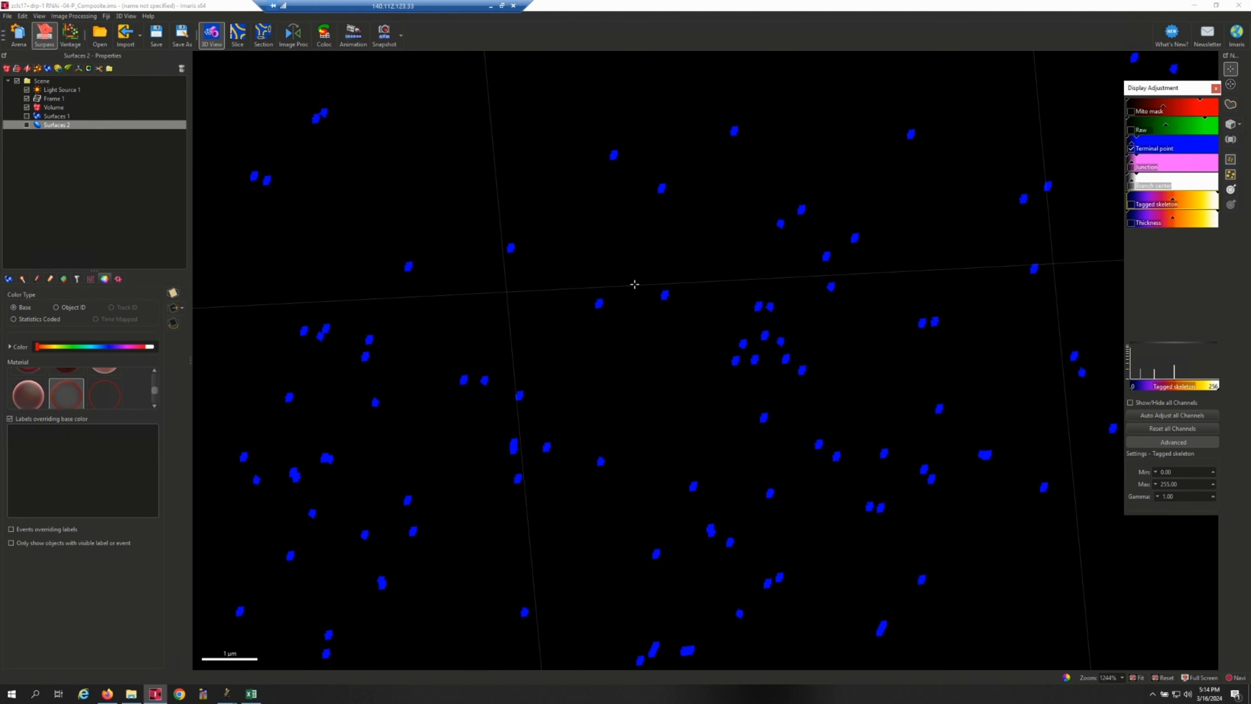
{"action": "left_click", "coordinate": [1131, 168]}
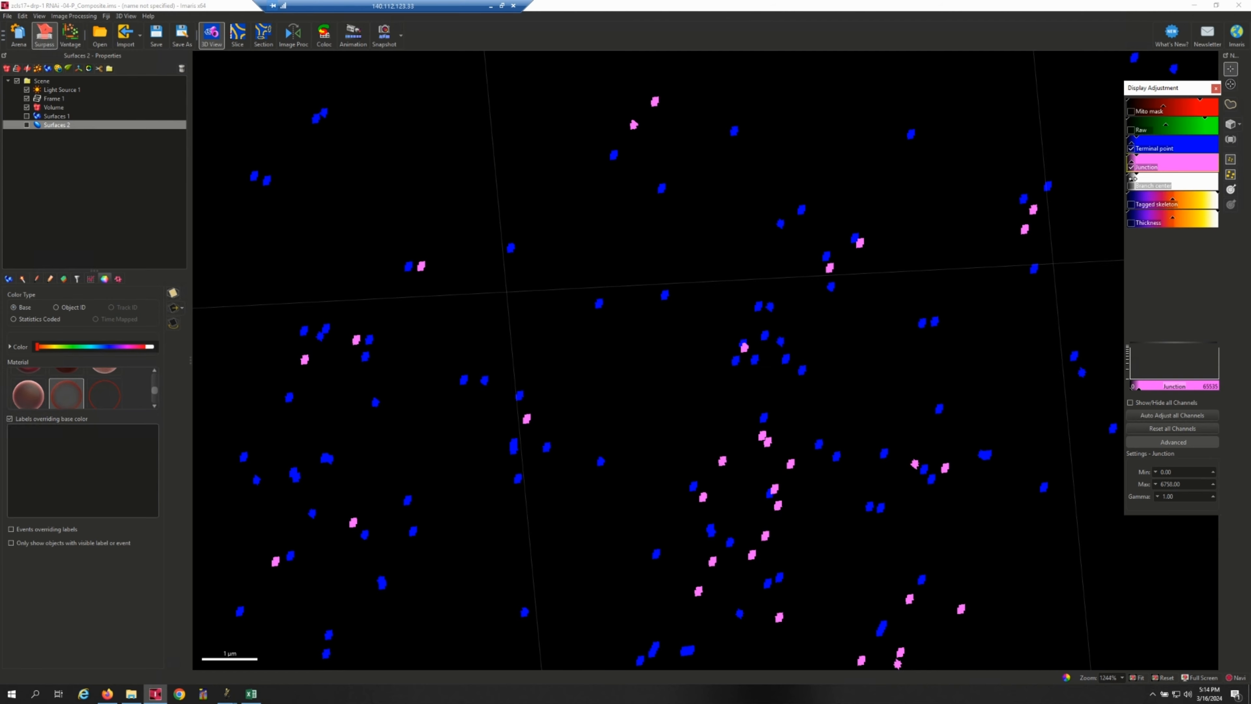
{"action": "left_click", "coordinate": [1131, 185]}
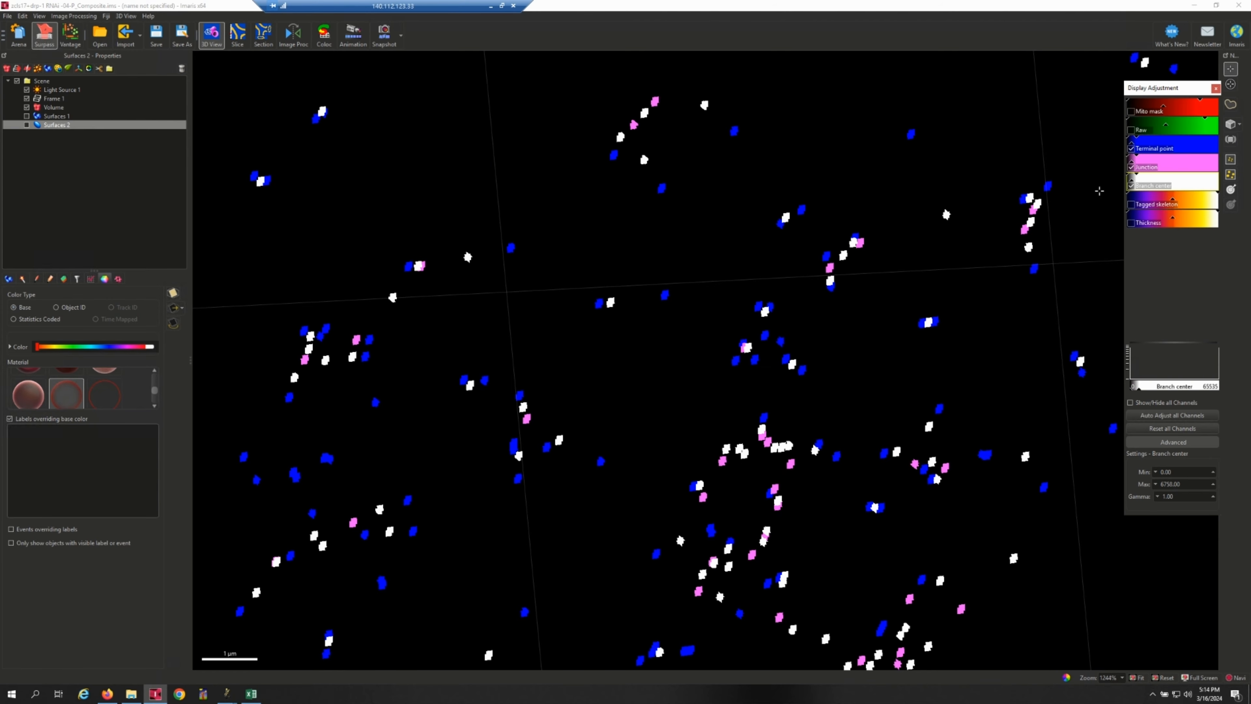
{"action": "left_click", "coordinate": [251, 692]}
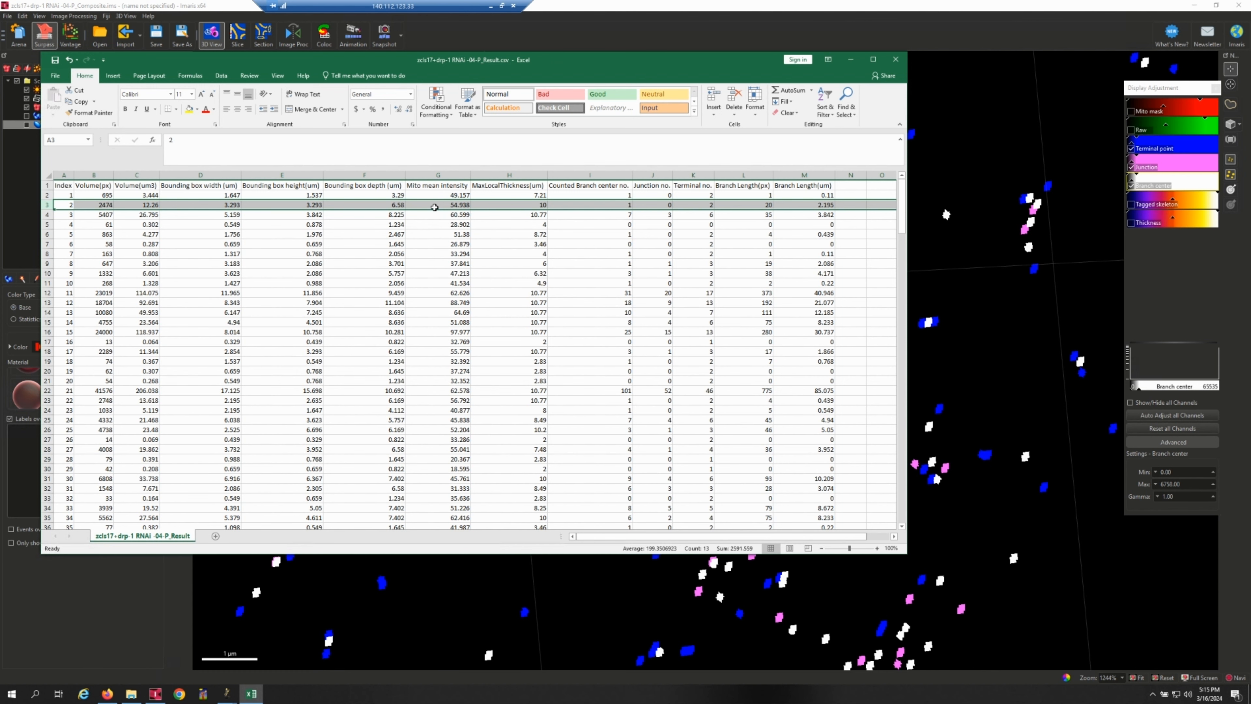
Switch to Imaris, show Surfaces 2 again, and open its detailed statistics with Specific Values.
{"action": "left_click", "coordinate": [221, 6]}
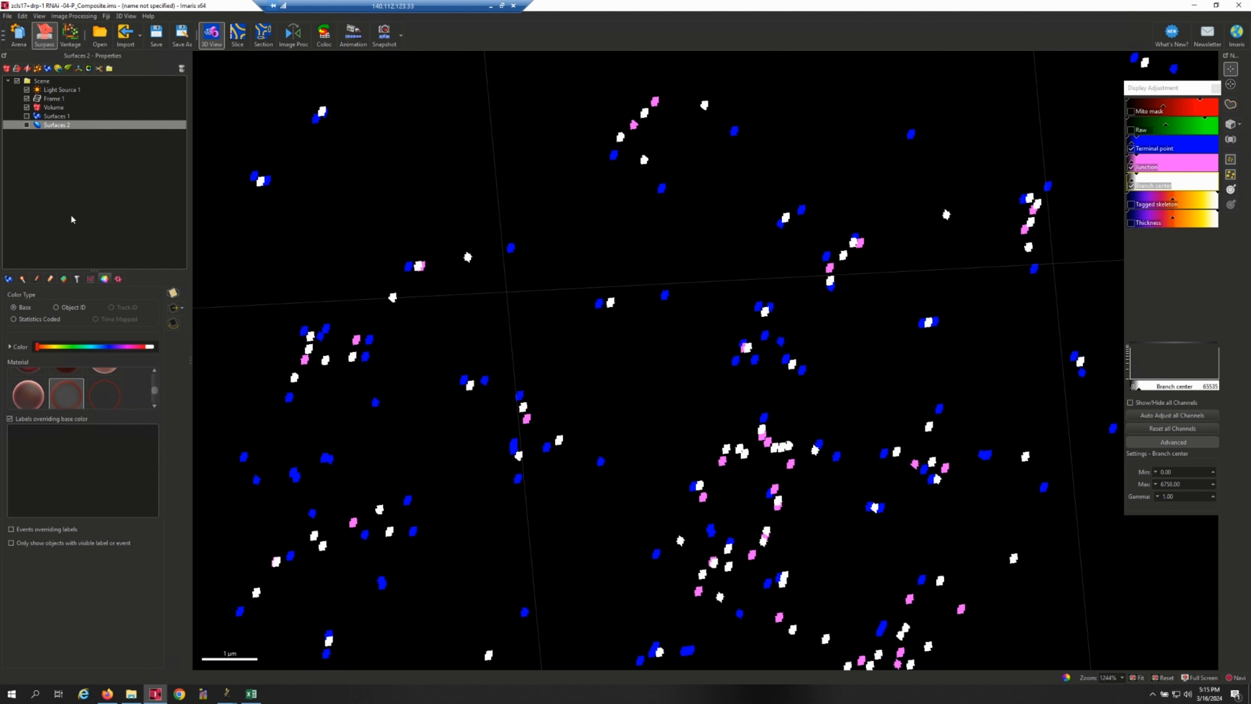
{"action": "left_click", "coordinate": [27, 125]}
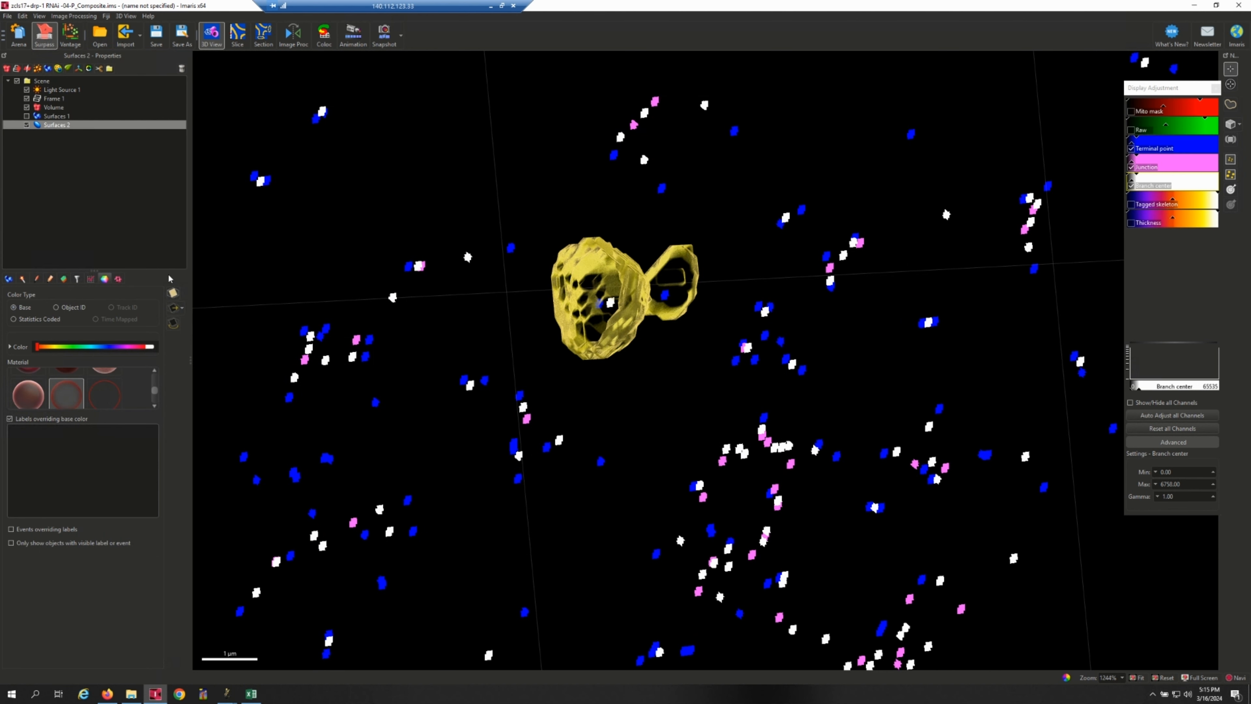
{"action": "left_click", "coordinate": [91, 279]}
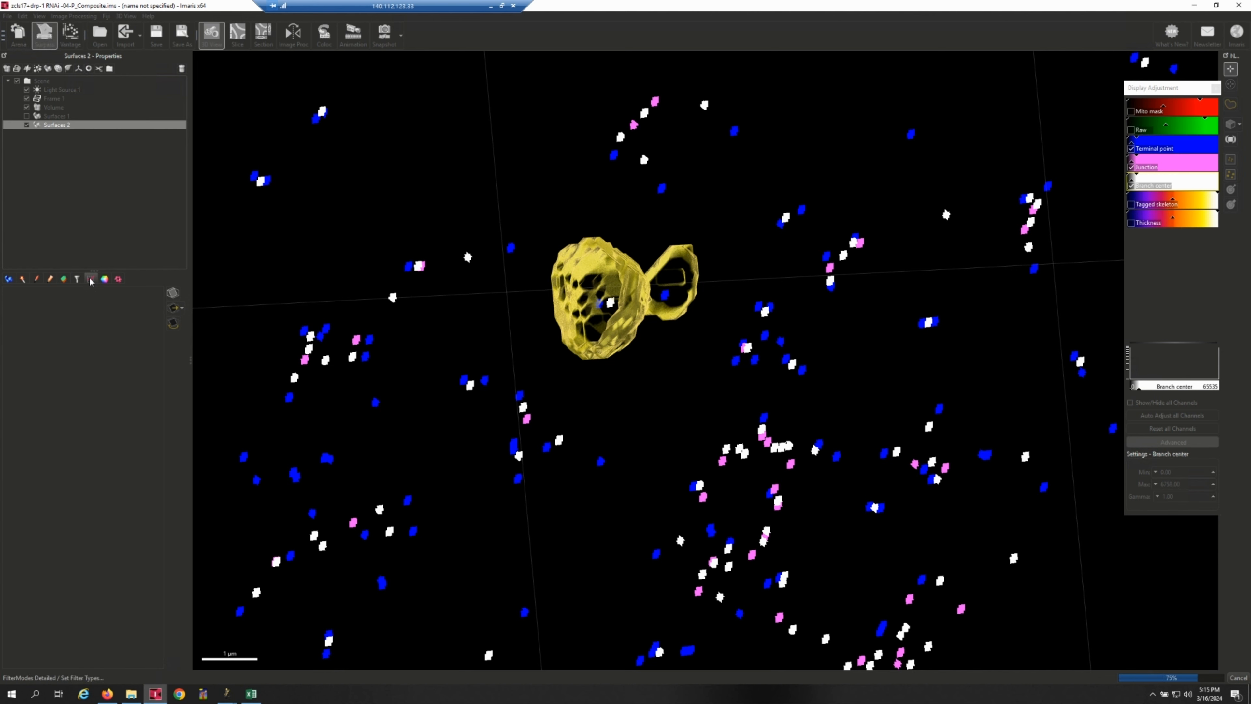
{"action": "left_click", "coordinate": [64, 295]}
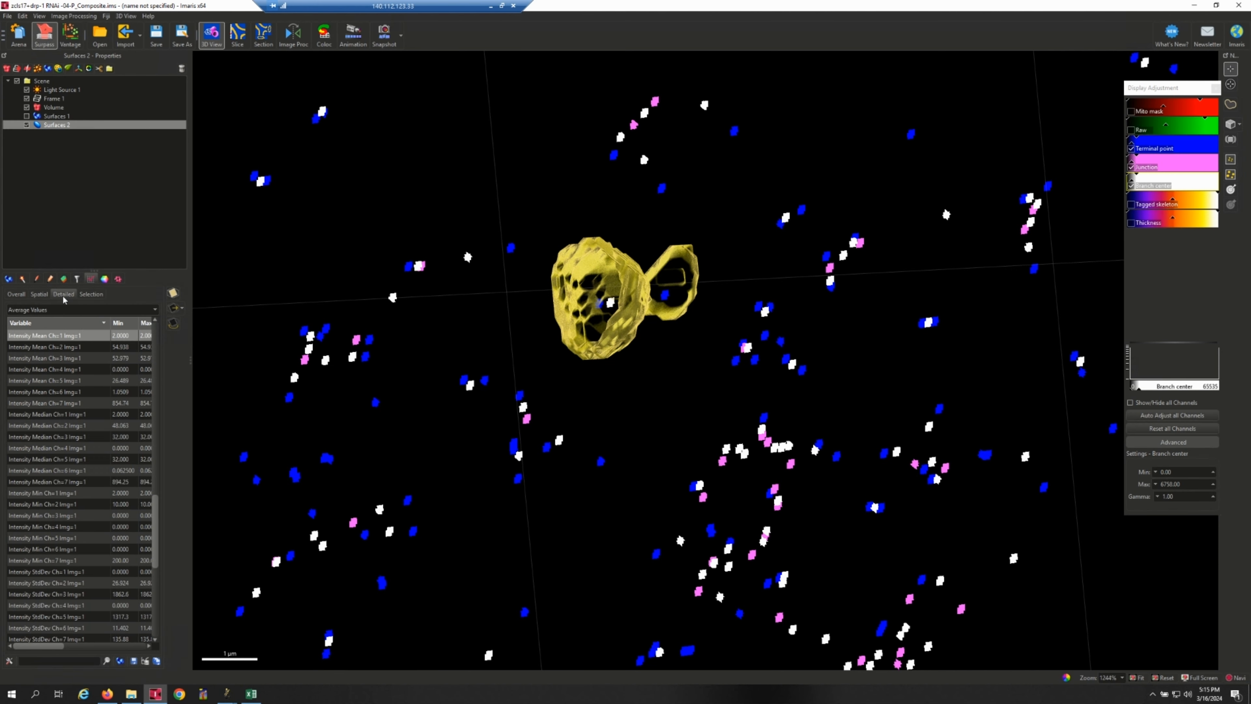
{"action": "left_click", "coordinate": [147, 310]}
{"action": "left_click", "coordinate": [74, 326]}
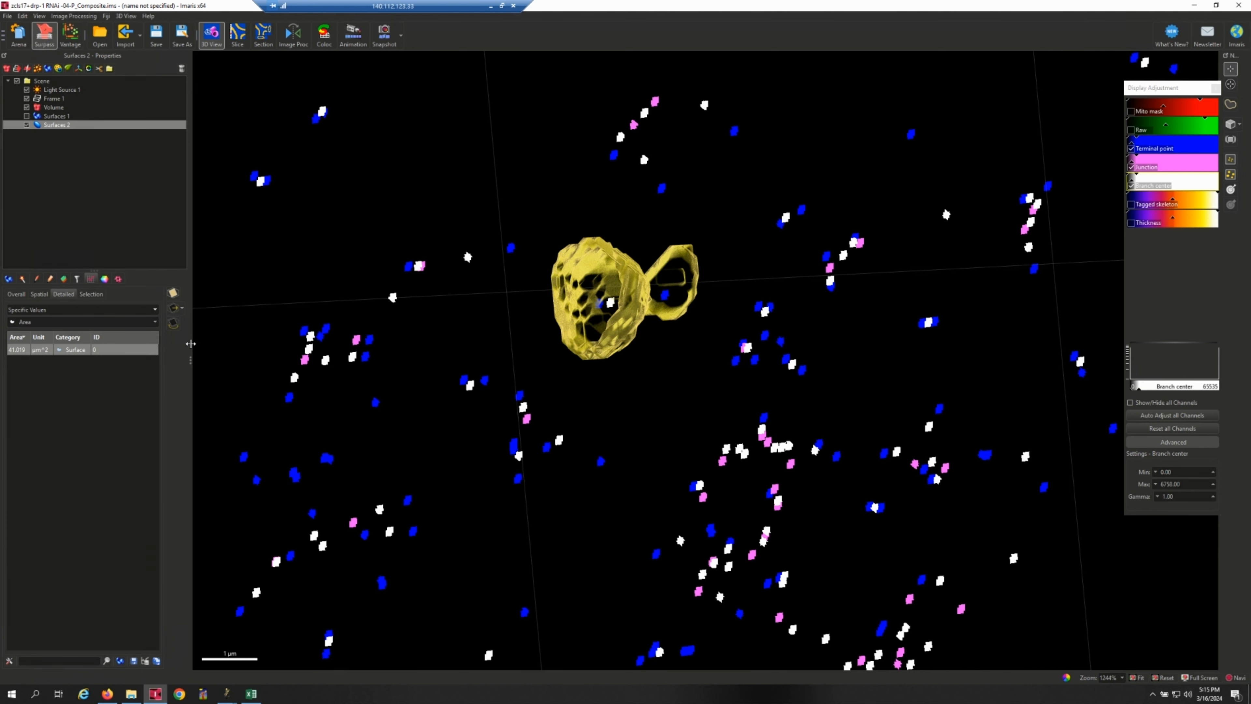
Widen the properties area, display the surface's Volume statistic, and compare it with the index 2 Volume(um3) cell in Excel.
{"action": "left_click_drag", "start_coordinate": [189, 356], "coordinate": [261, 407]}
{"action": "left_click", "coordinate": [272, 322]}
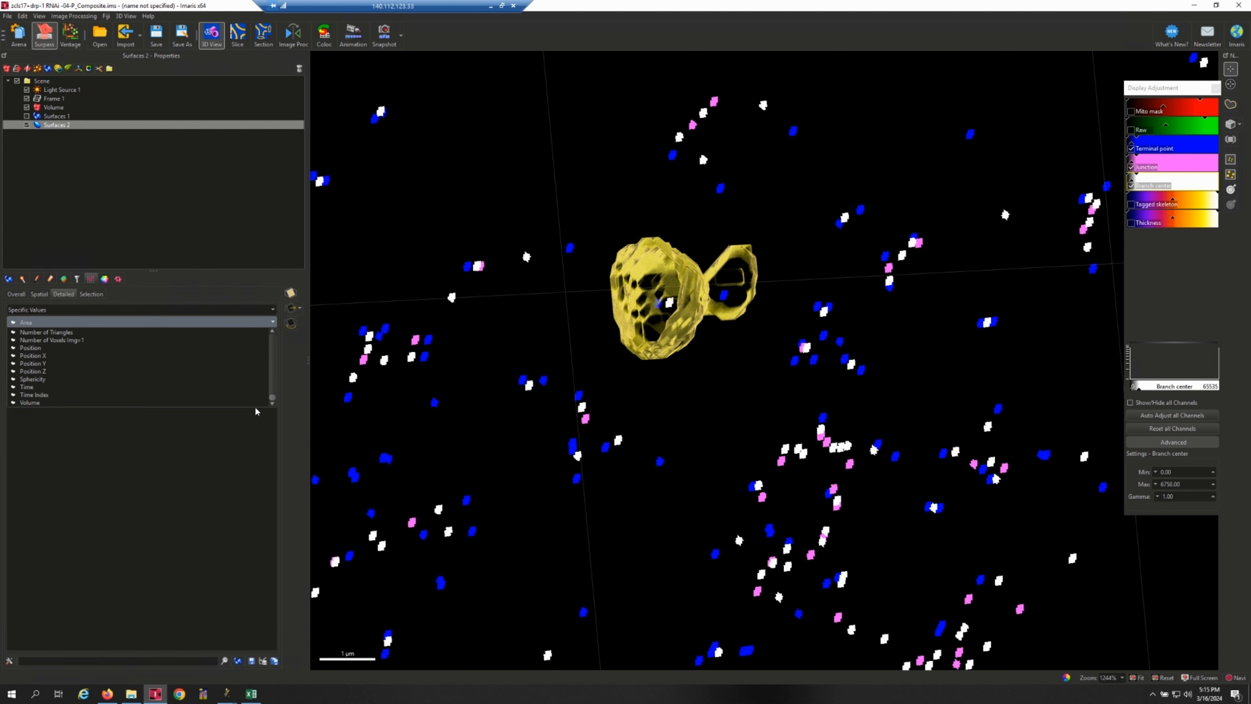
{"action": "left_click", "coordinate": [205, 403]}
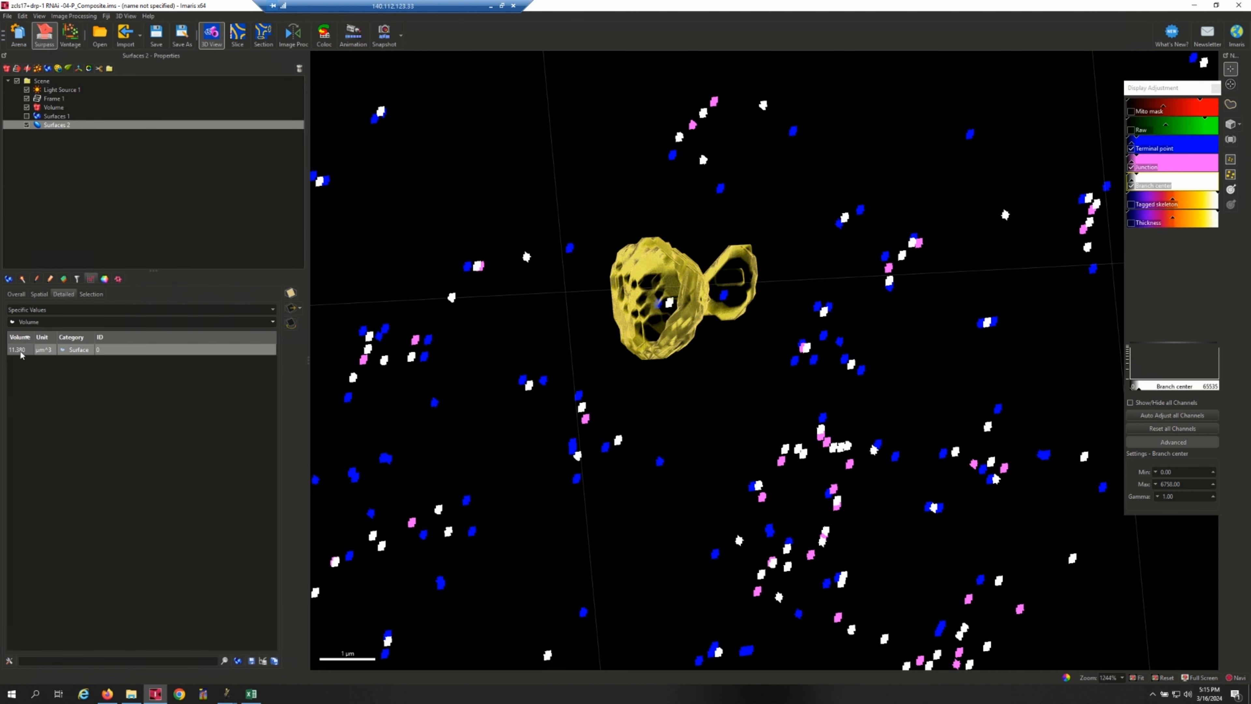
{"action": "left_click", "coordinate": [28, 354]}
{"action": "left_click", "coordinate": [251, 693]}
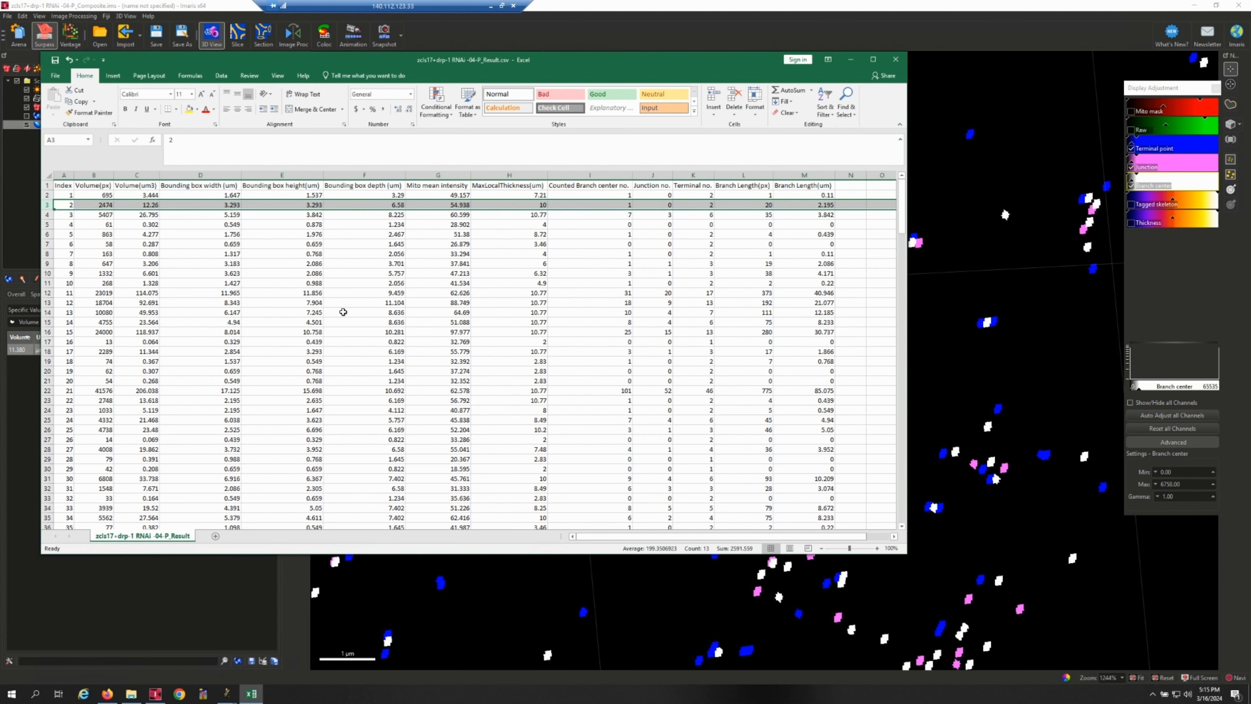
{"action": "left_click", "coordinate": [148, 205]}
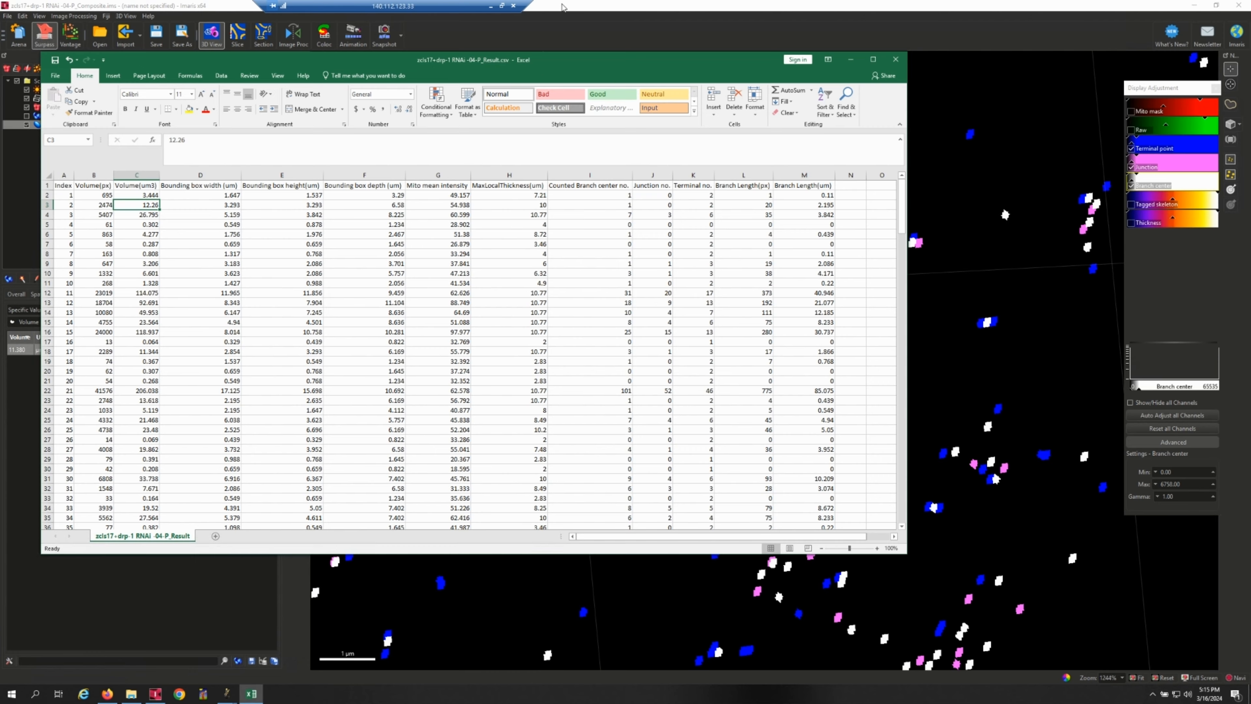
Examine the transparent surface in Imaris from other angles, and recheck the index 2 row in Excel.
{"action": "left_click", "coordinate": [563, 6]}
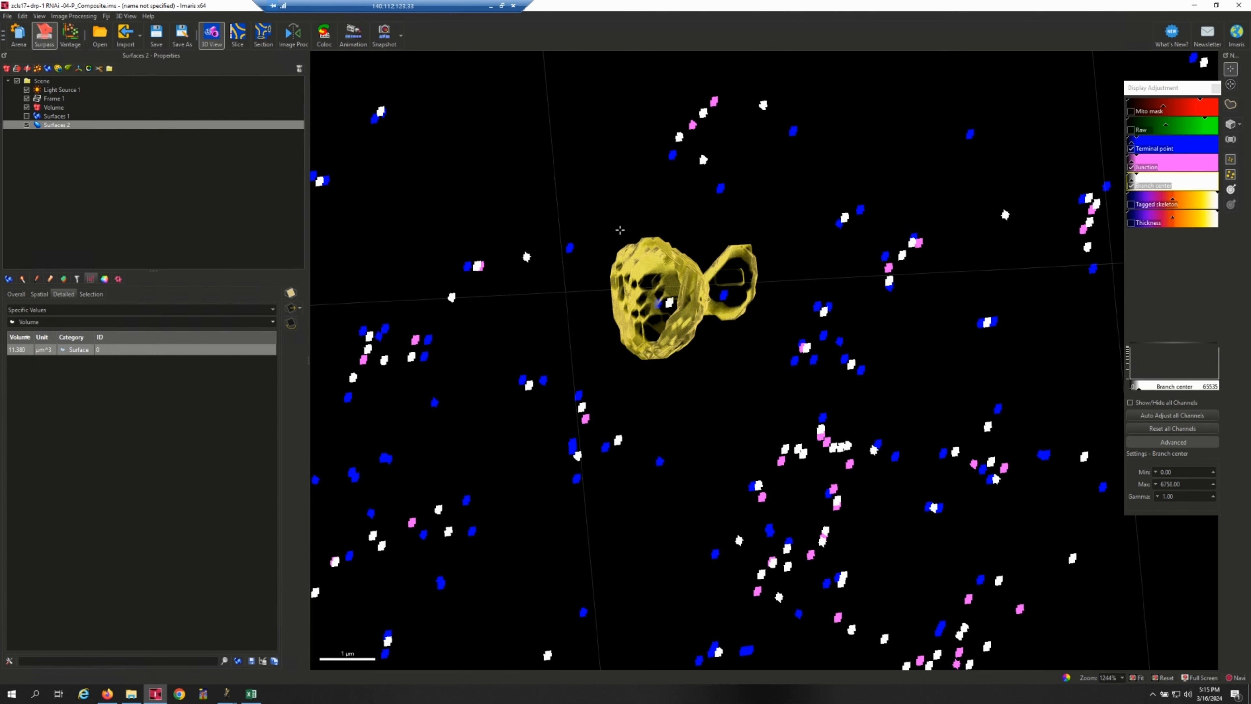
{"action": "left_click_drag", "start_coordinate": [692, 310], "coordinate": [714, 224]}
{"action": "left_click_drag", "start_coordinate": [730, 158], "coordinate": [725, 270]}
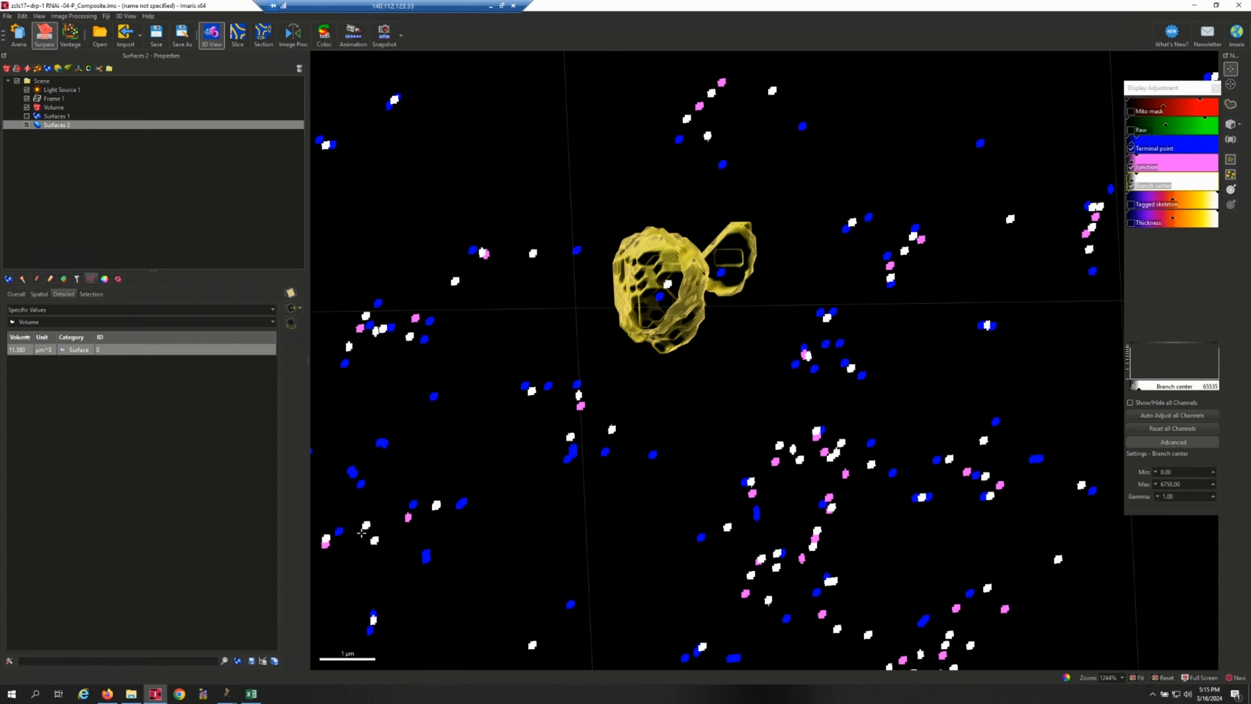
{"action": "left_click", "coordinate": [251, 693]}
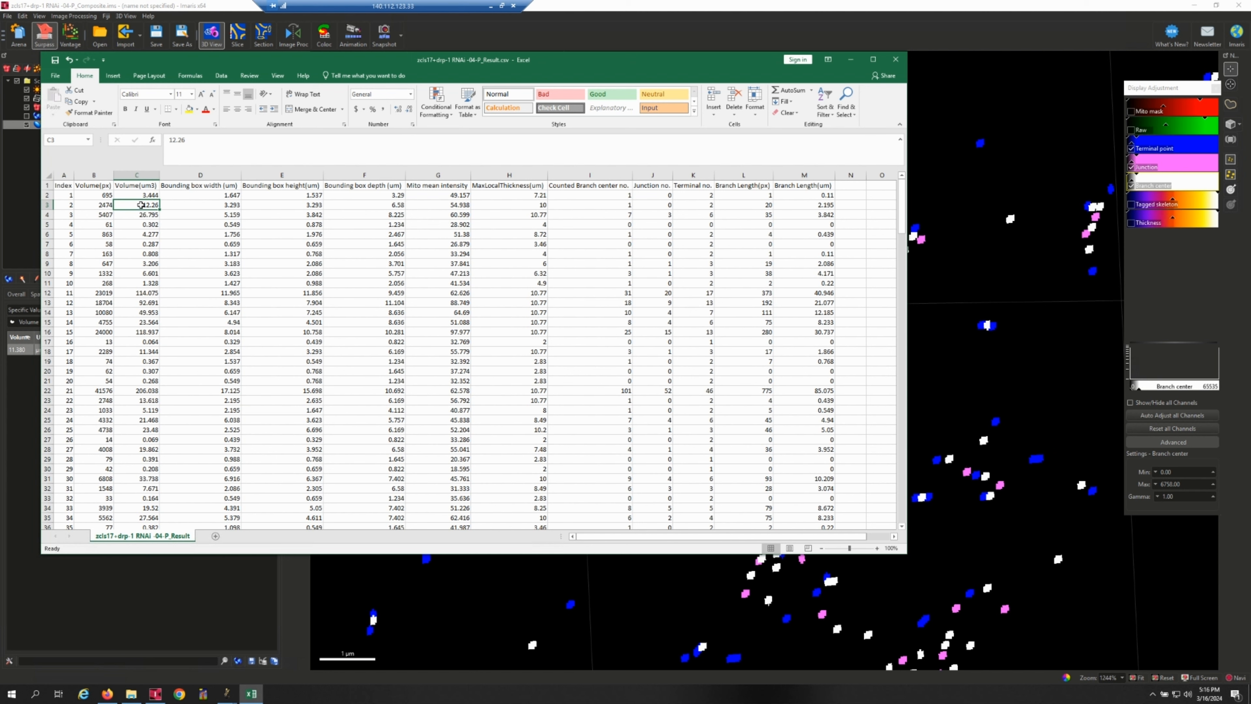
{"action": "left_click", "coordinate": [48, 204]}
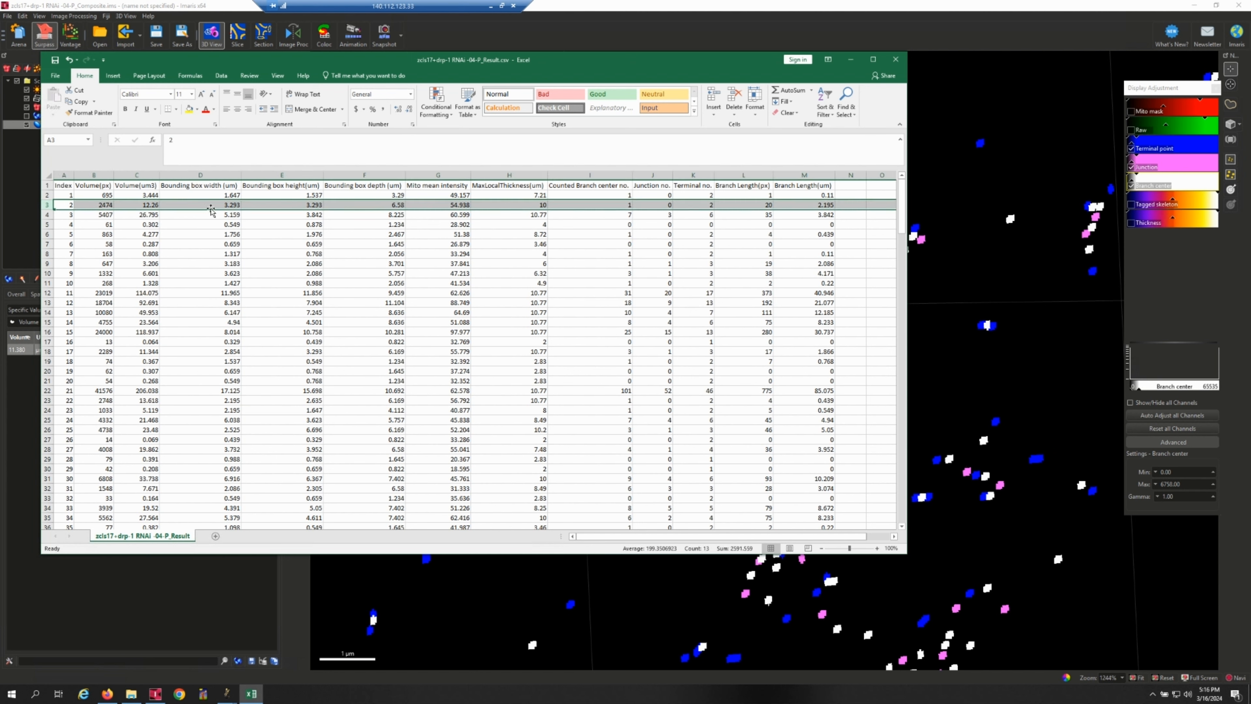
Display the surface's BoundingBoxAA Length in Imaris and compare it with the bounding box width, height and depth of index 2 in Excel.
{"action": "left_click", "coordinate": [238, 4]}
{"action": "left_click_drag", "start_coordinate": [696, 321], "coordinate": [729, 103]}
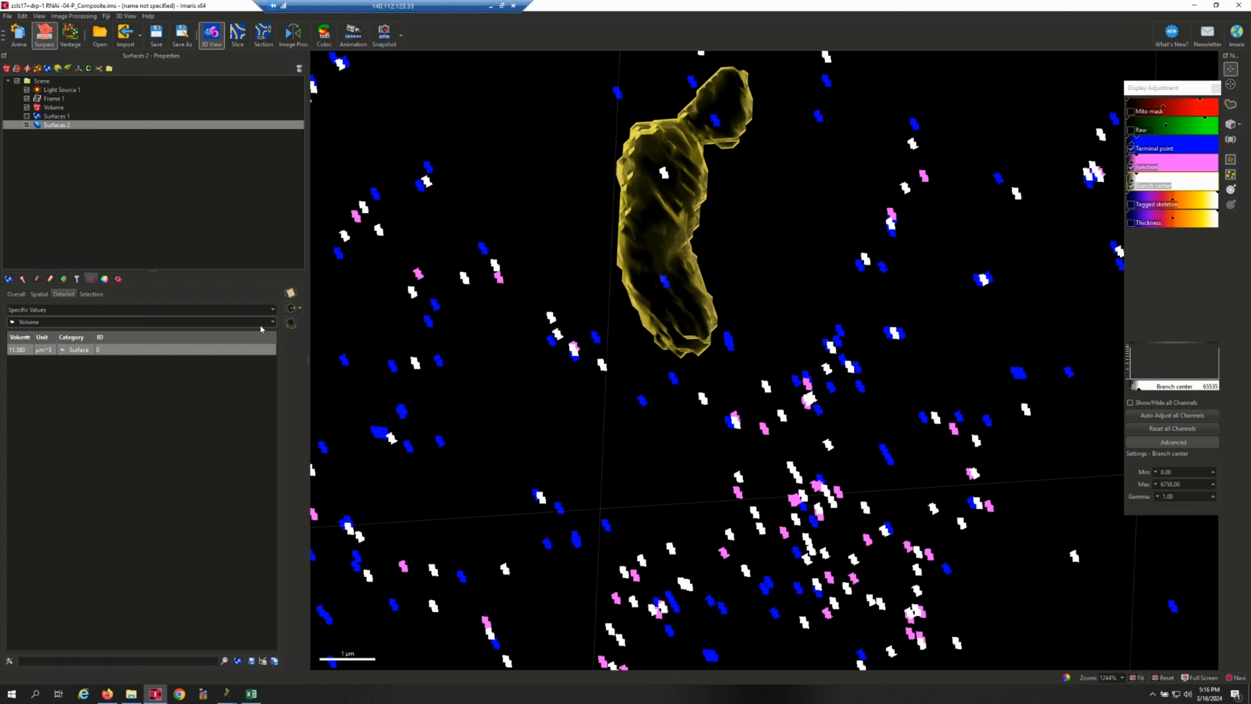
{"action": "left_click", "coordinate": [270, 325]}
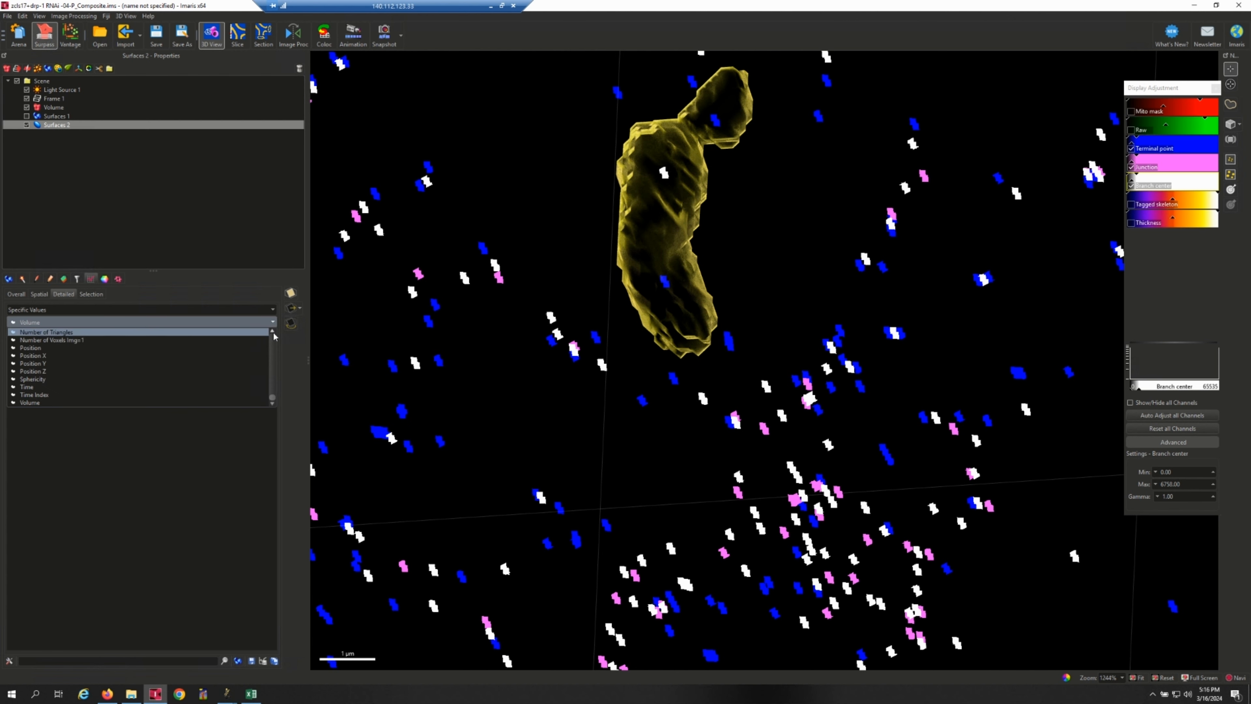
{"action": "scroll", "coordinate": [274, 392], "scroll_direction": "up", "scroll_amount": 5}
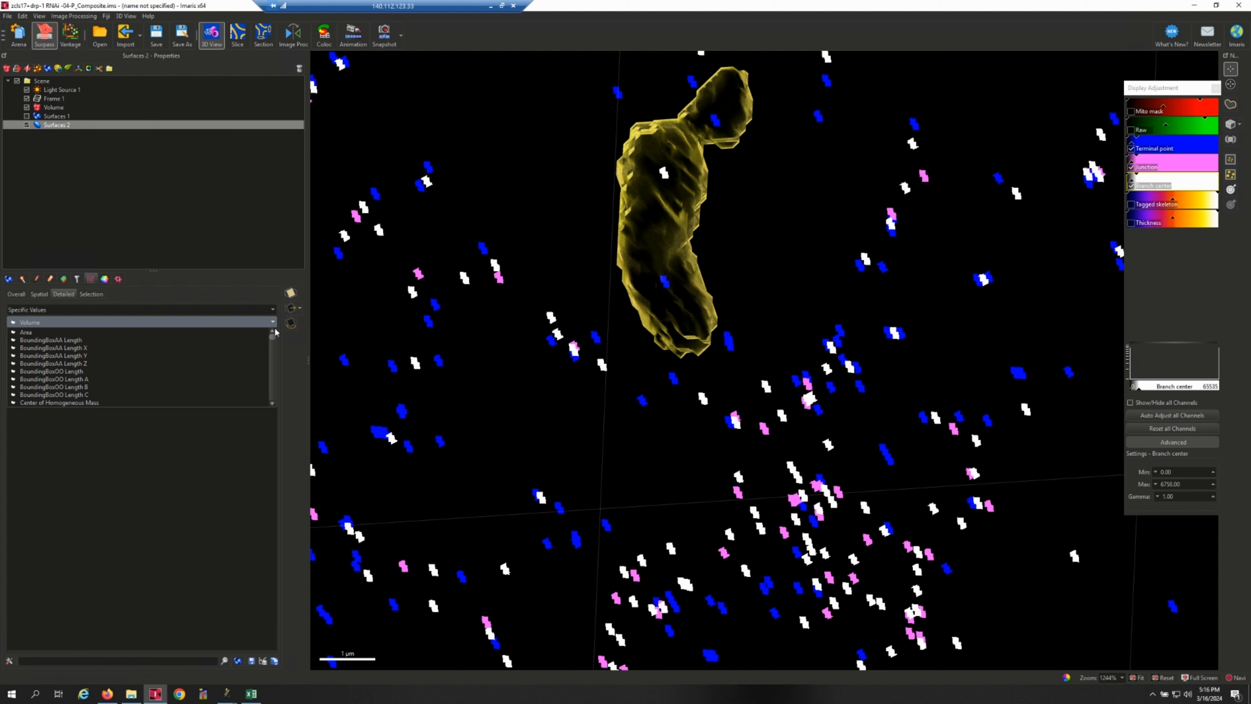
{"action": "left_click", "coordinate": [185, 340]}
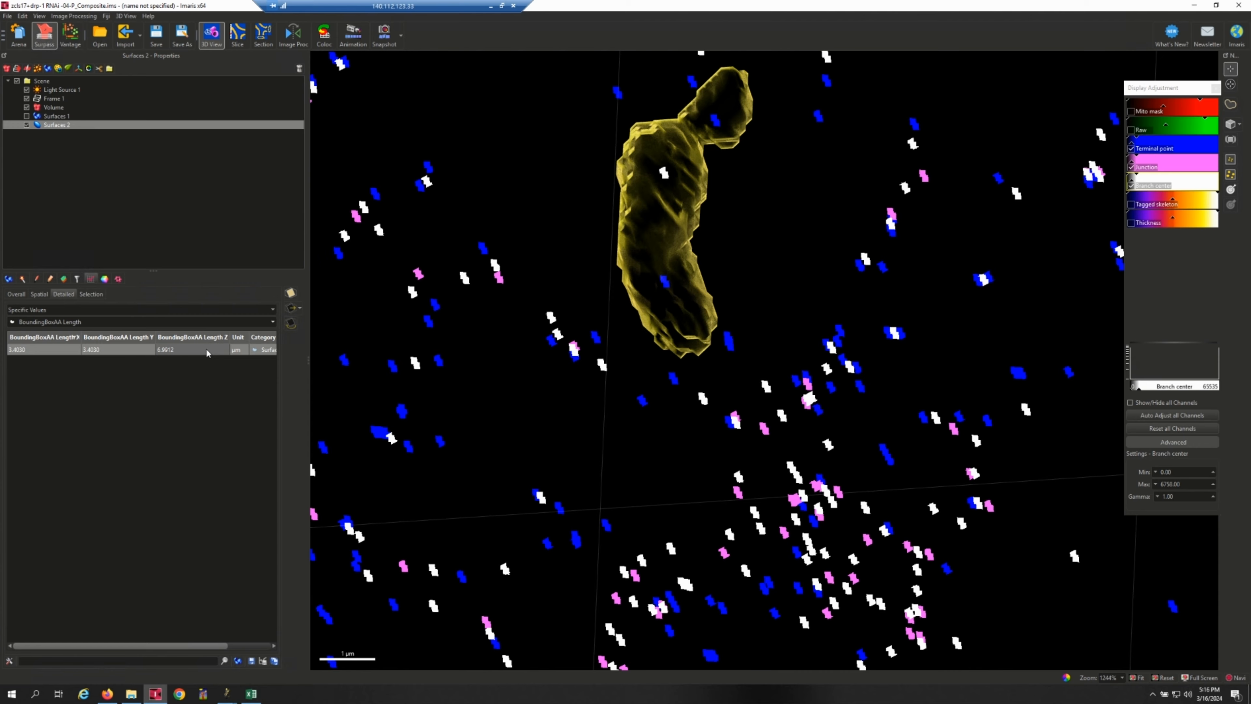
{"action": "left_click", "coordinate": [252, 694]}
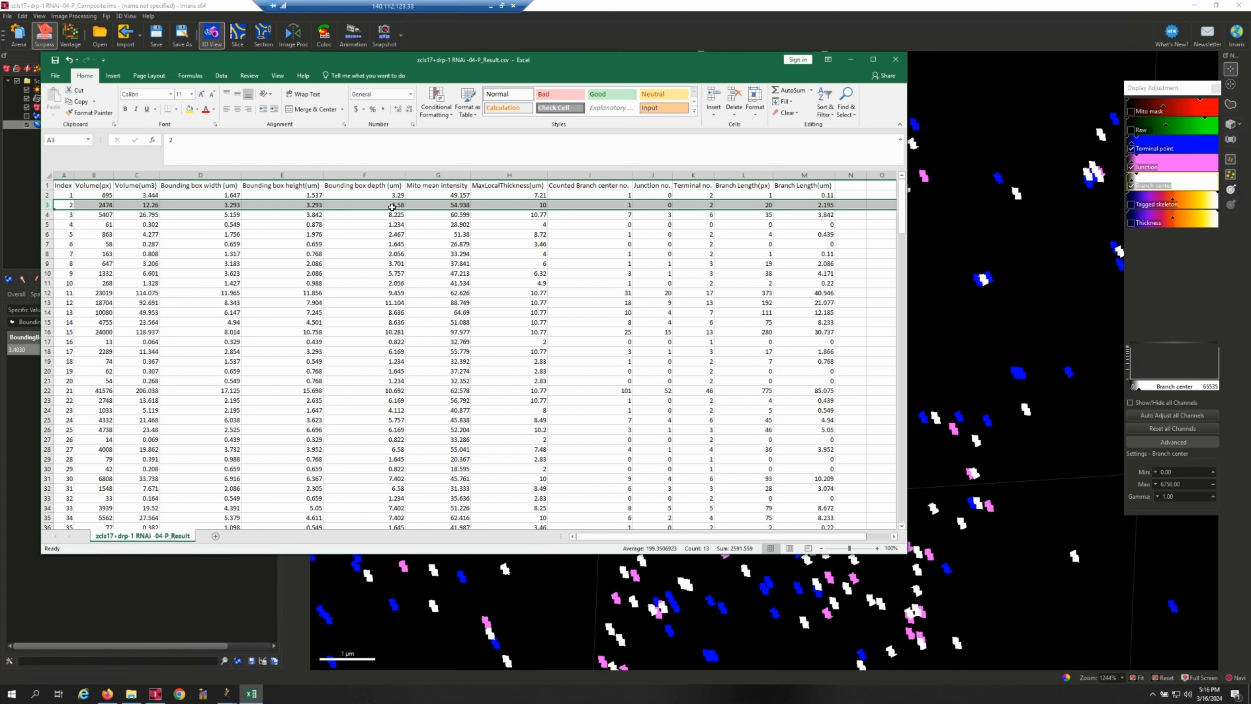
Display the surface's Intensity Mean Ch=2 Img=1 statistic in Imaris and compare it with the Mito mean intensity of index 2 in Excel.
{"action": "left_click", "coordinate": [443, 206]}
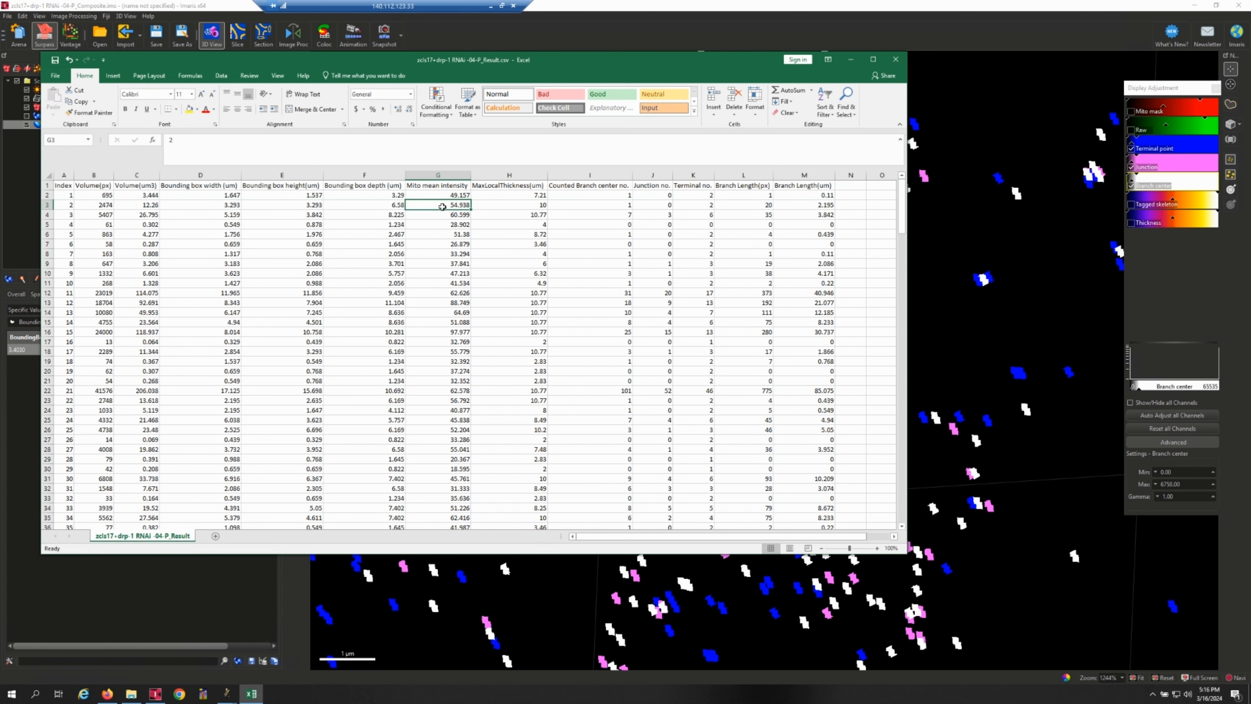
{"action": "left_click", "coordinate": [631, 35]}
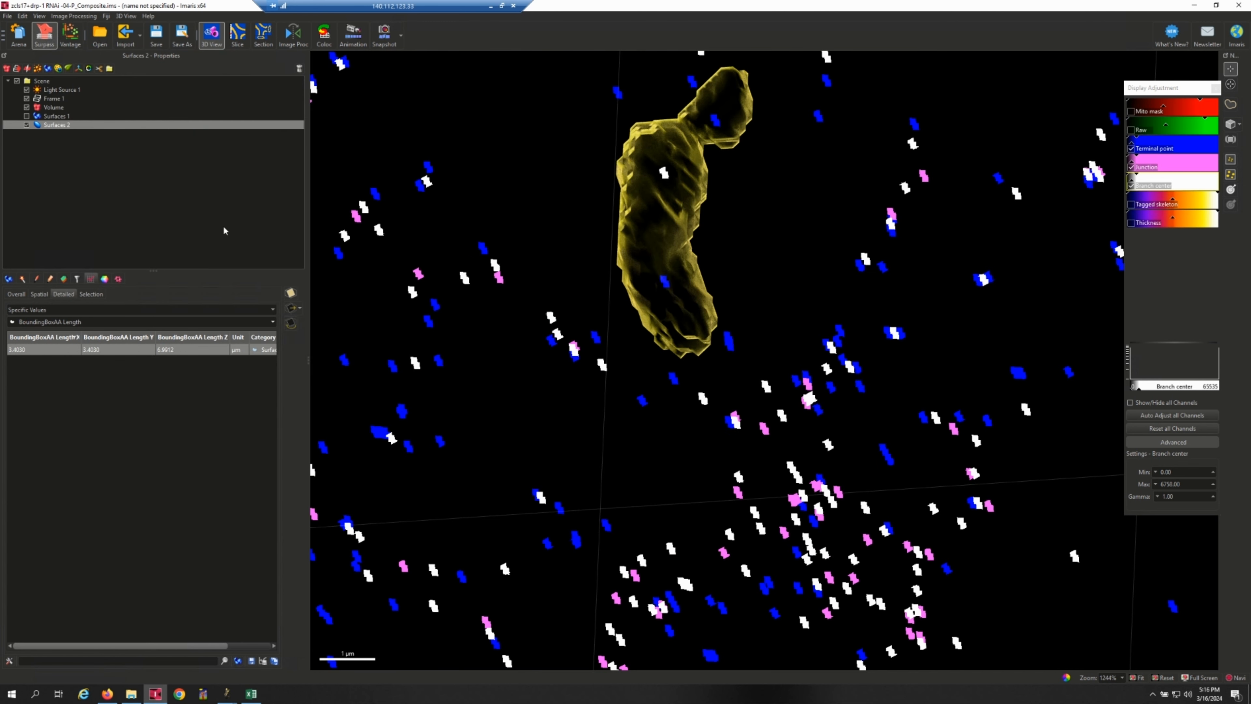
{"action": "left_click", "coordinate": [172, 323]}
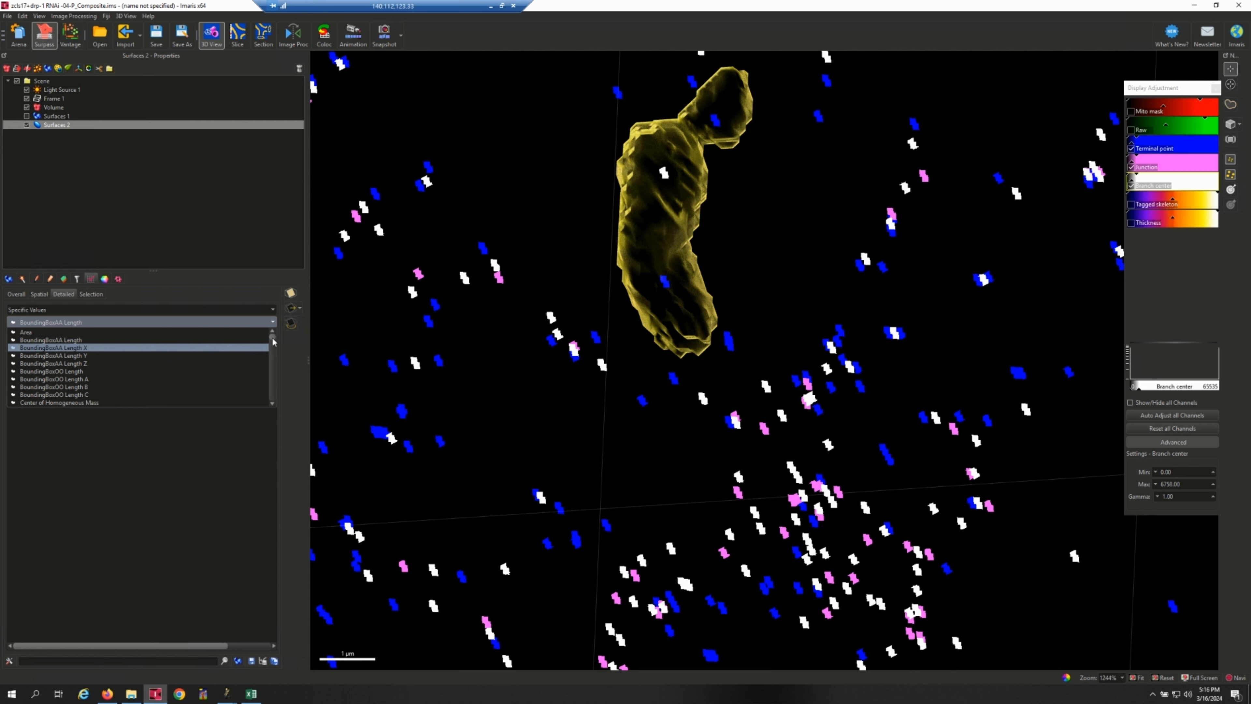
{"action": "mouse_move", "coordinate": [273, 338]}
{"action": "left_mouse_down"}
{"action": "mouse_move", "coordinate": [273, 351]}
{"action": "mouse_move", "coordinate": [274, 333]}
{"action": "left_mouse_up"}
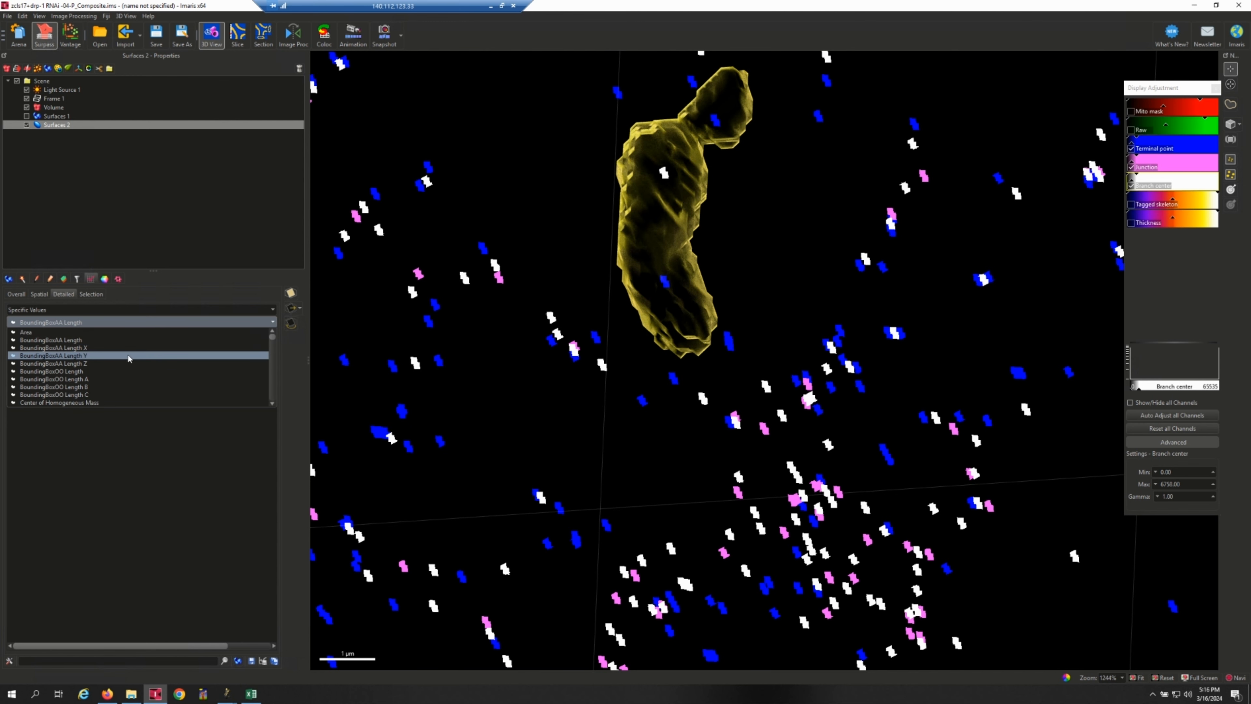
{"action": "scroll", "coordinate": [127, 355], "scroll_direction": "down", "scroll_amount": 6}
{"action": "scroll", "coordinate": [127, 361], "scroll_direction": "down", "scroll_amount": 2}
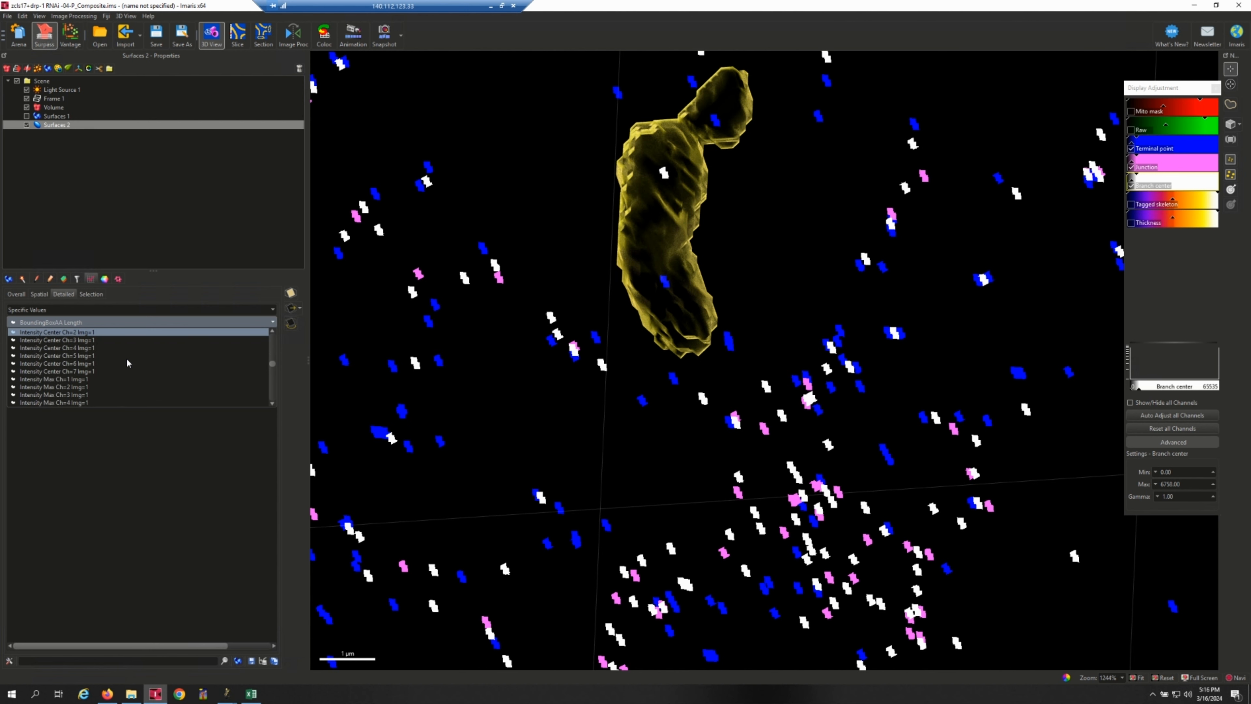
{"action": "scroll", "coordinate": [127, 362], "scroll_direction": "down", "scroll_amount": 2}
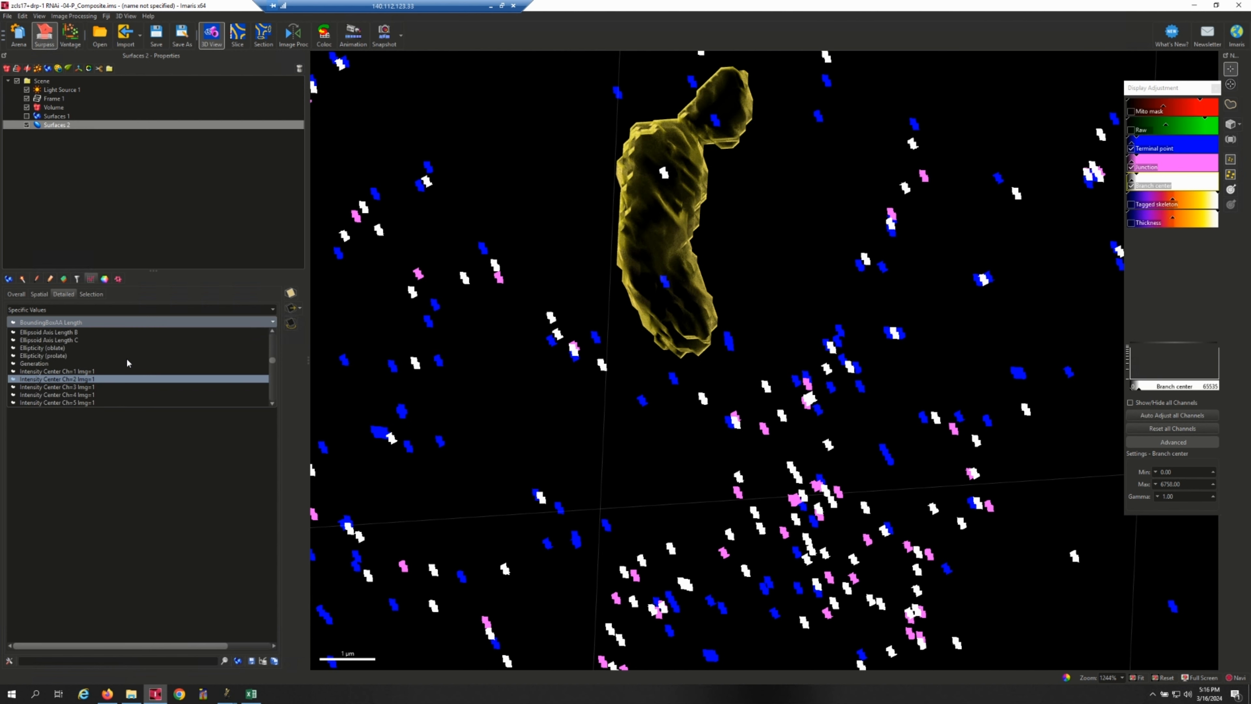
{"action": "scroll", "coordinate": [127, 363], "scroll_direction": "down", "scroll_amount": 2}
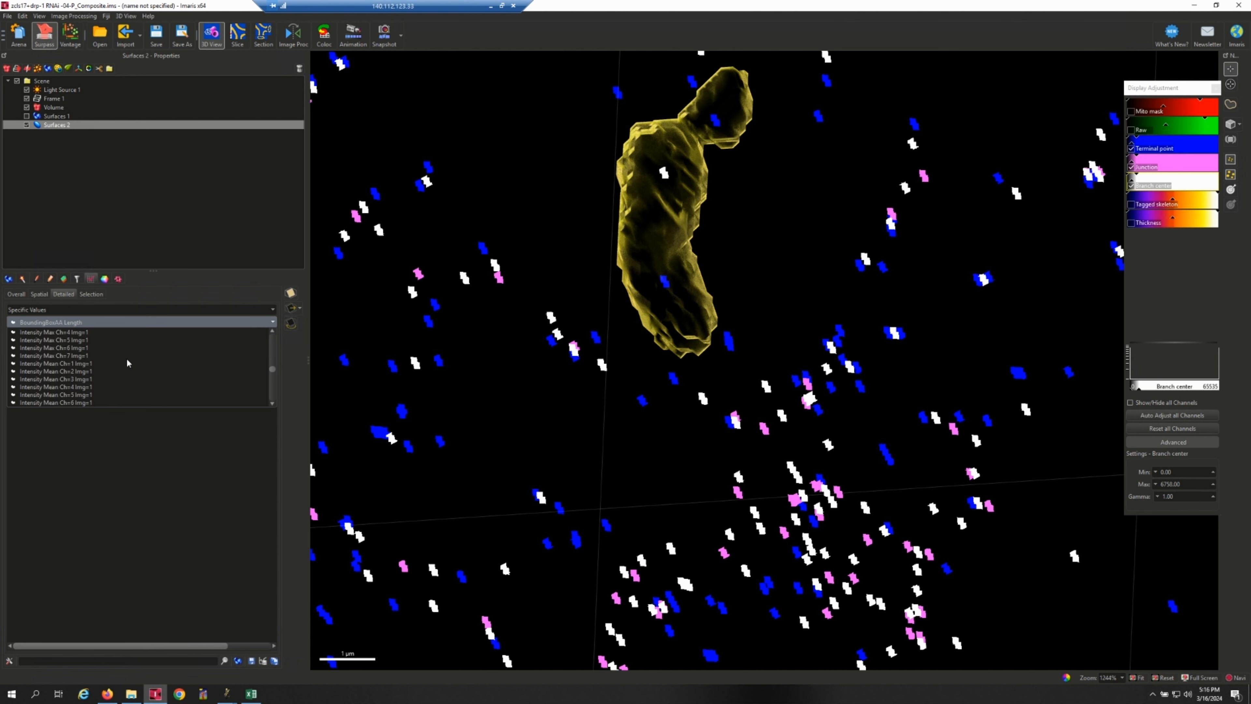
{"action": "left_click", "coordinate": [111, 365]}
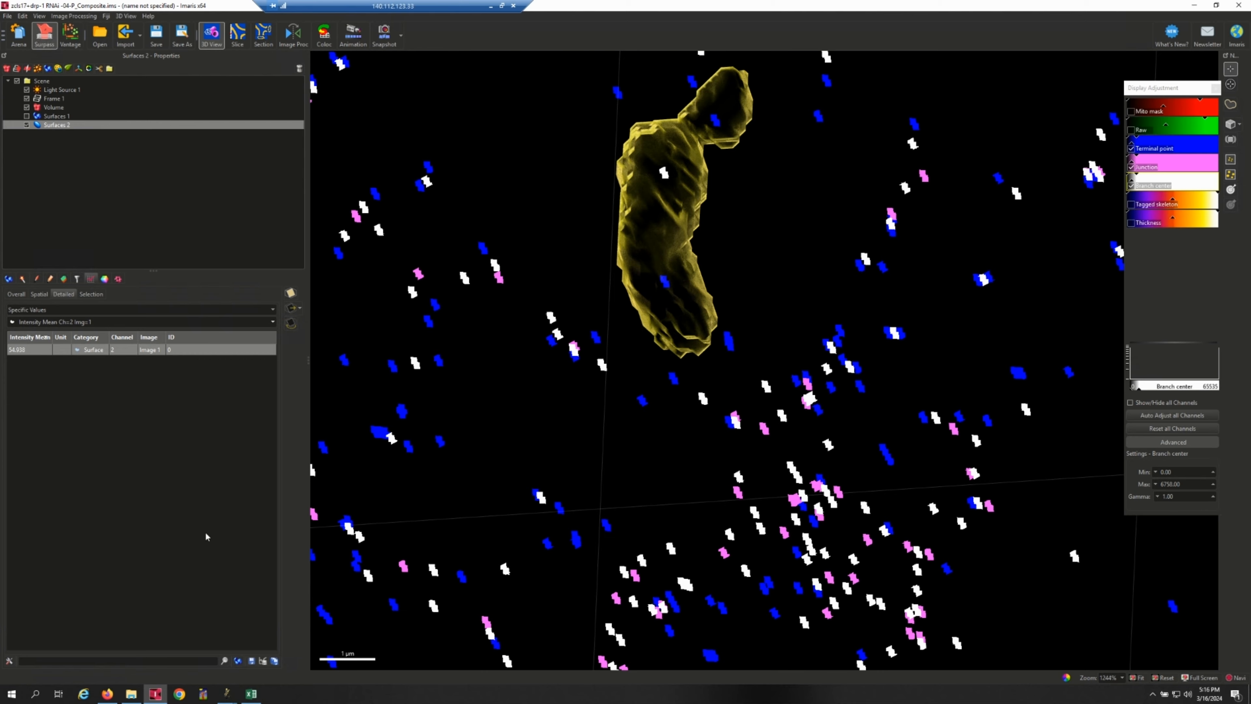
{"action": "left_click", "coordinate": [251, 693]}
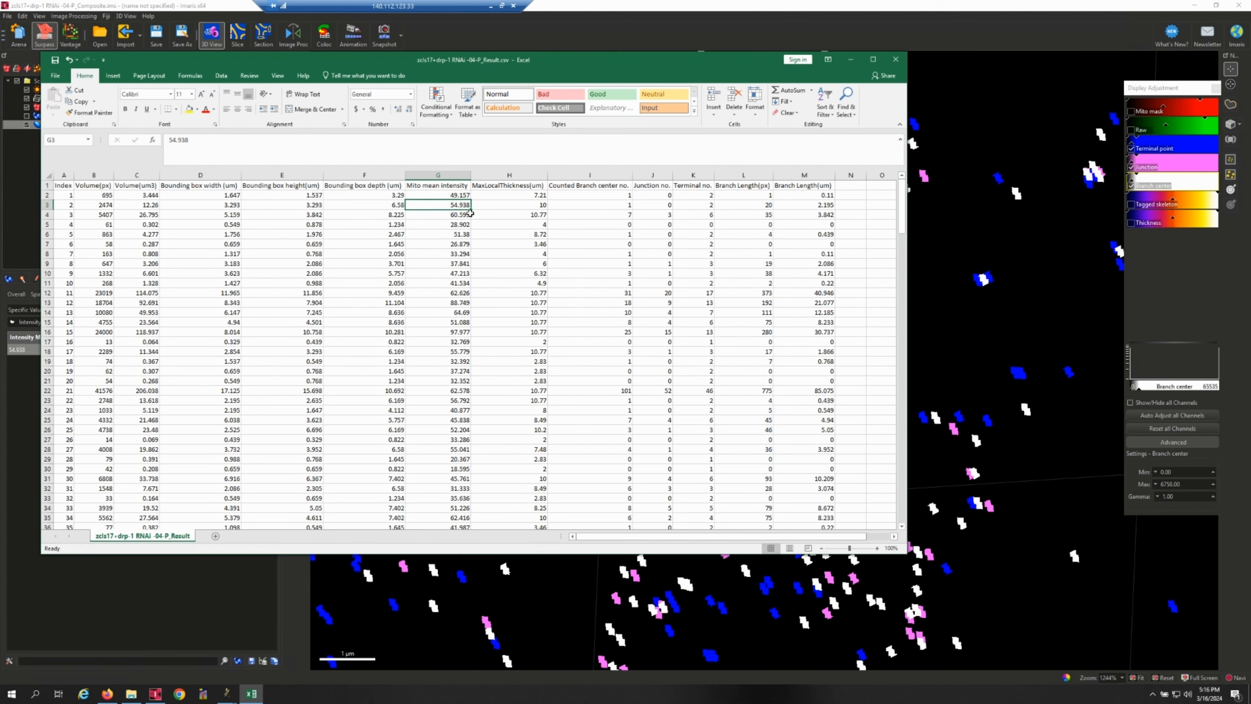
Display the surface's Intensity Max Ch=7 Img=1 statistic in Imaris and compare it with the MaxLocalThickness(um) of index 2 in Excel.
{"action": "left_click", "coordinate": [525, 206]}
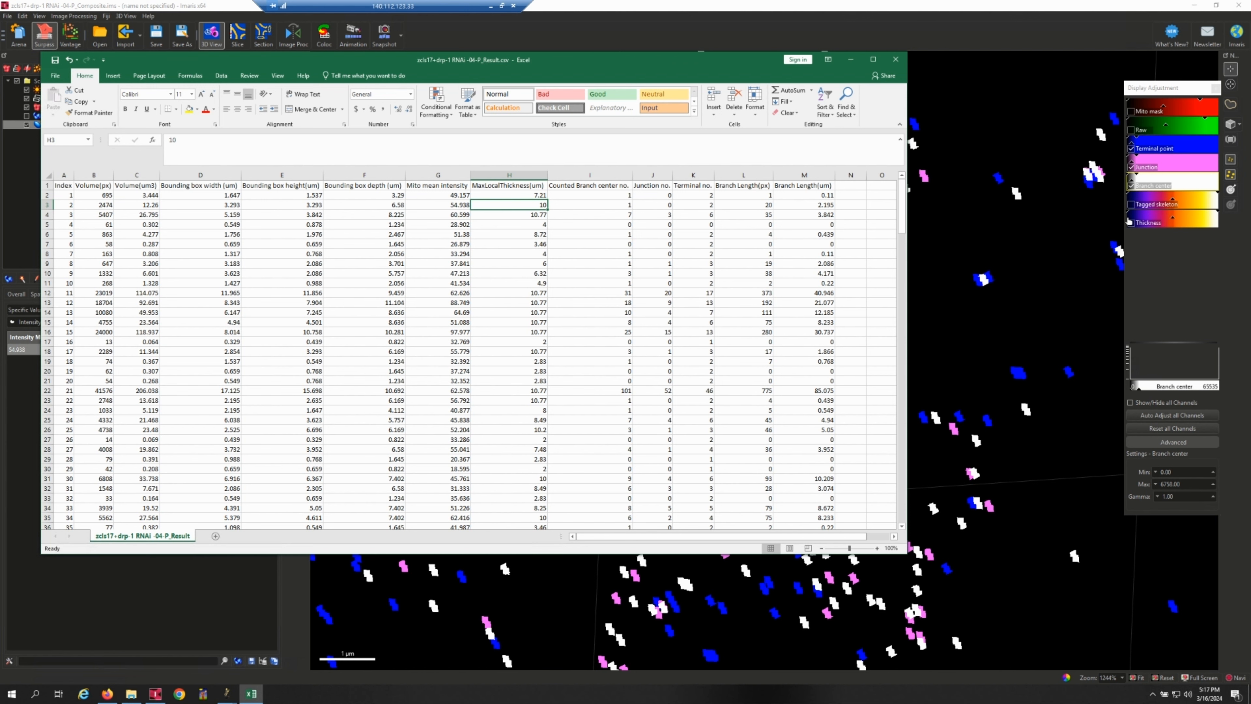
{"action": "left_click", "coordinate": [567, 4]}
{"action": "left_click", "coordinate": [171, 322]}
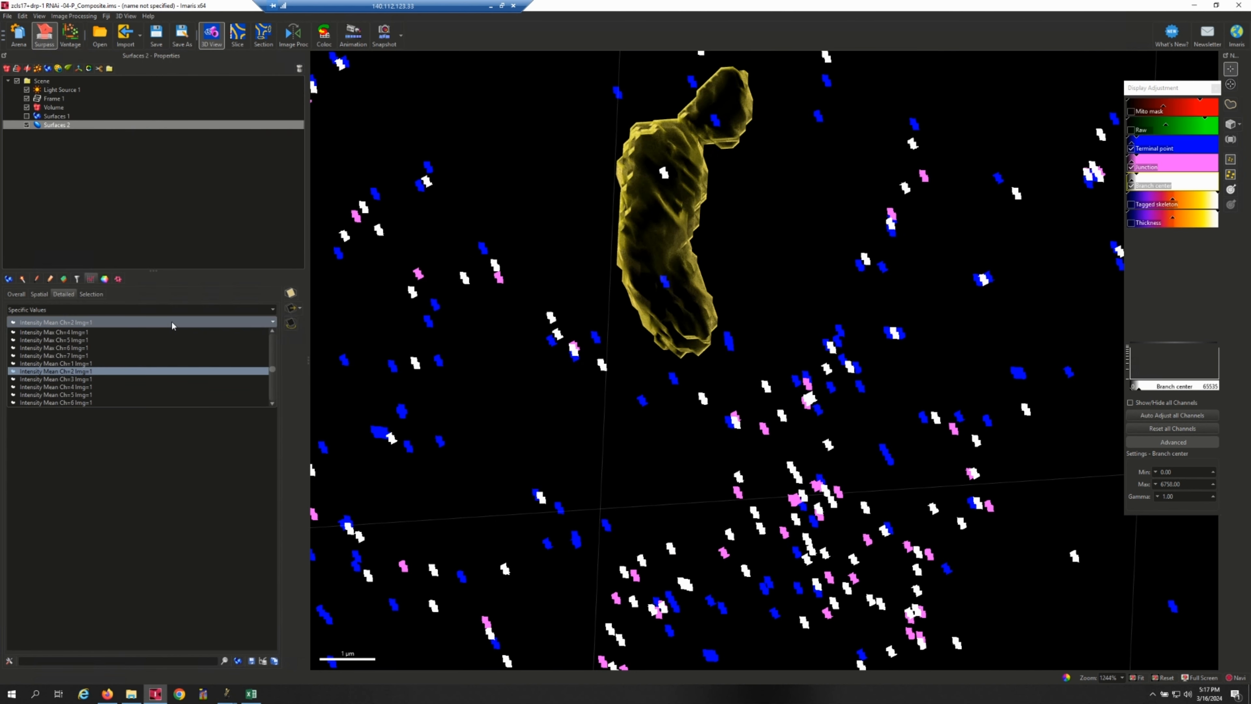
{"action": "scroll", "coordinate": [105, 385], "scroll_direction": "down", "scroll_amount": 4}
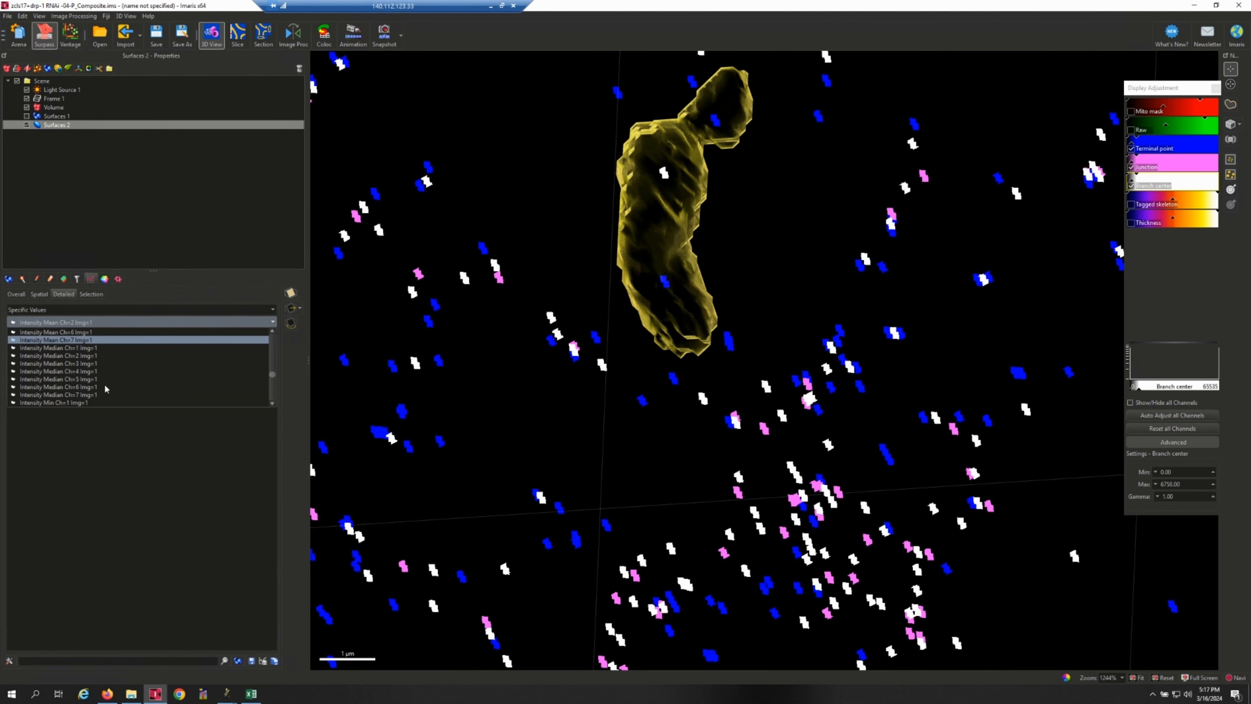
{"action": "scroll", "coordinate": [104, 388], "scroll_direction": "up", "scroll_amount": 3}
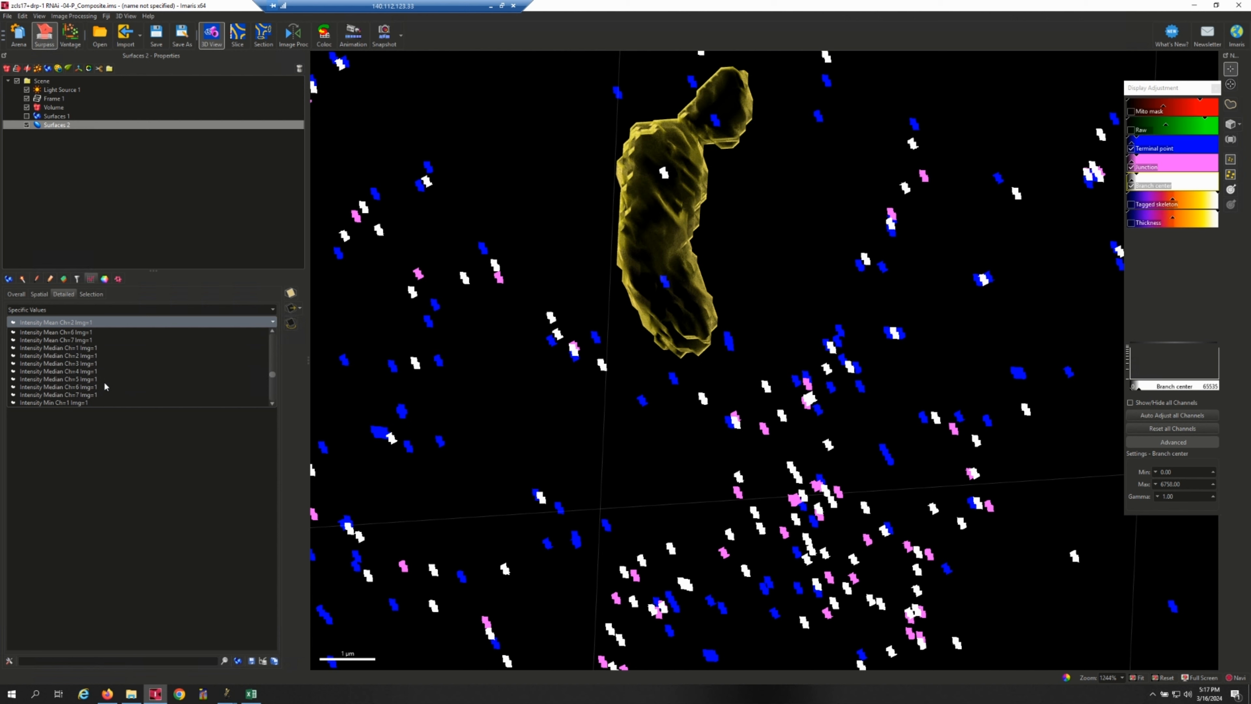
{"action": "scroll", "coordinate": [103, 381], "scroll_direction": "up", "scroll_amount": 3}
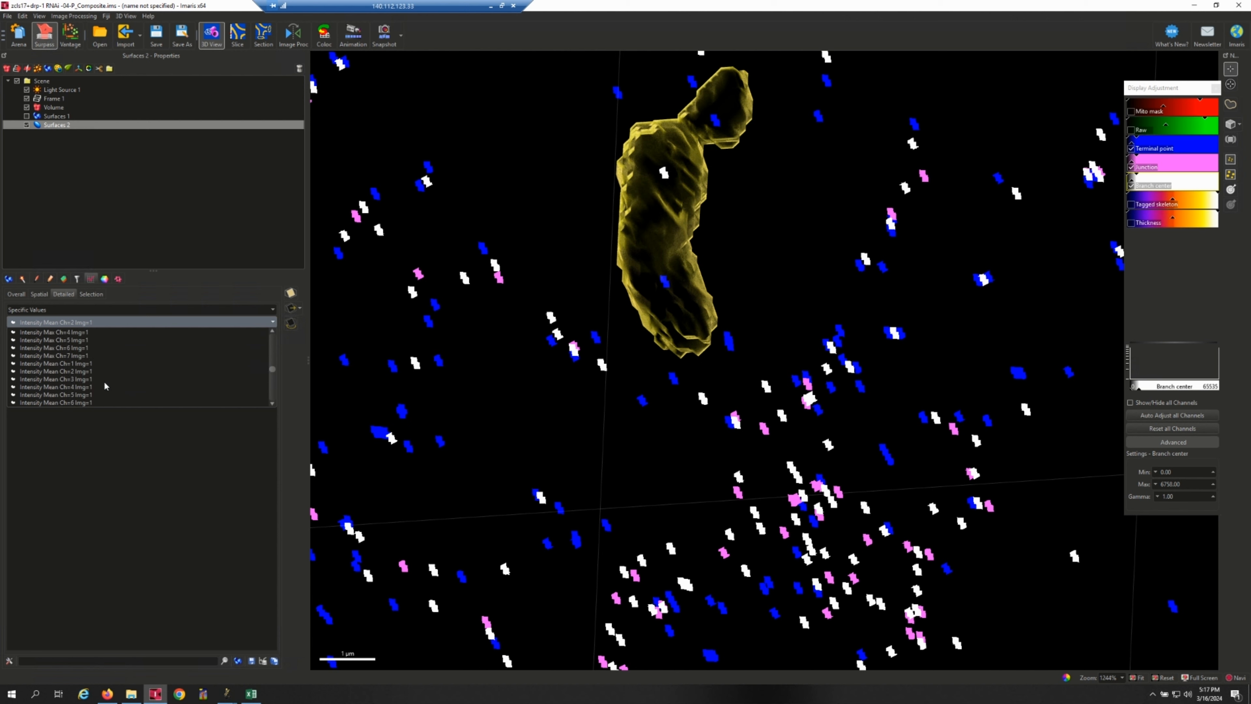
{"action": "left_click", "coordinate": [96, 355]}
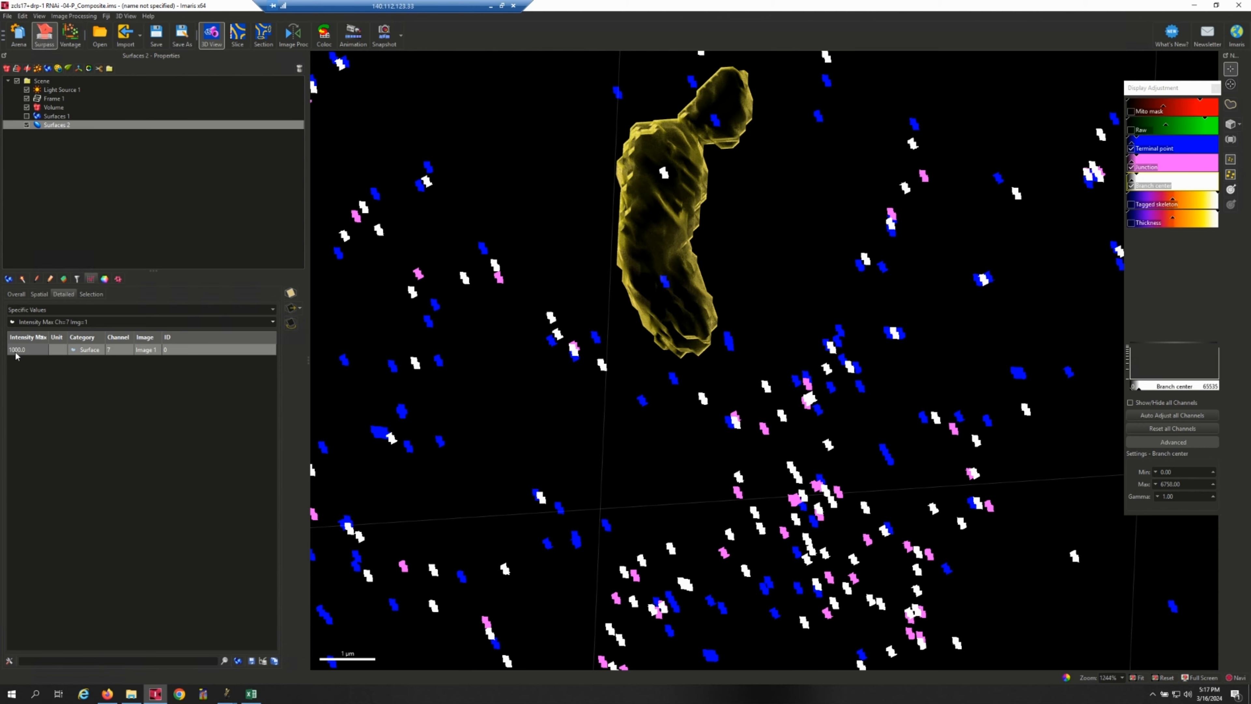
{"action": "left_click", "coordinate": [251, 693]}
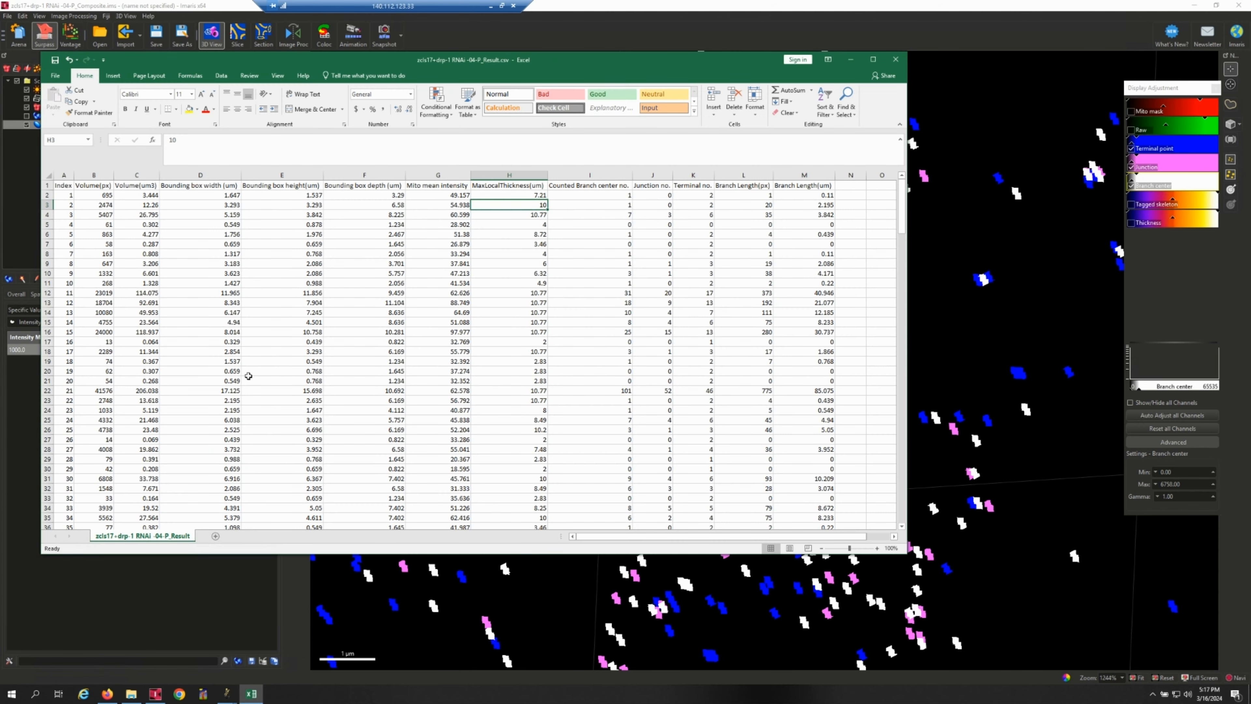
{"action": "left_click", "coordinate": [620, 4]}
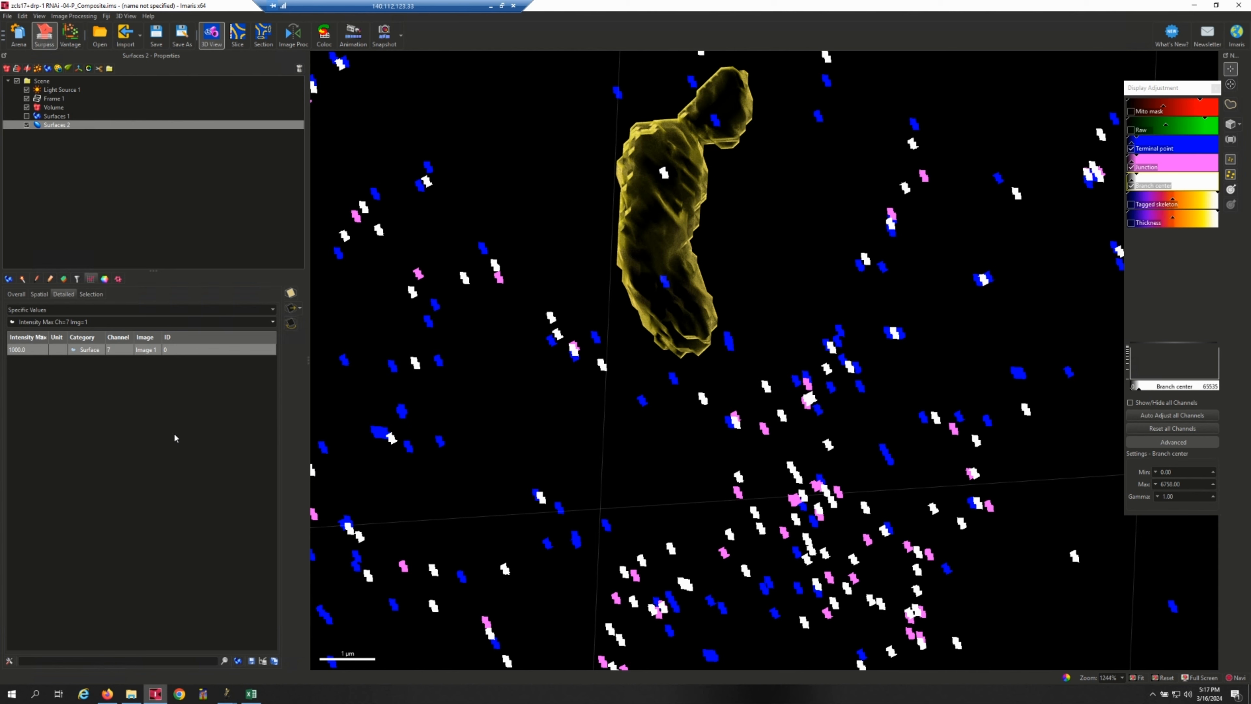
{"action": "left_click", "coordinate": [254, 695]}
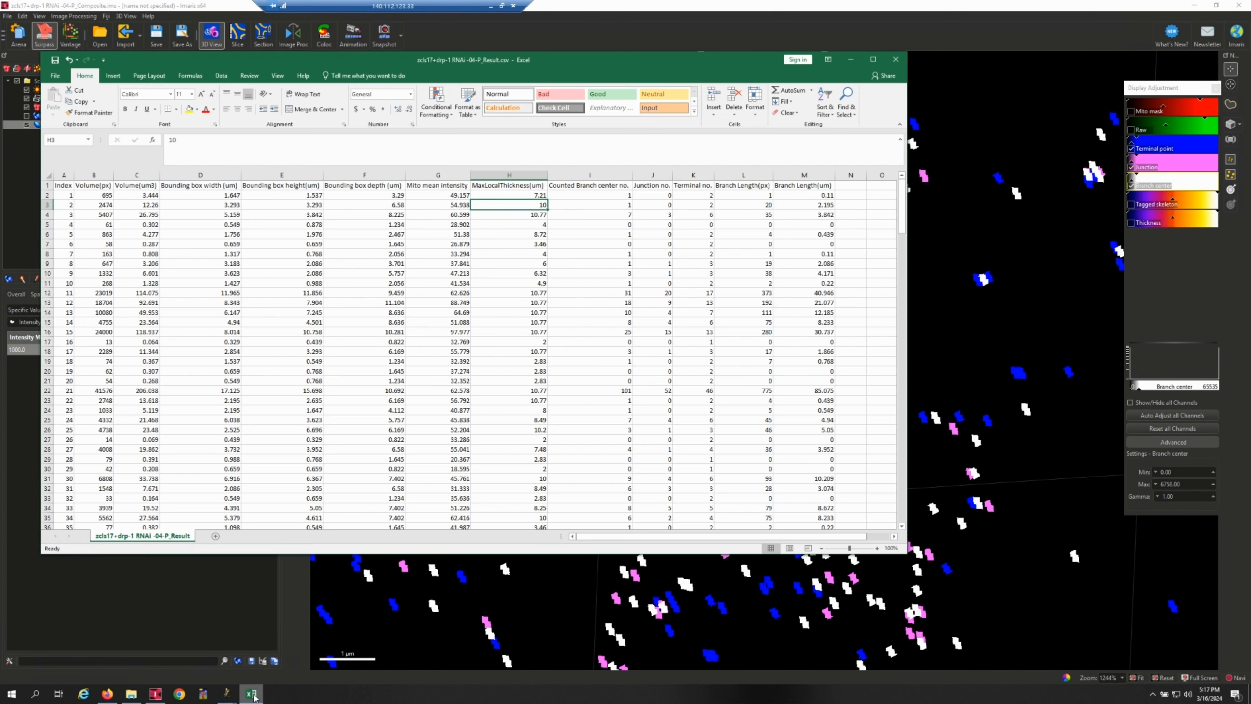